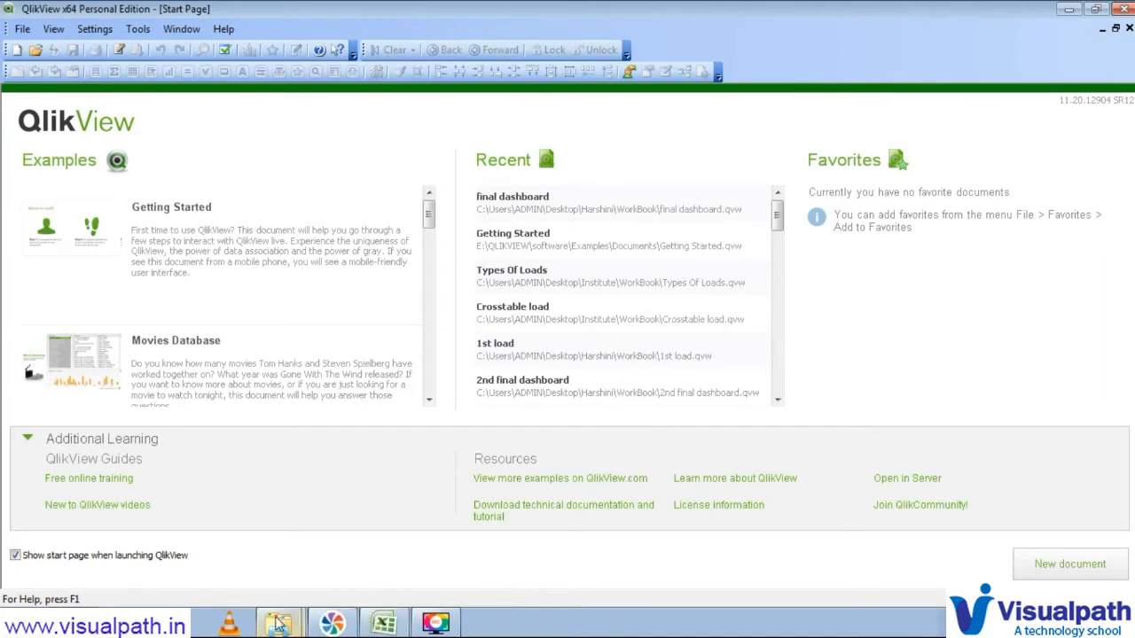
- Switch to the Partial Load workbook in Excel and examine the ID and NAME records on the SOURCE1 and SOURCE2 sheets
mouse_move(278, 624)
mouse_move(380, 626)
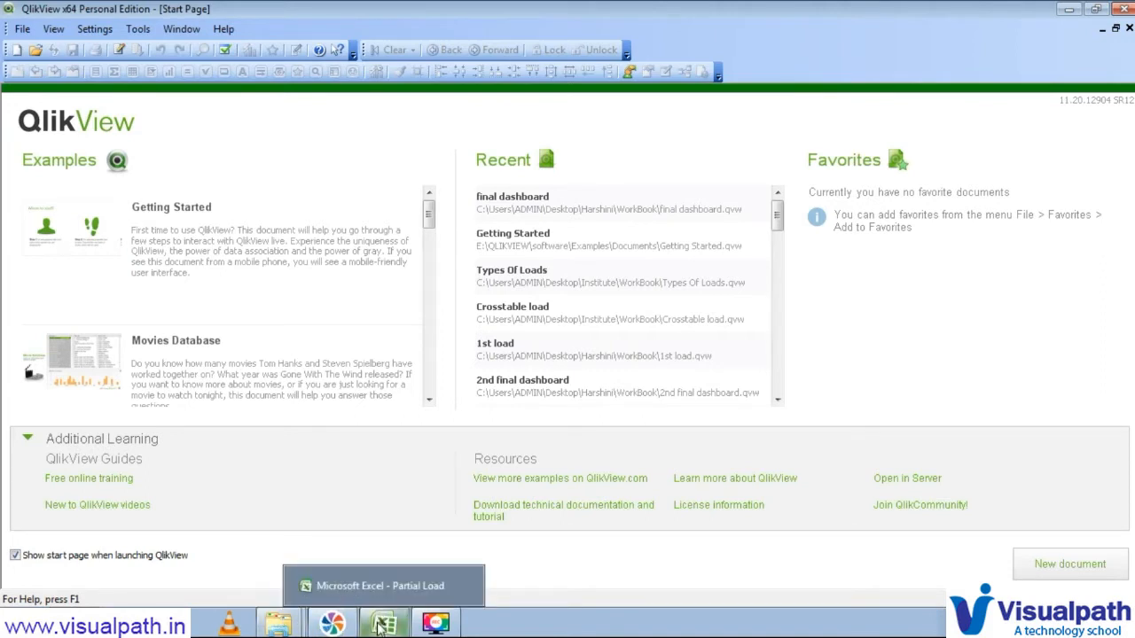
click(379, 626)
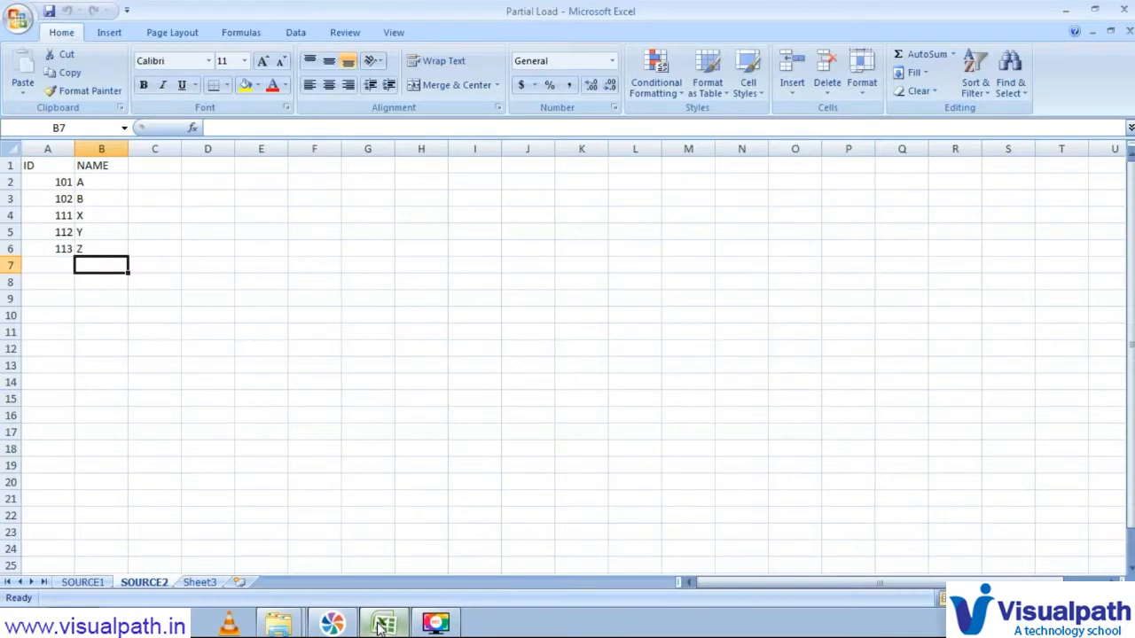
click(82, 584)
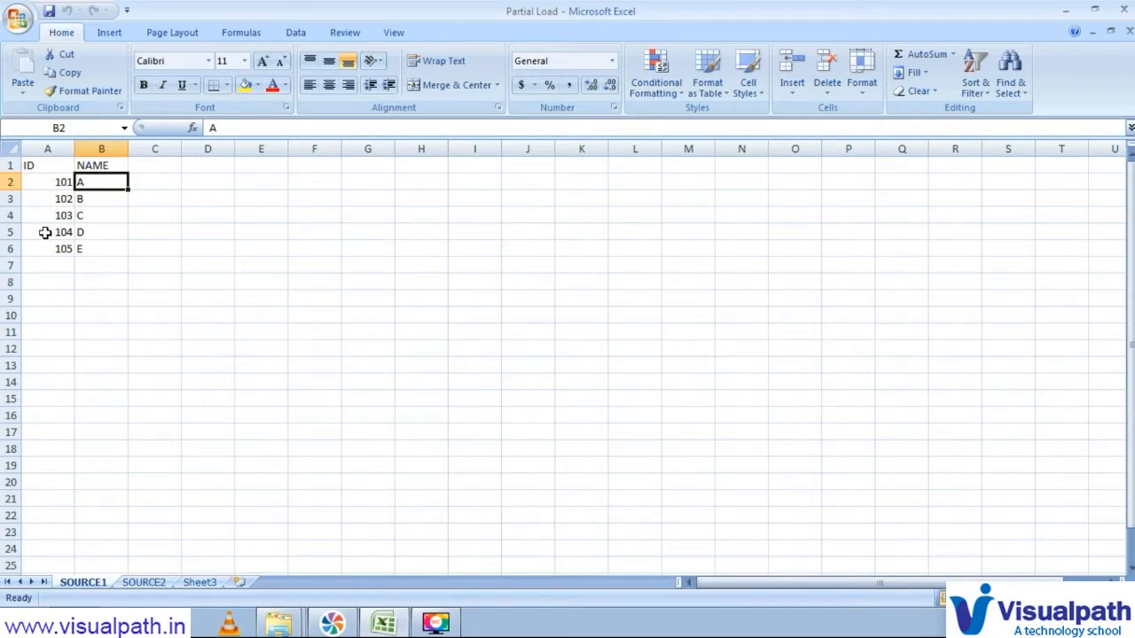
drag(56, 180, 60, 251)
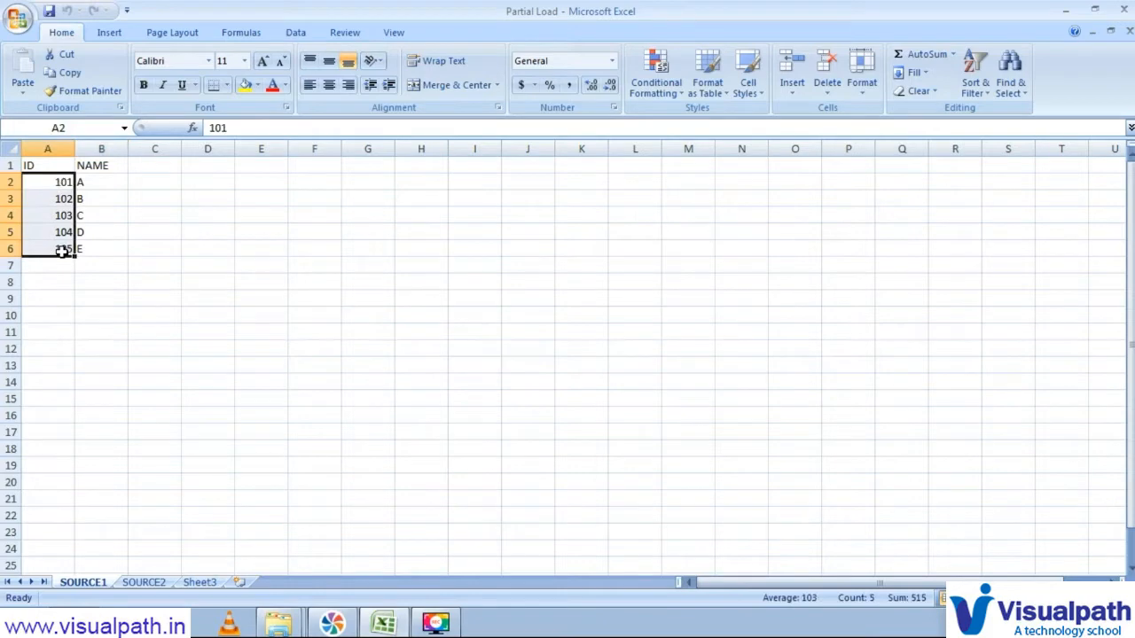
click(142, 582)
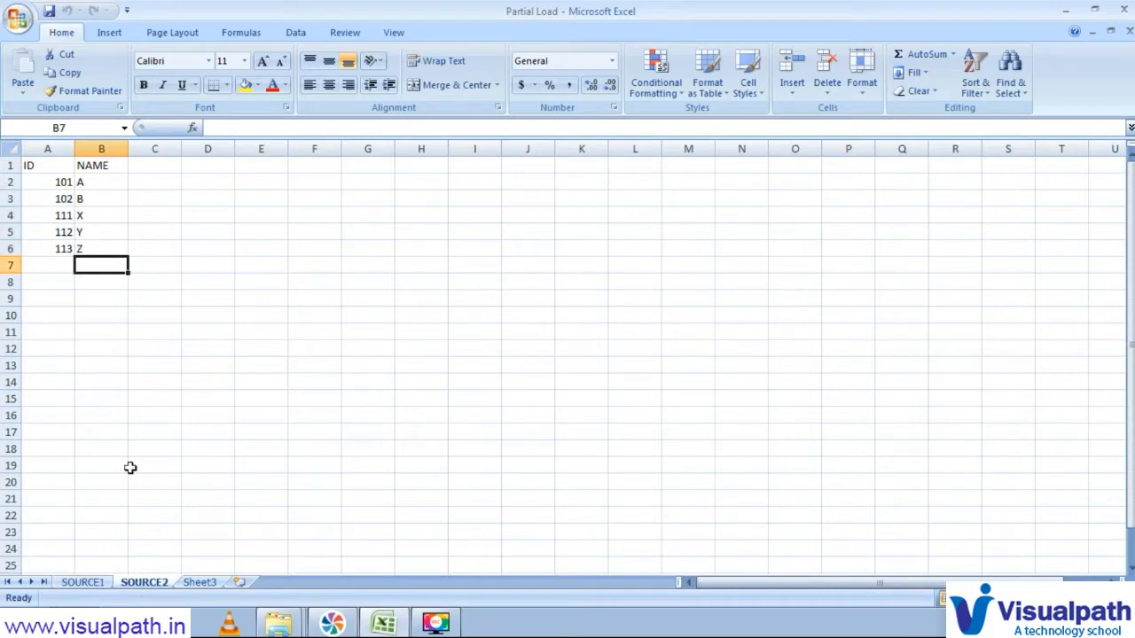
click(30, 166)
drag(44, 181, 38, 246)
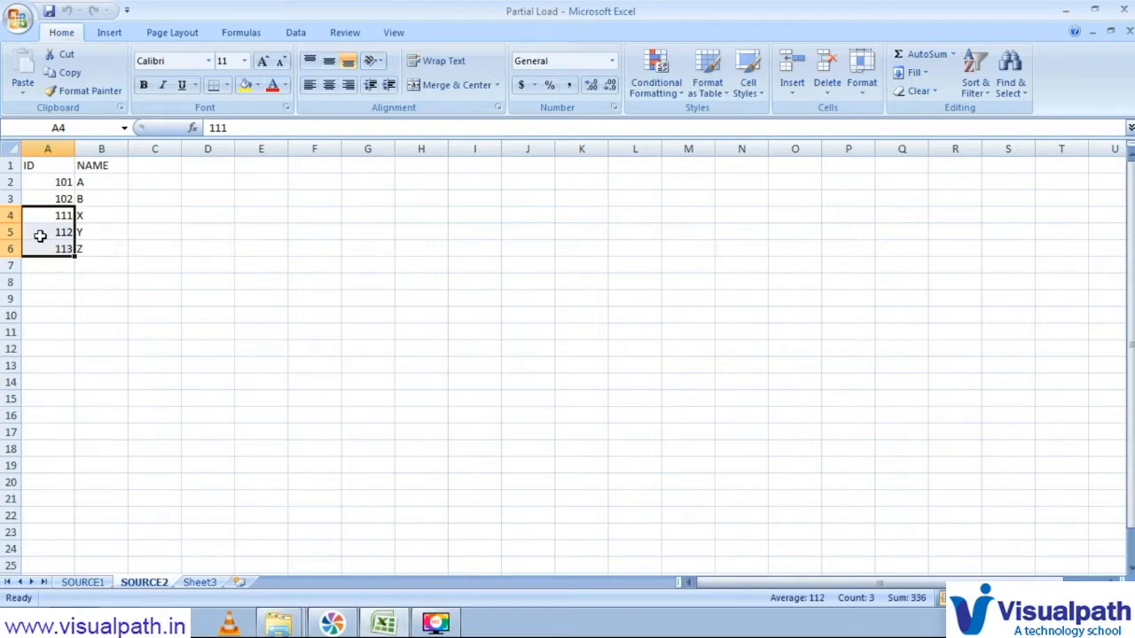
drag(85, 216, 84, 246)
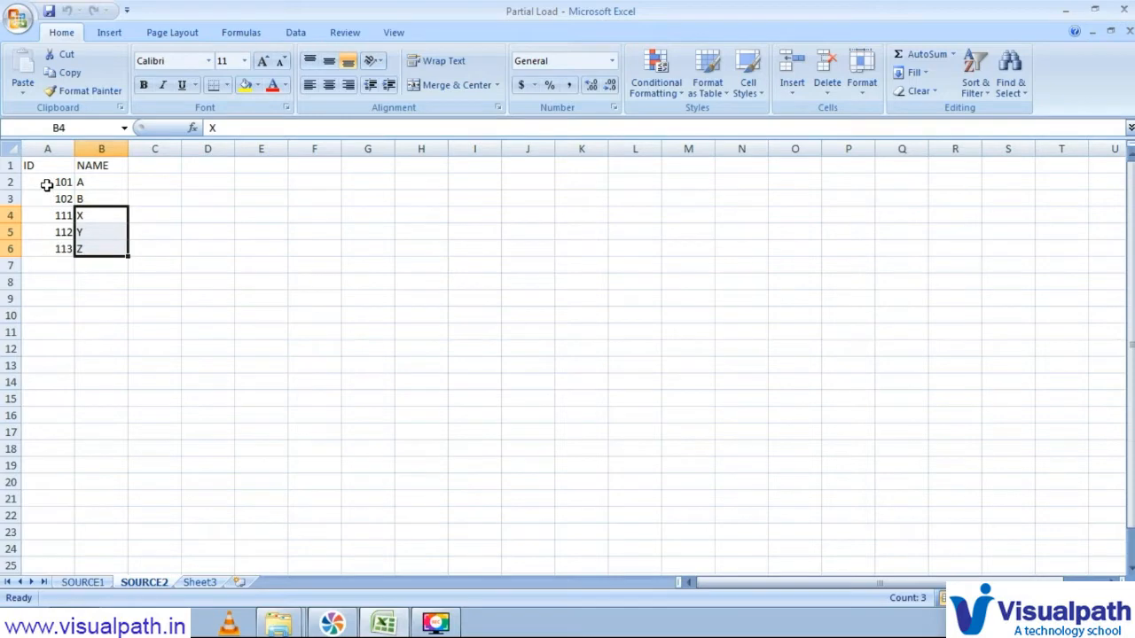
drag(47, 184, 96, 195)
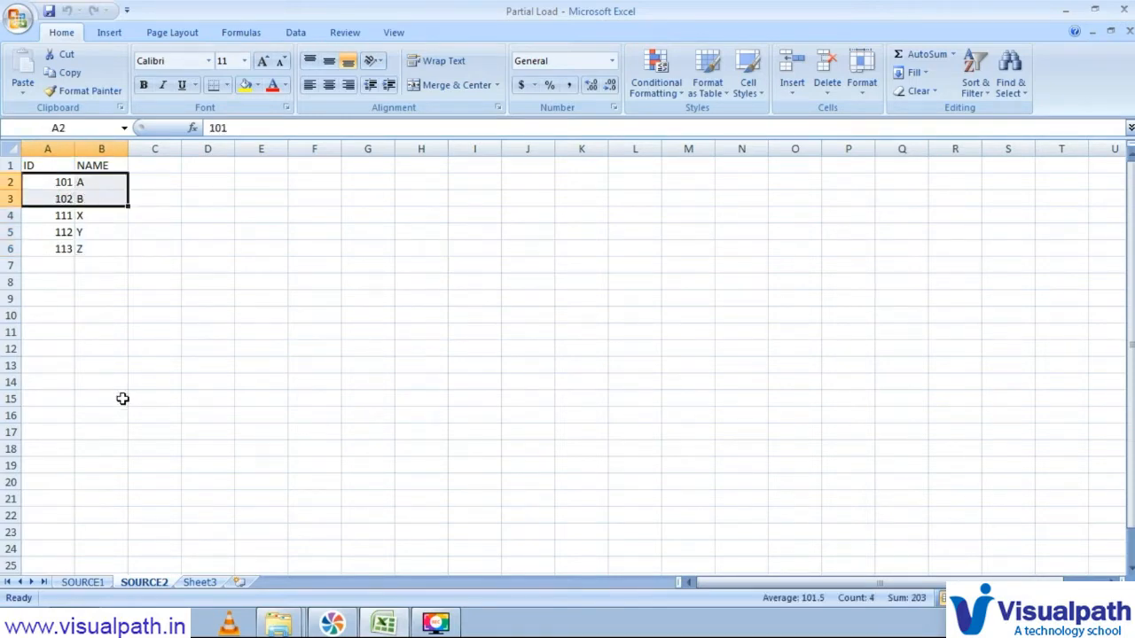
click(65, 269)
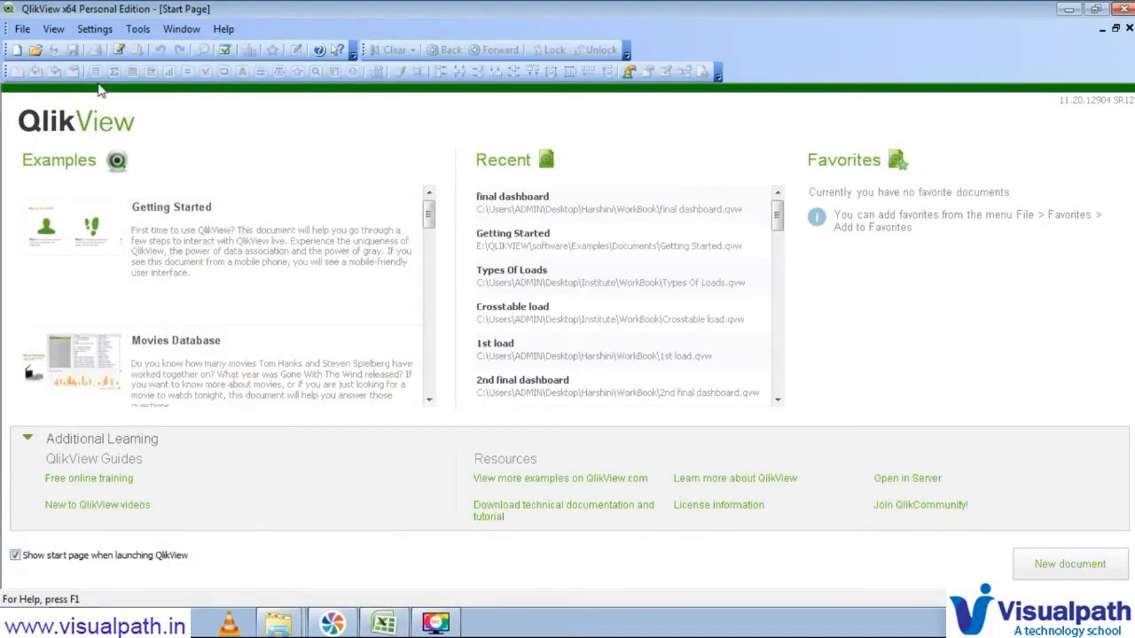
- Create a new QlikView document, dismiss the getting started wizard, and save it as Partial Reload in the WorkBook folder
click(16, 50)
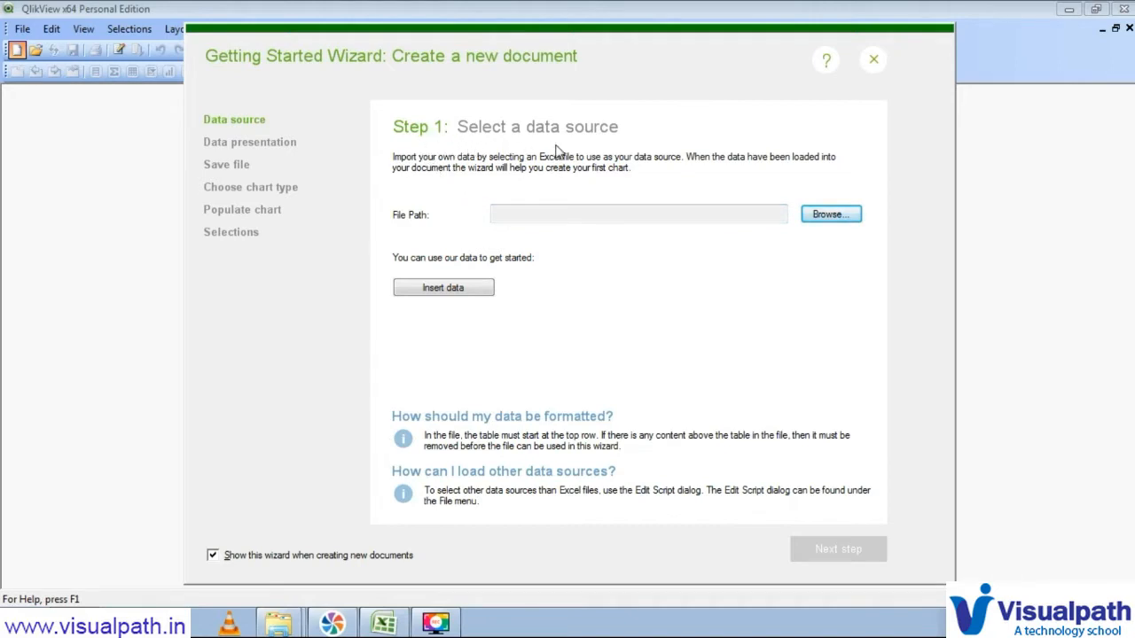
click(874, 62)
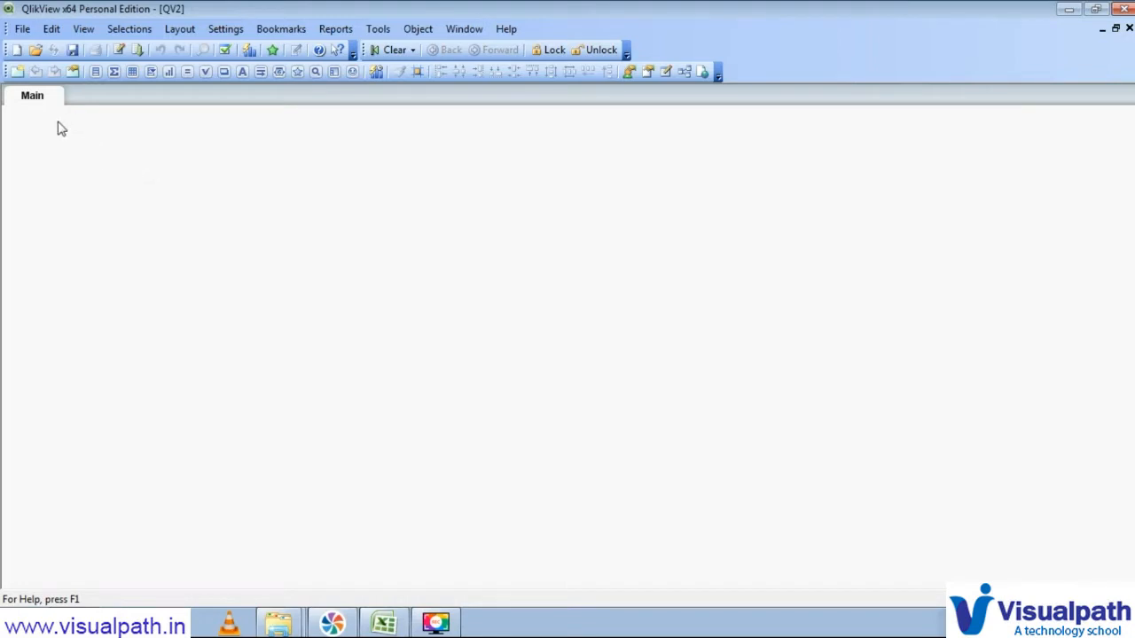
click(73, 51)
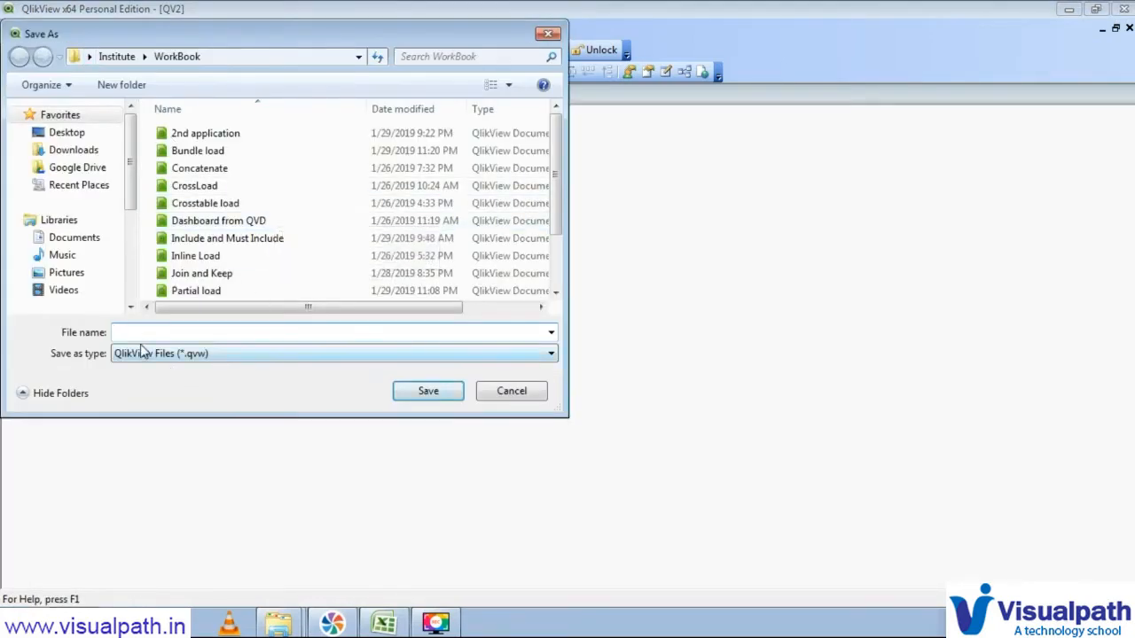
text(Parti)
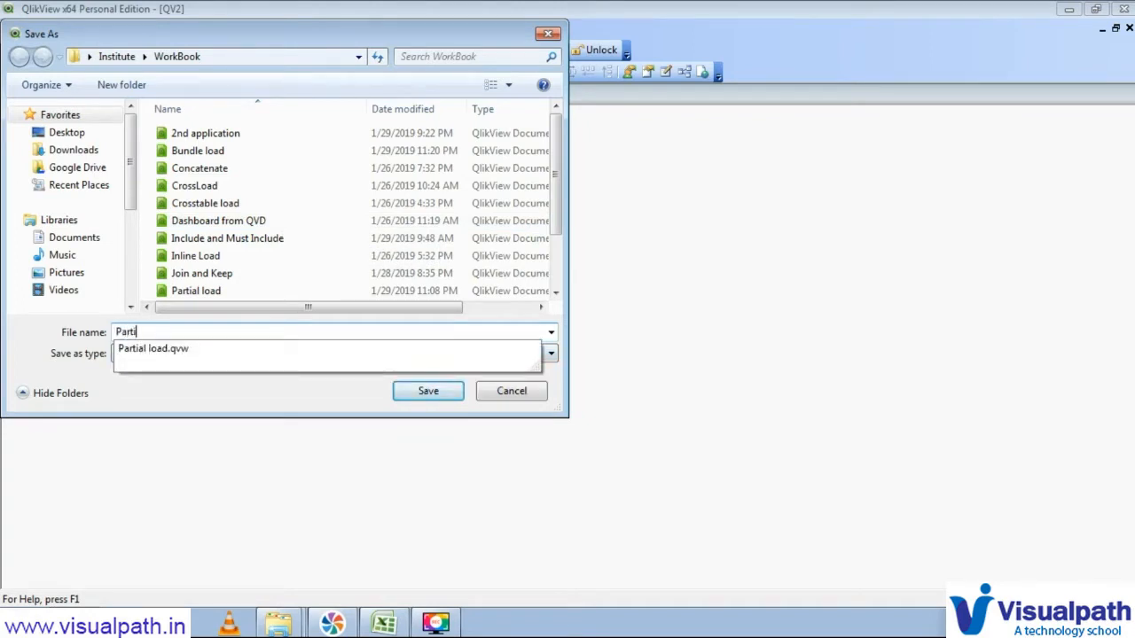
text(al Reload)
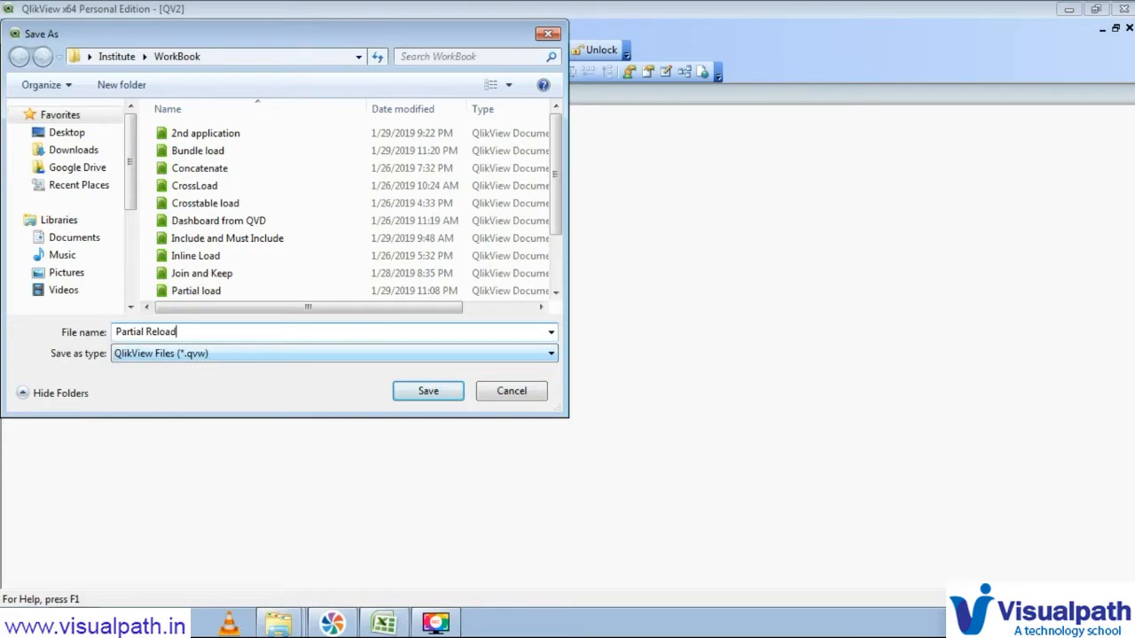
click(411, 396)
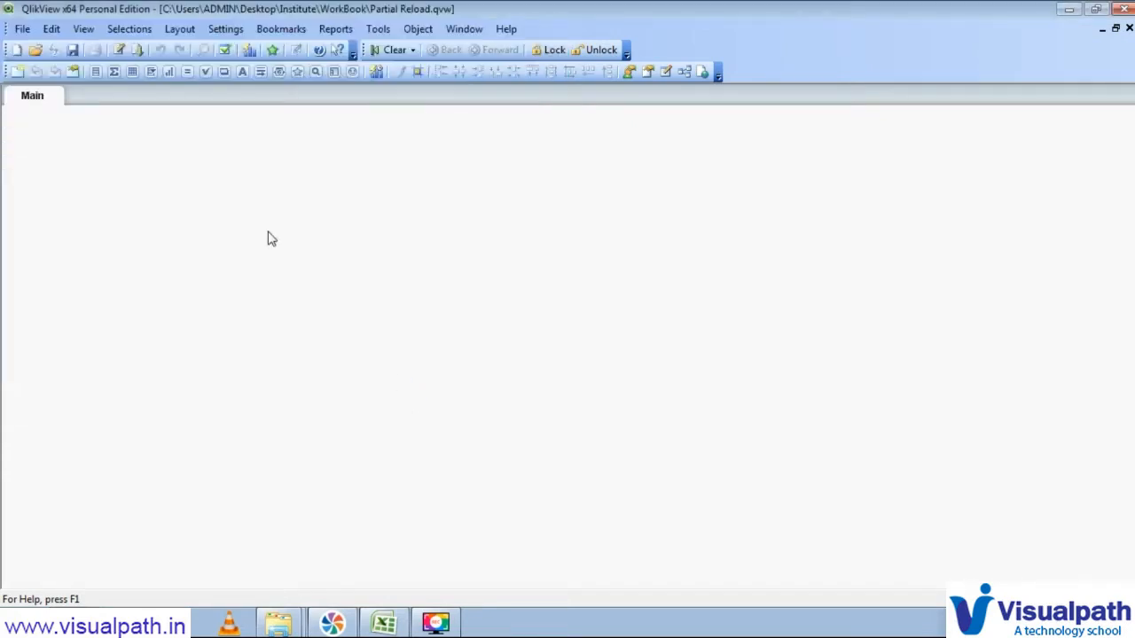
- Open the document's load script for editing and add a new script tab named Data
click(119, 49)
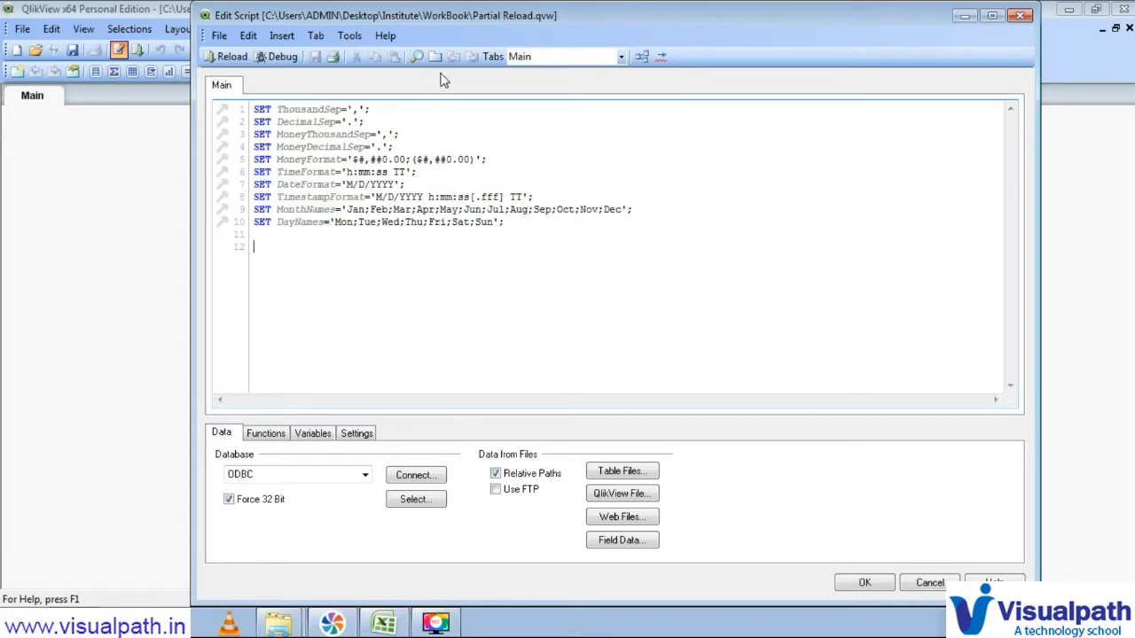
click(316, 35)
key(Right)
key(Escape)
click(317, 36)
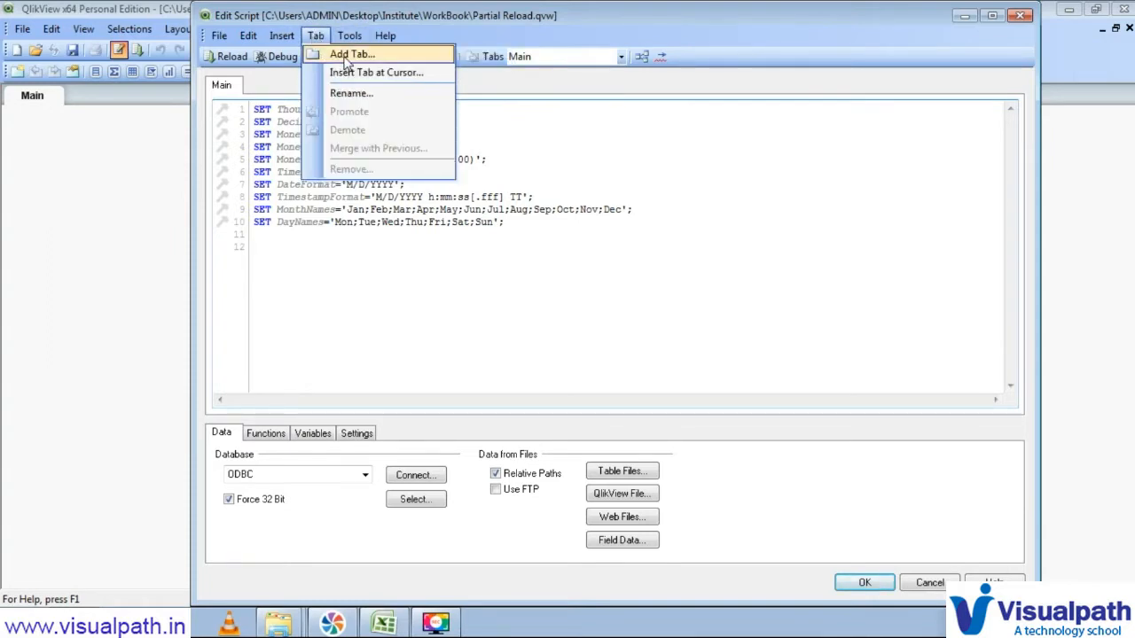
click(345, 53)
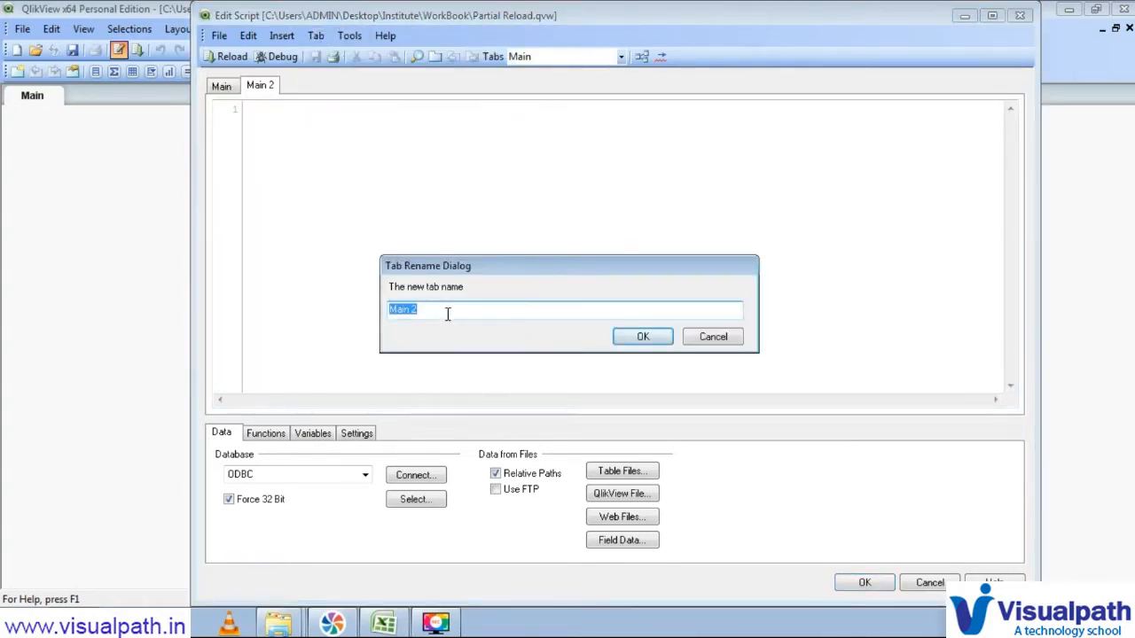
text(Data)
click(643, 338)
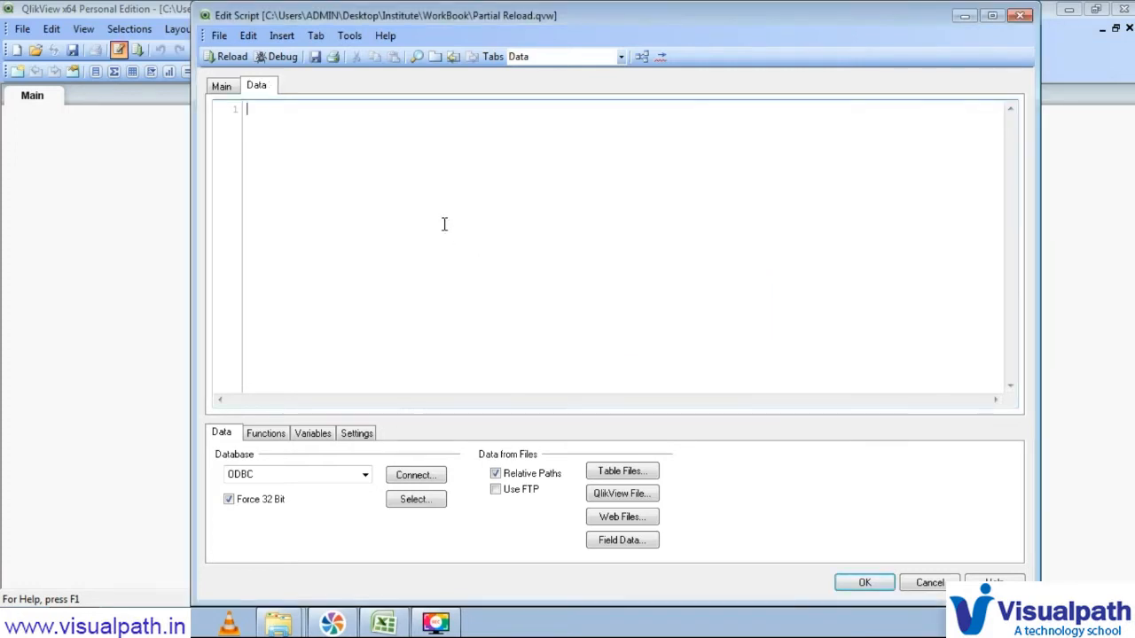
- Insert a load statement for the SOURCE1 table of the Partial Load Excel file, keeping the ID and NAME fields with embedded labels
click(614, 474)
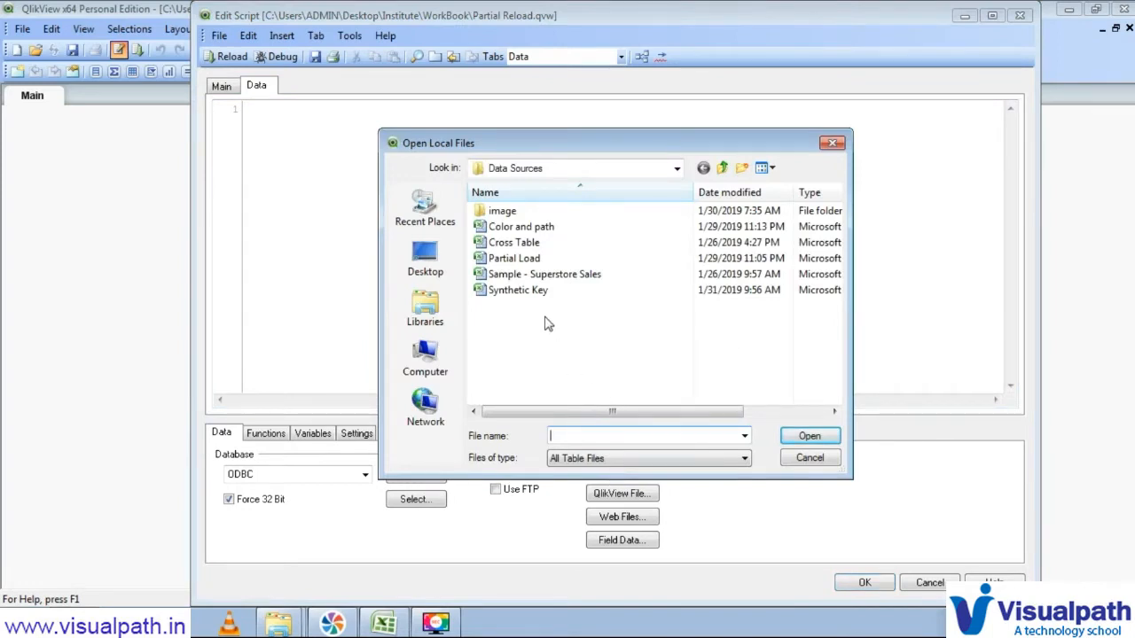
click(517, 260)
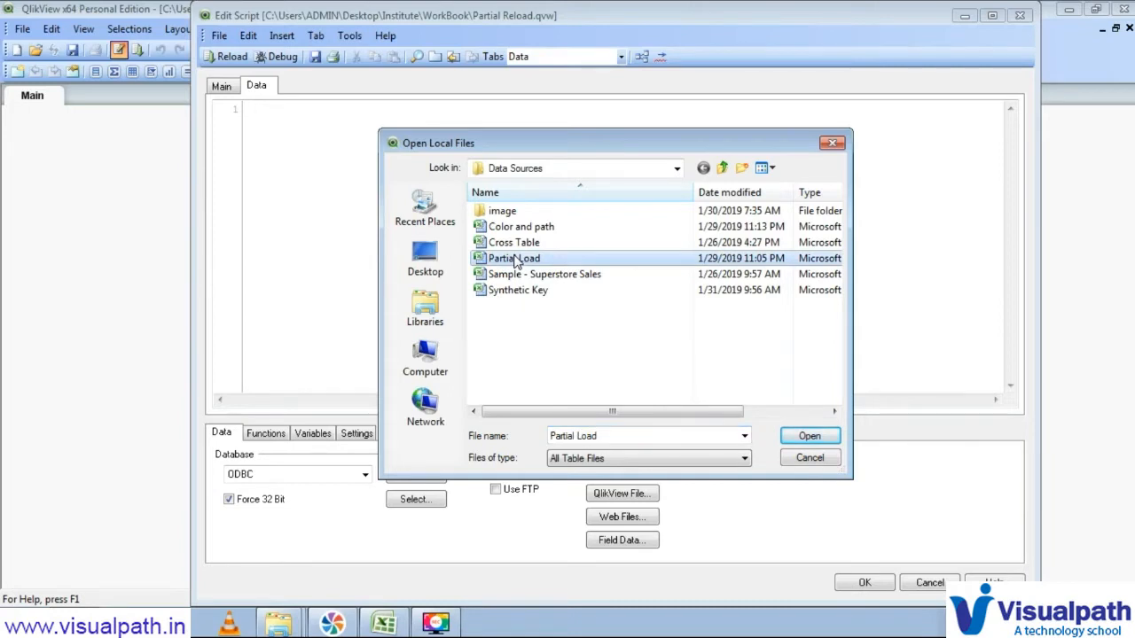
click(383, 624)
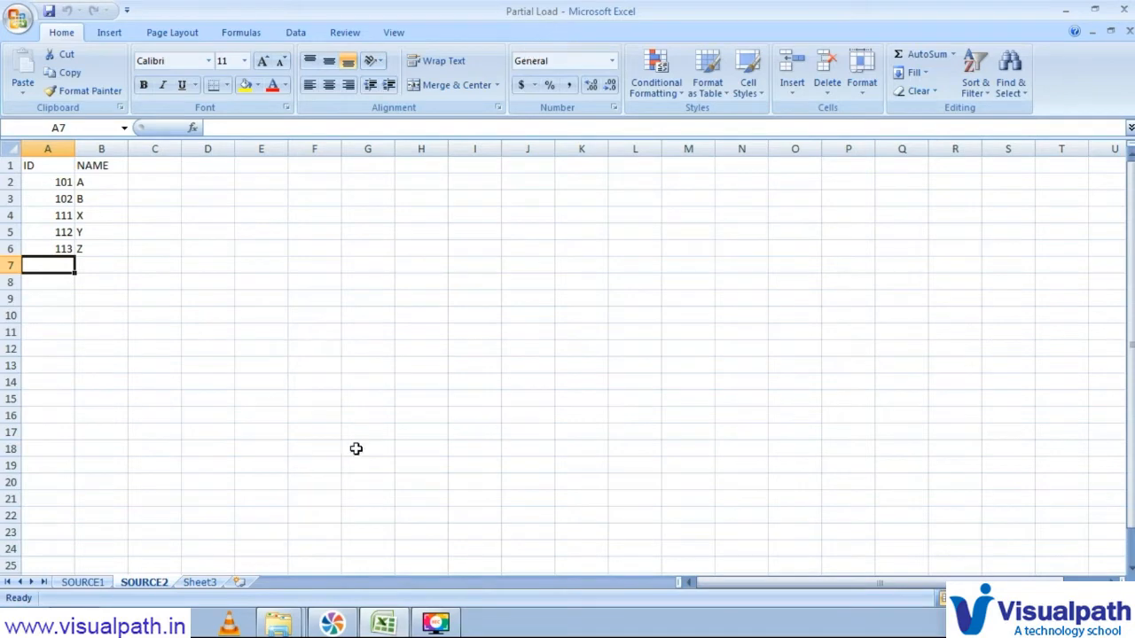
click(277, 623)
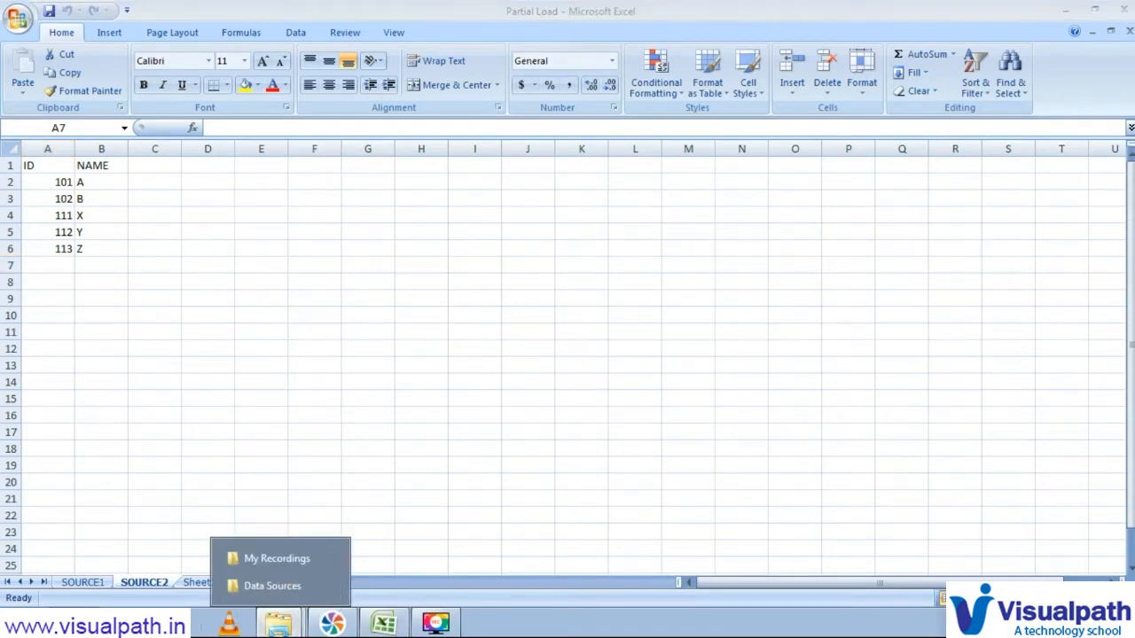
click(272, 586)
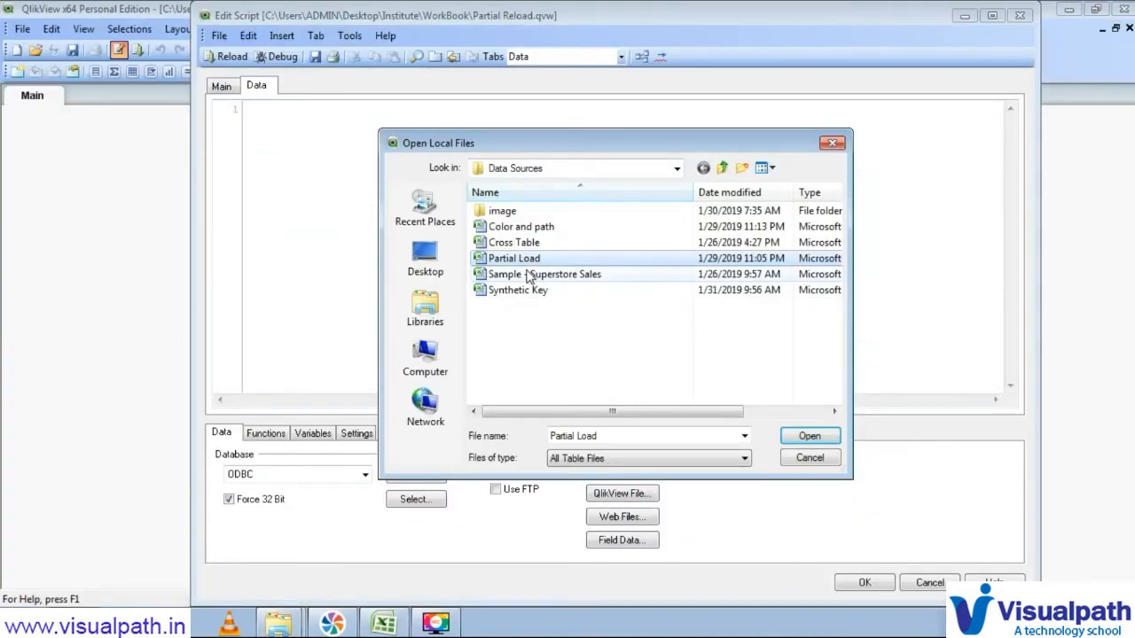
click(568, 274)
click(568, 259)
click(810, 436)
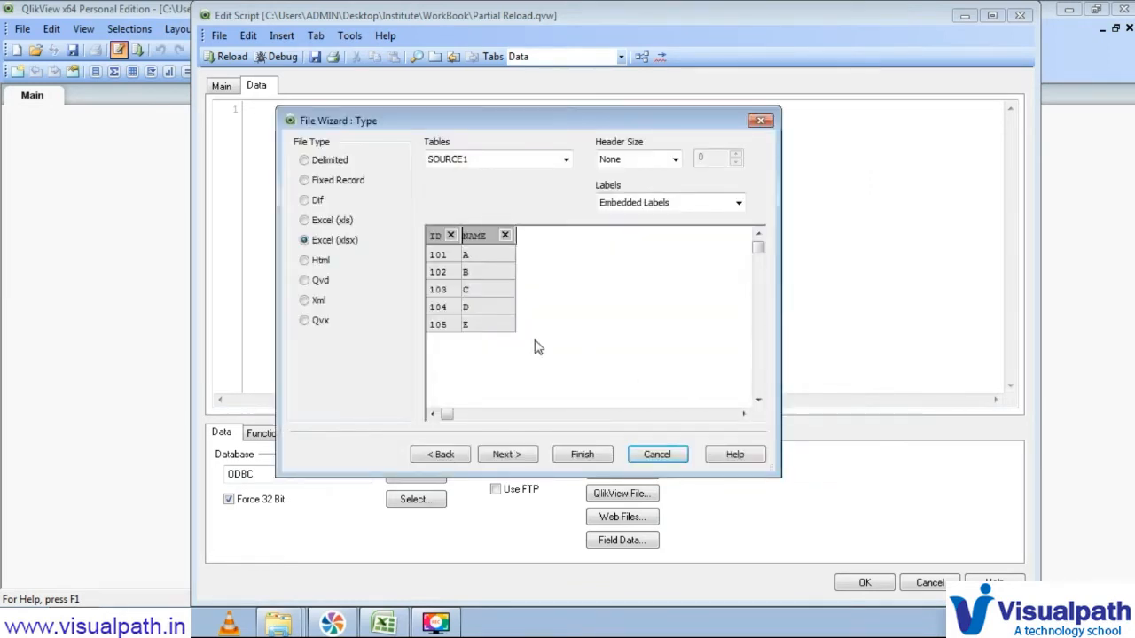
click(470, 164)
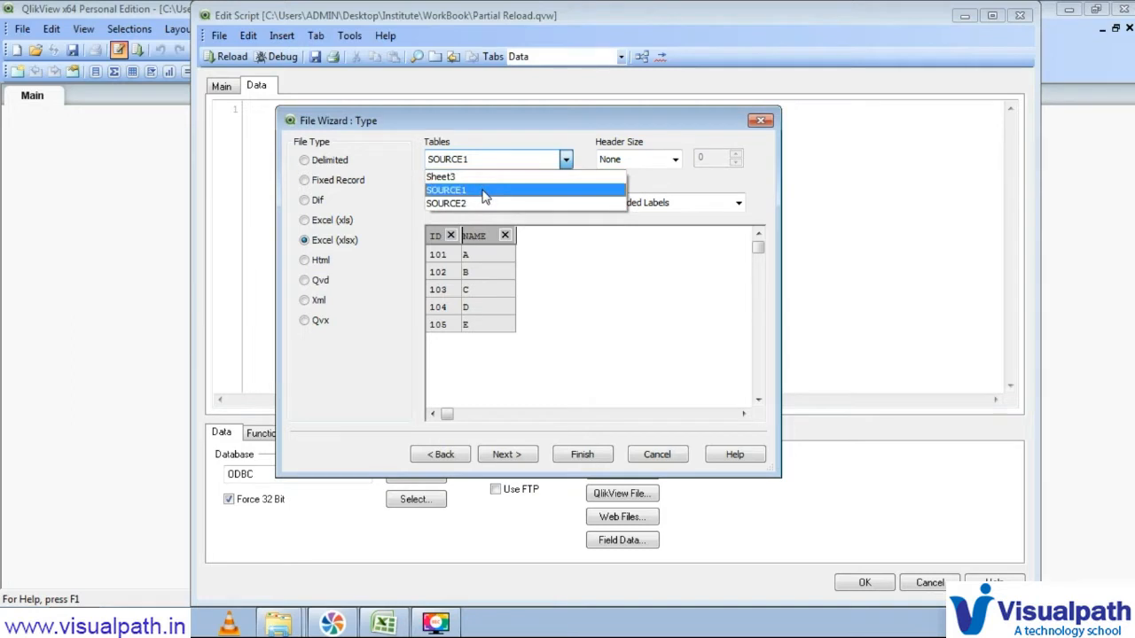
click(483, 191)
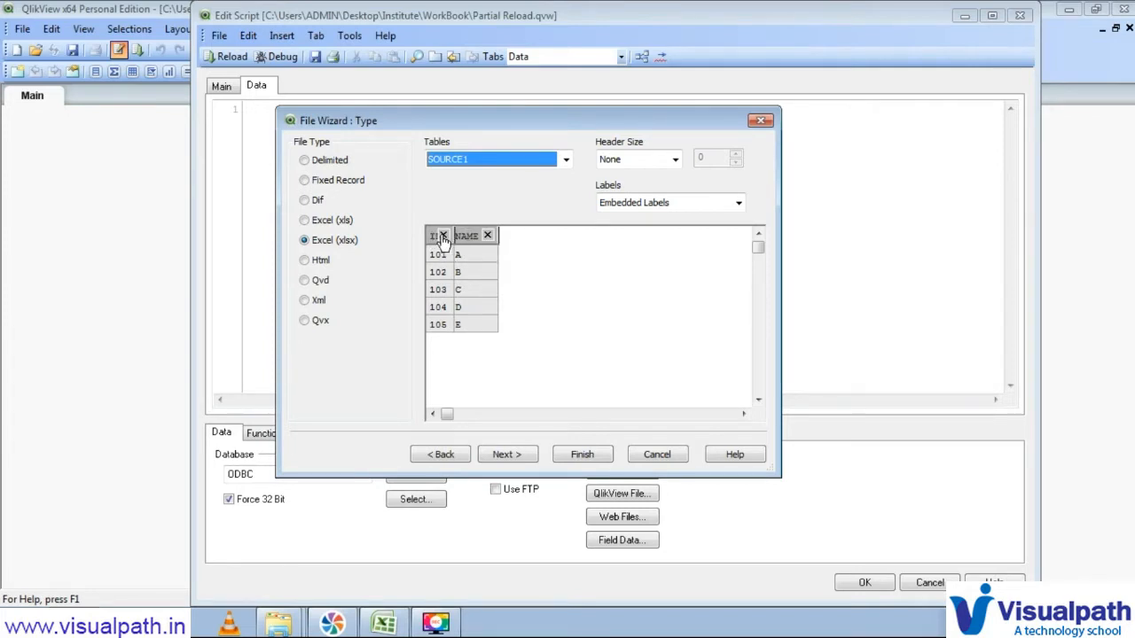
click(581, 454)
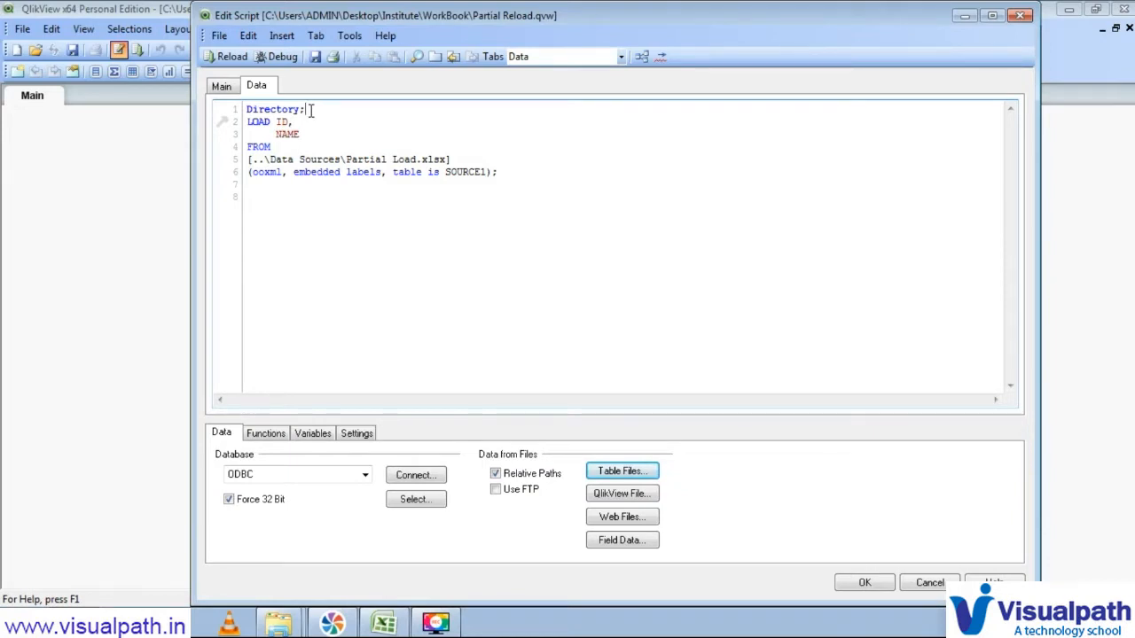
- Replace the Directory statement above the SOURCE1 load with the table label Data1:
key(shift+Home)
text(D)
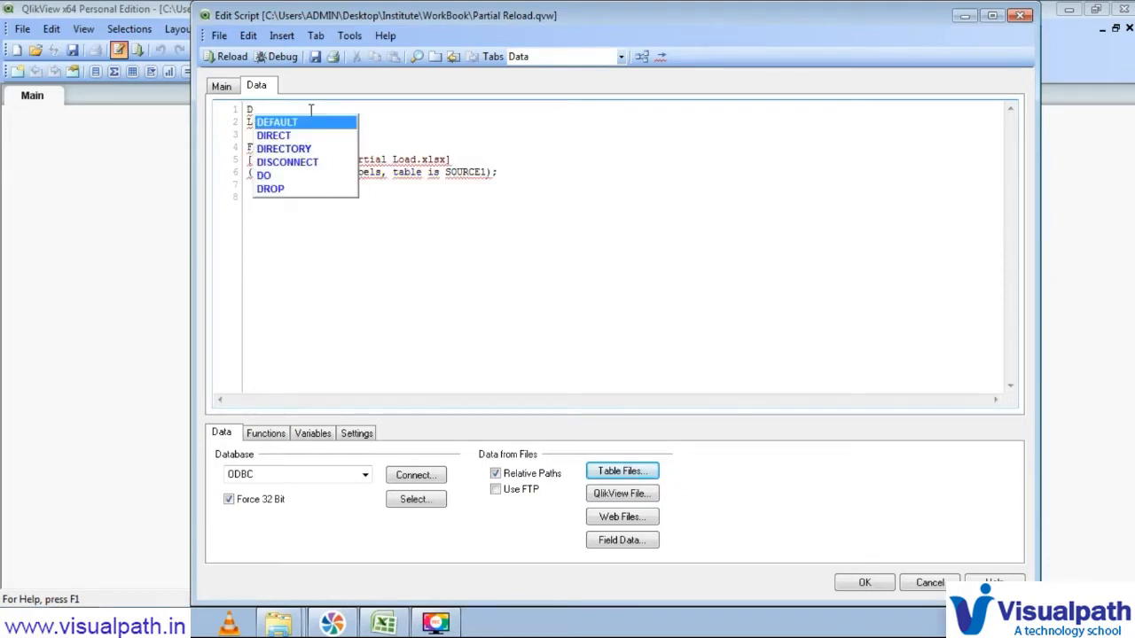
text(ir)
key(BackSpace)
key(BackSpace)
key(BackSpace)
text(Data1)
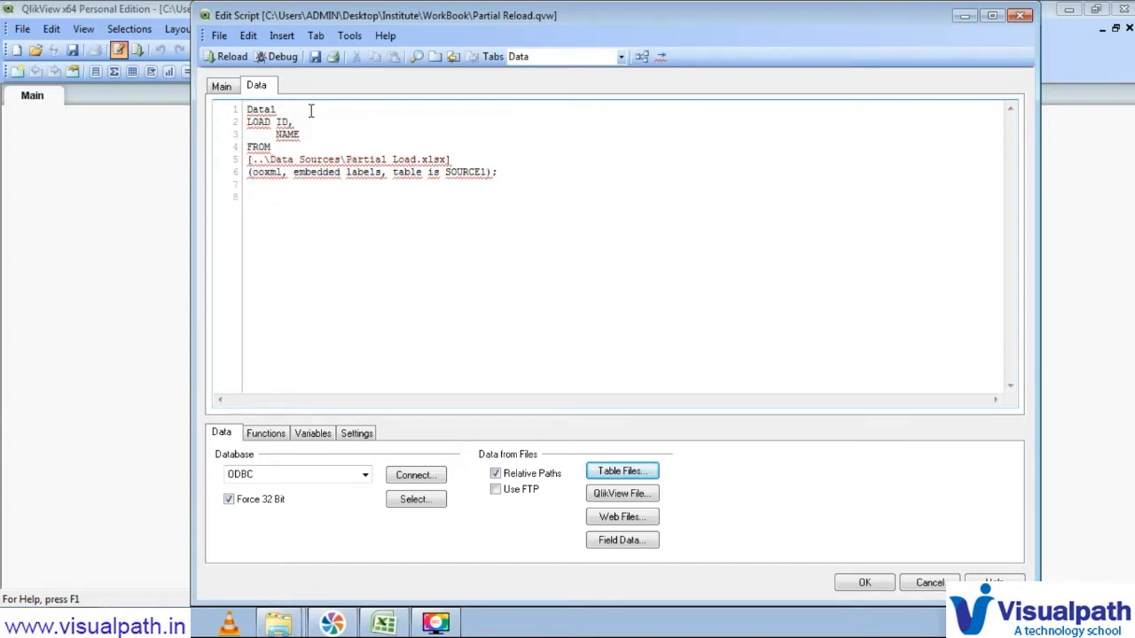
text(:)
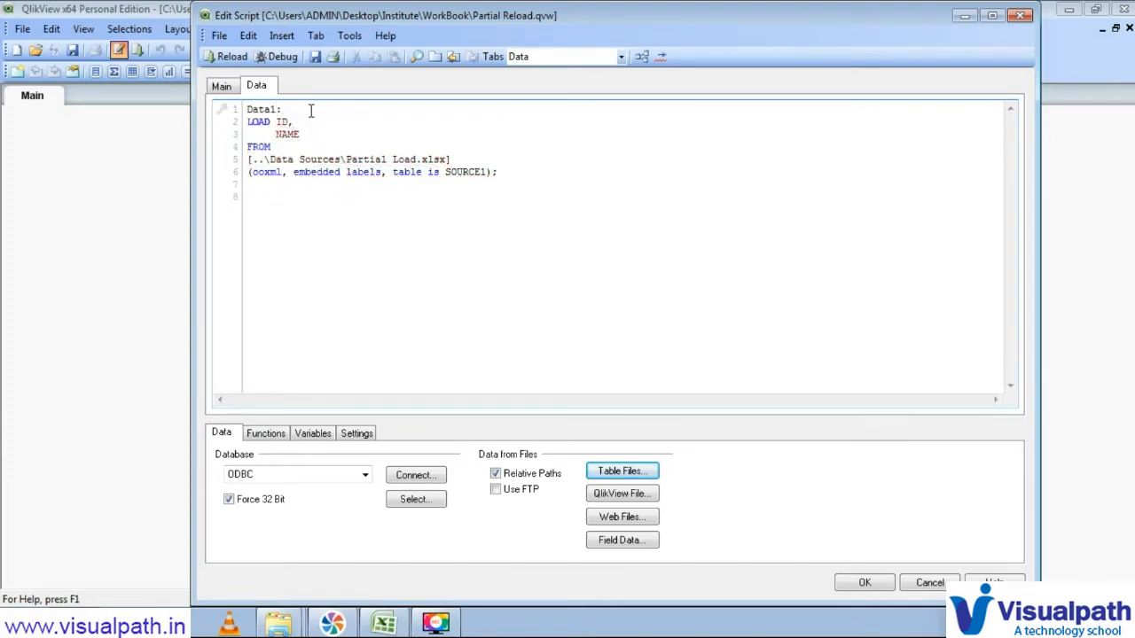
- Reload the script and close the sheet properties without adding any fields to the Main sheet
click(271, 204)
click(227, 56)
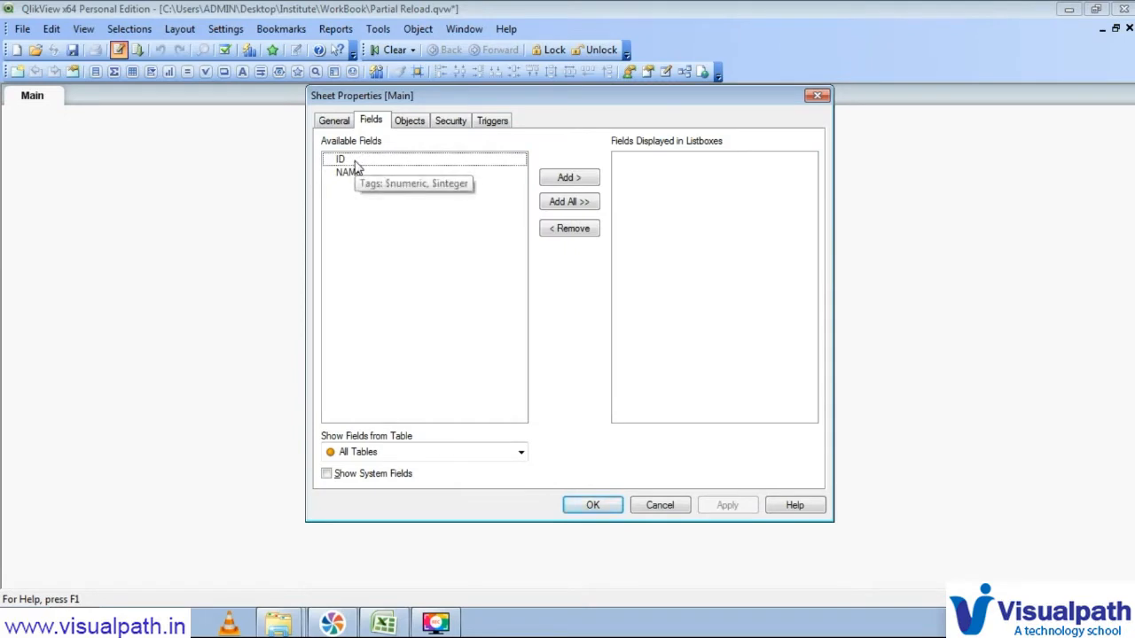
click(581, 510)
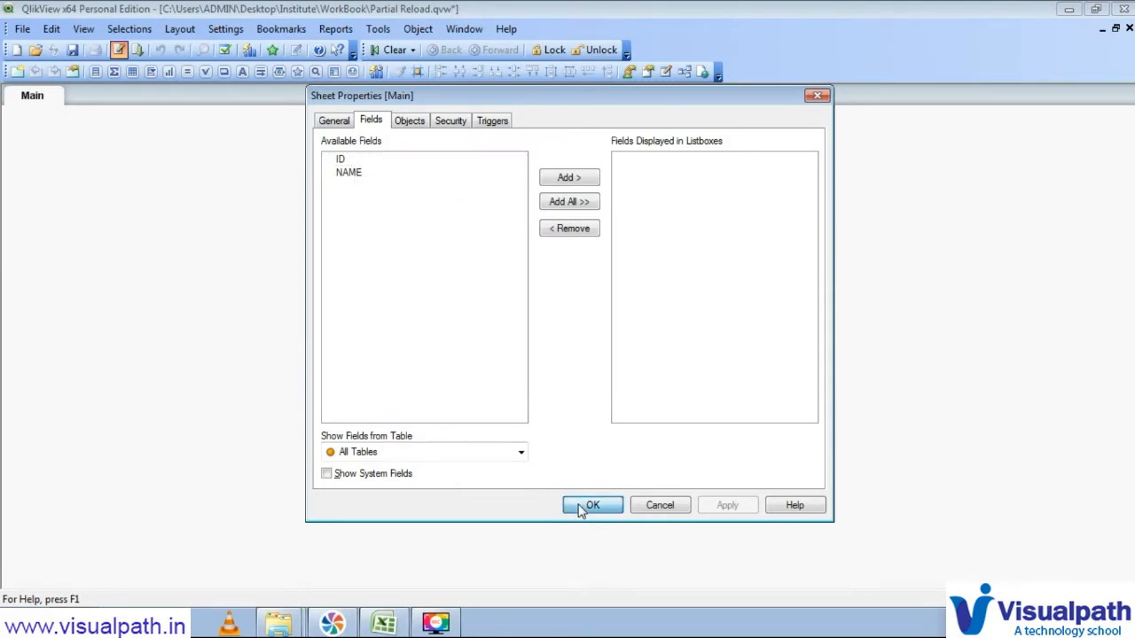
- Add a table box with the ID and NAME fields to the Main sheet and move it near the sheet's upper-left corner
right_click(247, 223)
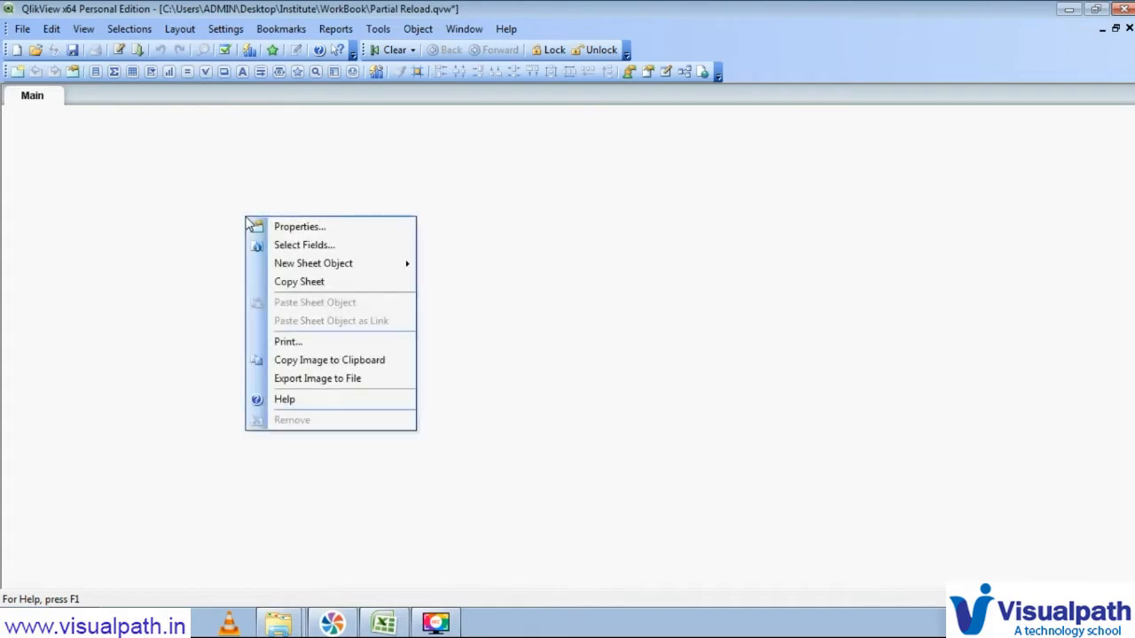
mouse_move(300, 263)
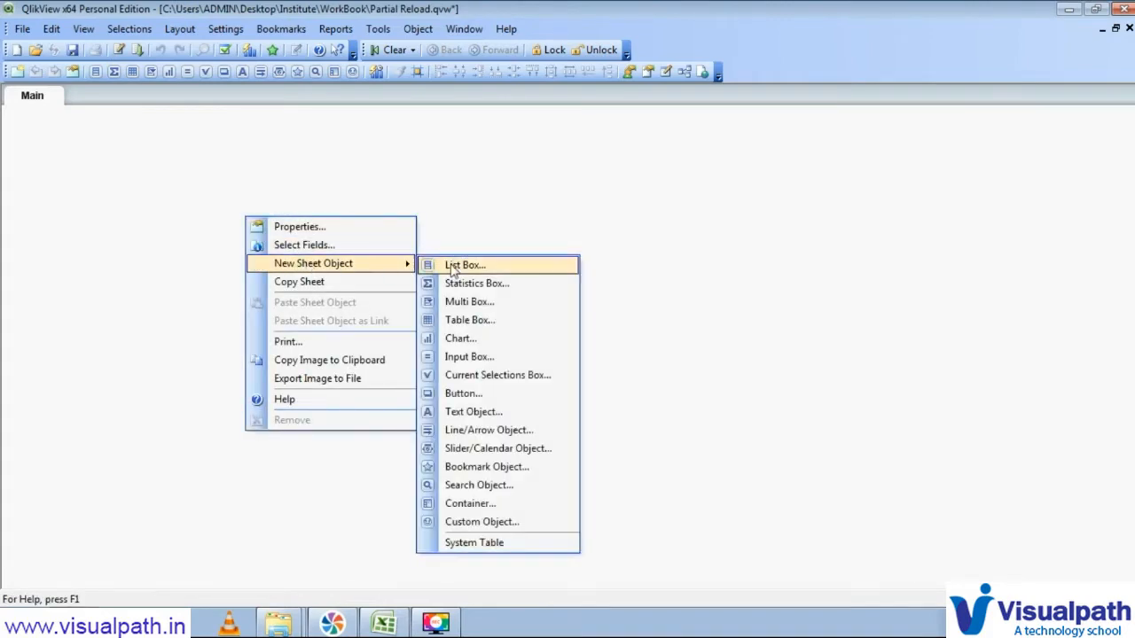
click(475, 320)
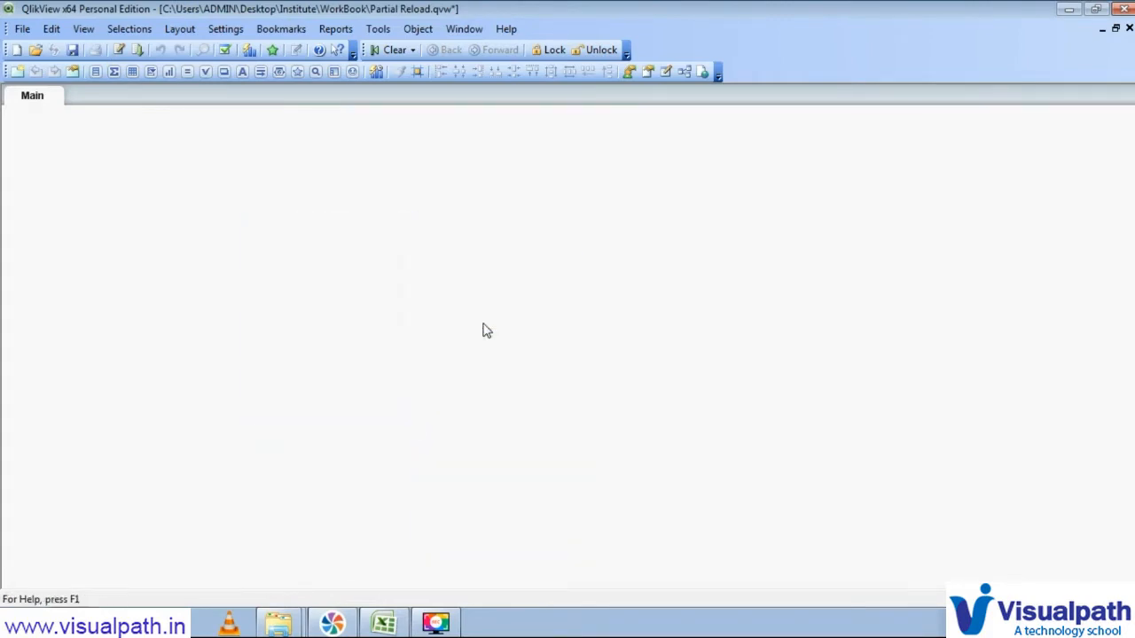
click(488, 232)
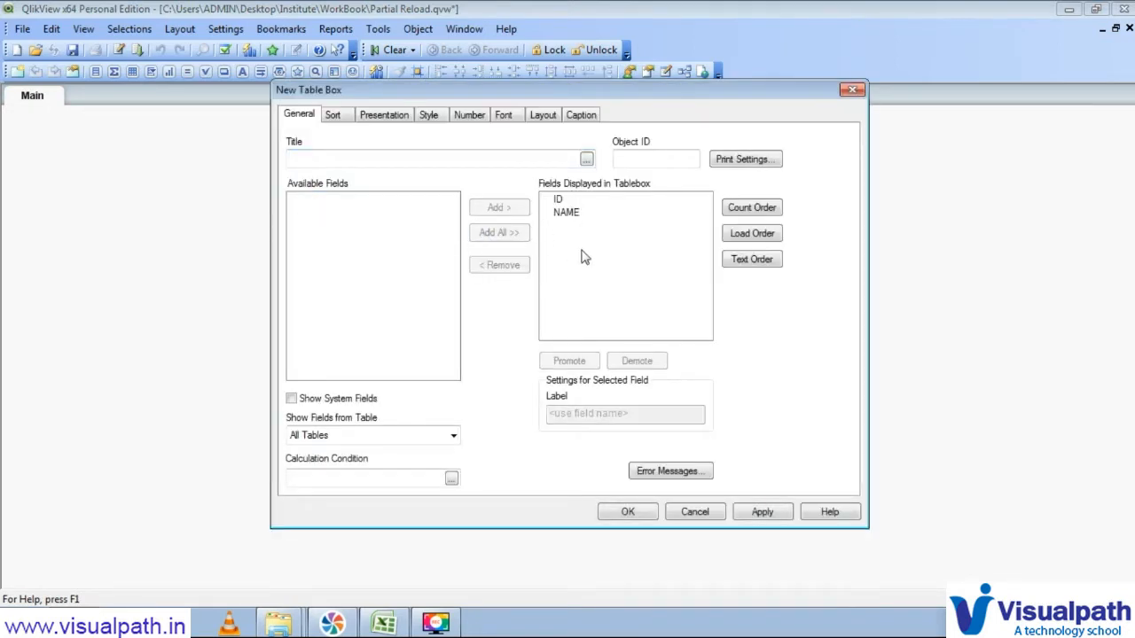
click(626, 514)
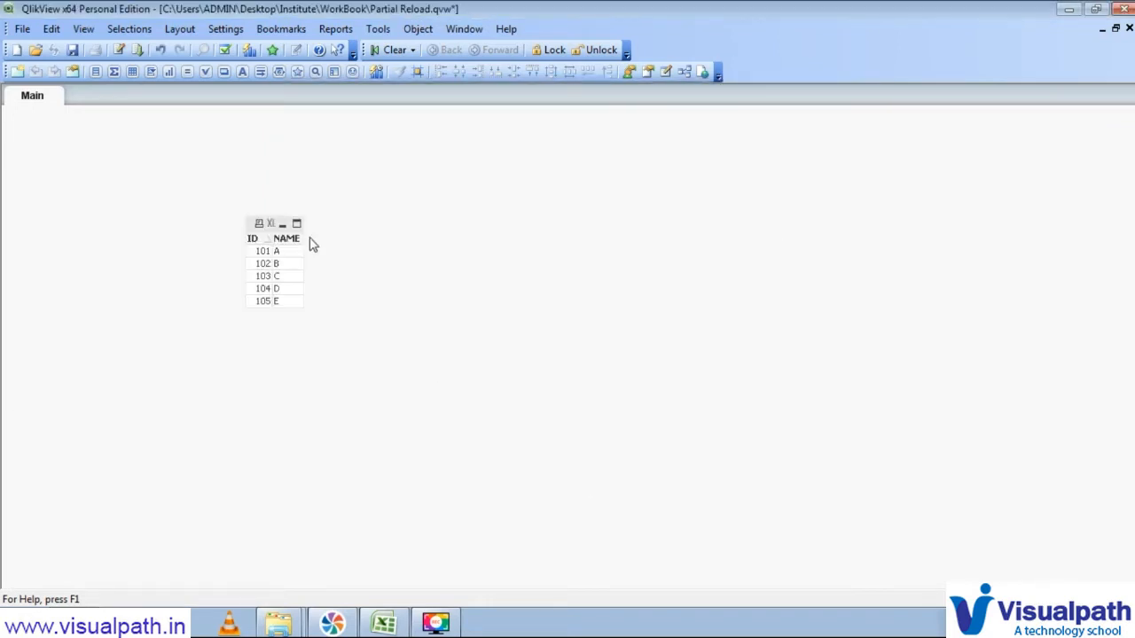
drag(257, 225, 86, 157)
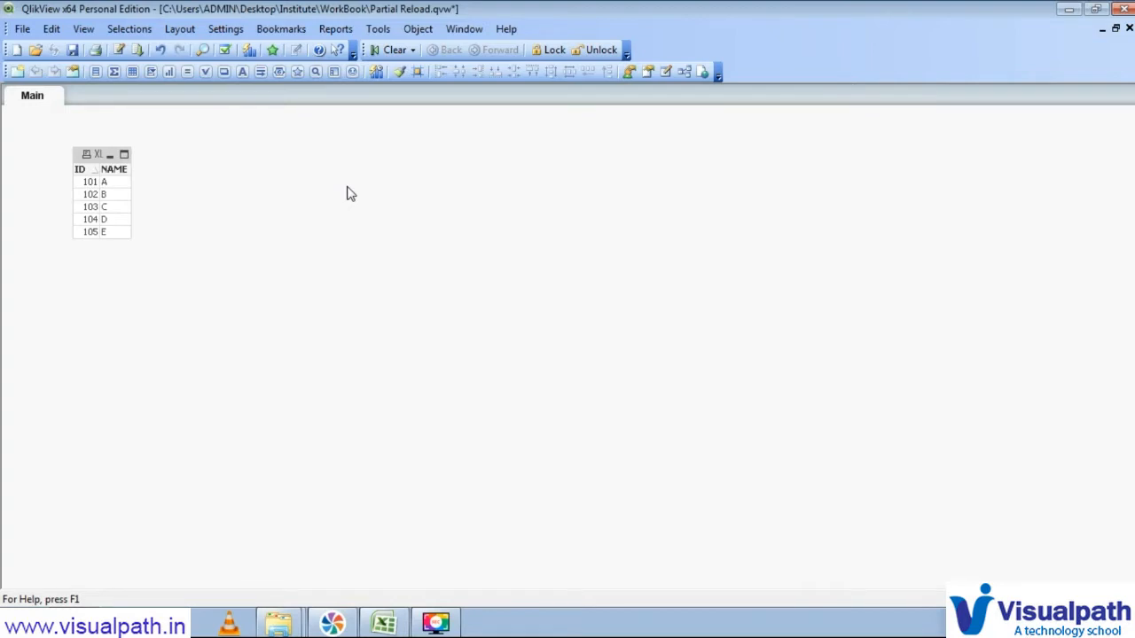
- Insert a load statement for the SOURCE2 table of the Partial Load Excel file below the SOURCE1 load in the script
click(118, 49)
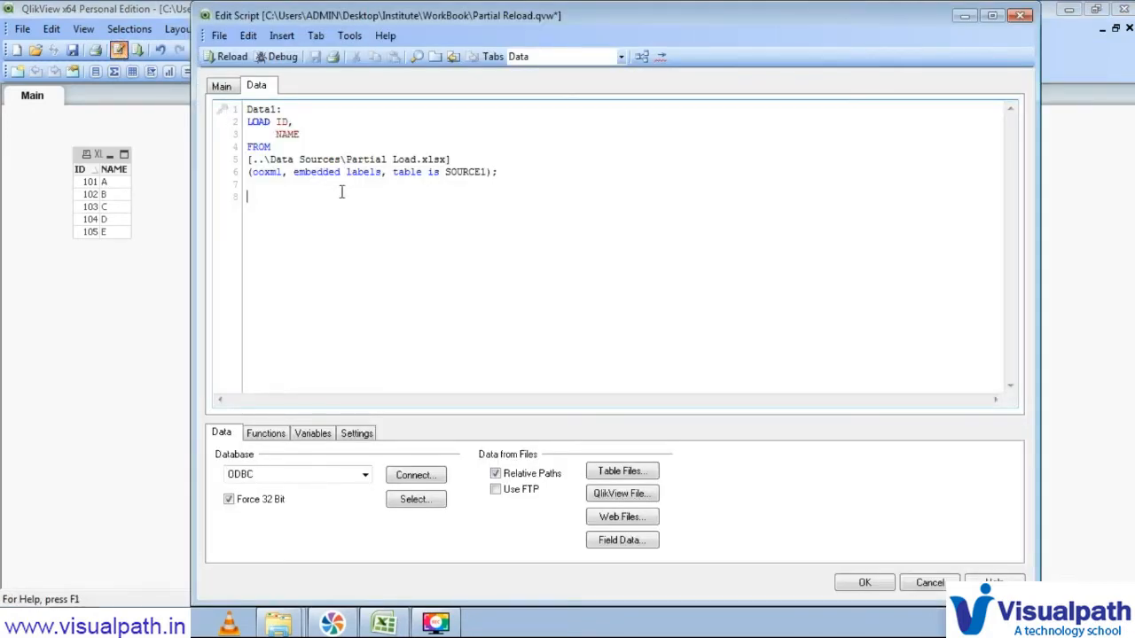
key(Return)
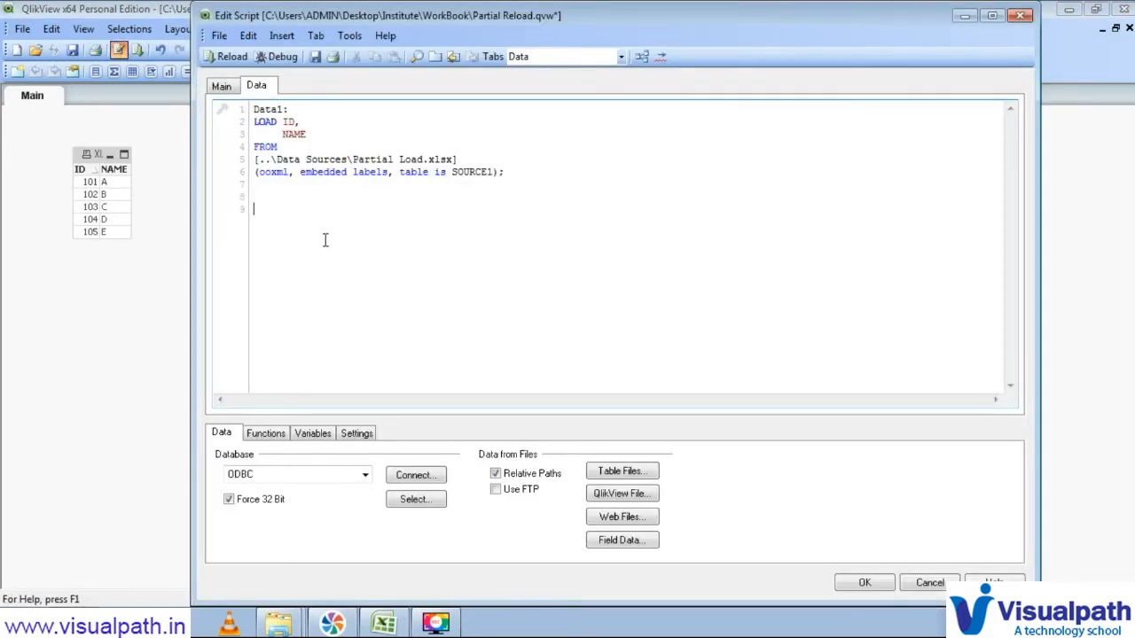
click(615, 475)
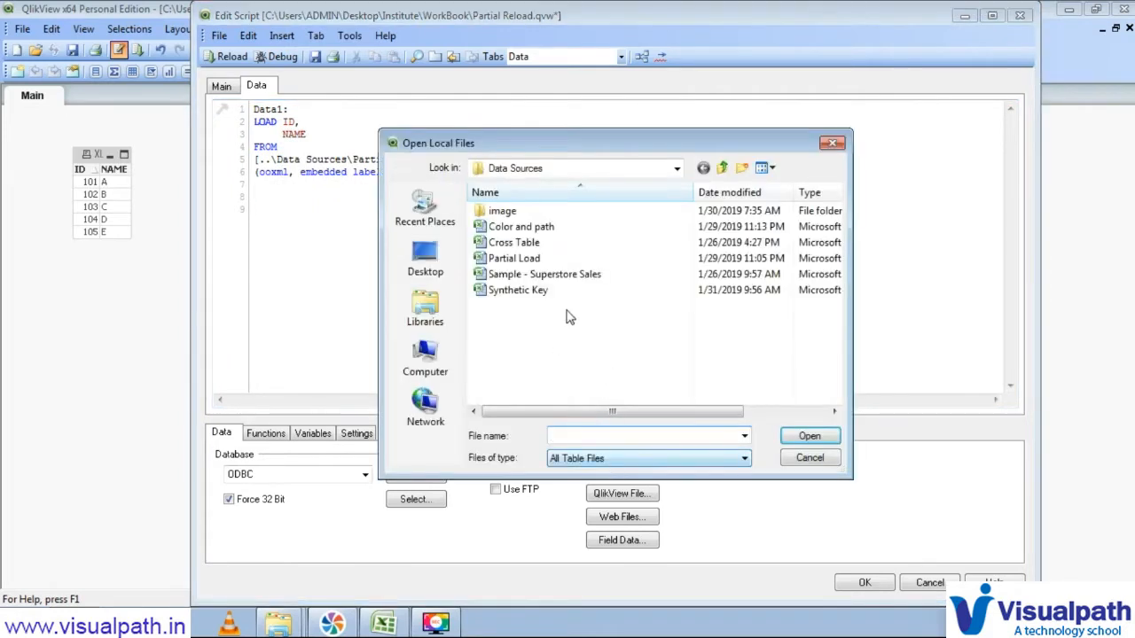
click(521, 261)
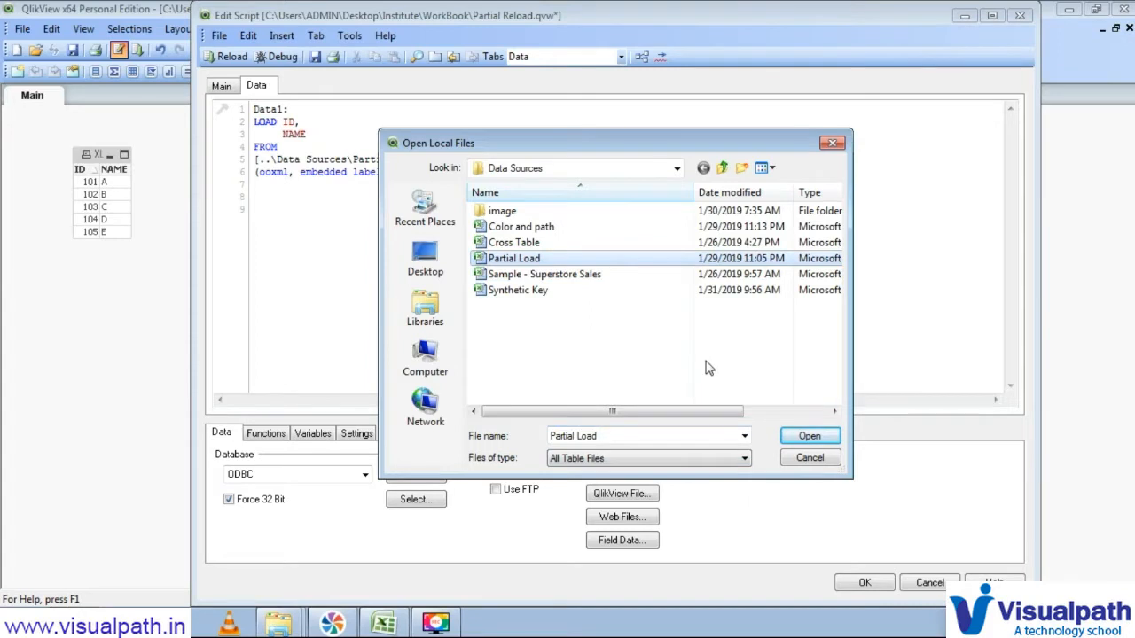
click(810, 438)
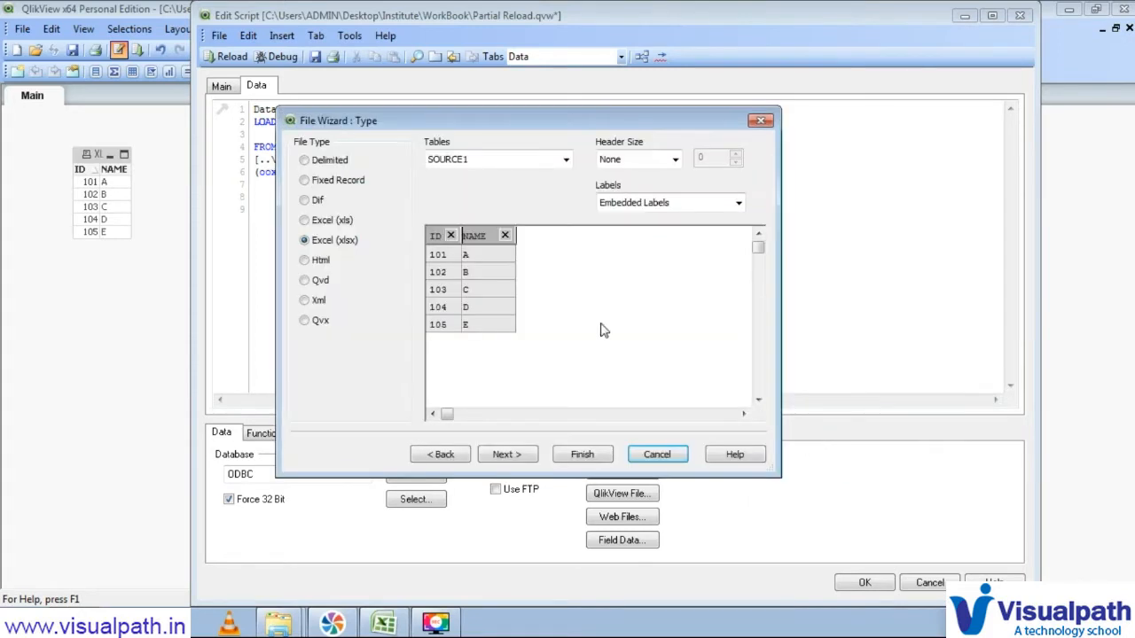
click(550, 164)
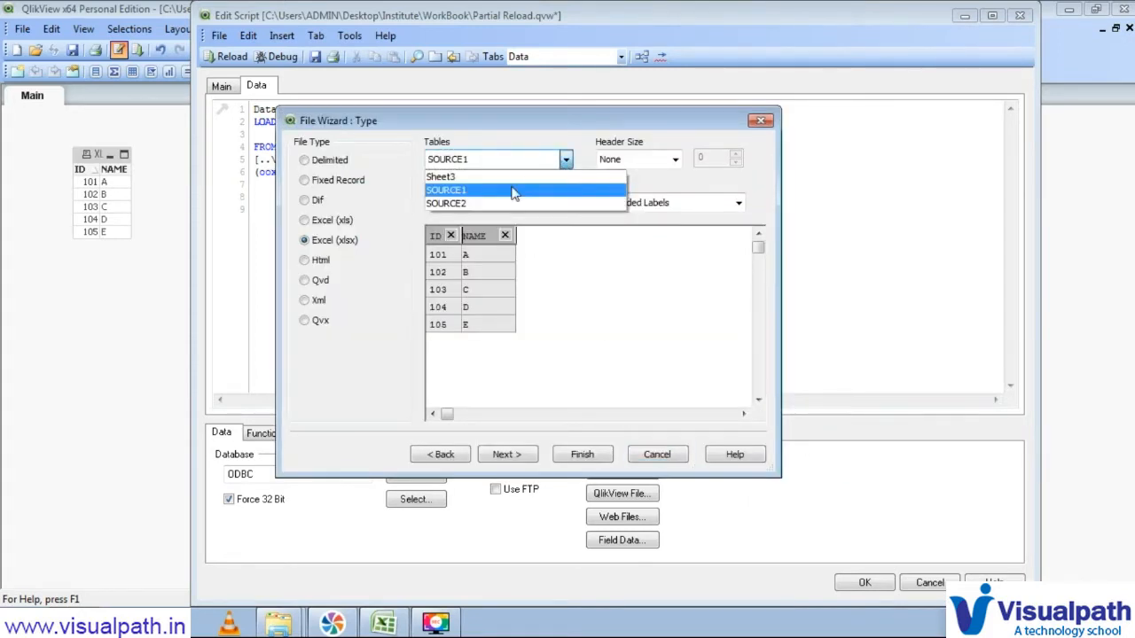
click(487, 203)
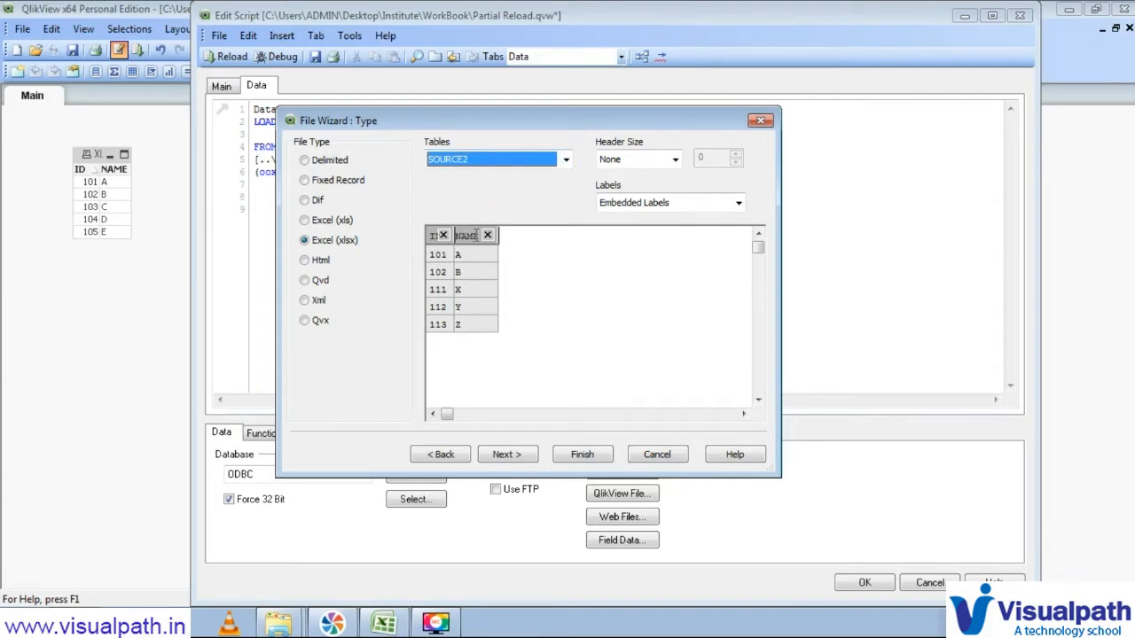
click(583, 455)
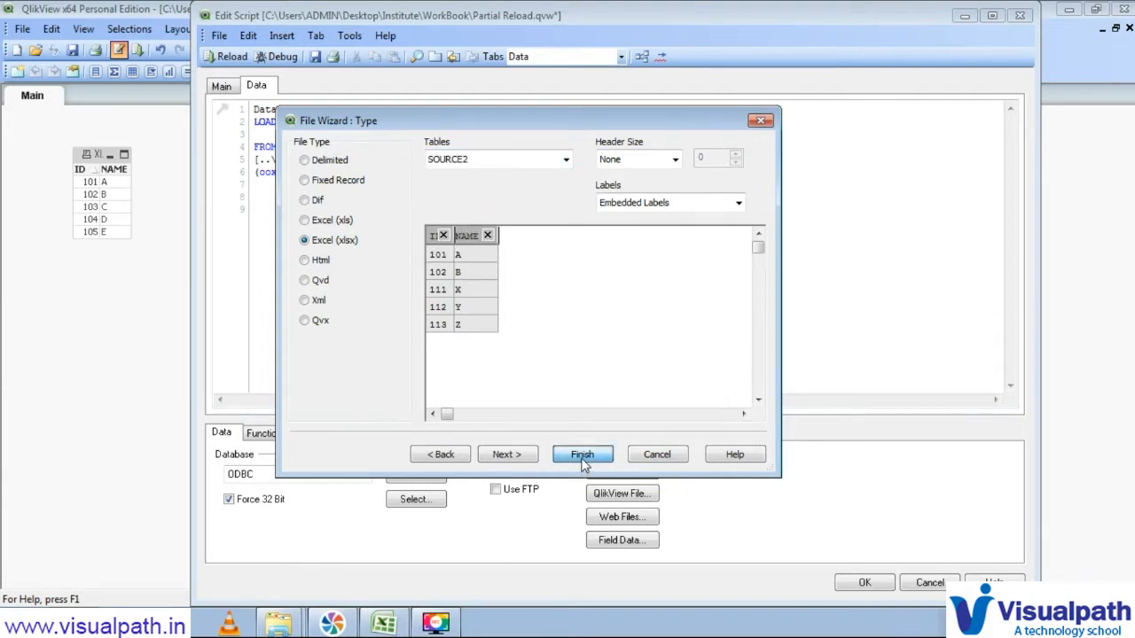
- Label the SOURCE2 load Data2: and reload the script, closing the sheet properties without adding any fields
drag(321, 209, 253, 209)
text(Data)
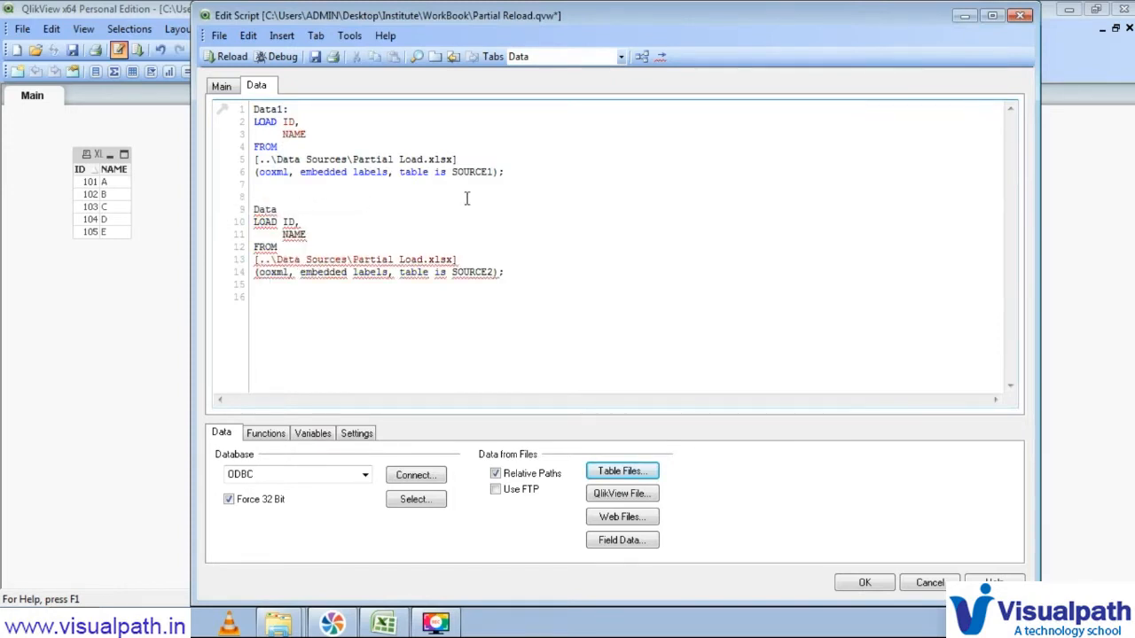
text(2:)
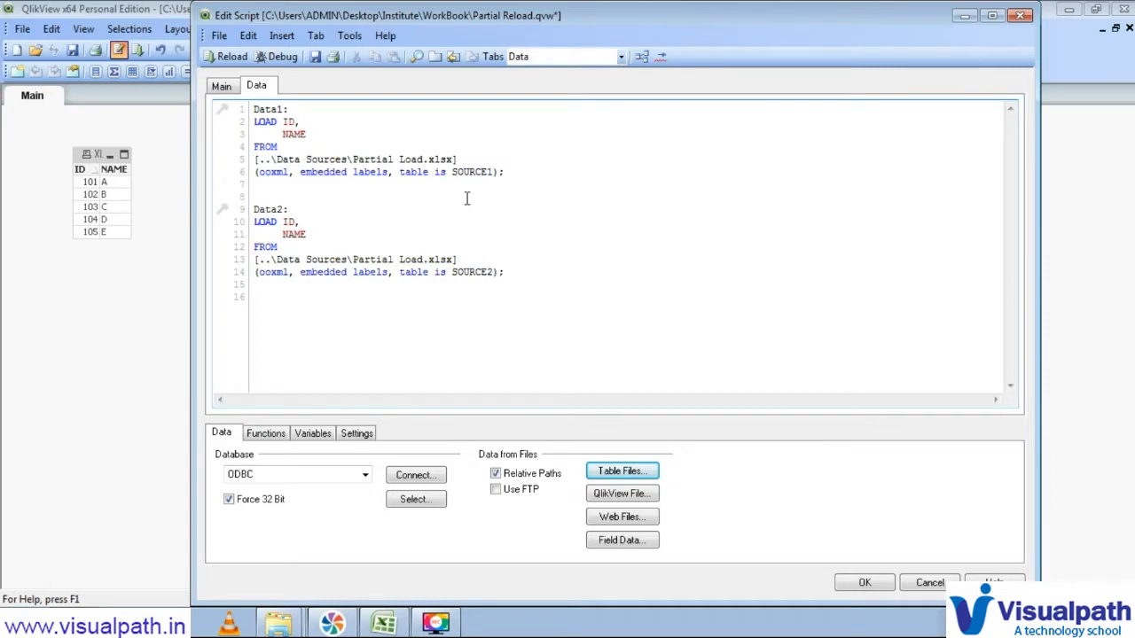
click(229, 57)
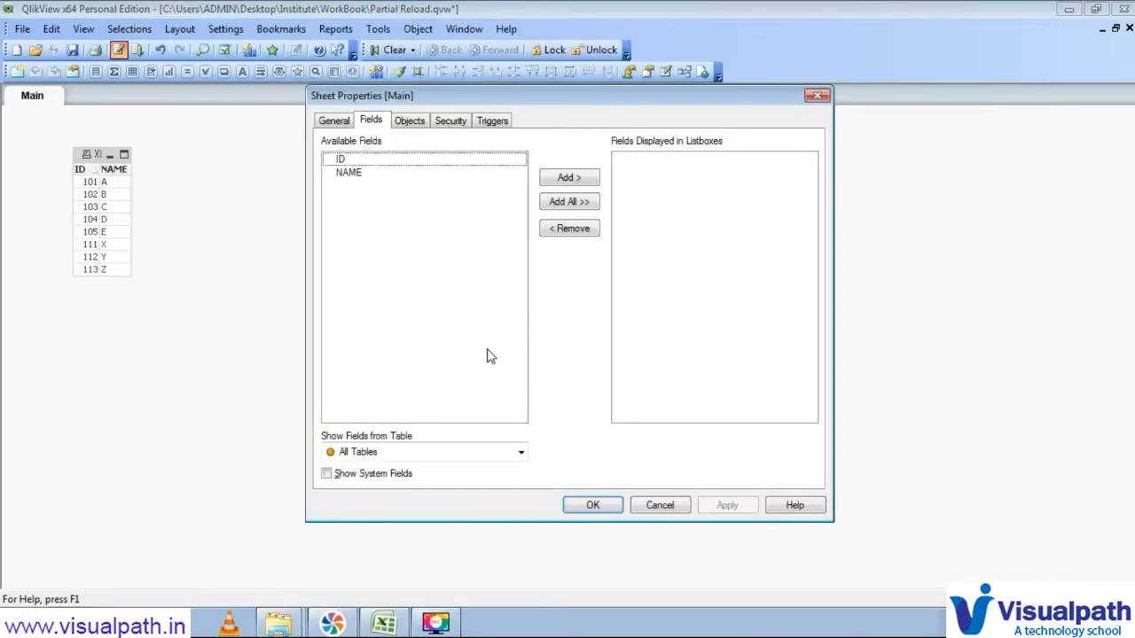
click(594, 507)
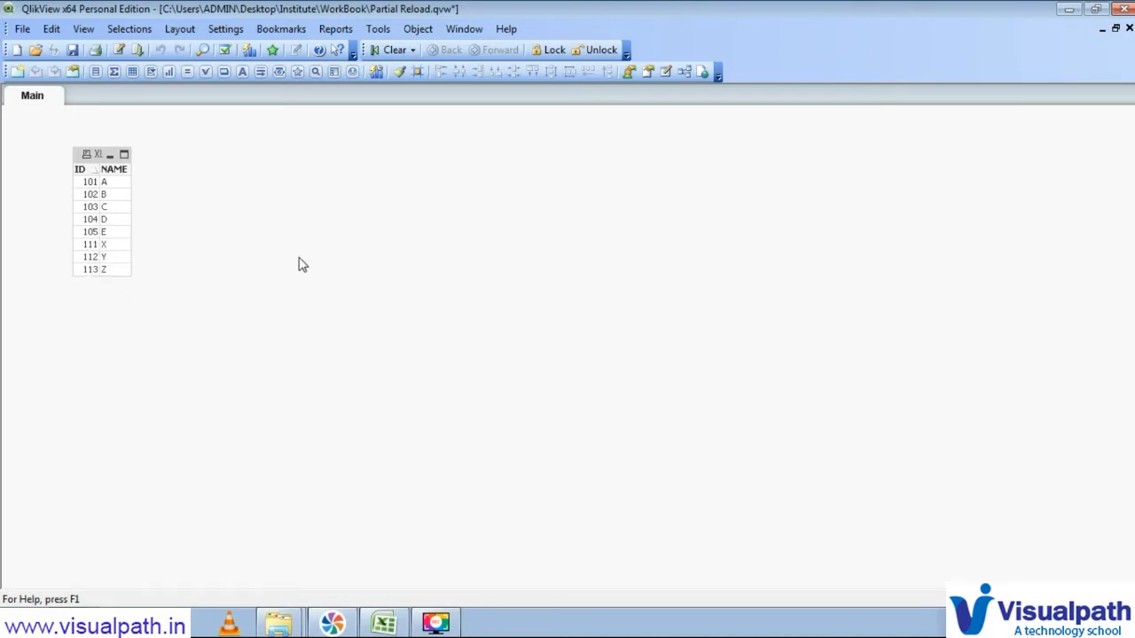
- Examine the Data1 table in the Table Viewer, previewing its records to compare the rows for IDs 101 and 102
click(685, 74)
mouse_move(572, 300)
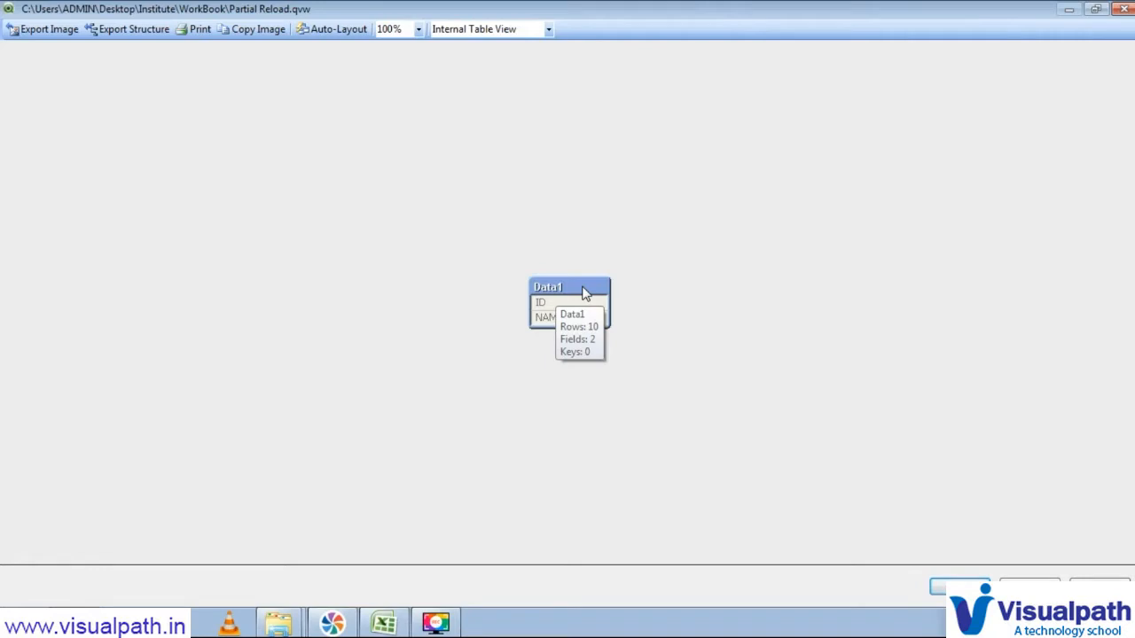
right_click(585, 294)
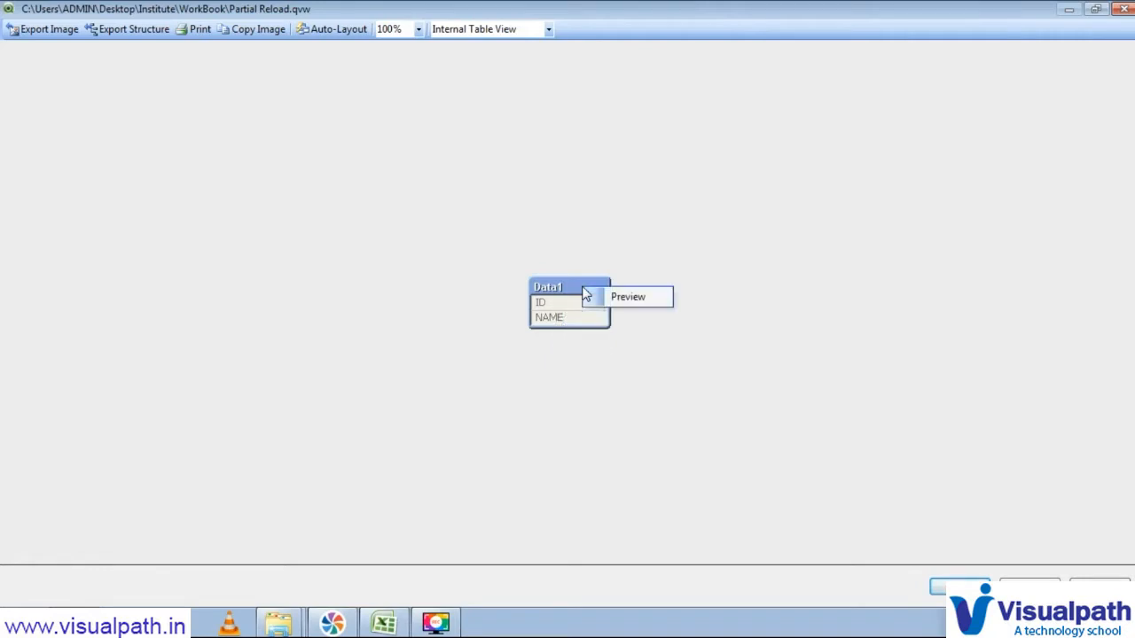
click(615, 299)
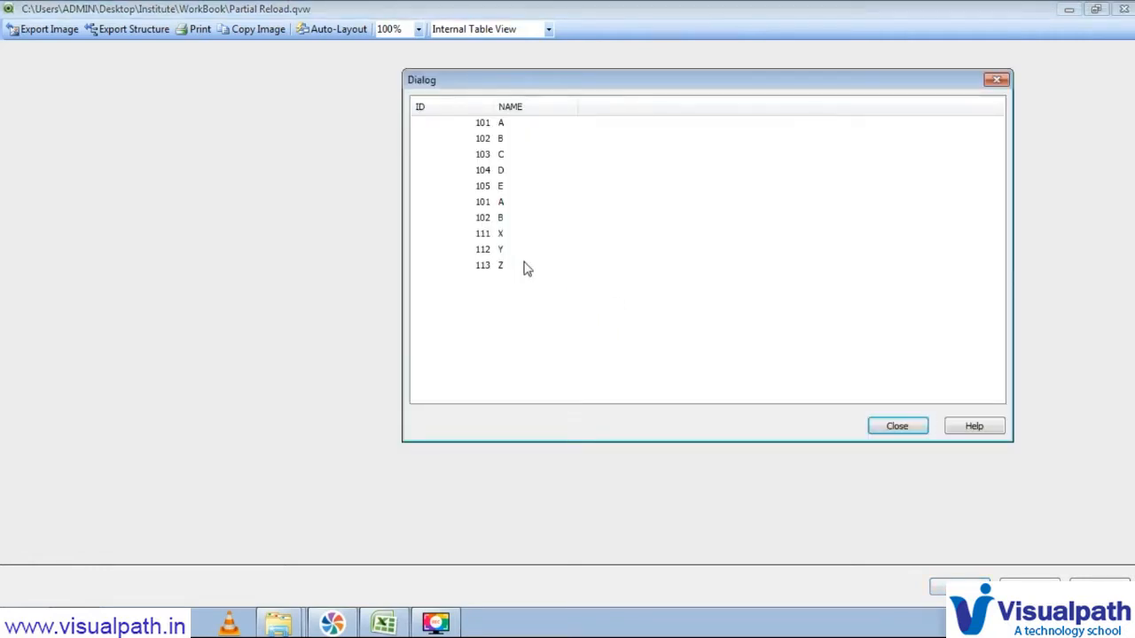
click(478, 130)
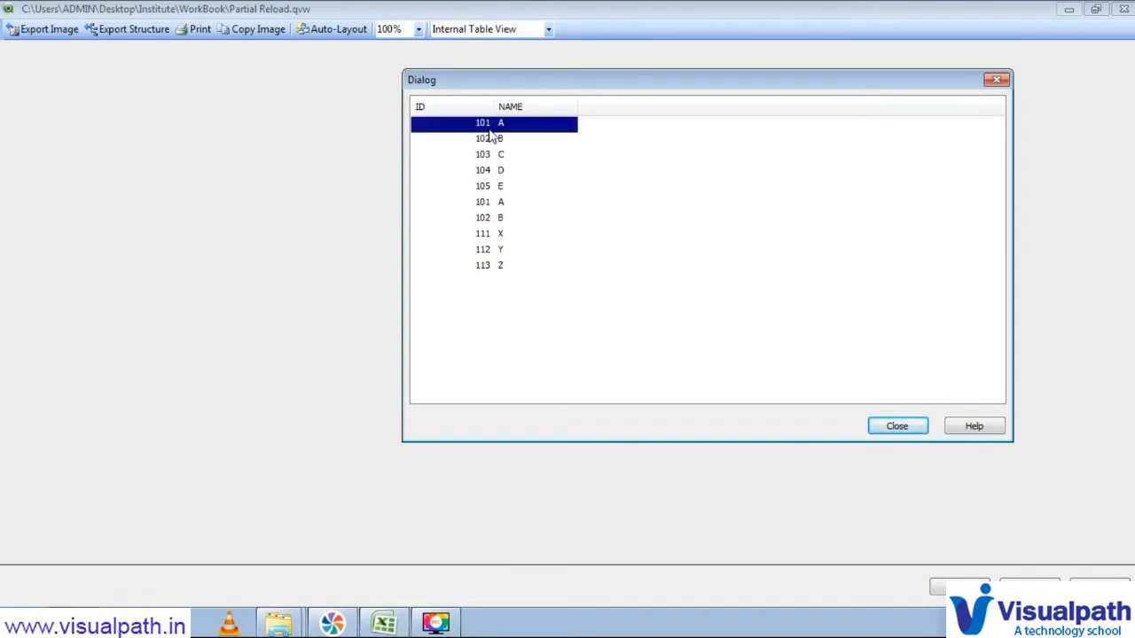
click(493, 140)
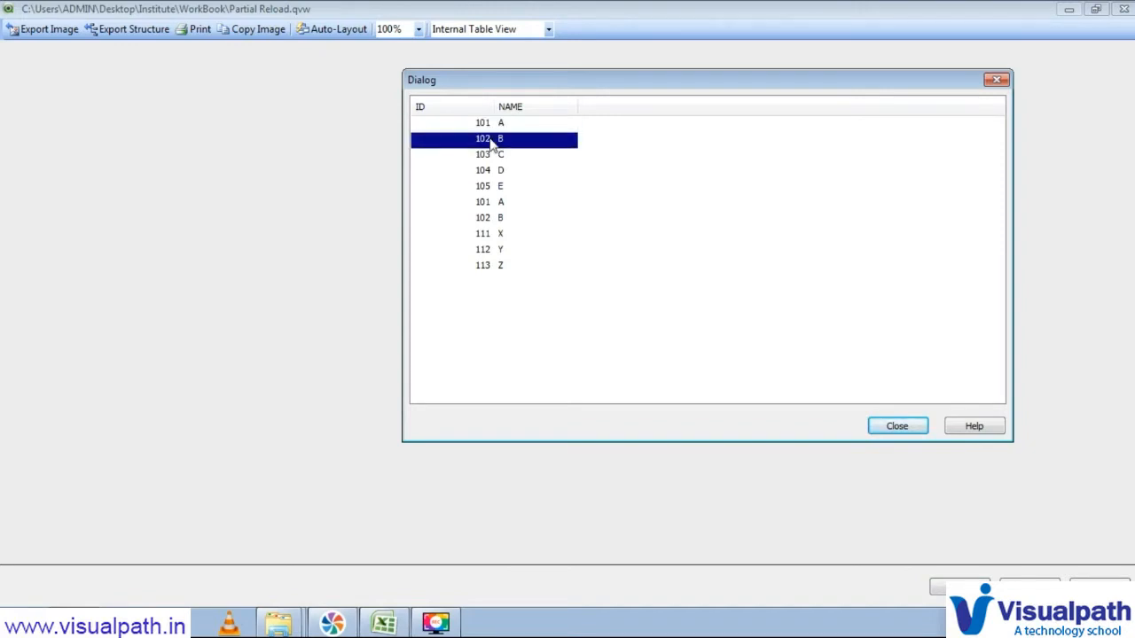
click(468, 207)
click(469, 222)
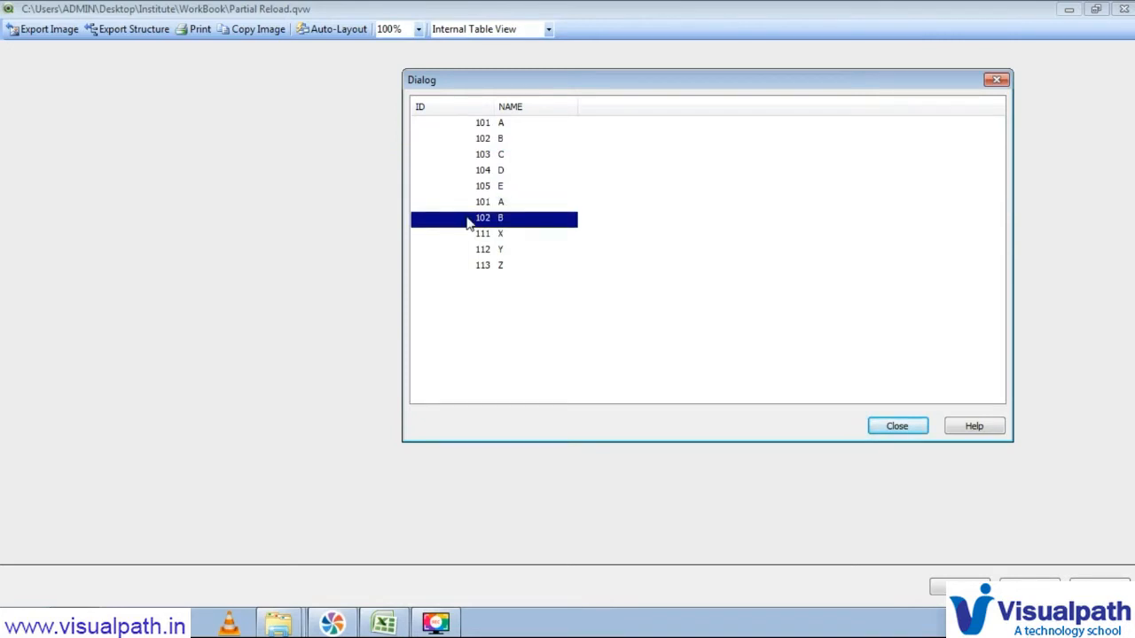
click(897, 424)
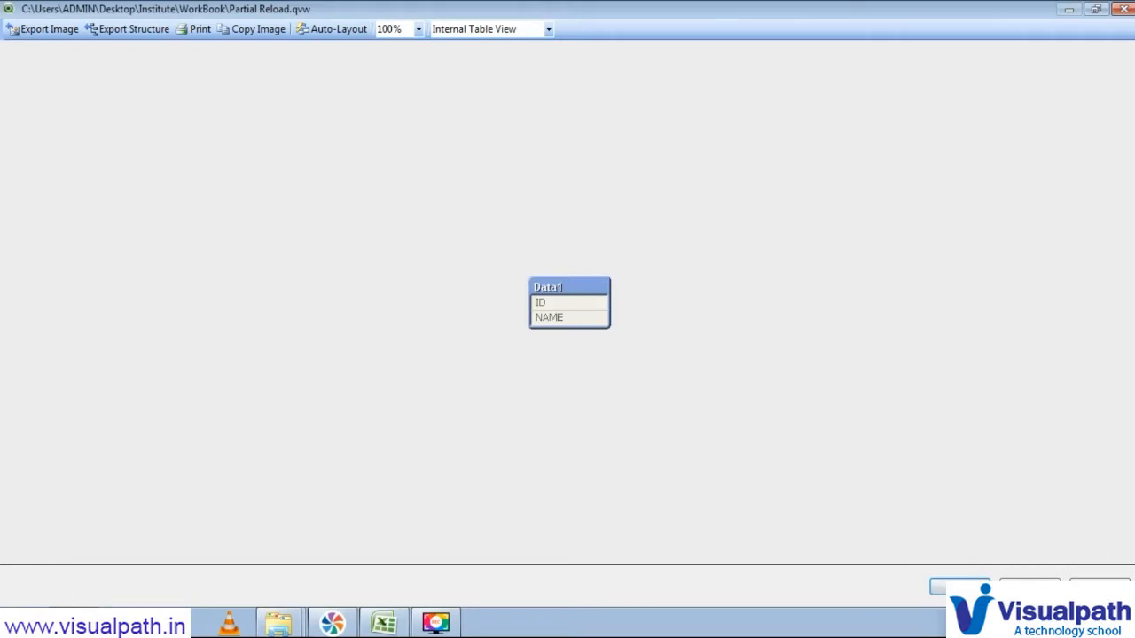
click(943, 588)
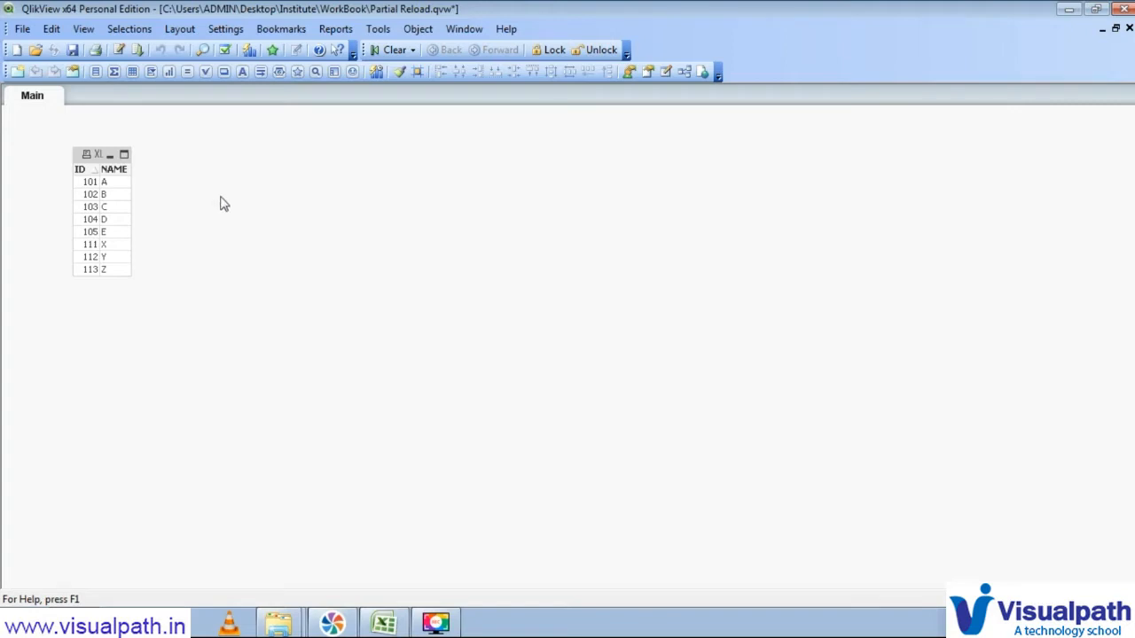
- Insert the Replace prefix on a new line between the Data2: label and its LOAD statement in the script
click(118, 50)
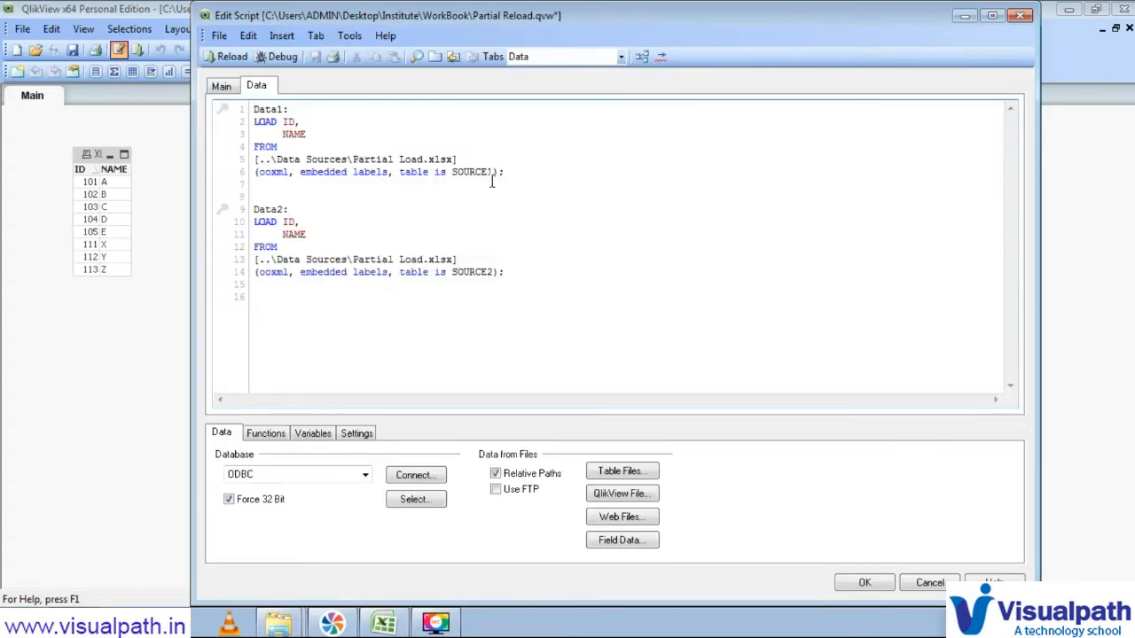
drag(507, 172, 255, 115)
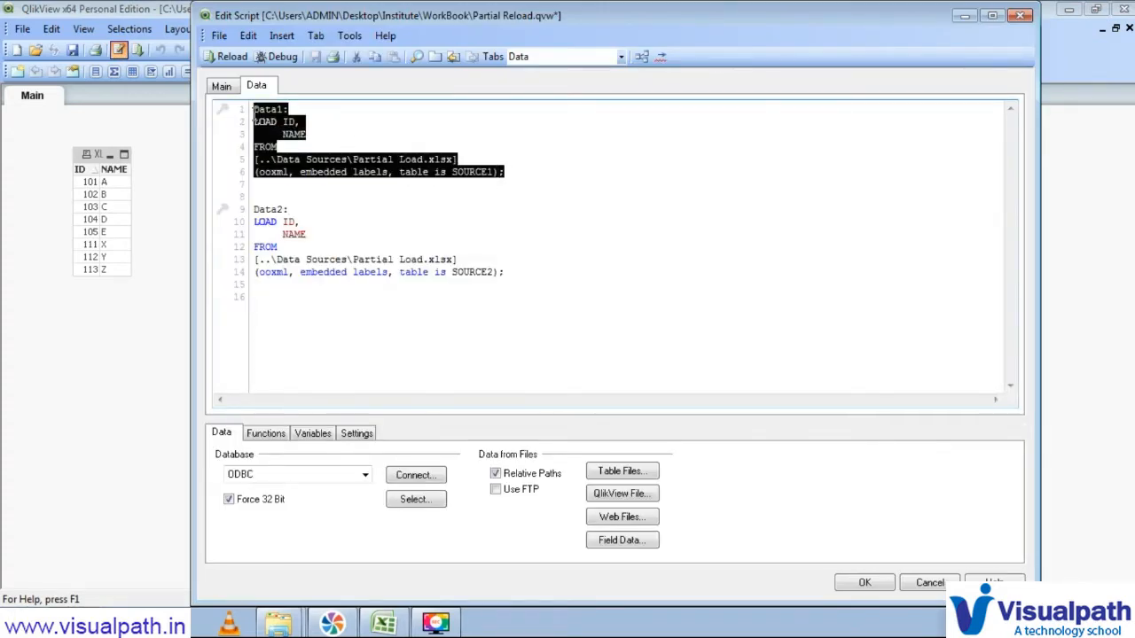
drag(507, 274, 254, 210)
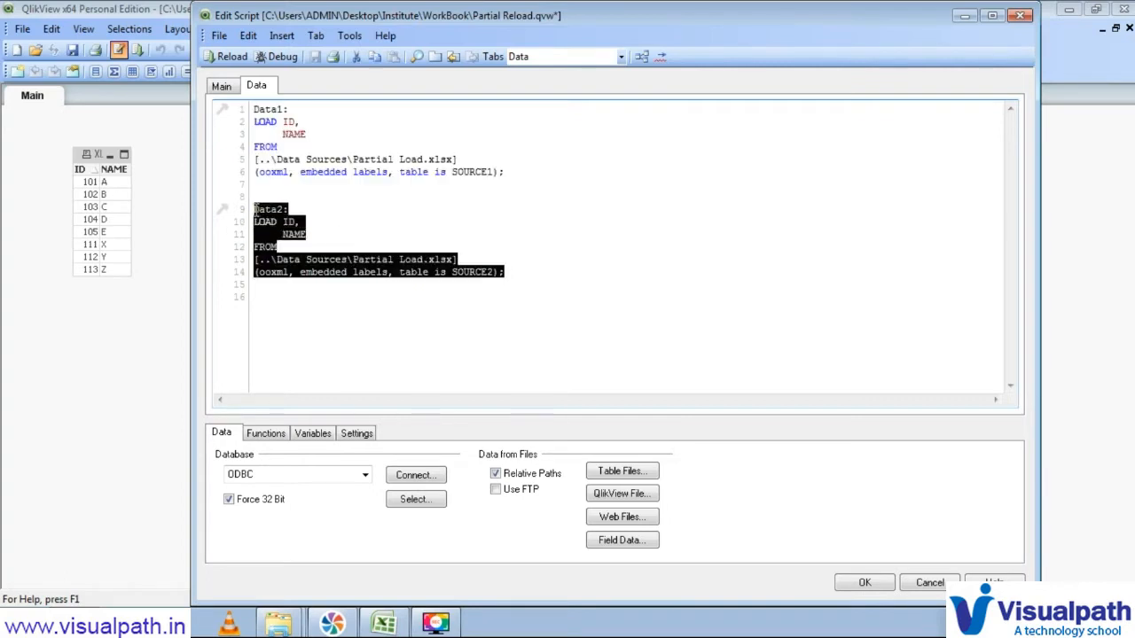
click(333, 213)
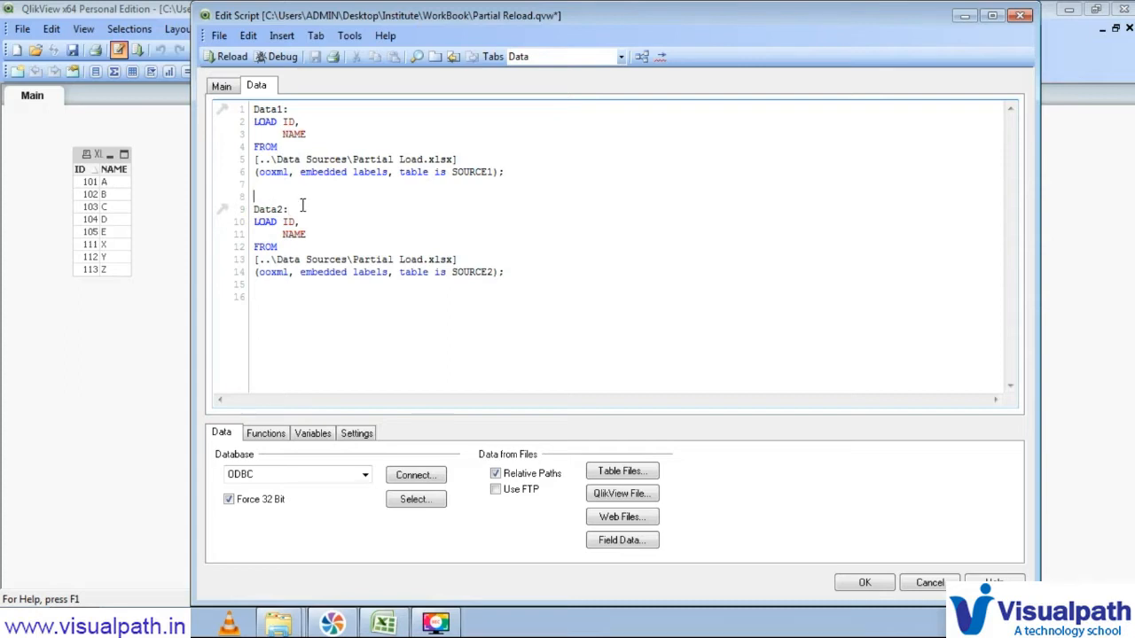
key(Return)
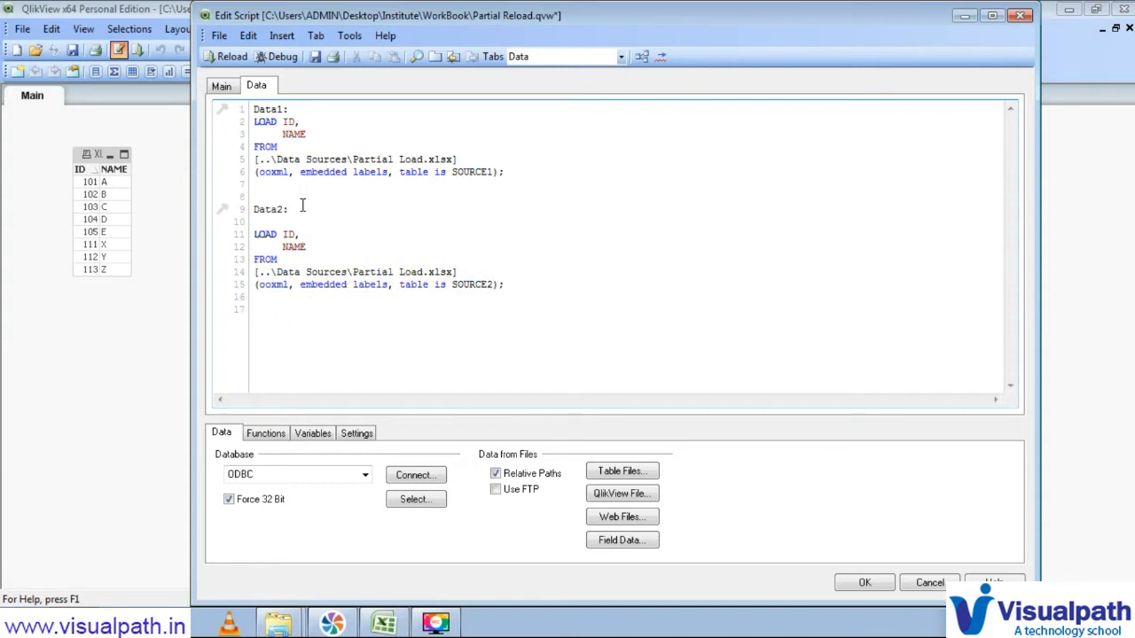
text(Replace)
- Save and reload the edited script, closing the sheet properties without adding fields to the Main sheet
click(315, 56)
click(229, 56)
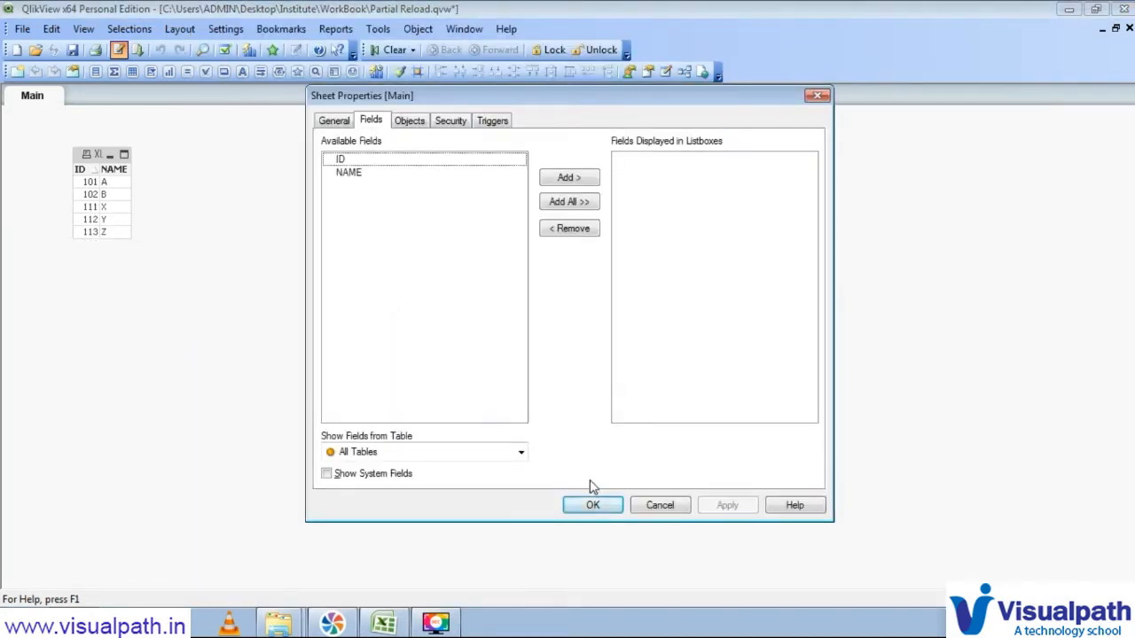
click(588, 506)
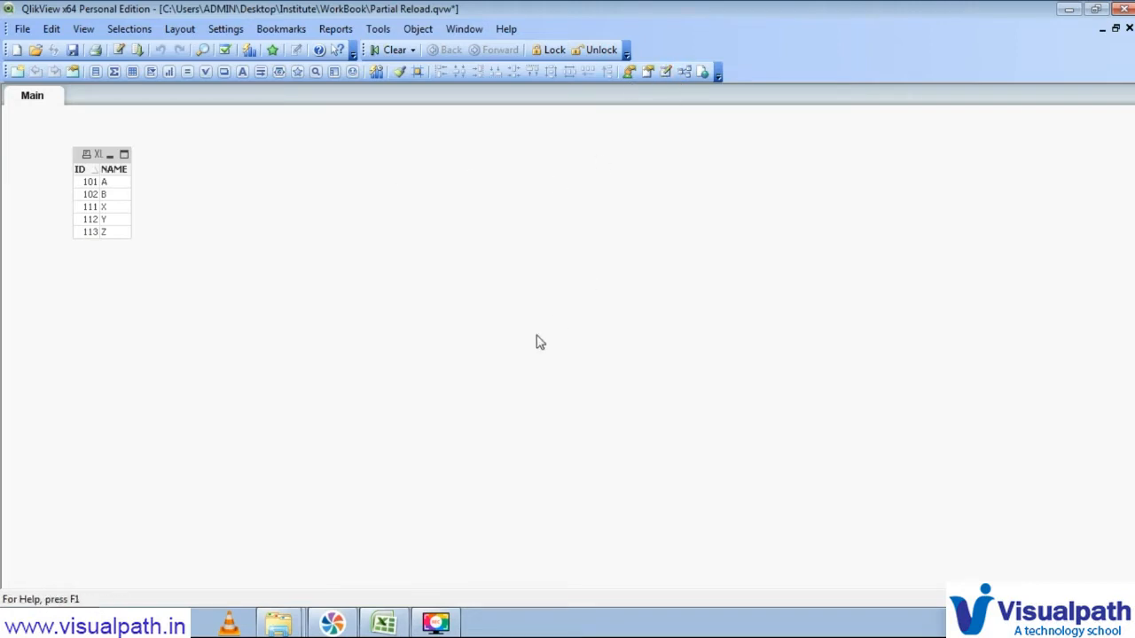
- Switch to the Partial Load workbook in Excel and select the ID and NAME data in A1:B6 of SOURCE2 for comparison
click(386, 625)
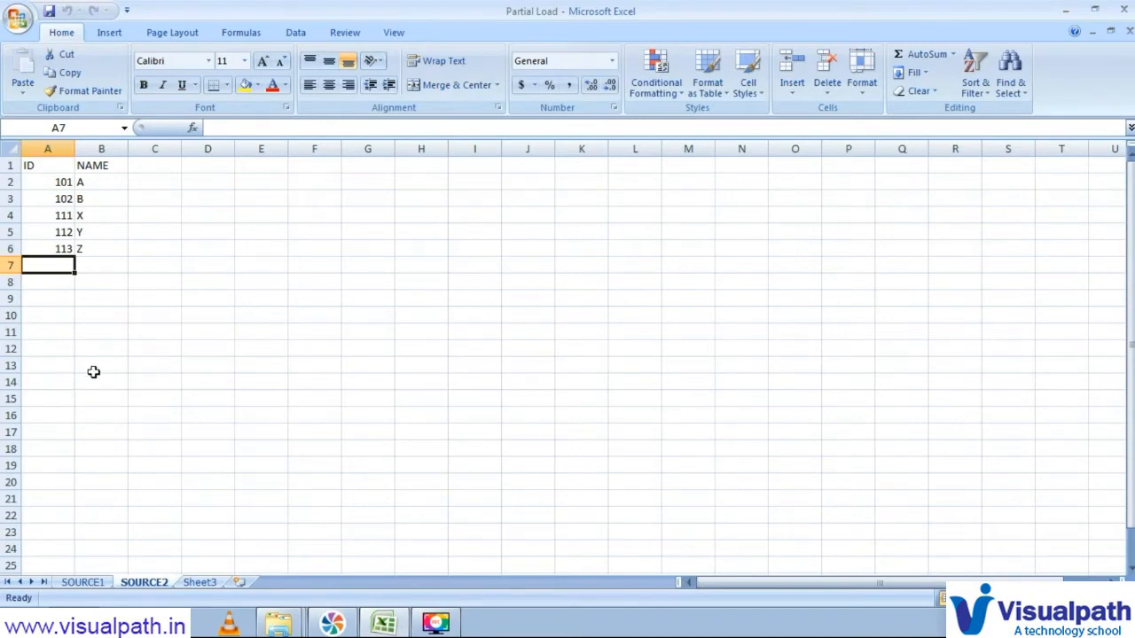
drag(34, 168, 97, 249)
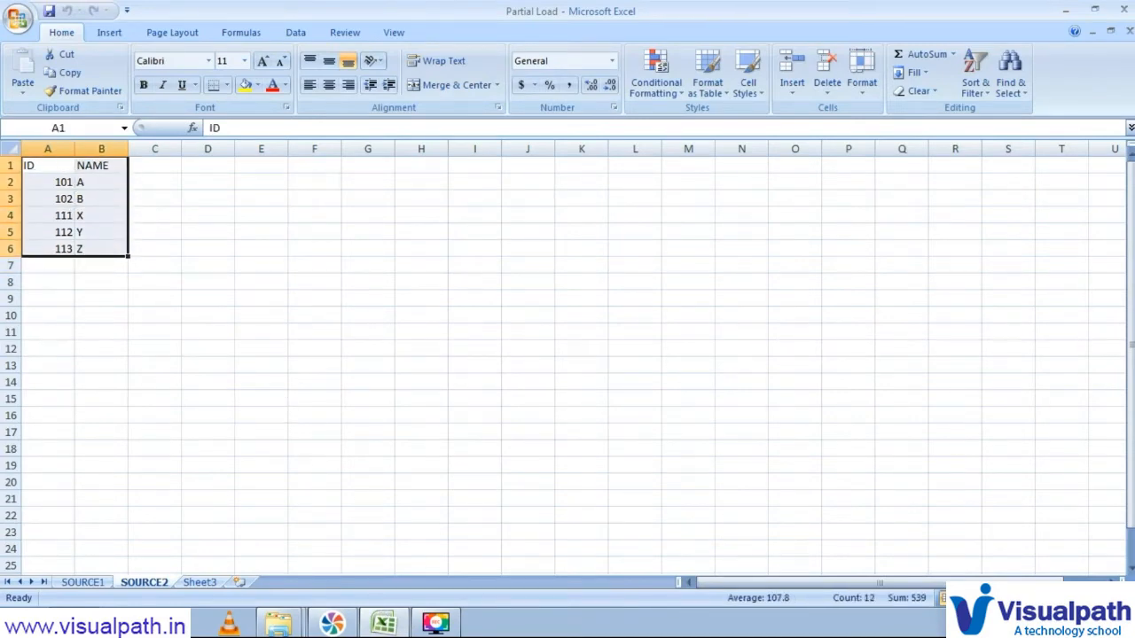
- Return to QlikView and preview the Data1 table's records in the Table Viewer to check which source rows are loaded
click(435, 623)
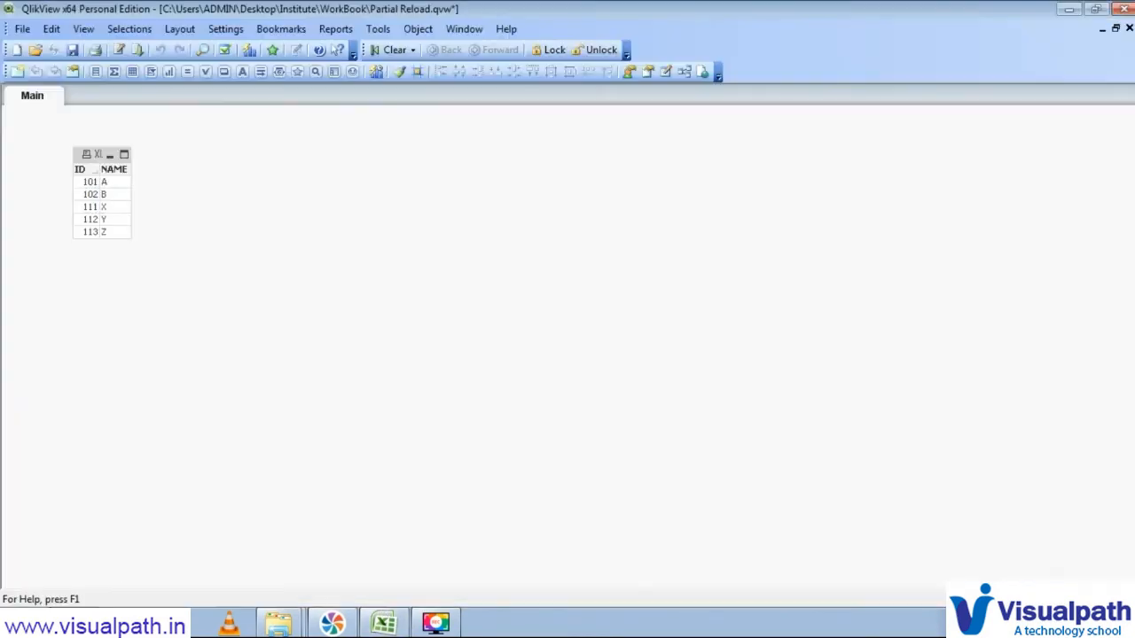
click(684, 73)
mouse_move(577, 294)
right_click(577, 294)
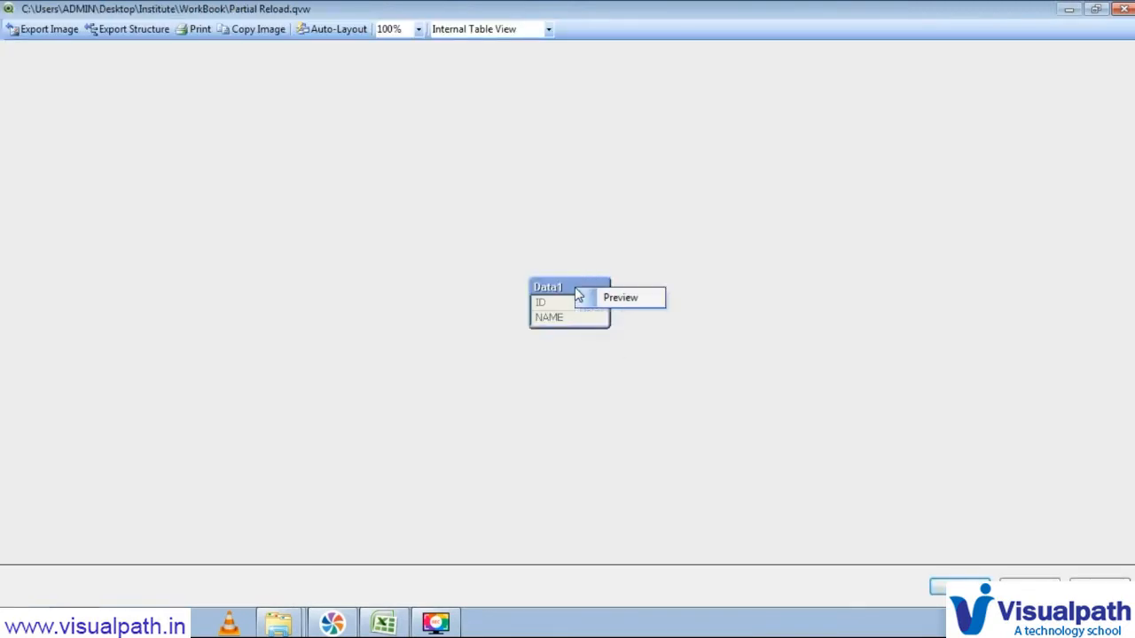
click(606, 298)
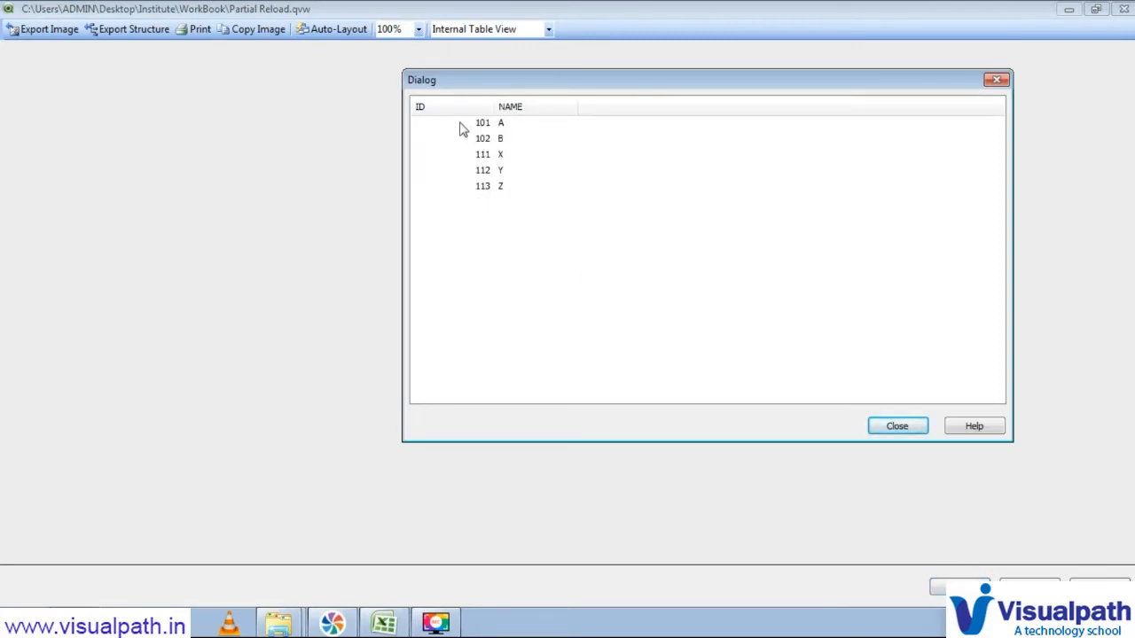
click(886, 426)
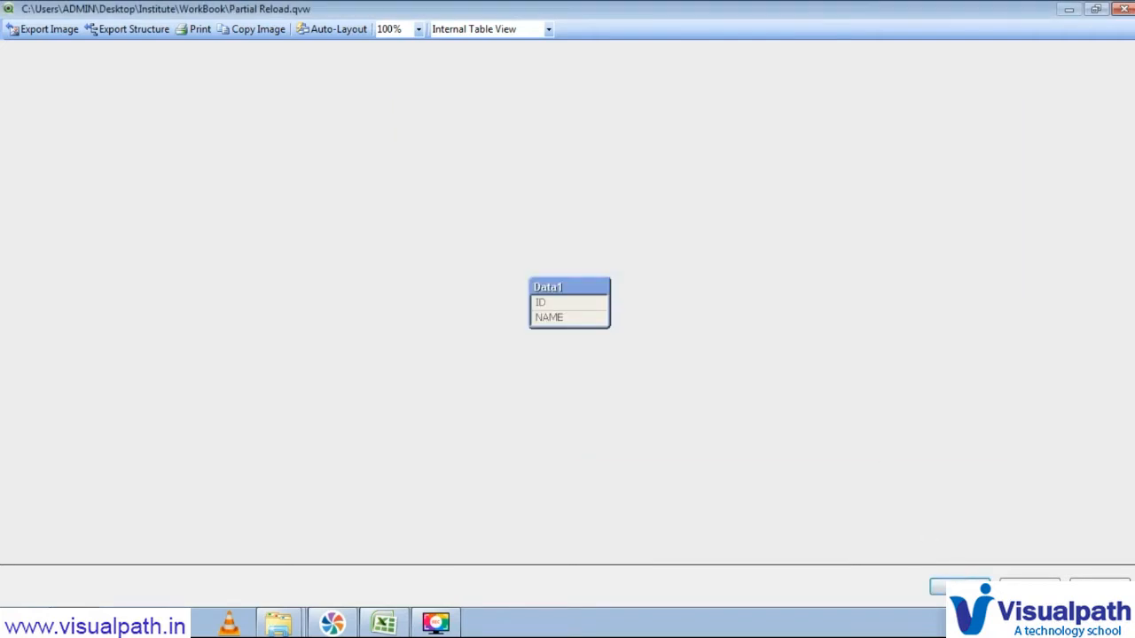
click(962, 587)
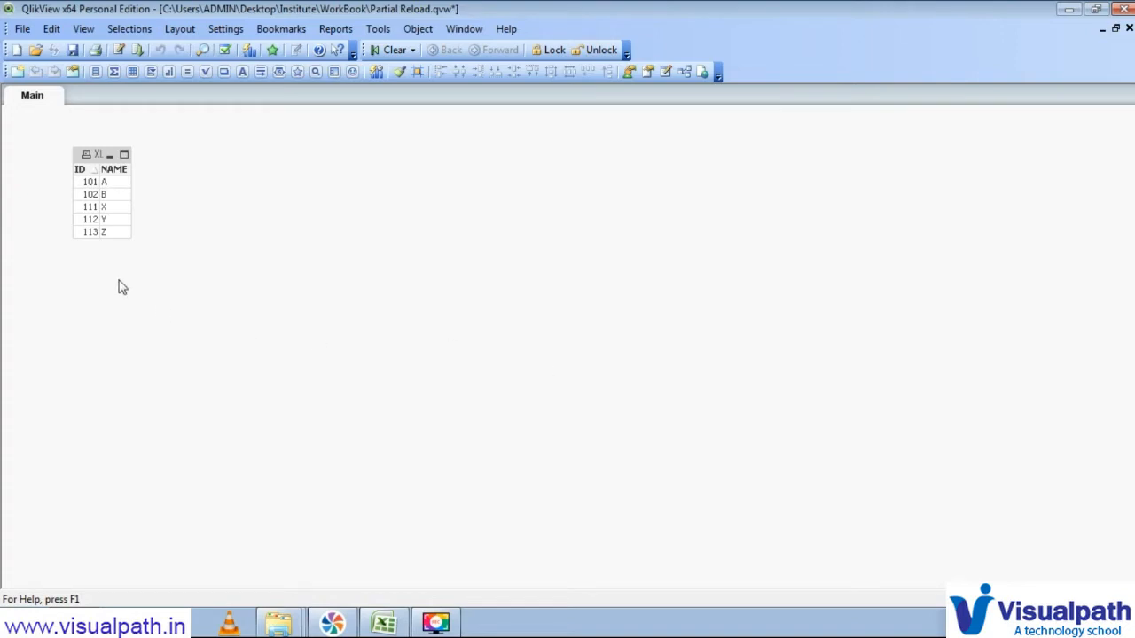
- Change the Replace prefix of the Data2 LOAD statement to ADD, and save and reload the script without adding fields to the sheet
click(118, 50)
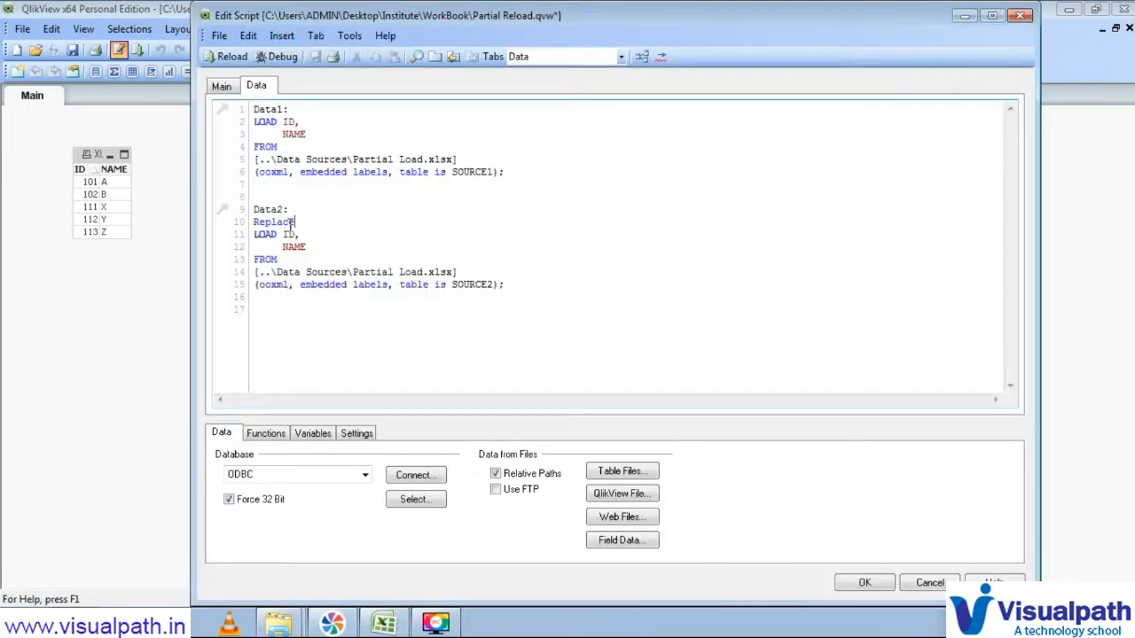
double_click(274, 221)
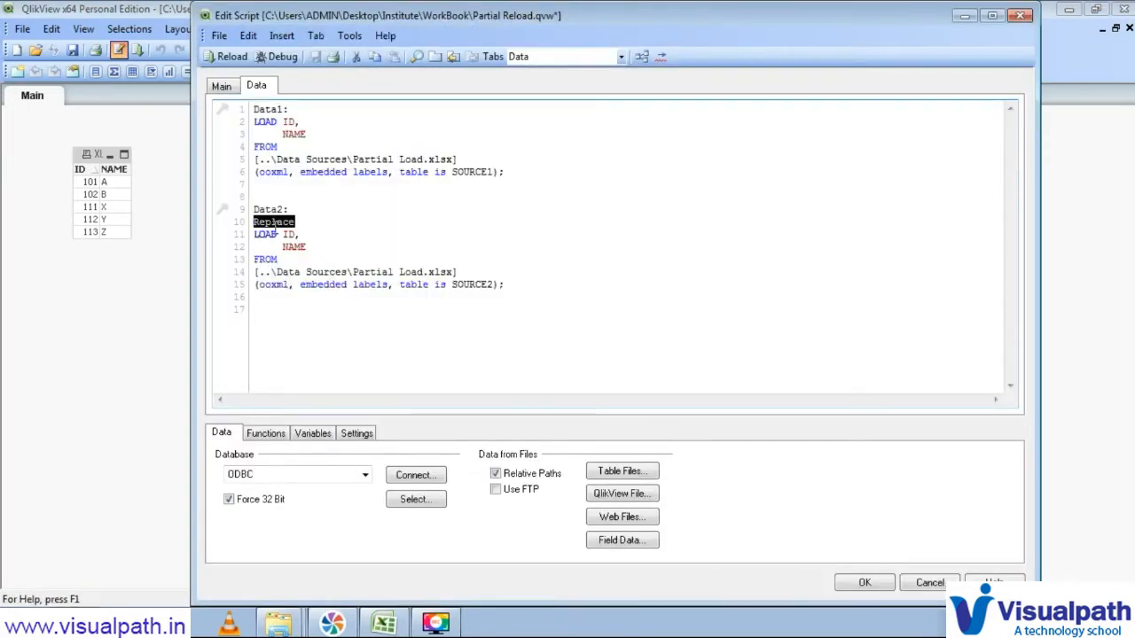
text(ADD)
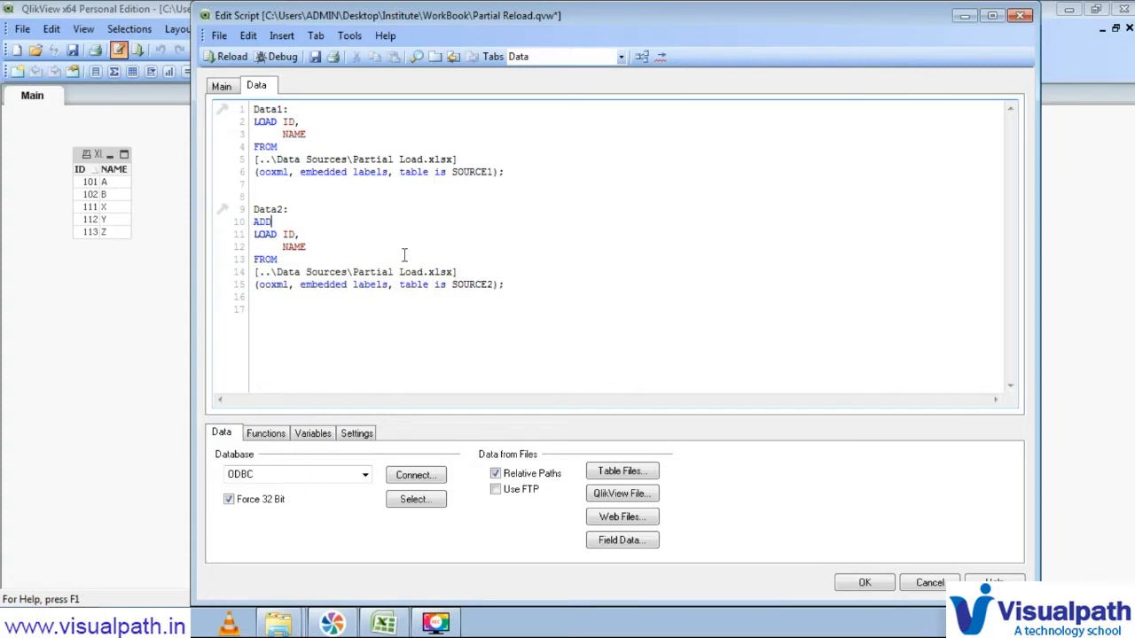
click(315, 55)
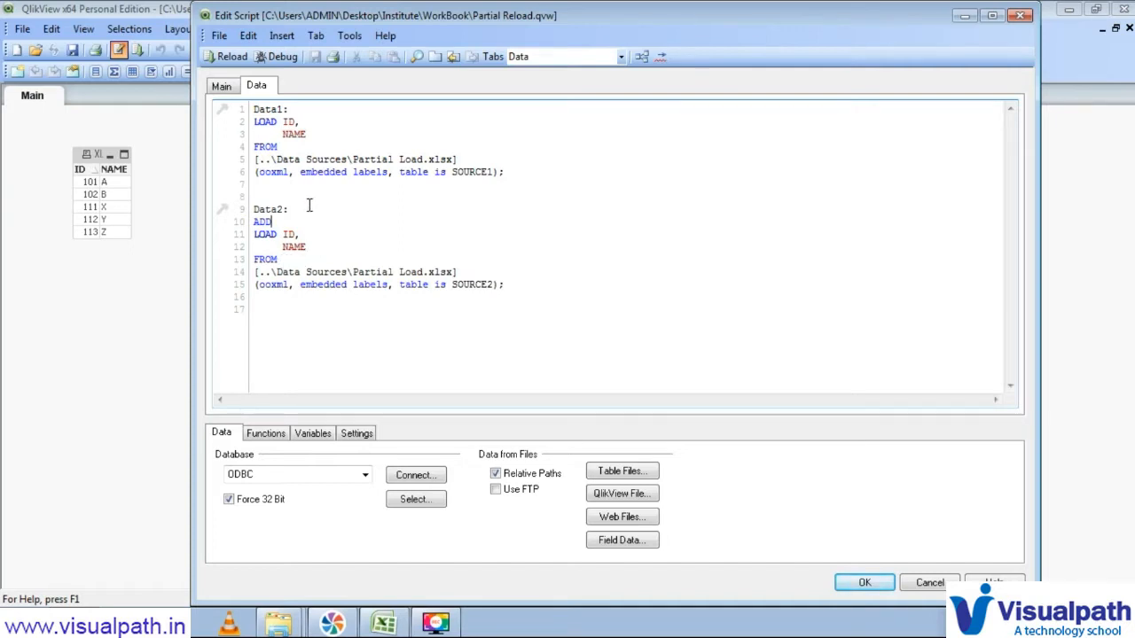
click(227, 60)
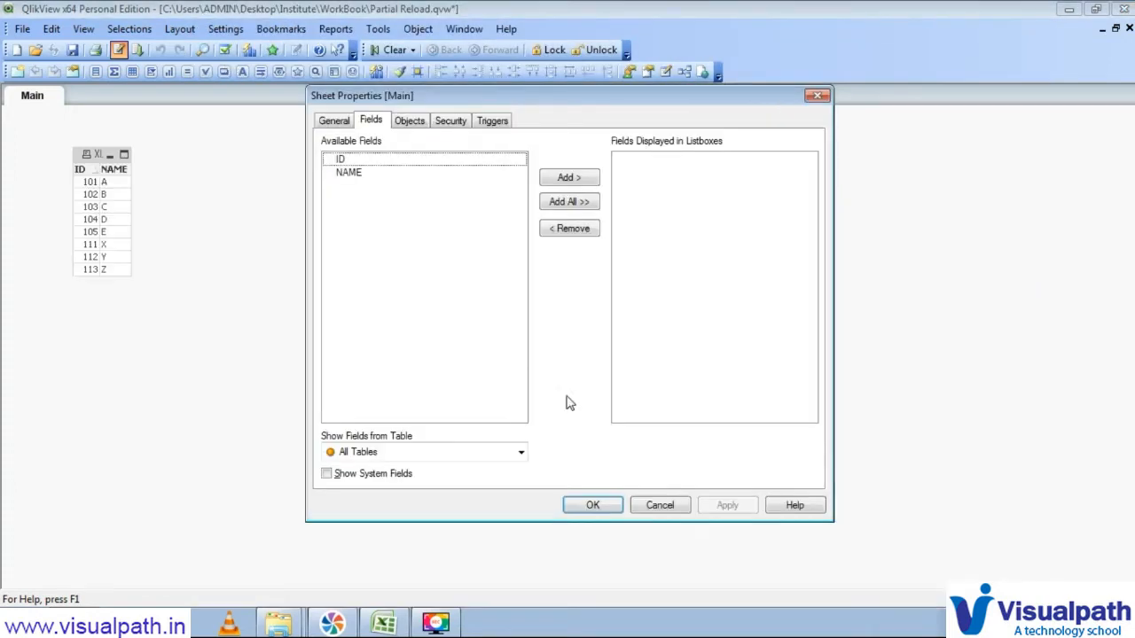
click(590, 505)
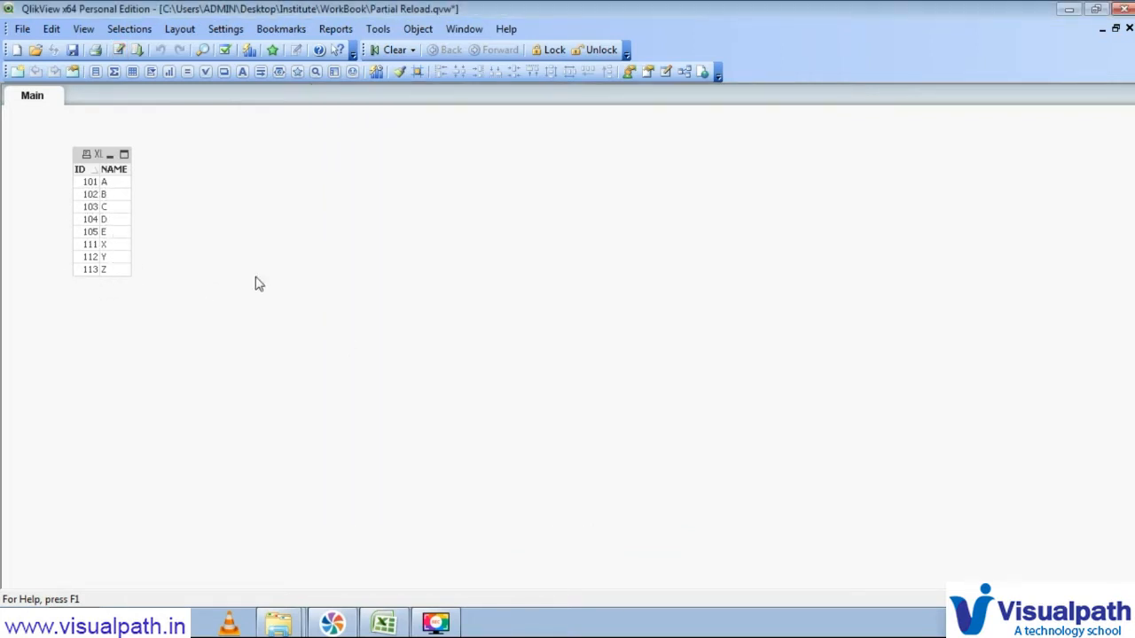
- Preview the Data1 table's records in the Table Viewer to check for repeated rows with IDs 101 and 102
click(689, 72)
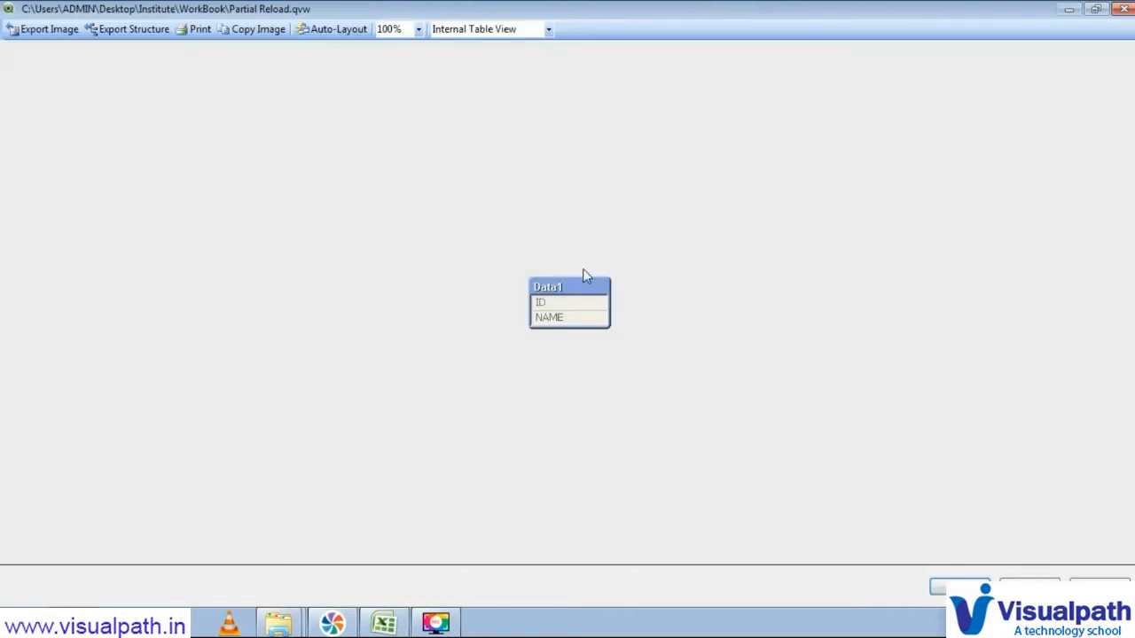
right_click(575, 300)
click(620, 307)
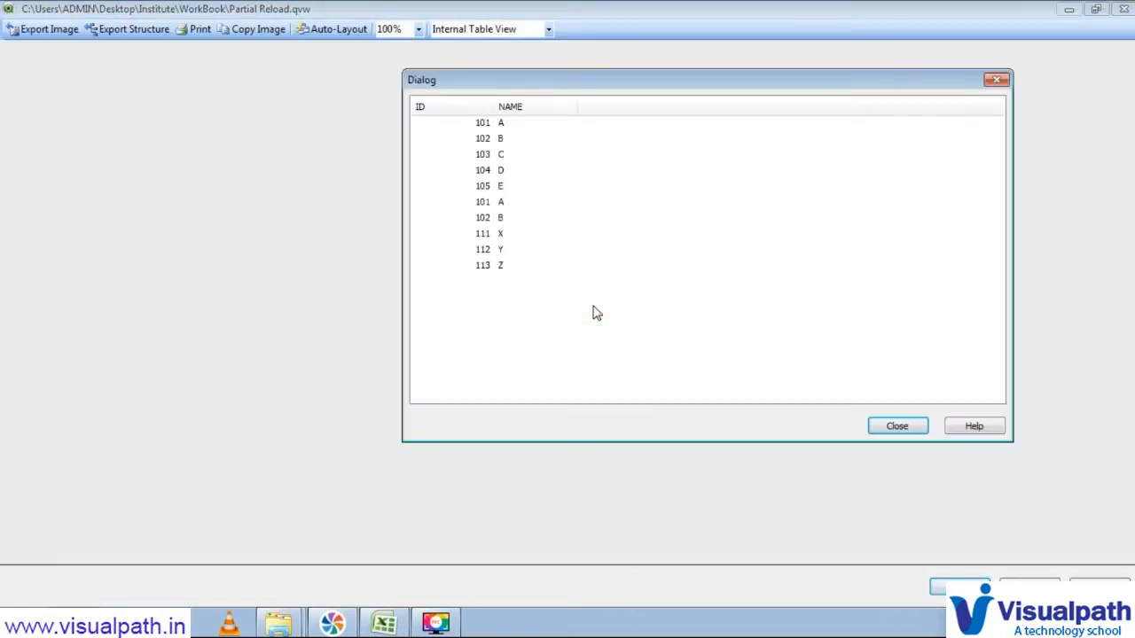
click(480, 203)
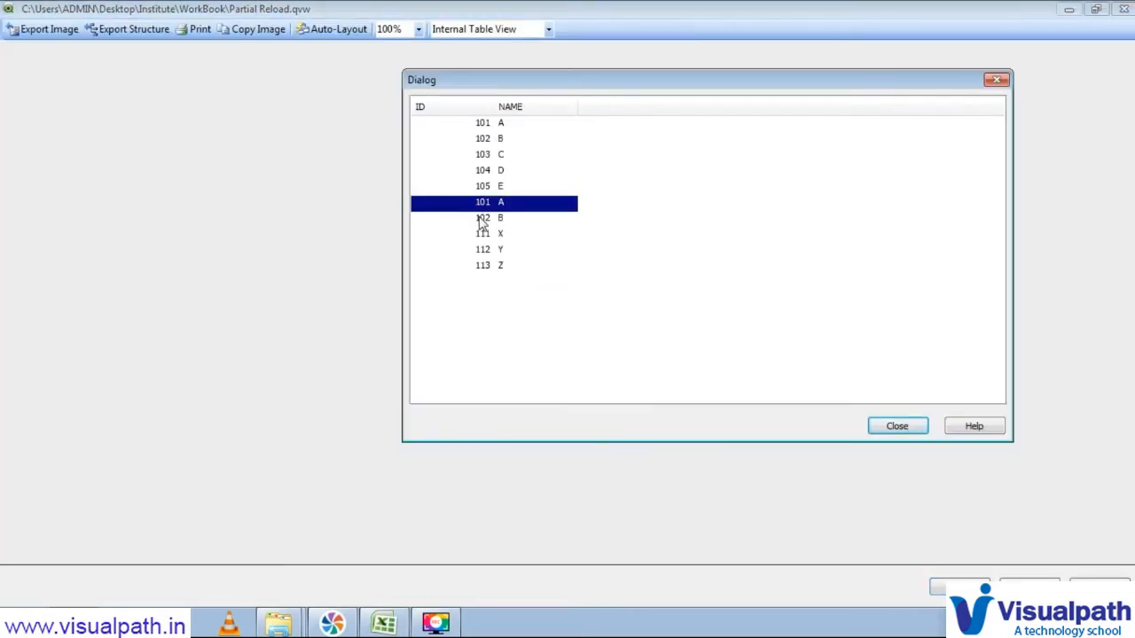
click(895, 423)
click(960, 587)
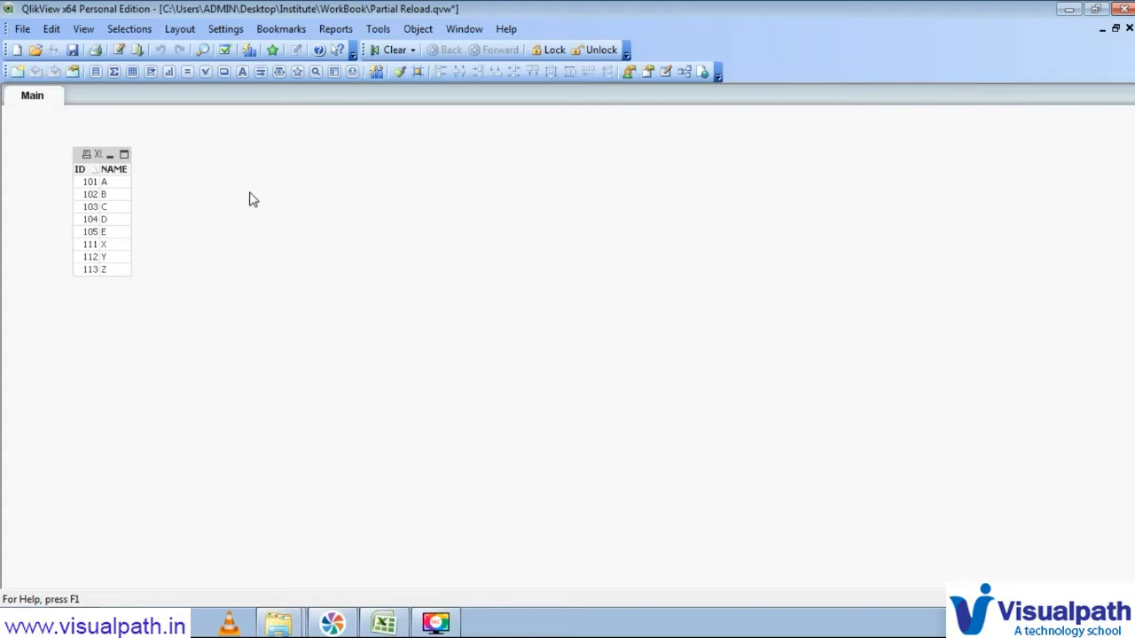
- Substitute Replace for the ADD prefix above the Data2 LOAD statement in the script
key(ctrl+shift+r)
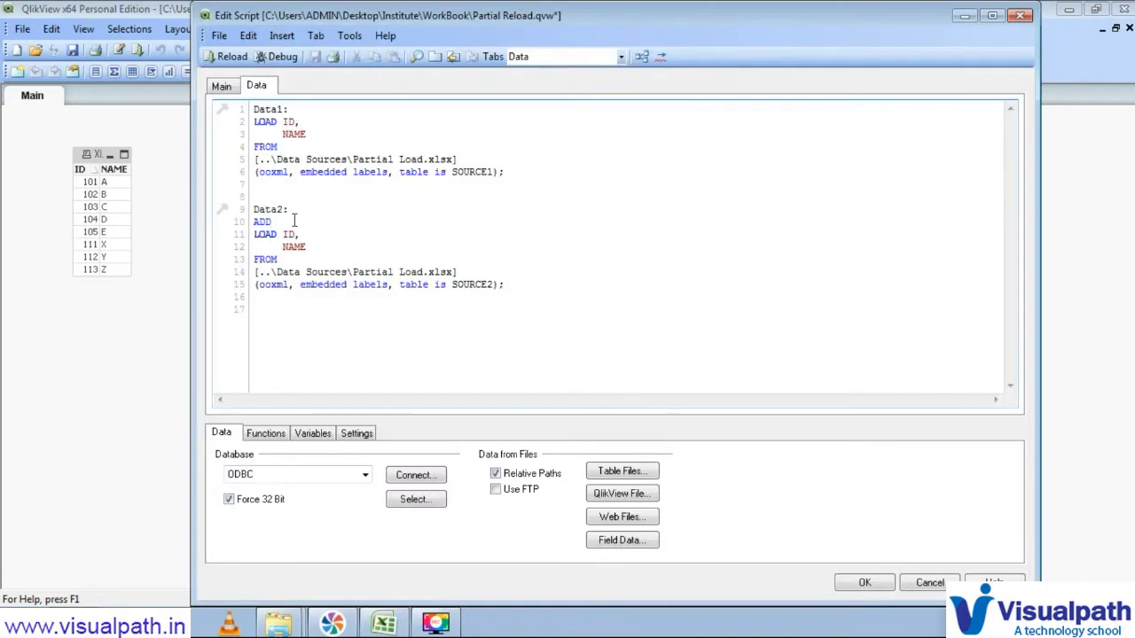
double_click(260, 221)
key(Delete)
text(Repl)
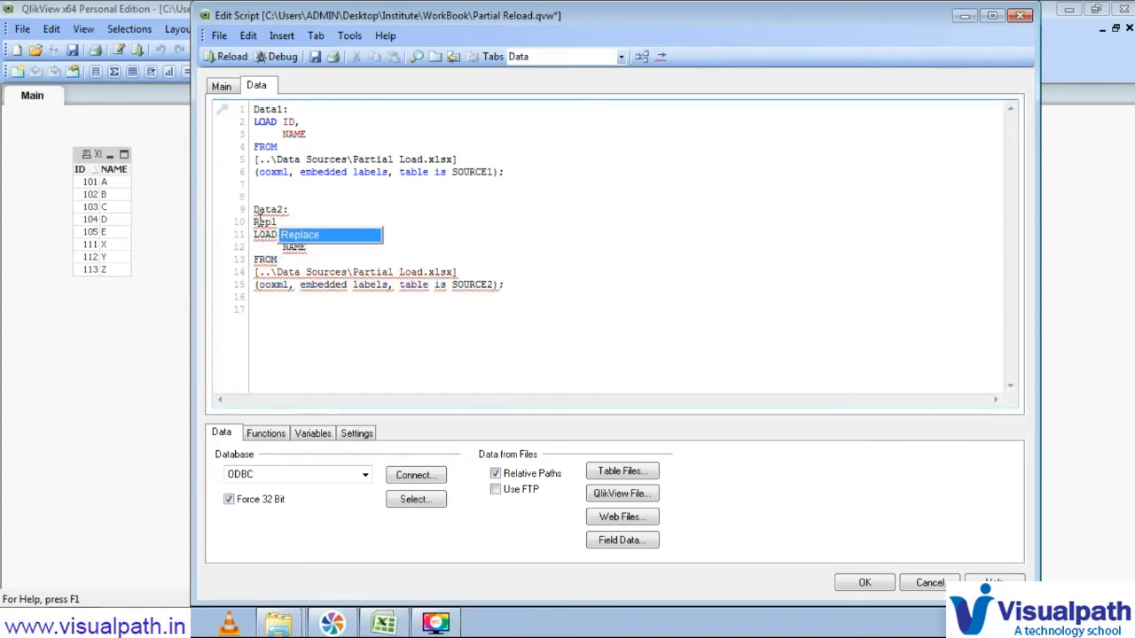
key(Return)
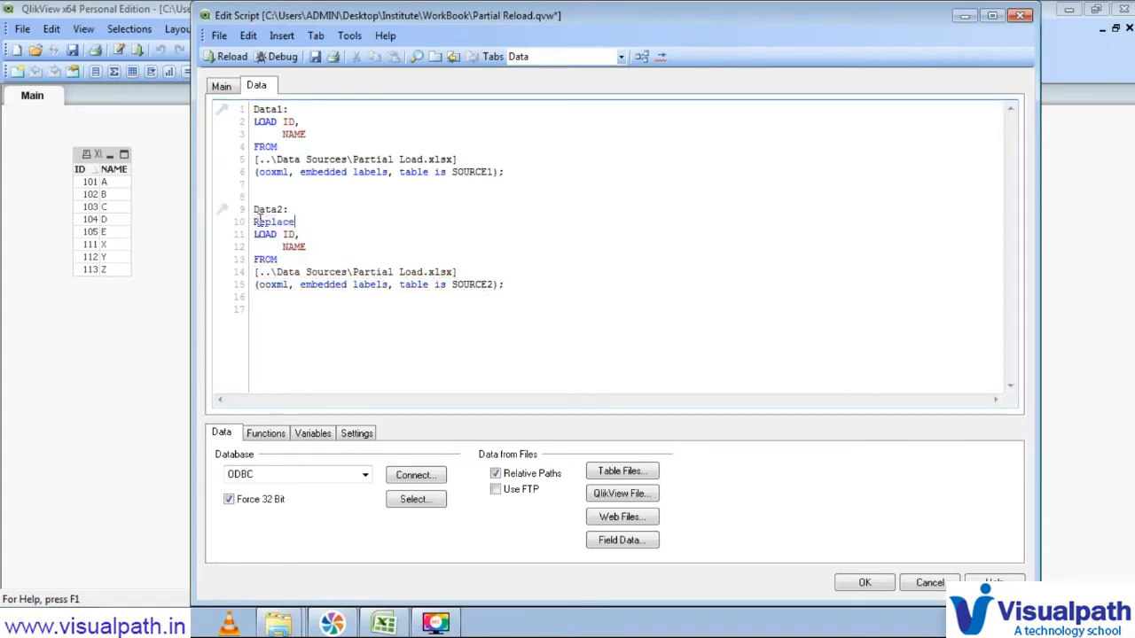
- Compare the SOURCE1 and SOURCE2 LOAD statements, and reload the script without adding fields to the Main sheet
drag(404, 172, 254, 121)
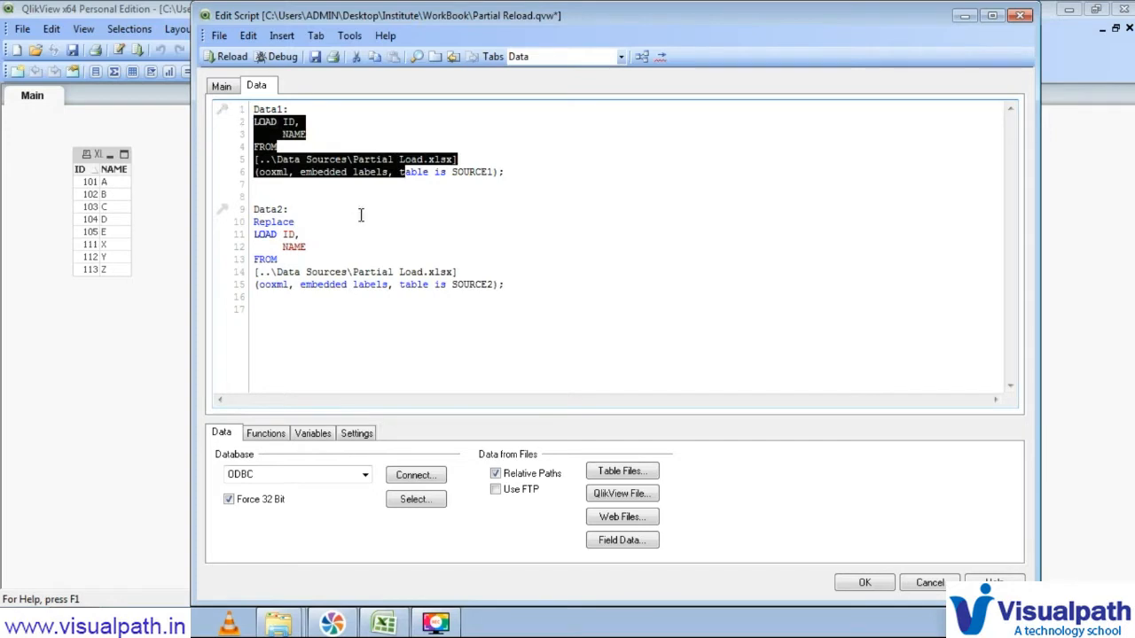
drag(254, 234, 387, 285)
click(257, 297)
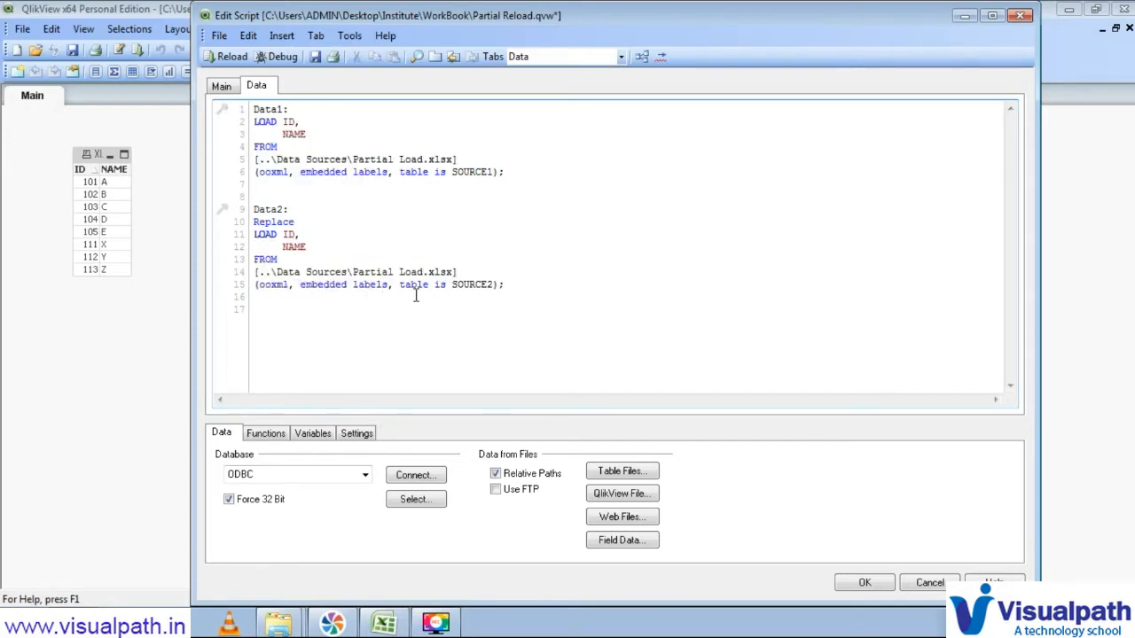
click(235, 56)
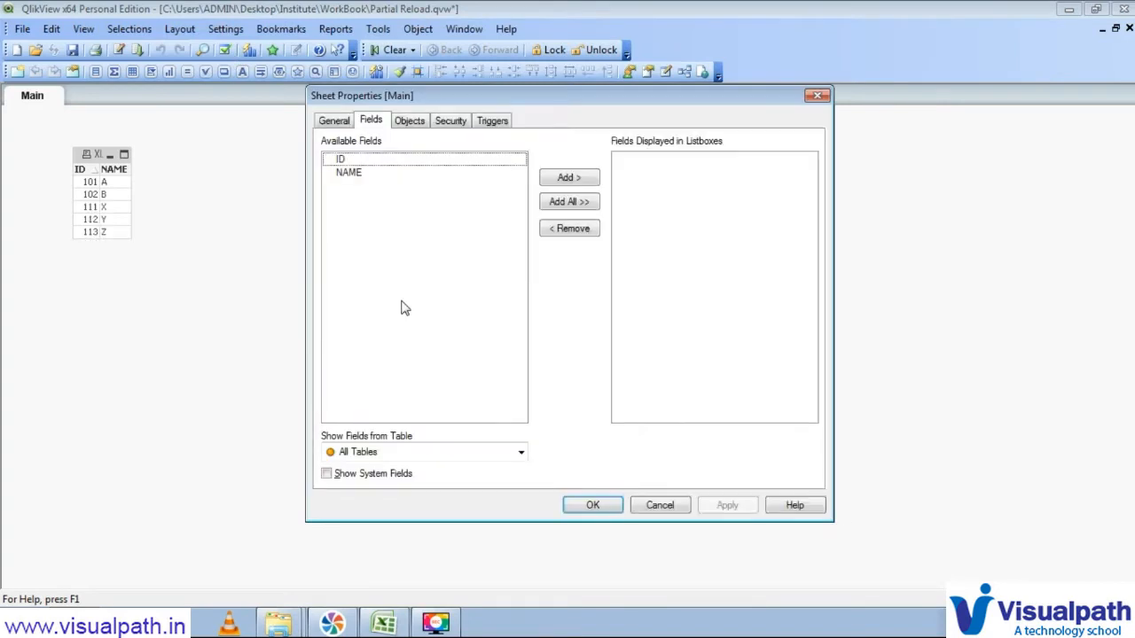
click(591, 505)
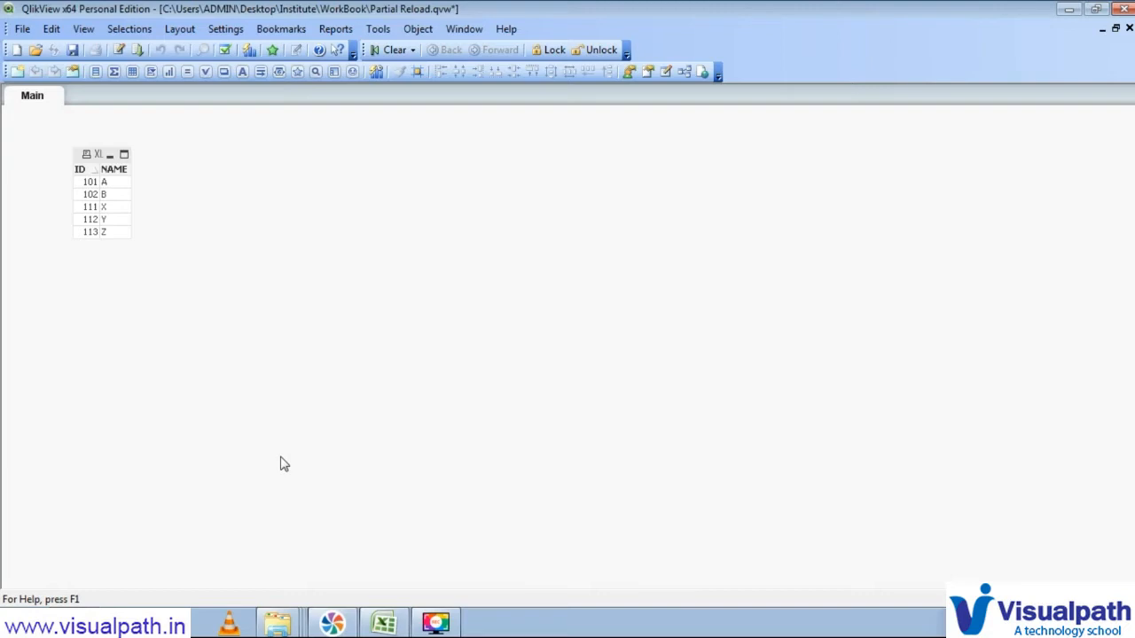
- Set the Data2 LOAD prefix to Add in the script and reload it, leaving the sheet's listbox fields unchanged
click(74, 52)
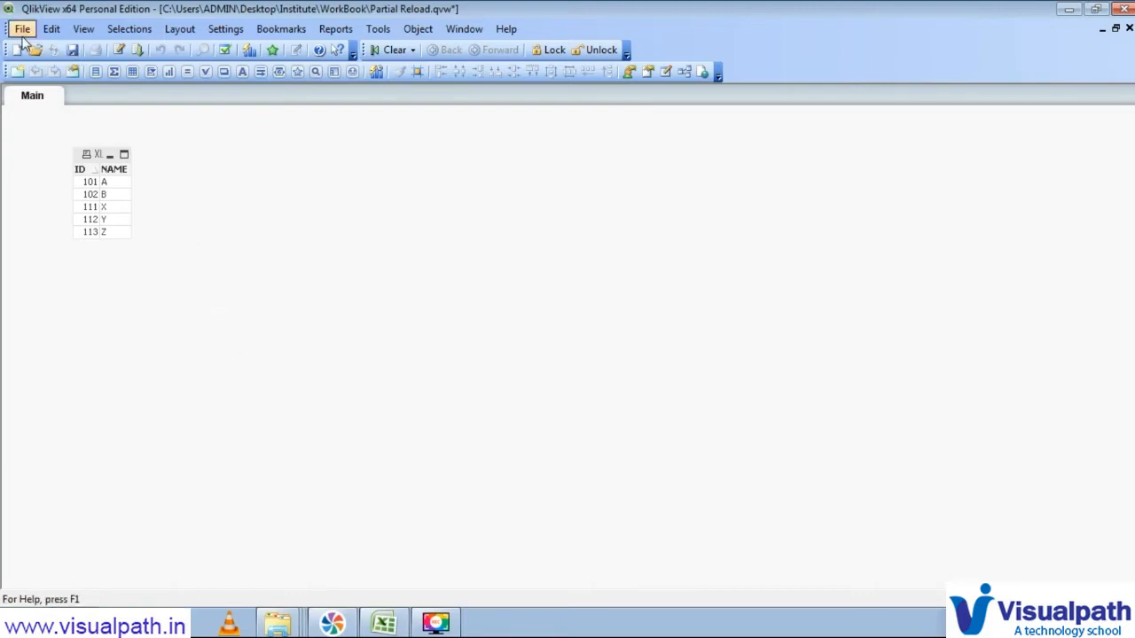
click(119, 52)
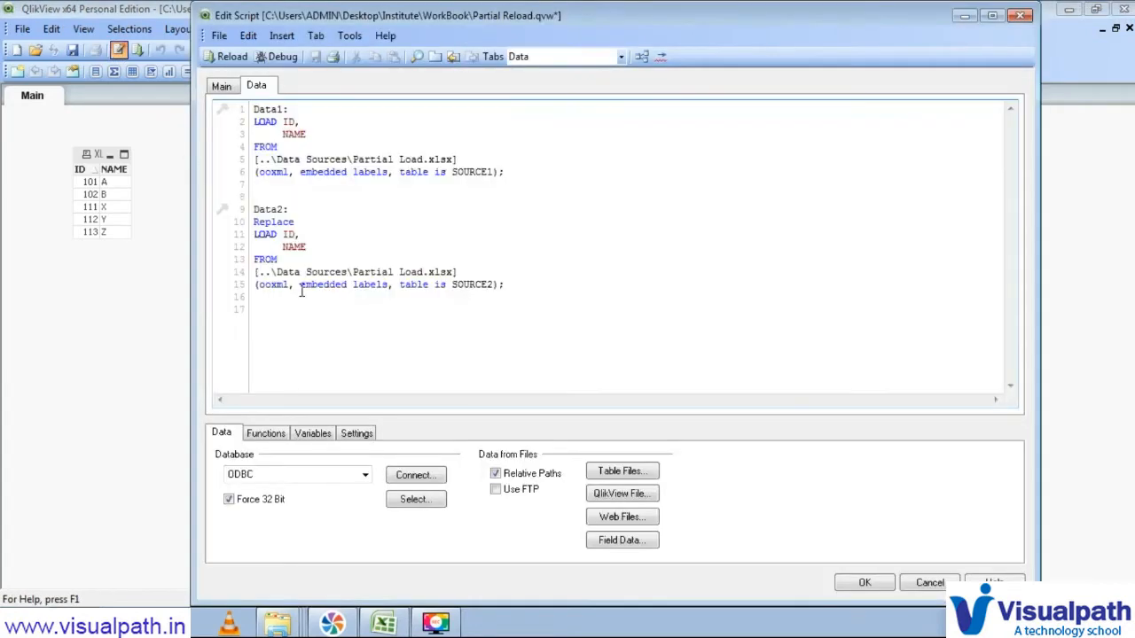
double_click(268, 222)
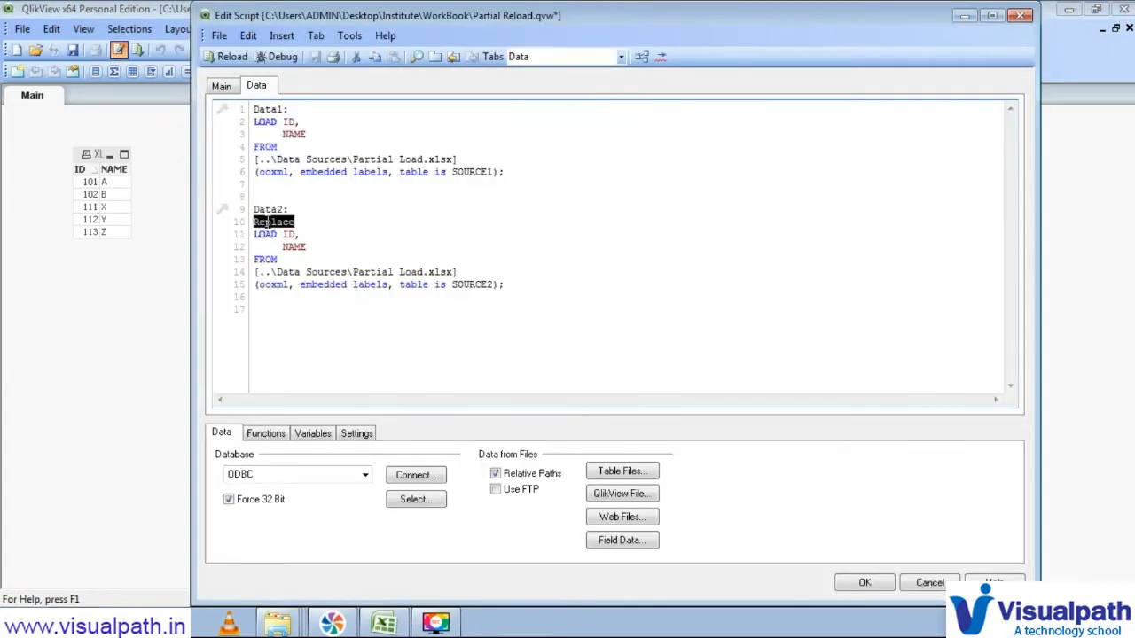
text(Add)
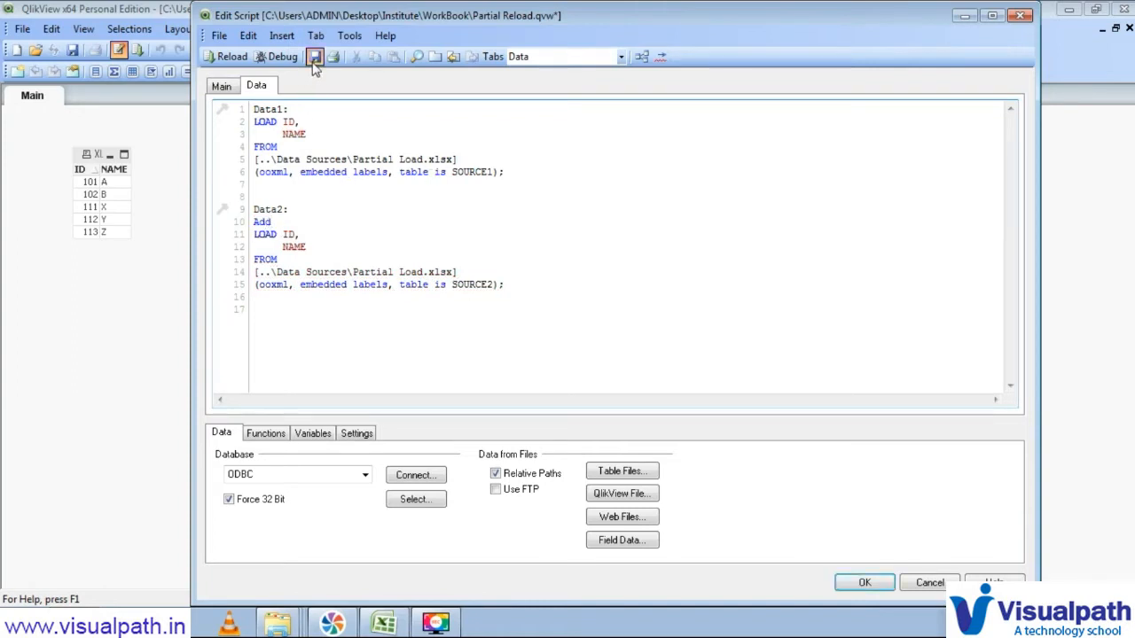
click(230, 59)
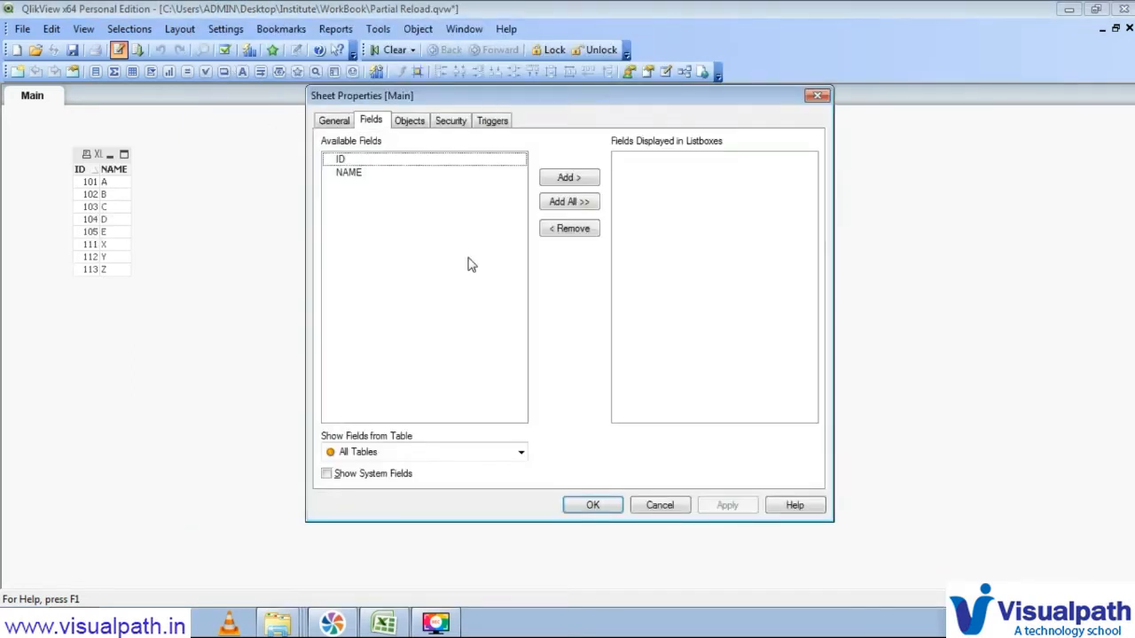
click(586, 505)
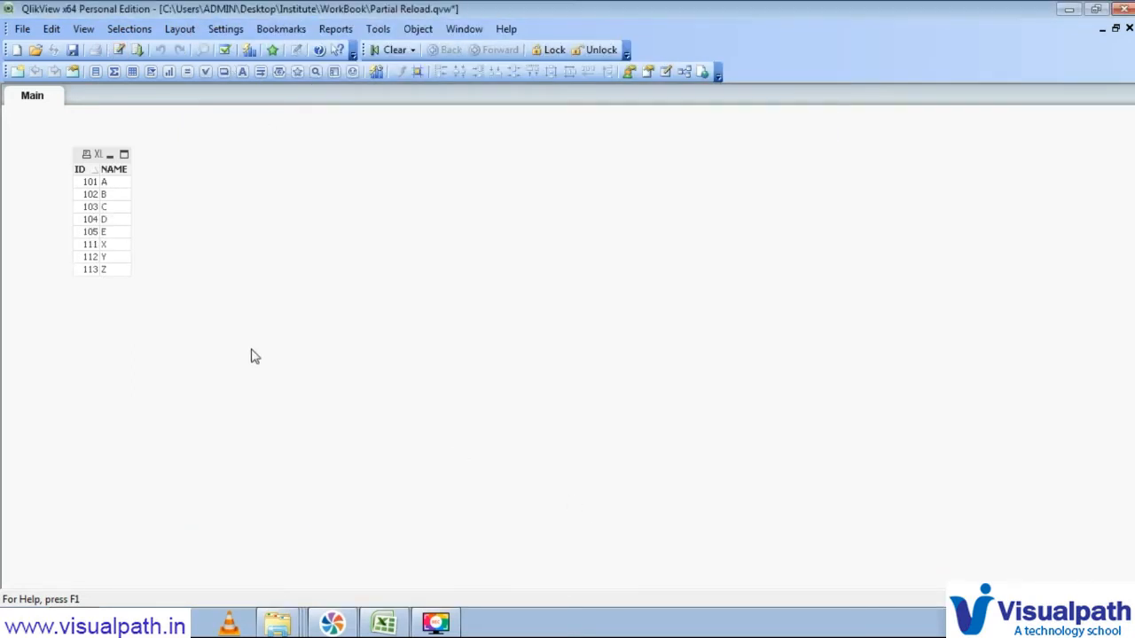
- Add a new script tab named Simple after the Data tab
key(ctrl+e)
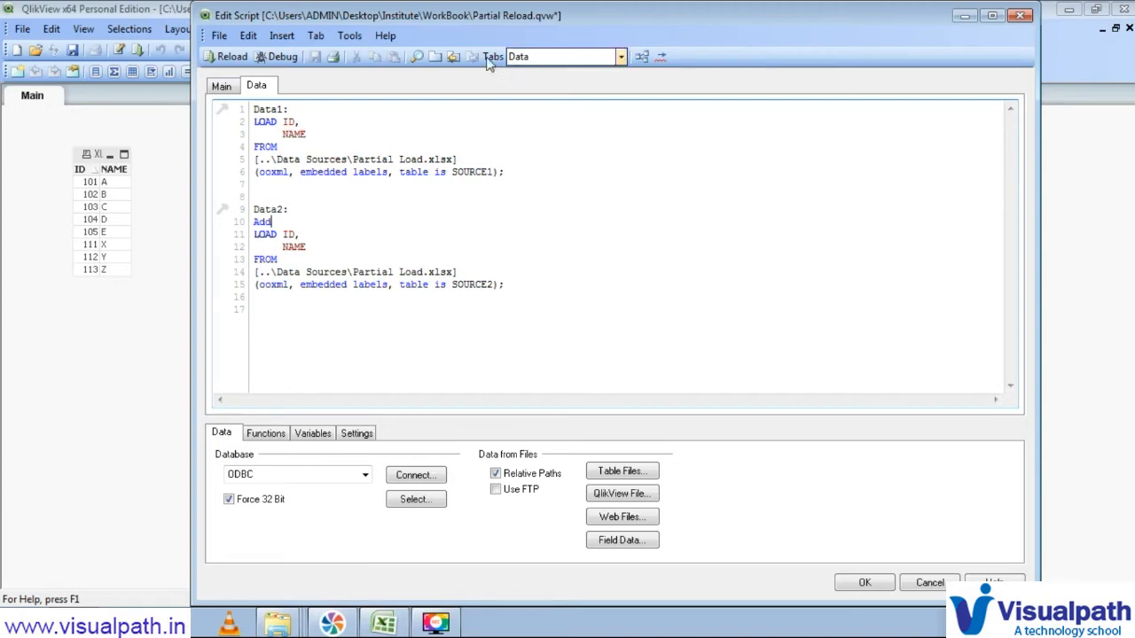
click(436, 57)
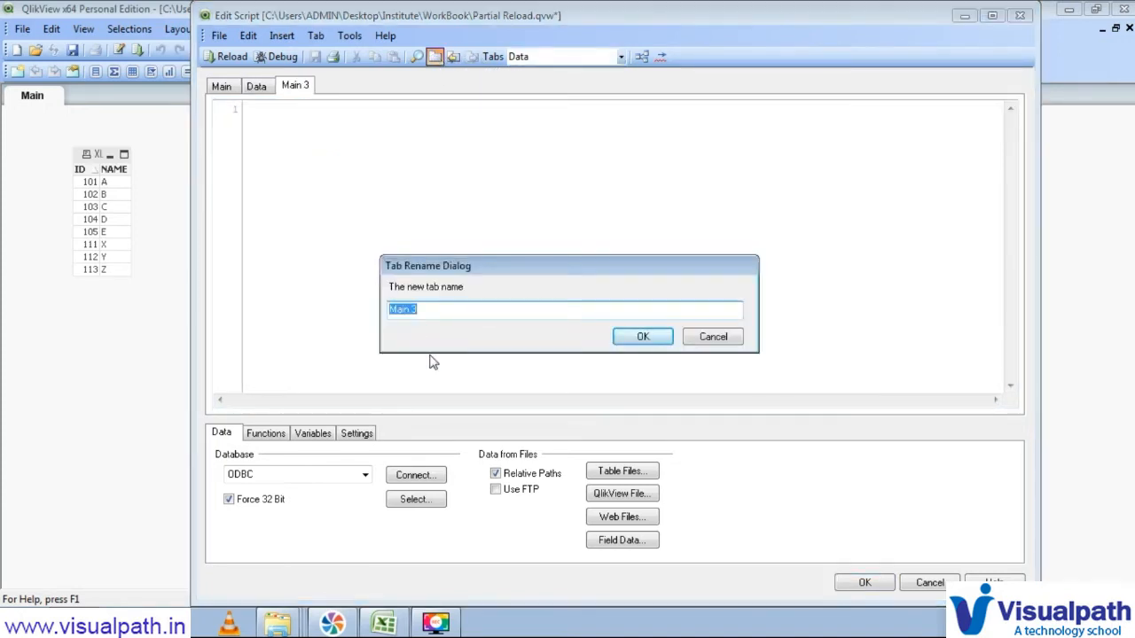
text(Sim)
key(BackSpace)
text(impl)
key(Return)
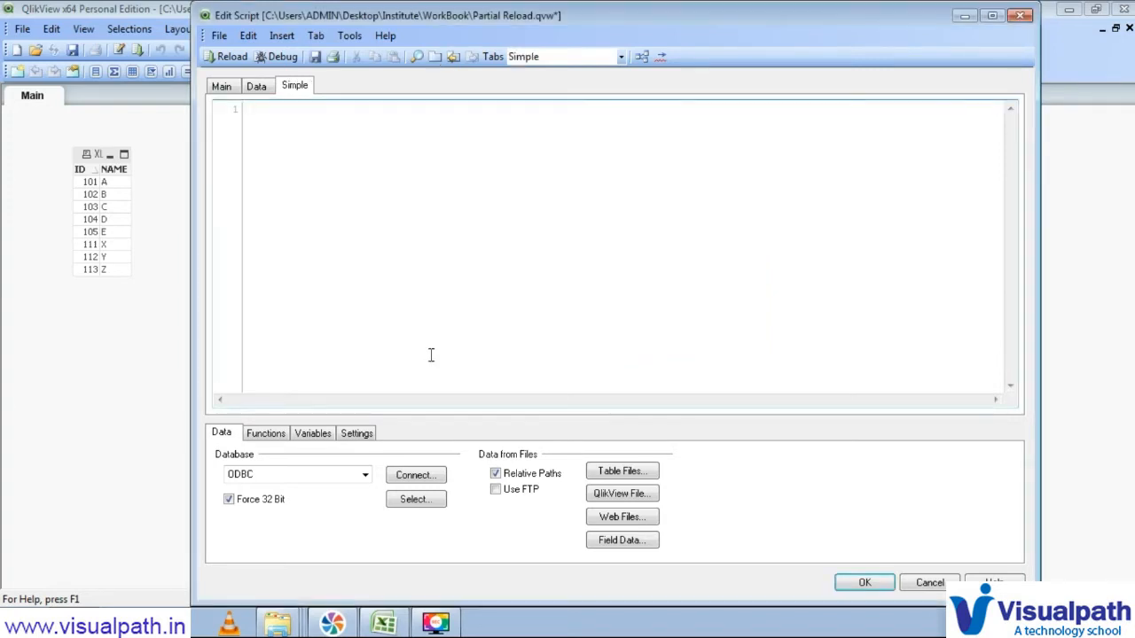
- Insert a LOAD statement for the Orders table of the Sample - Superstore Sales workbook, using Embedded Labels
click(624, 477)
click(546, 274)
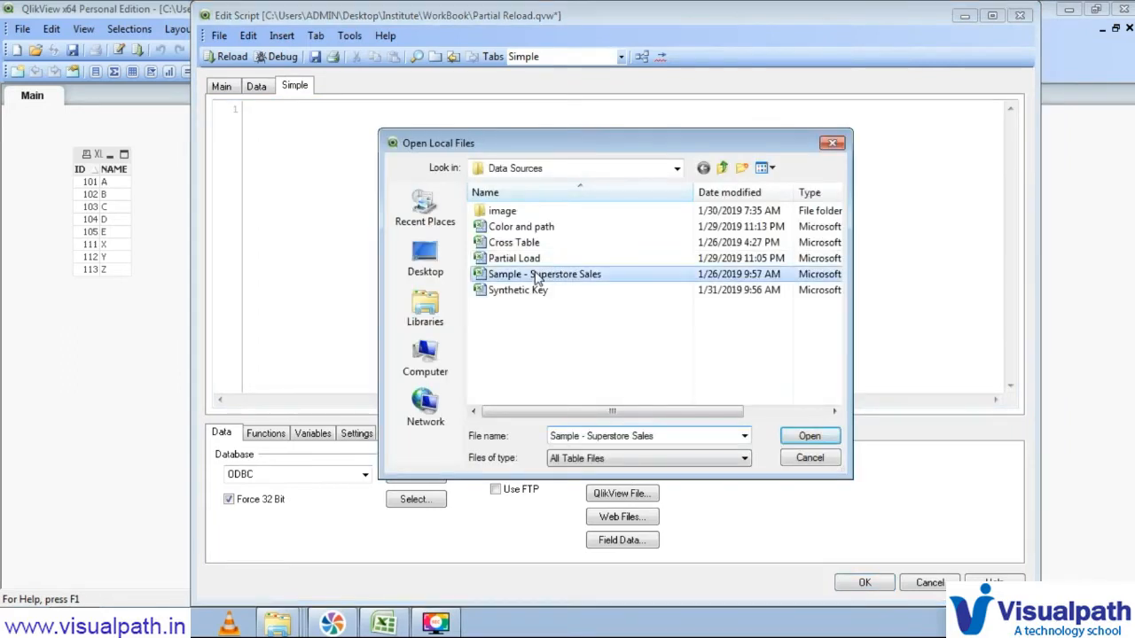
click(787, 436)
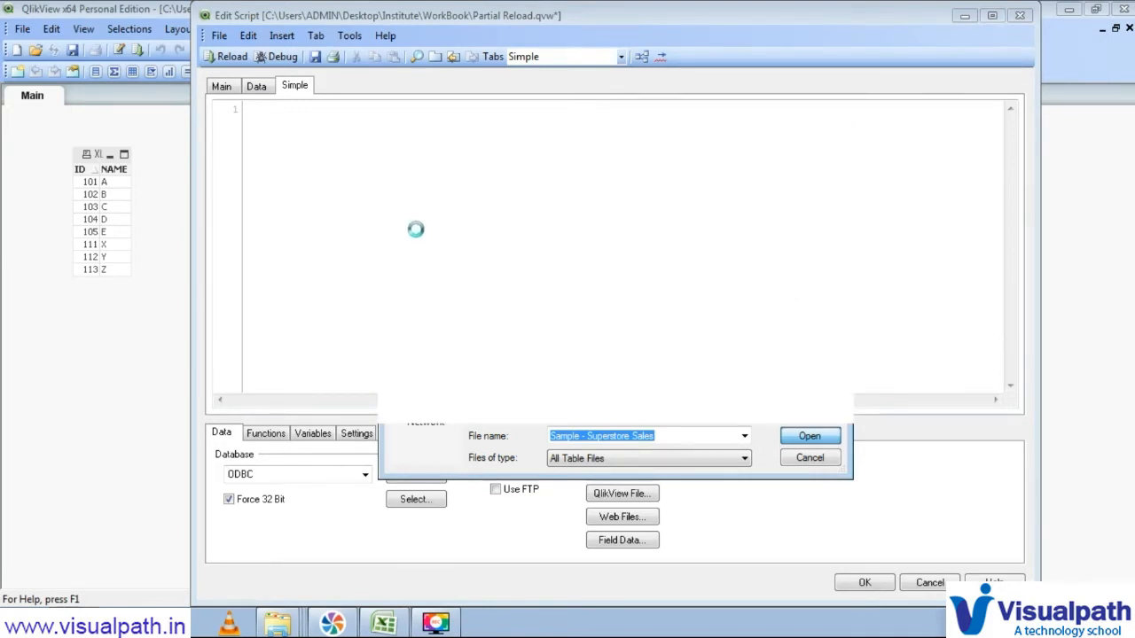
click(634, 204)
click(632, 236)
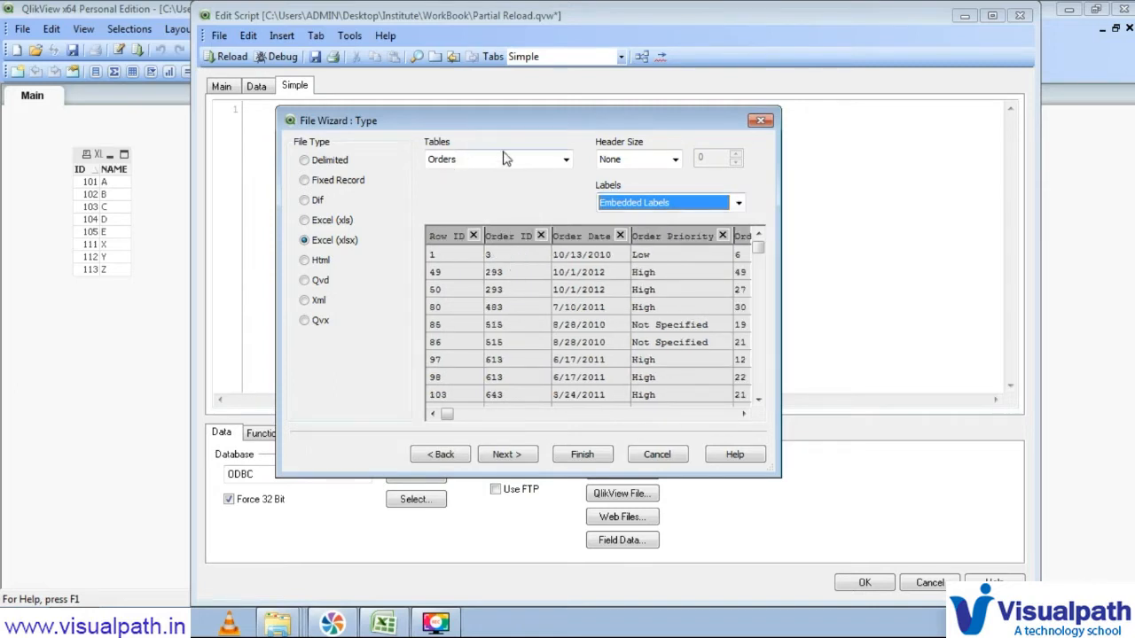
click(578, 455)
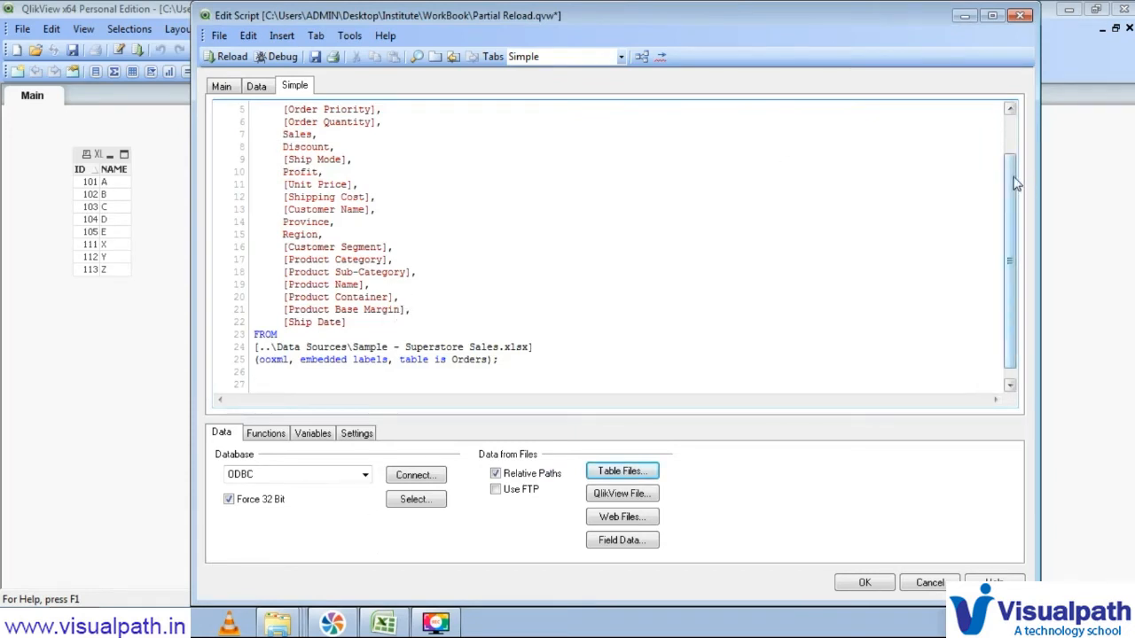
- Replace the Directory line above the Simple tab's LOAD statement with the table label Orders: and save the document
scroll(1013, 179, up, 2)
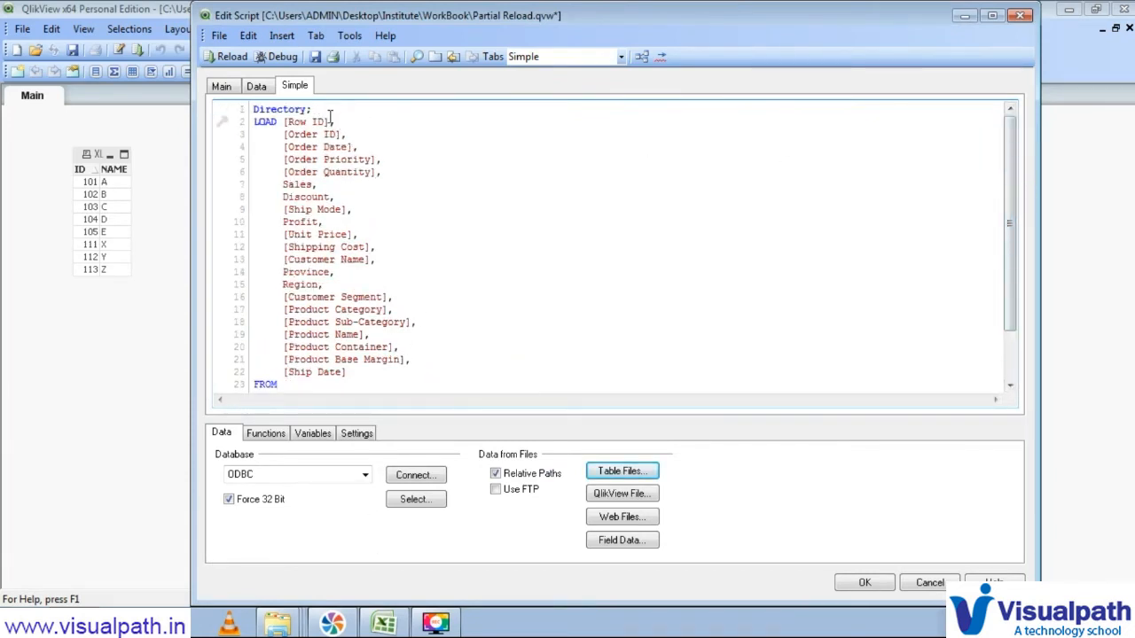
drag(312, 108, 245, 112)
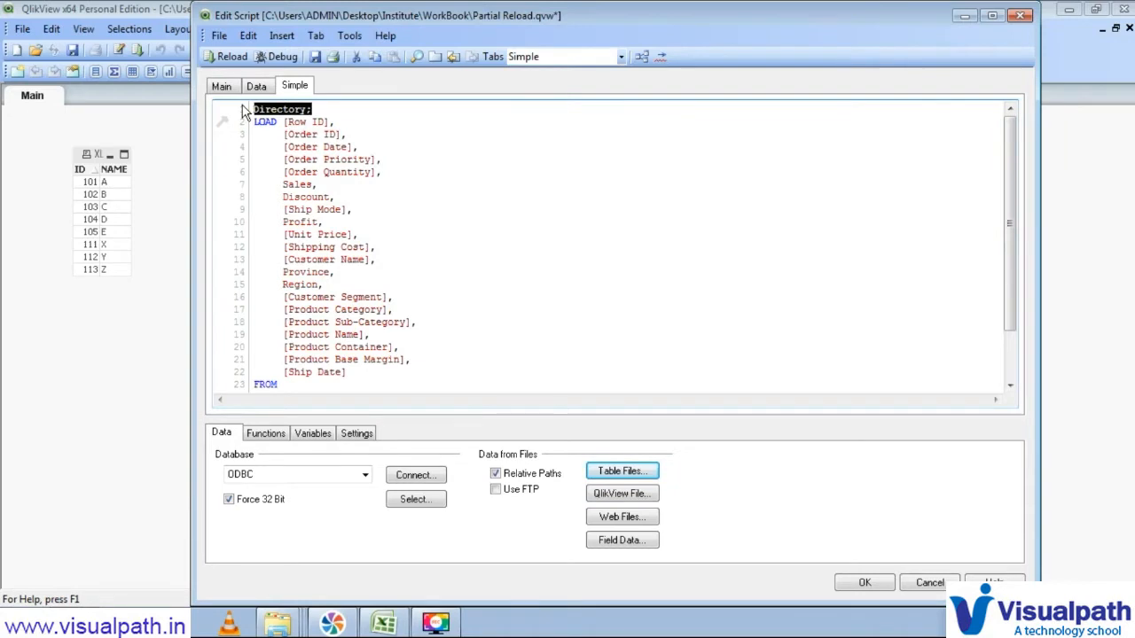
text(Orders:)
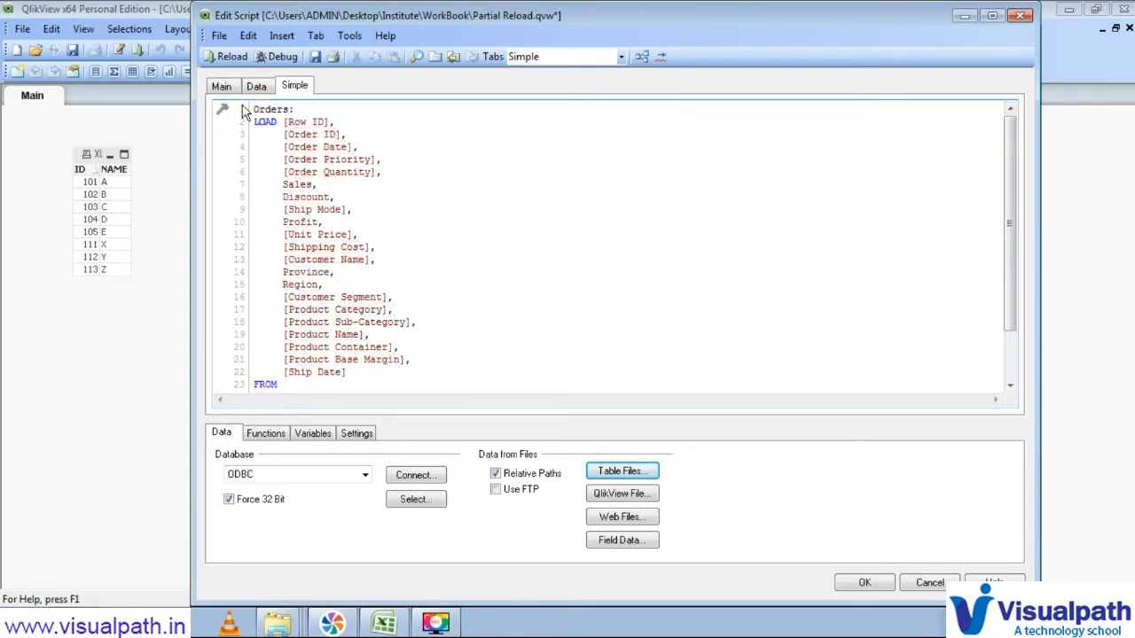
click(316, 56)
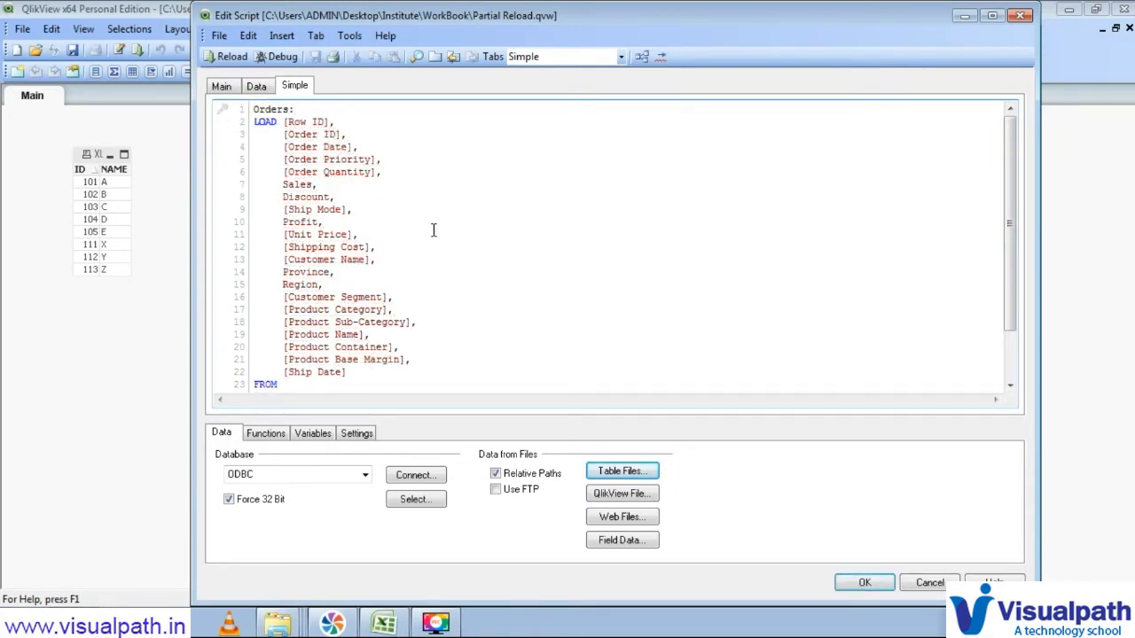
- Add a new script tab named Returns after the Simple tab
click(434, 56)
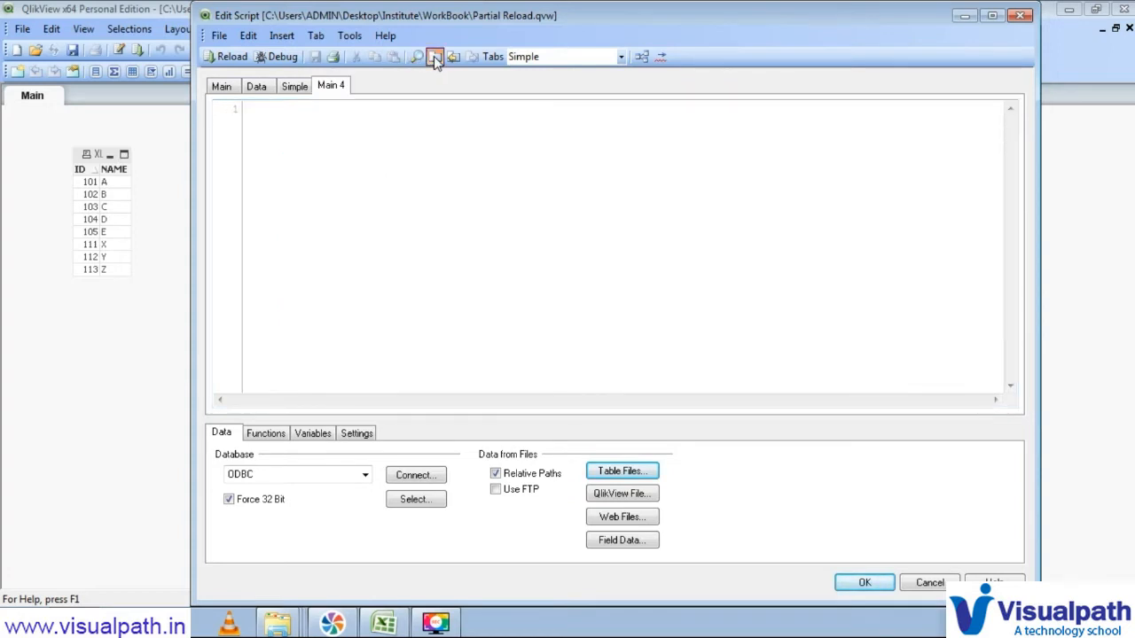
text(Re)
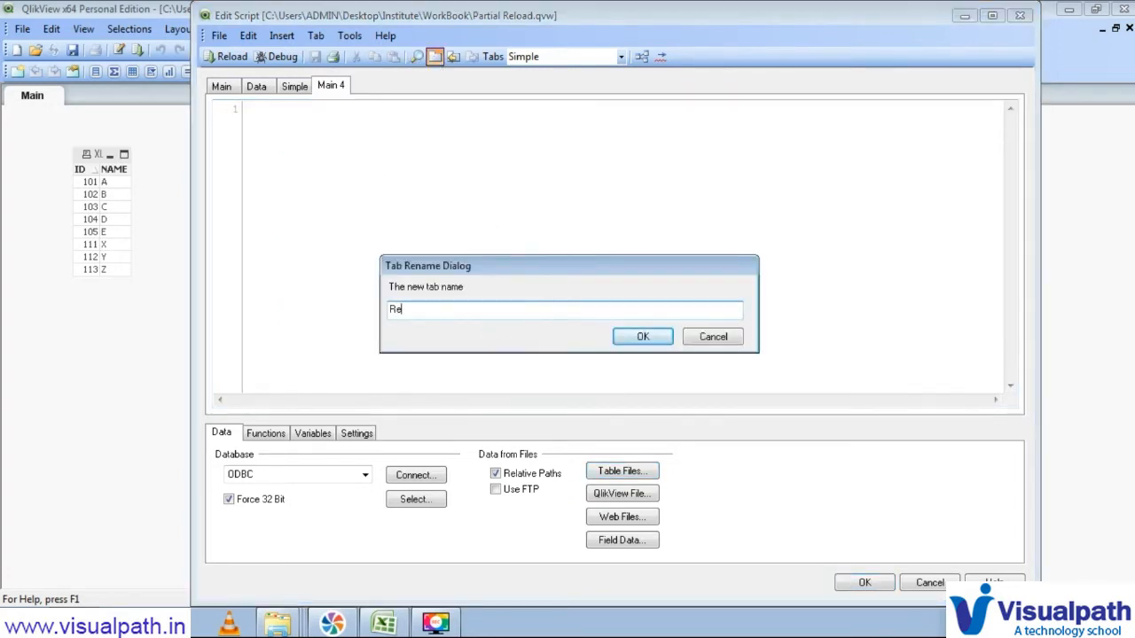
text(turns)
key(Return)
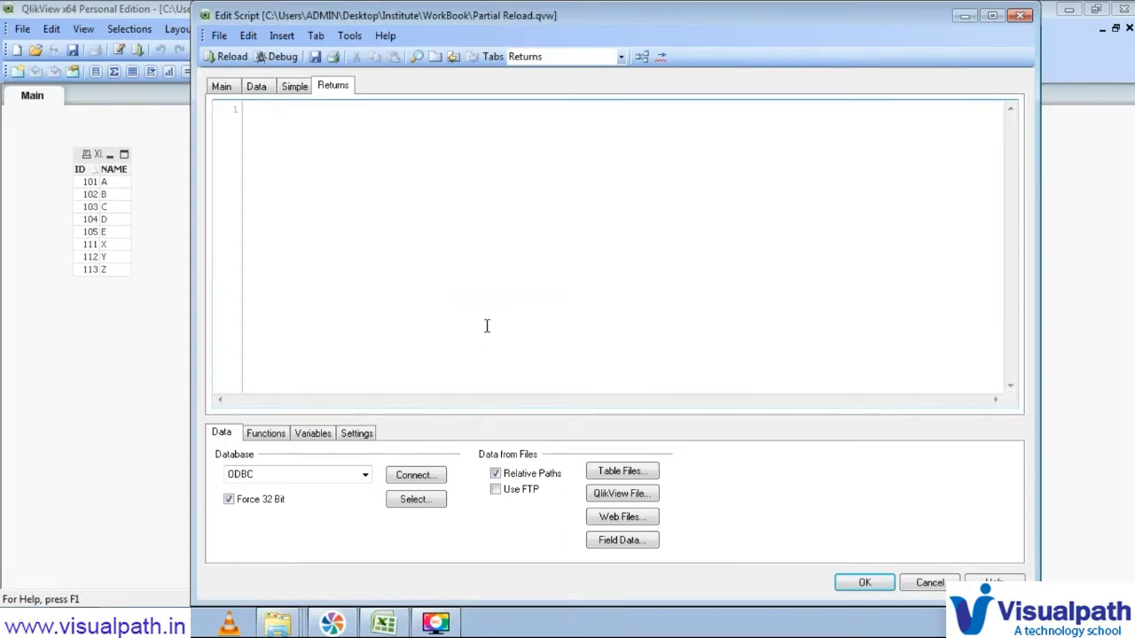
- Insert a LOAD statement for the Returns table of the Sample - Superstore Sales workbook, using Embedded Labels
click(617, 470)
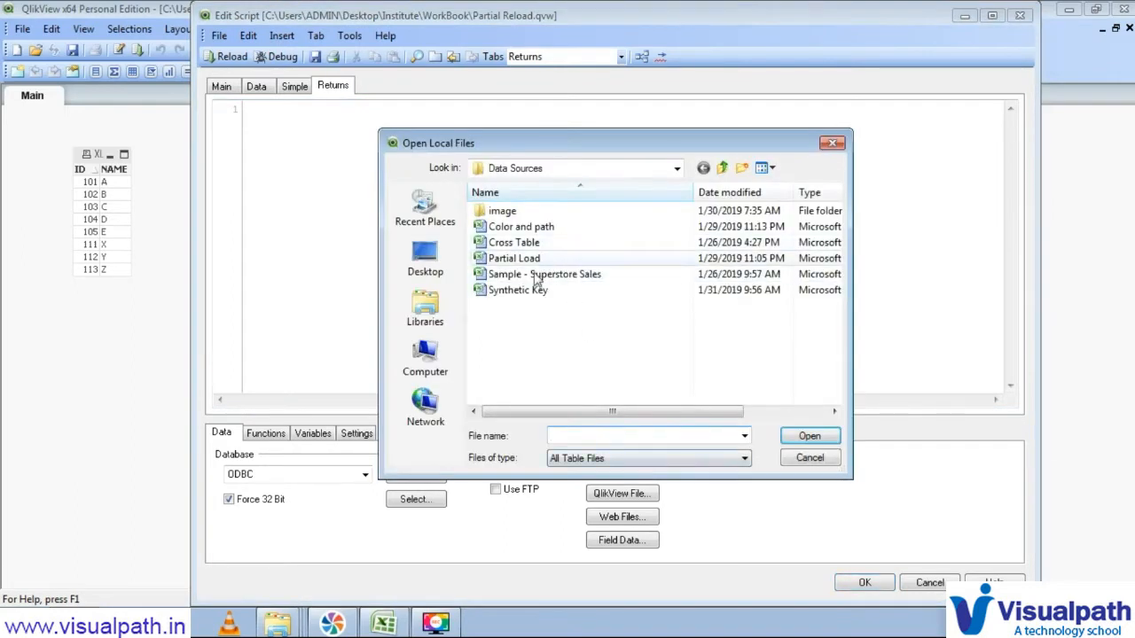
click(532, 277)
click(789, 436)
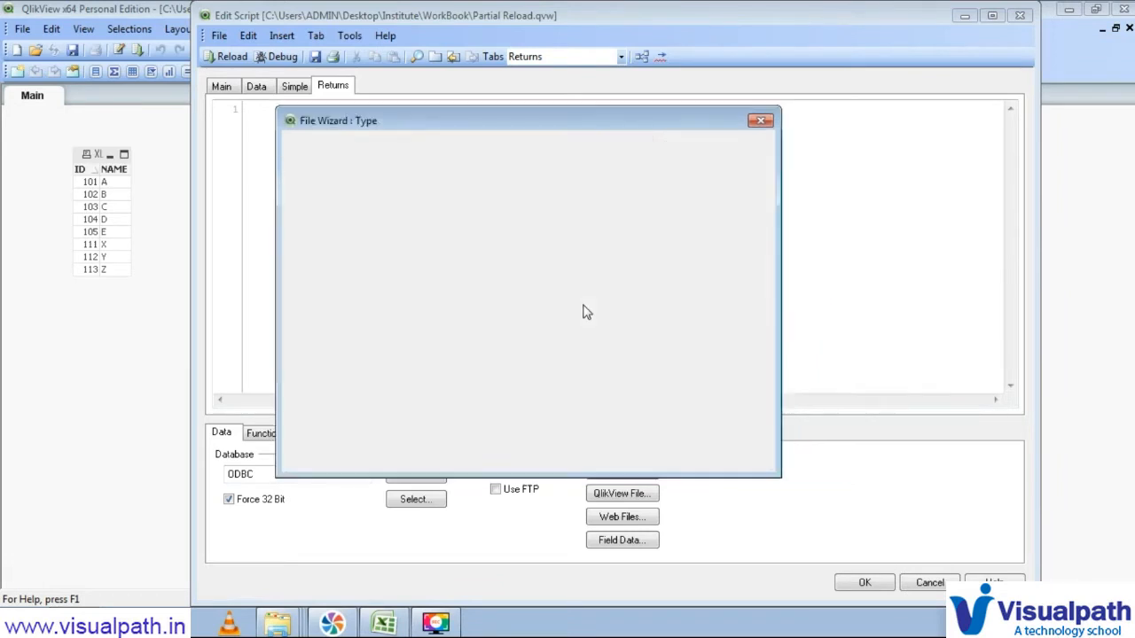
click(498, 161)
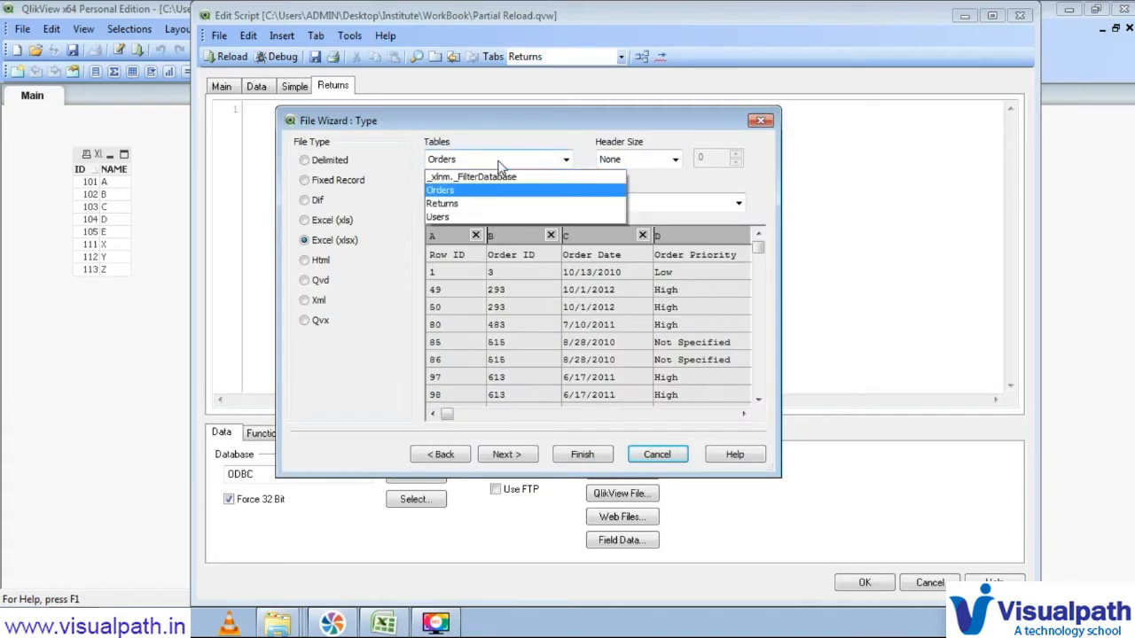
click(463, 203)
click(637, 204)
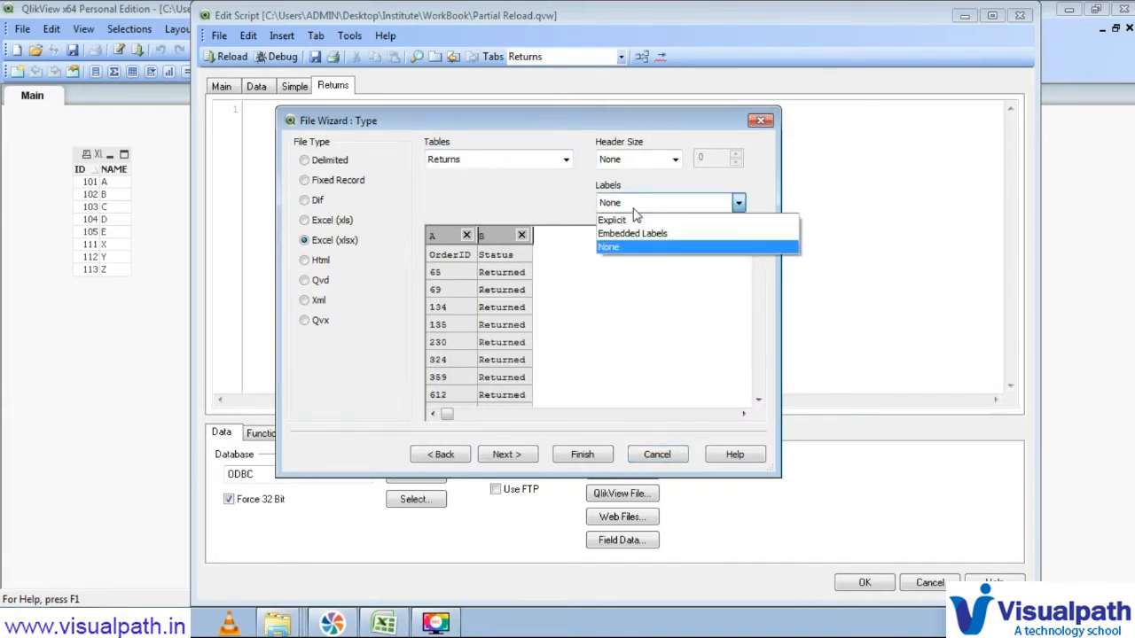
click(643, 228)
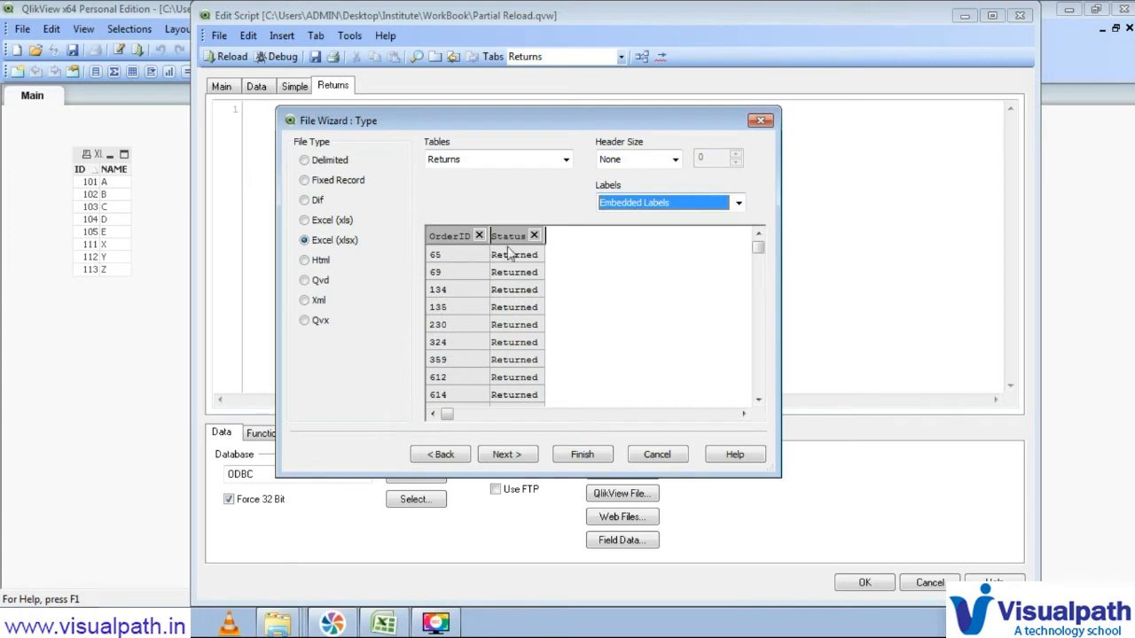
click(577, 456)
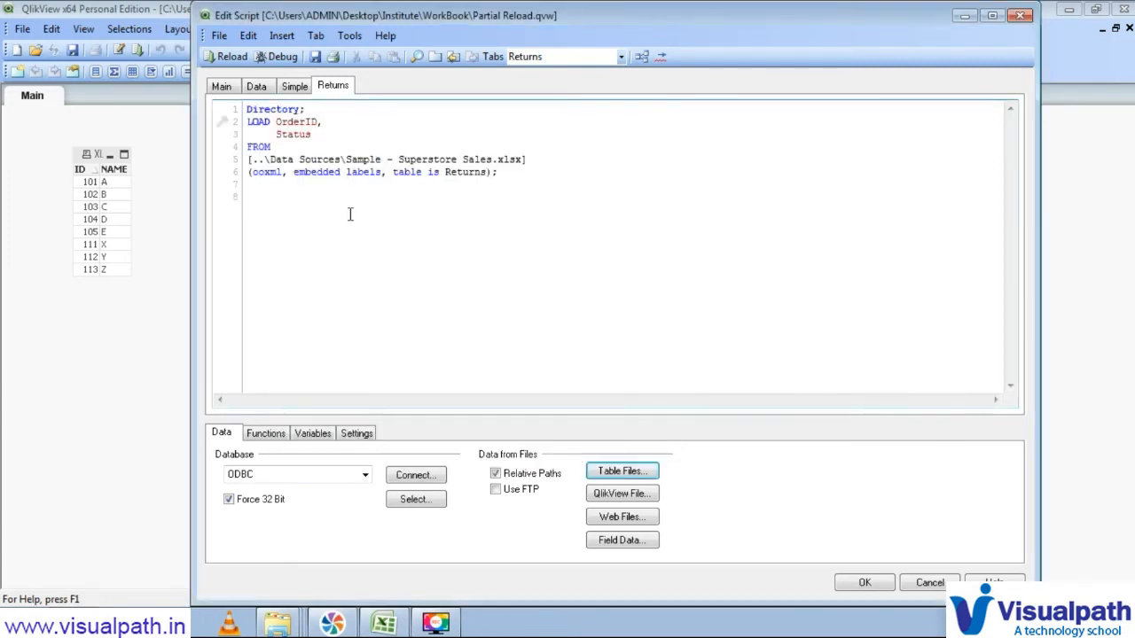
- Replace the Directory line on the Returns tab with the label Returns: and reload the script without adding listbox fields
drag(306, 108, 228, 114)
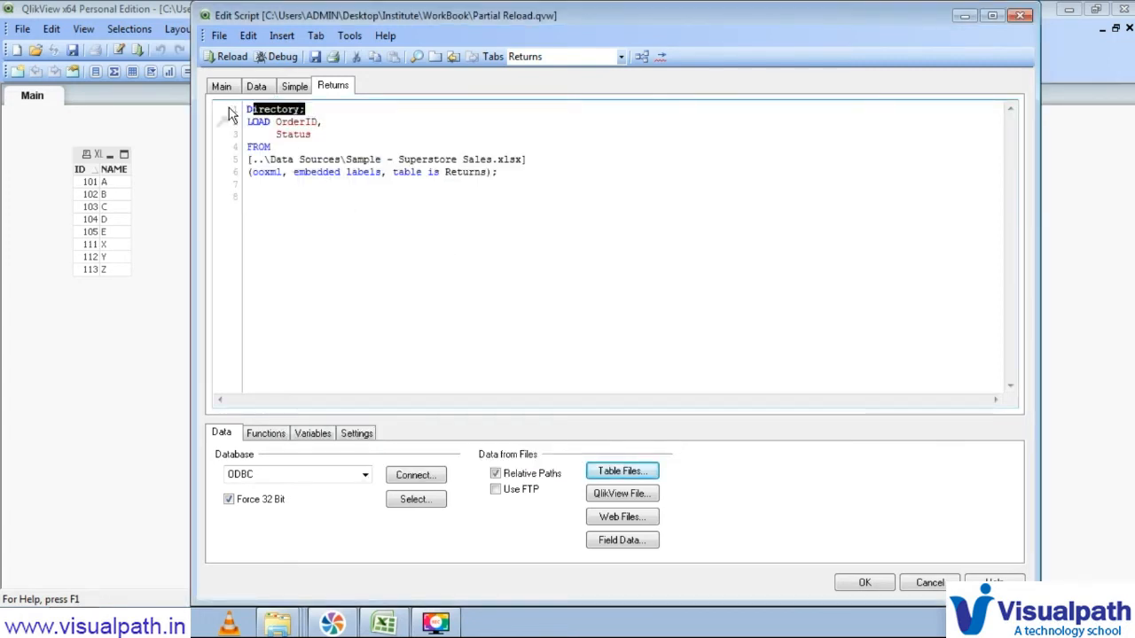
text(D)
key(BackSpace)
text(Ret)
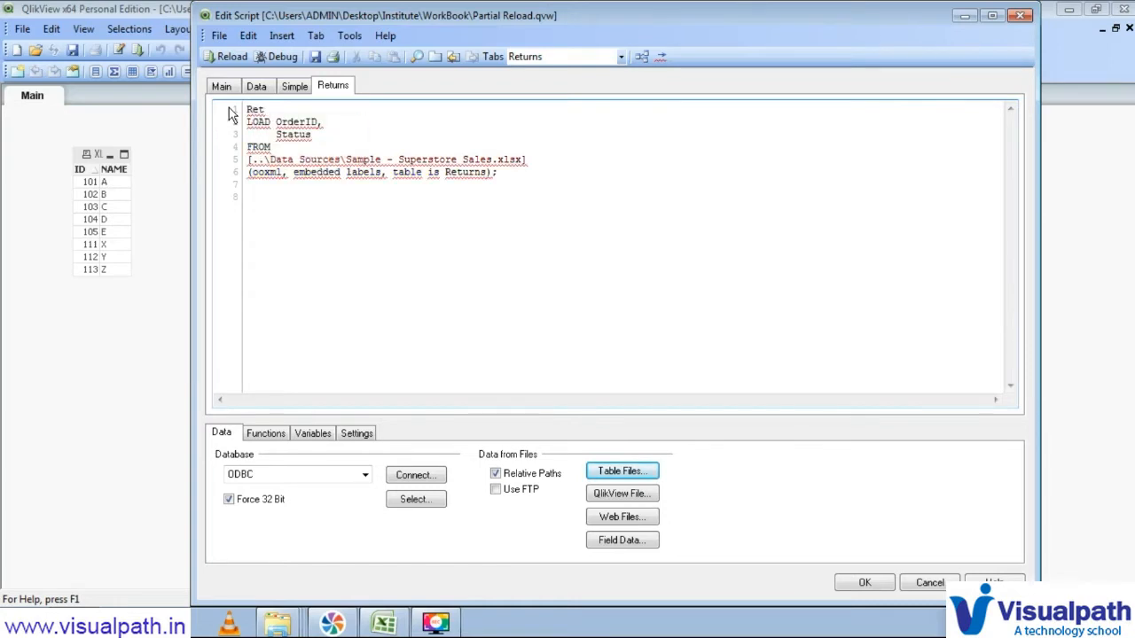
text(urns:)
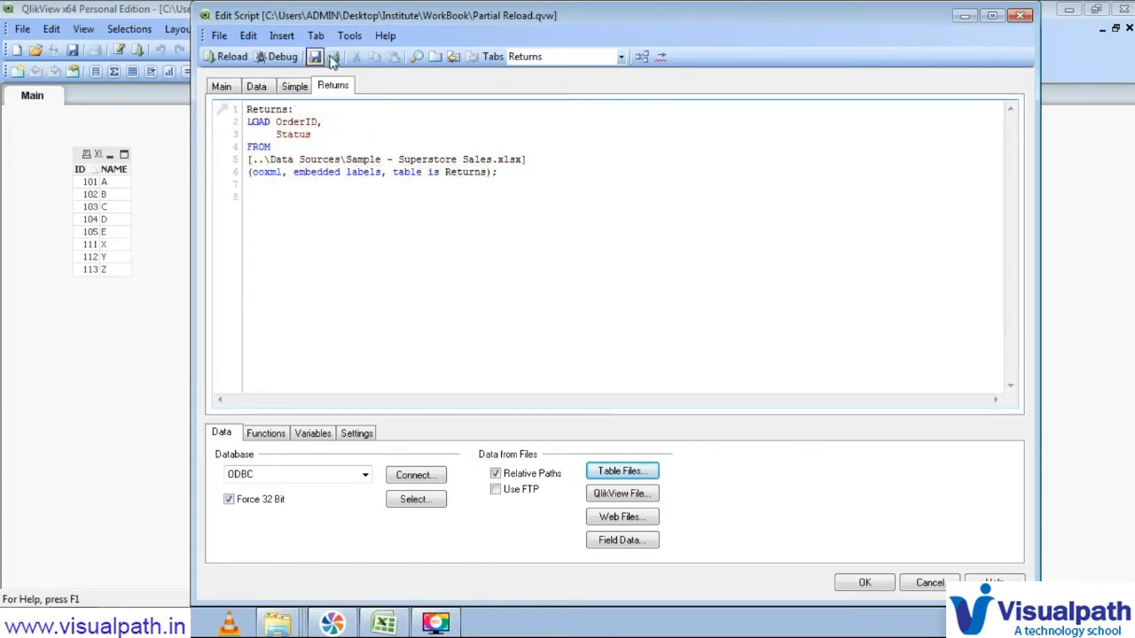
click(228, 56)
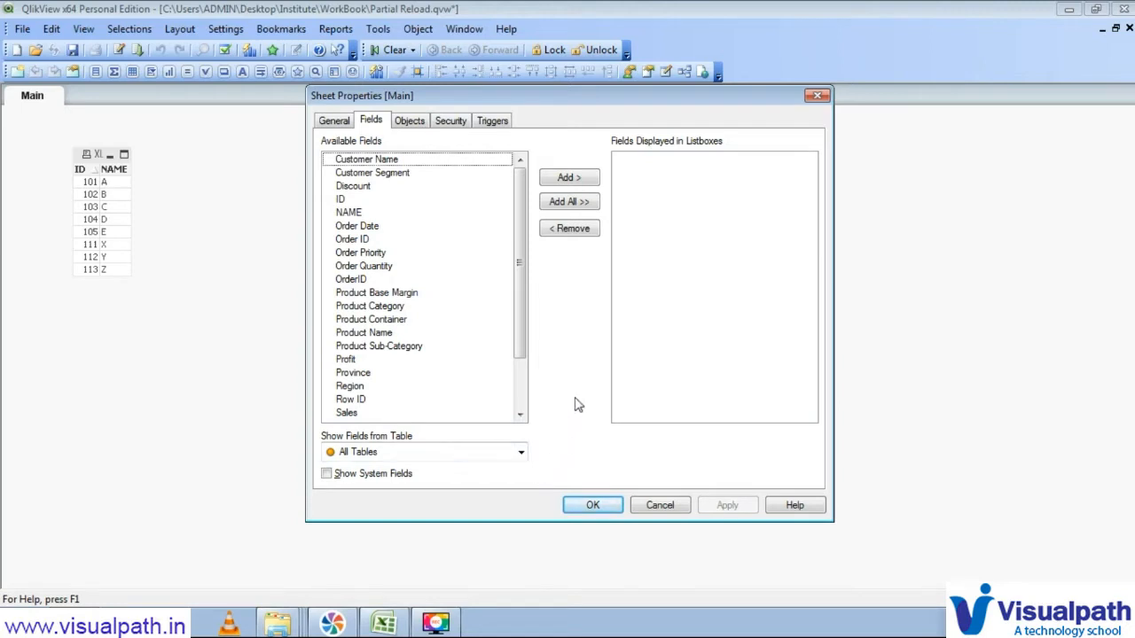
click(589, 504)
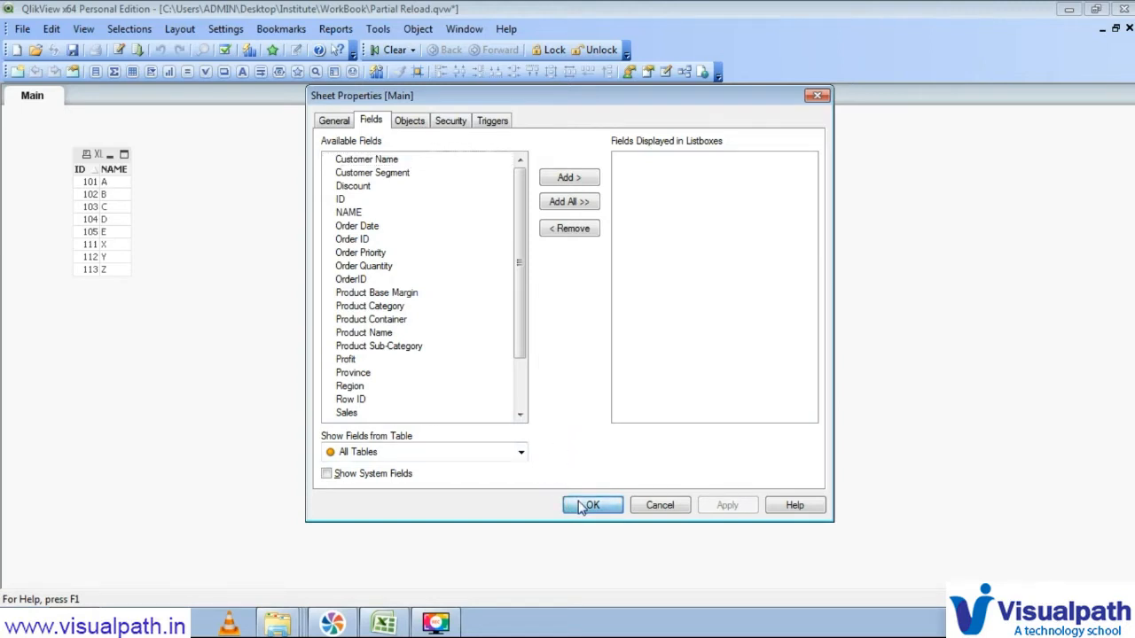
- Arrange the Returns and Data1 tables beside the Orders table in the Table Viewer to compare their fields
click(683, 72)
drag(753, 286, 509, 211)
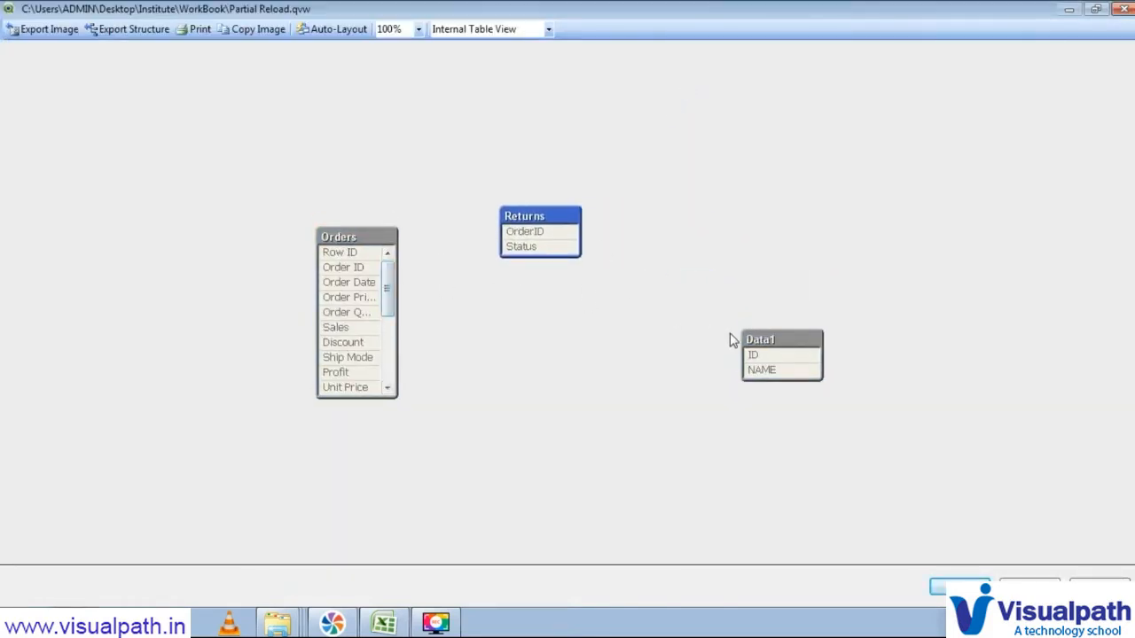
drag(769, 341, 684, 238)
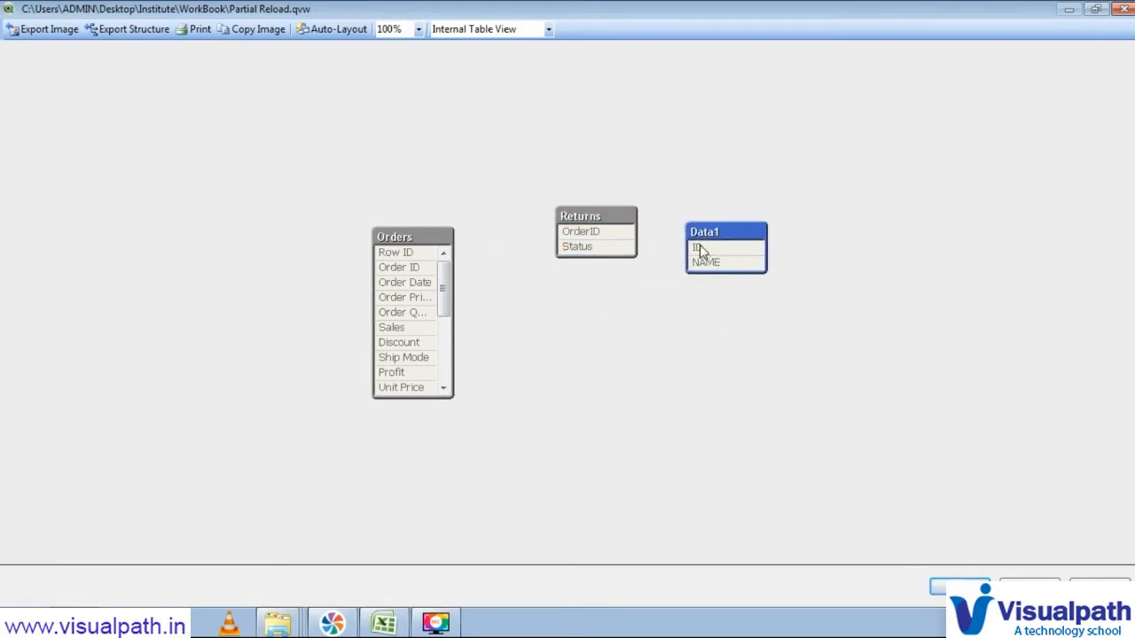
mouse_move(727, 255)
mouse_move(409, 276)
key(Return)
- Alias OrderID as [Order ID] in the Returns LOAD statement, copying the field name from the Orders LOAD statement
key(ctrl+e)
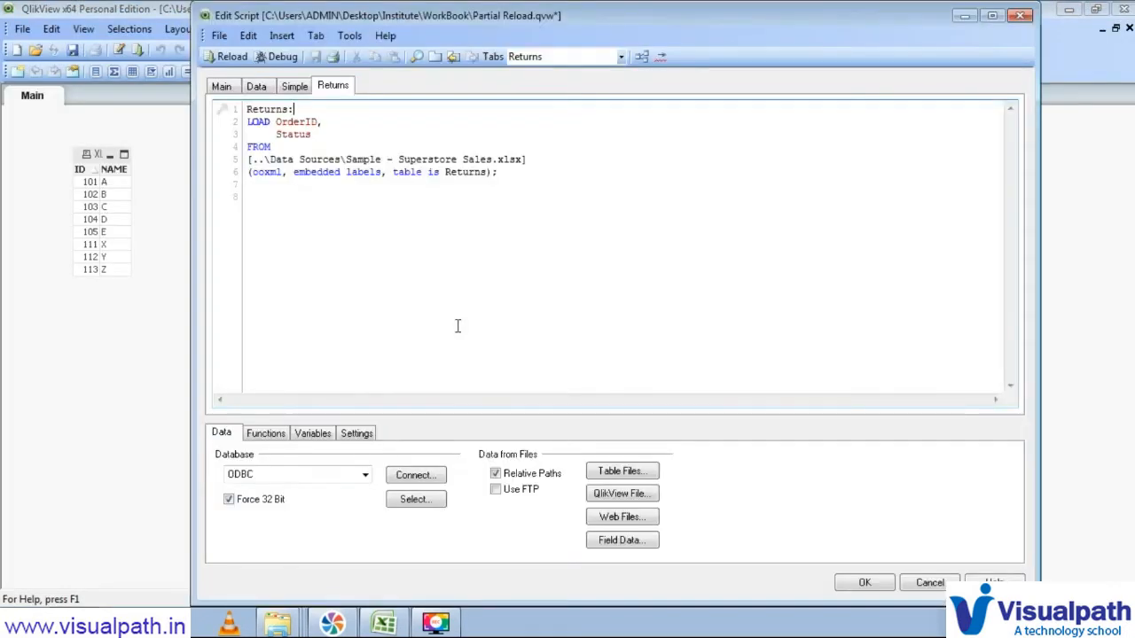
click(295, 86)
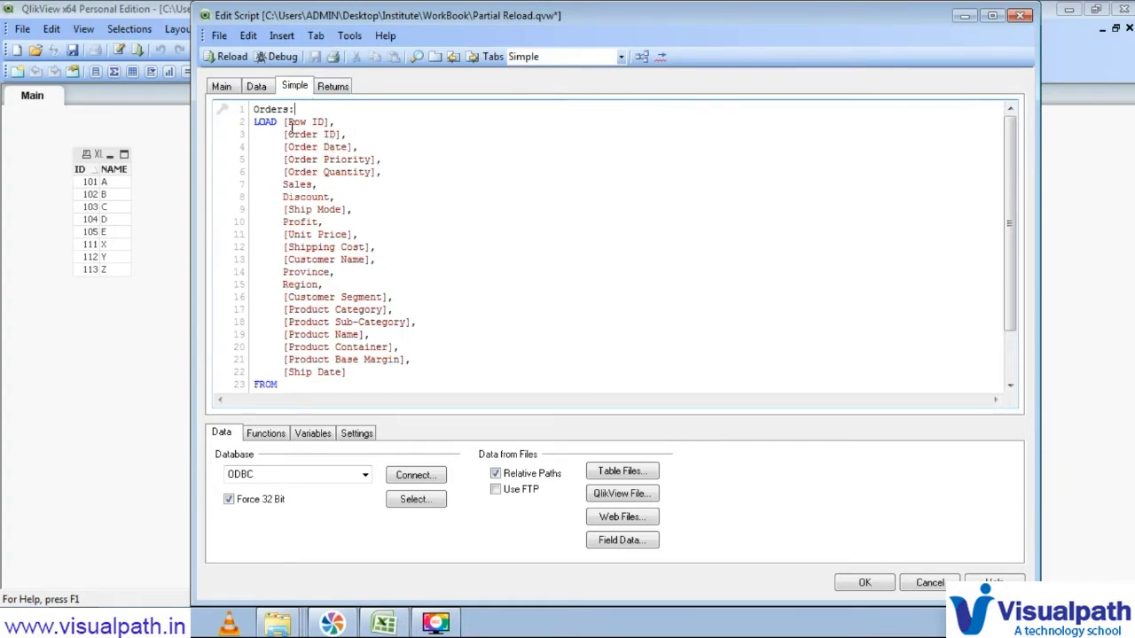
drag(281, 134, 335, 134)
click(337, 134)
key(shift+Left)
key(shift+Left)
key(shift+Left)
key(shift+Left)
key(shift+Left)
key(shift+Left)
key(shift+Left)
key(shift+Left)
key(shift+Left)
key(shift+Left)
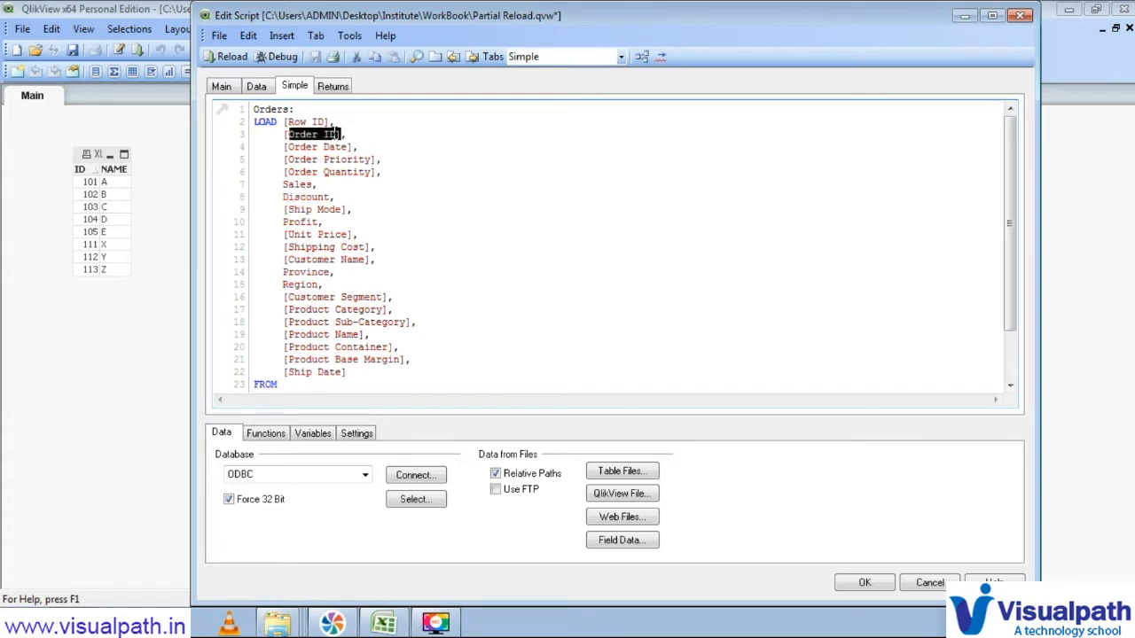
click(333, 86)
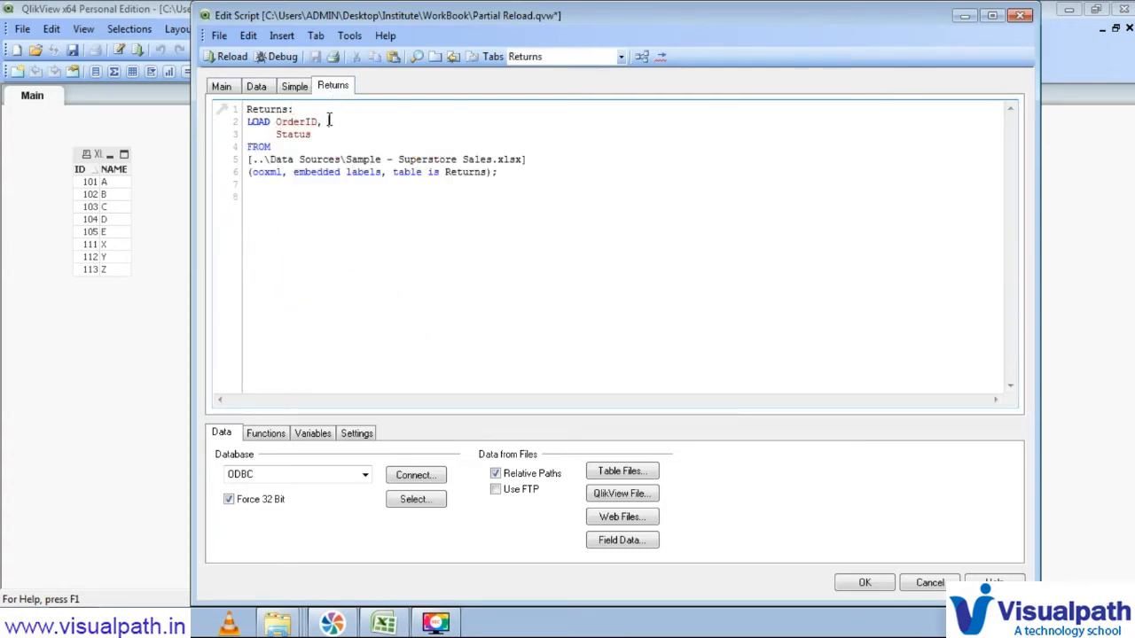
text(as [Order ID])
- Save and reload the script without adding listbox fields, and check the link between Orders and Returns in the Table Viewer
click(314, 56)
click(224, 57)
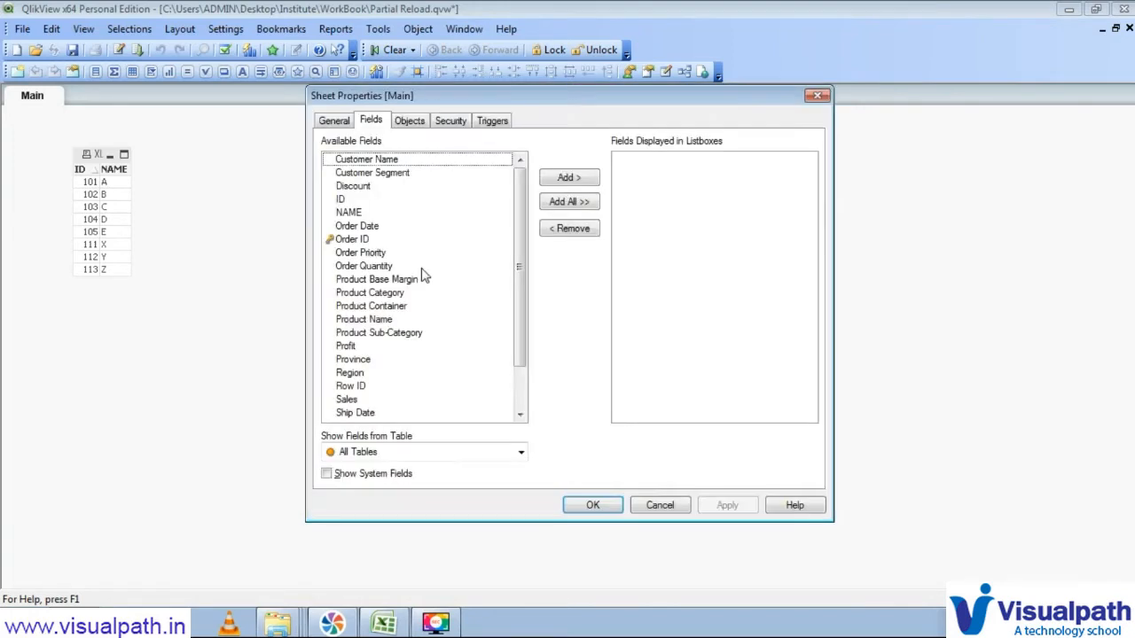
click(580, 507)
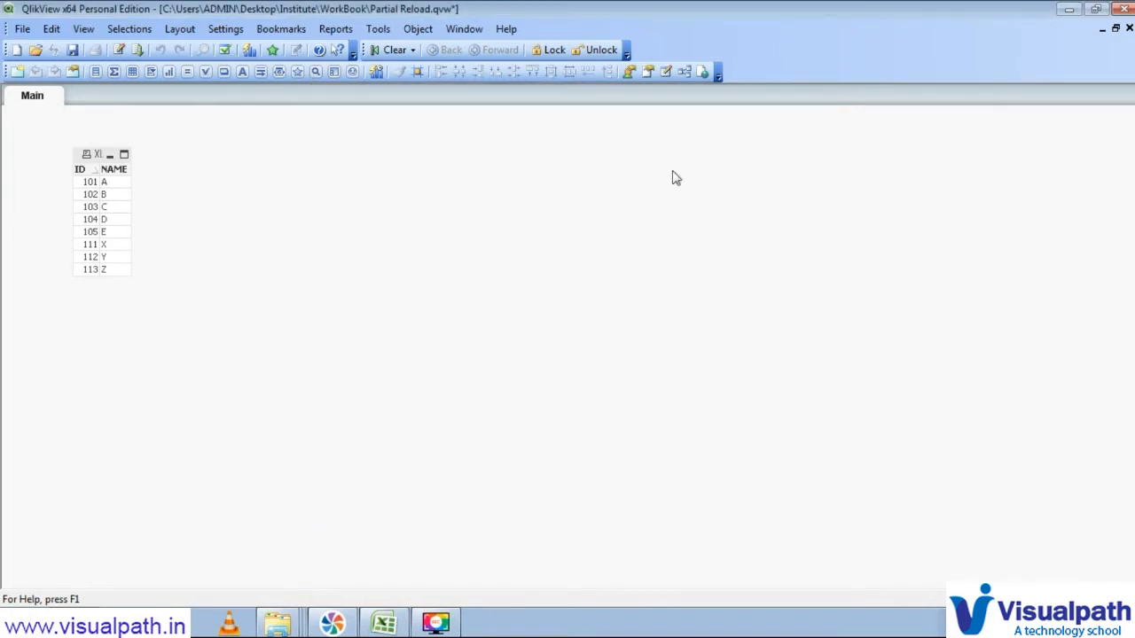
click(682, 71)
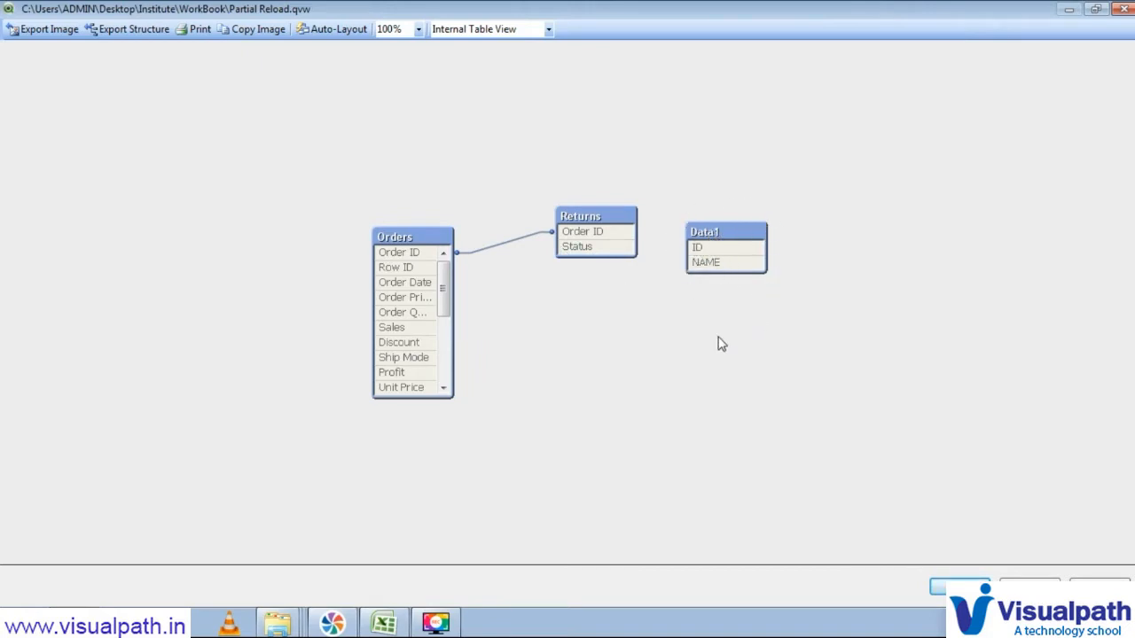
click(942, 586)
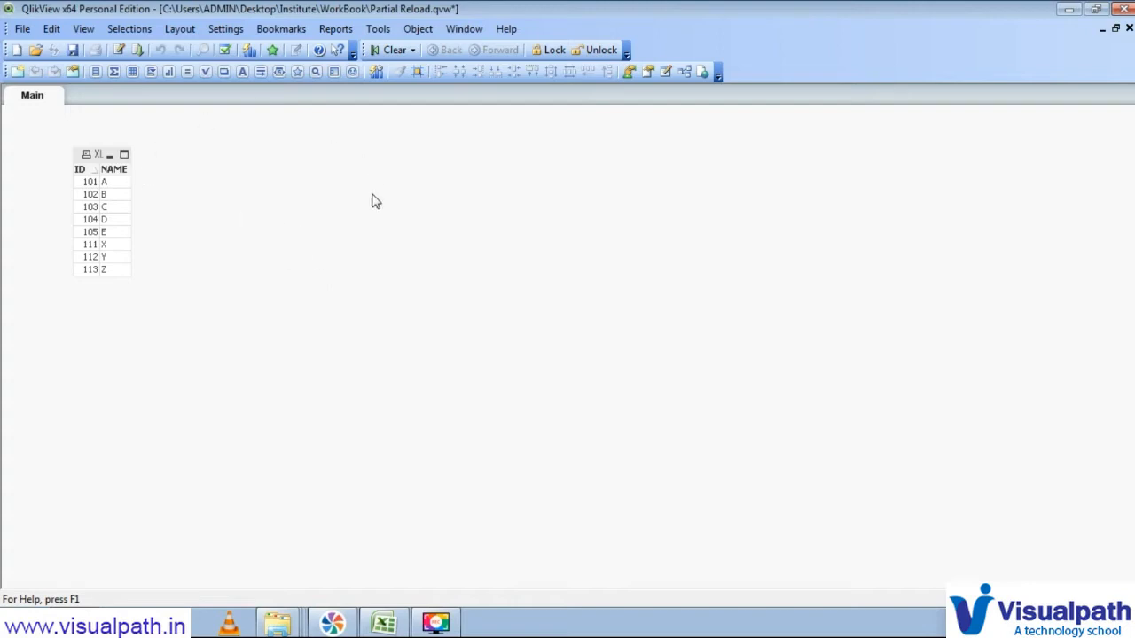
- Add a table box containing all available fields to the Main sheet and place it beside the ID and NAME table
right_click(314, 165)
mouse_move(387, 218)
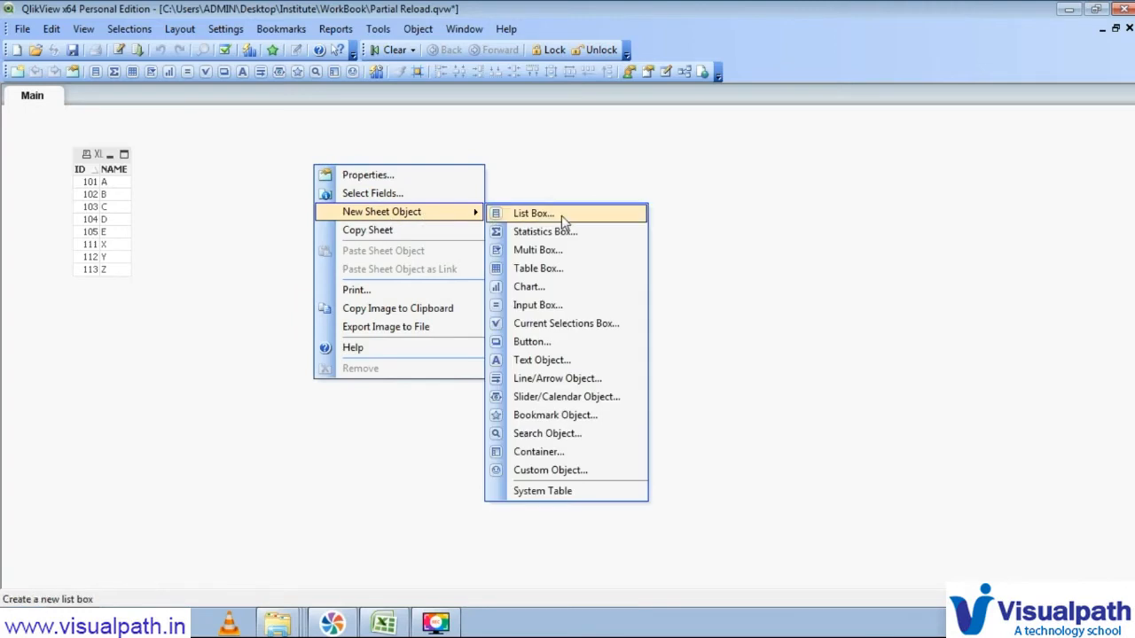
click(545, 277)
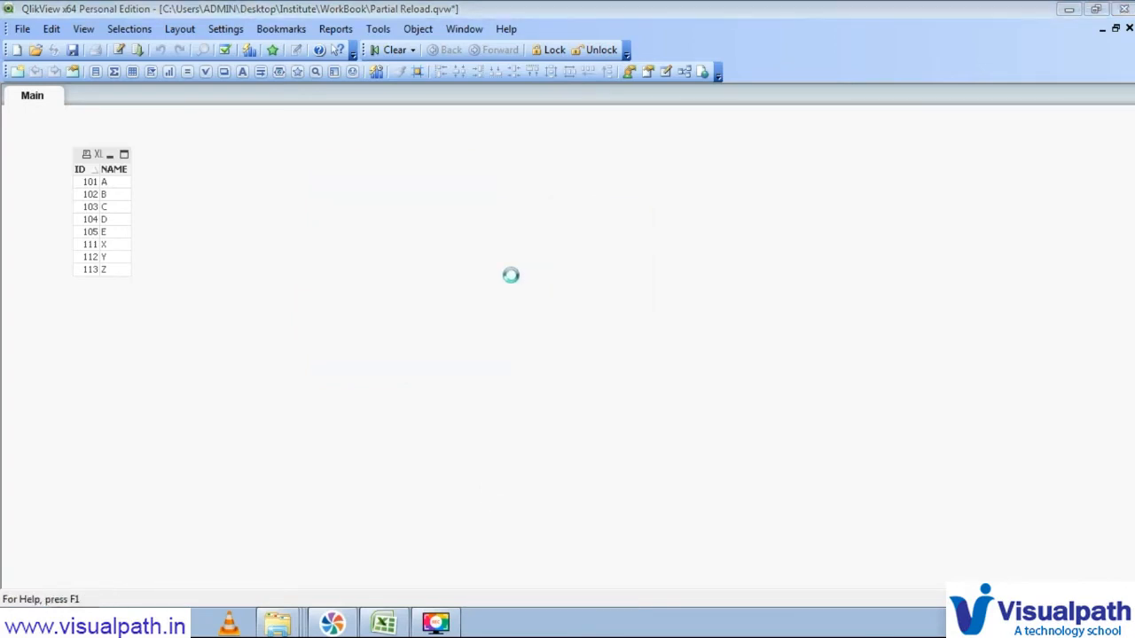
drag(333, 296, 386, 335)
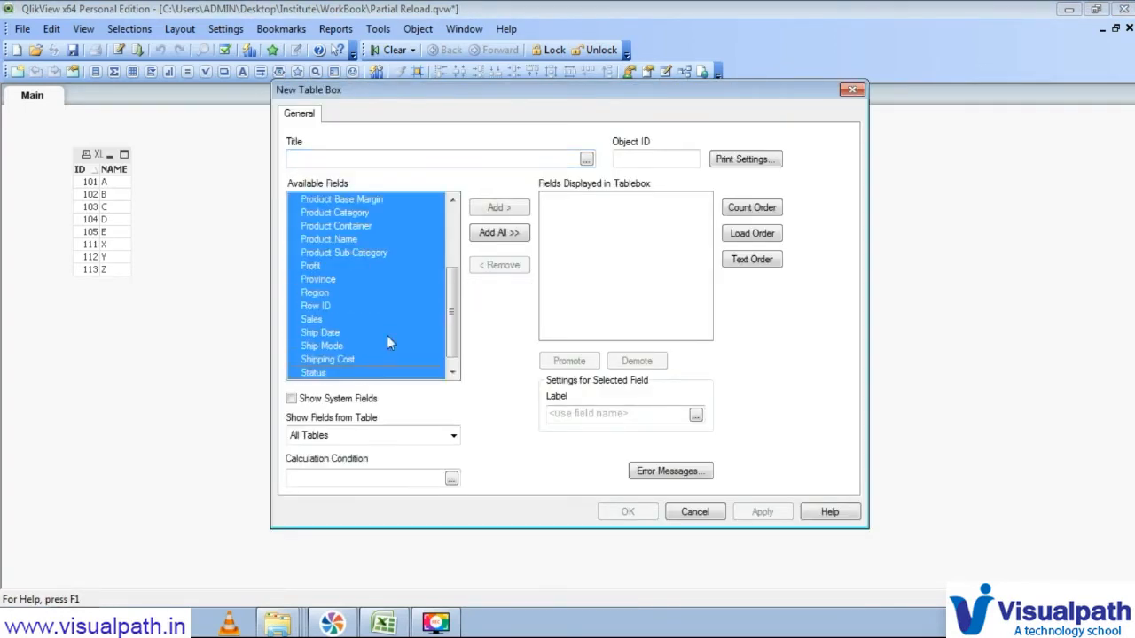
click(498, 234)
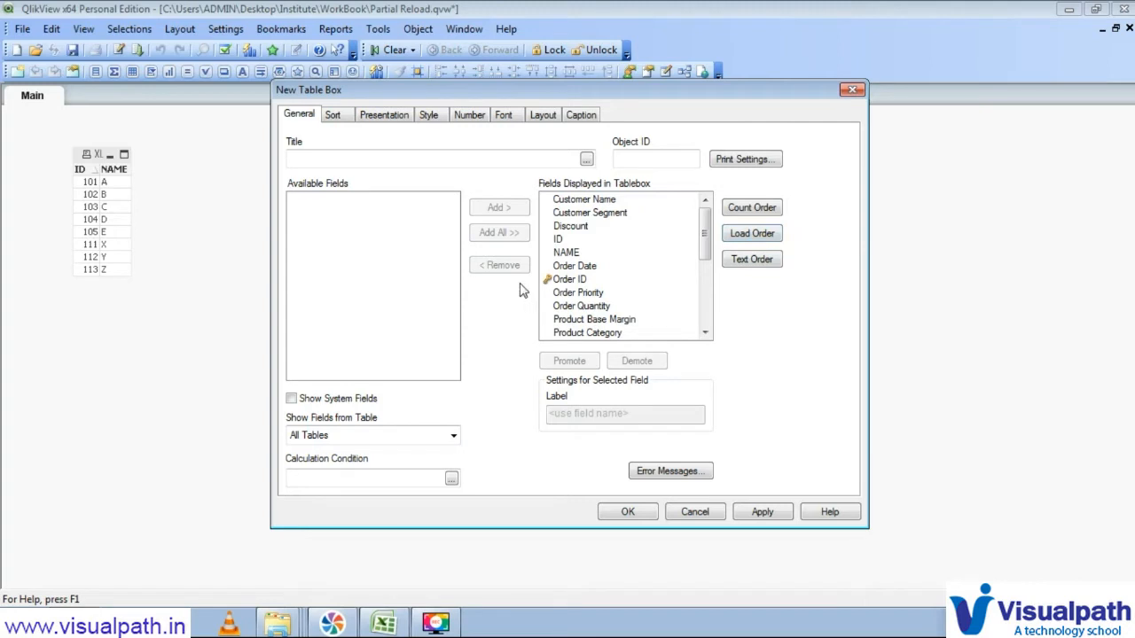
click(587, 227)
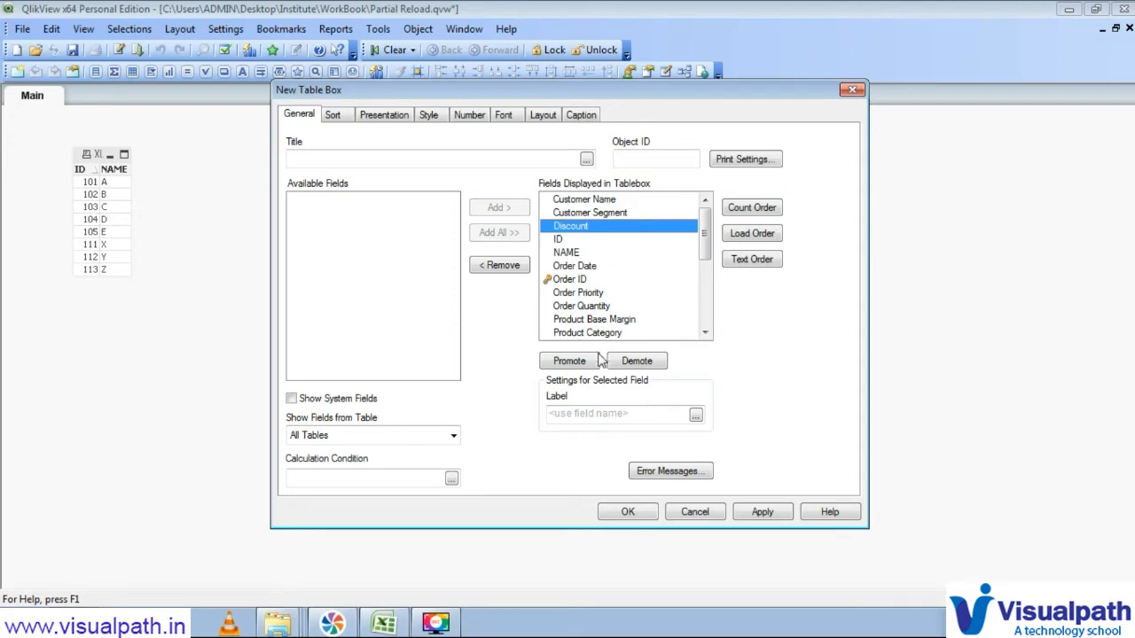
click(616, 512)
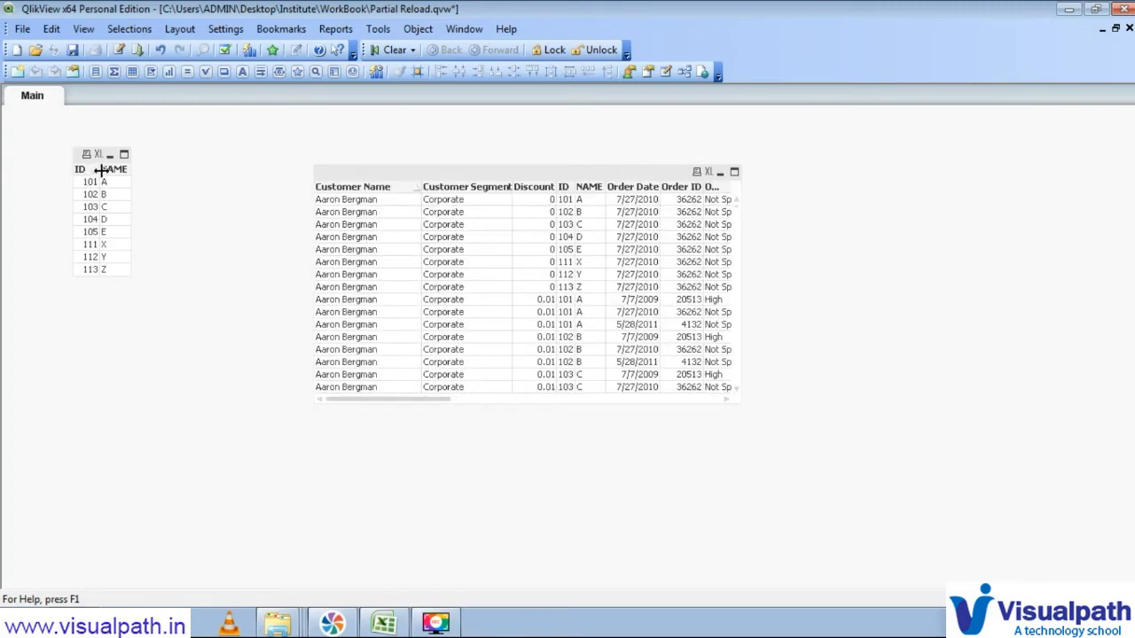
drag(399, 180, 294, 163)
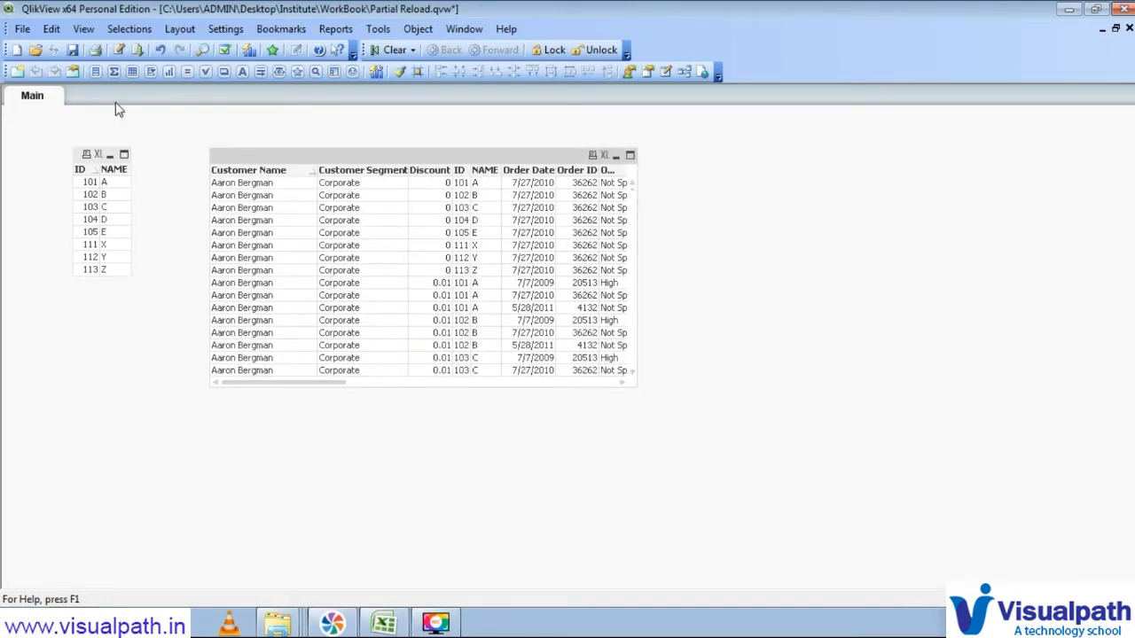
- Save the Partial Reload document and start a new document
click(73, 49)
click(16, 51)
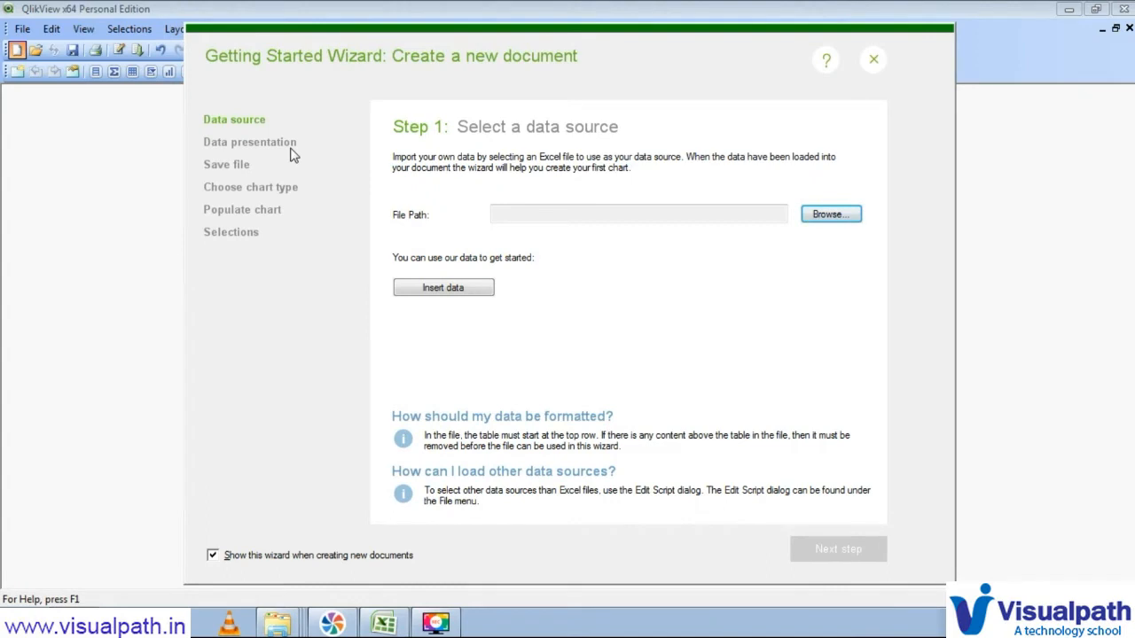
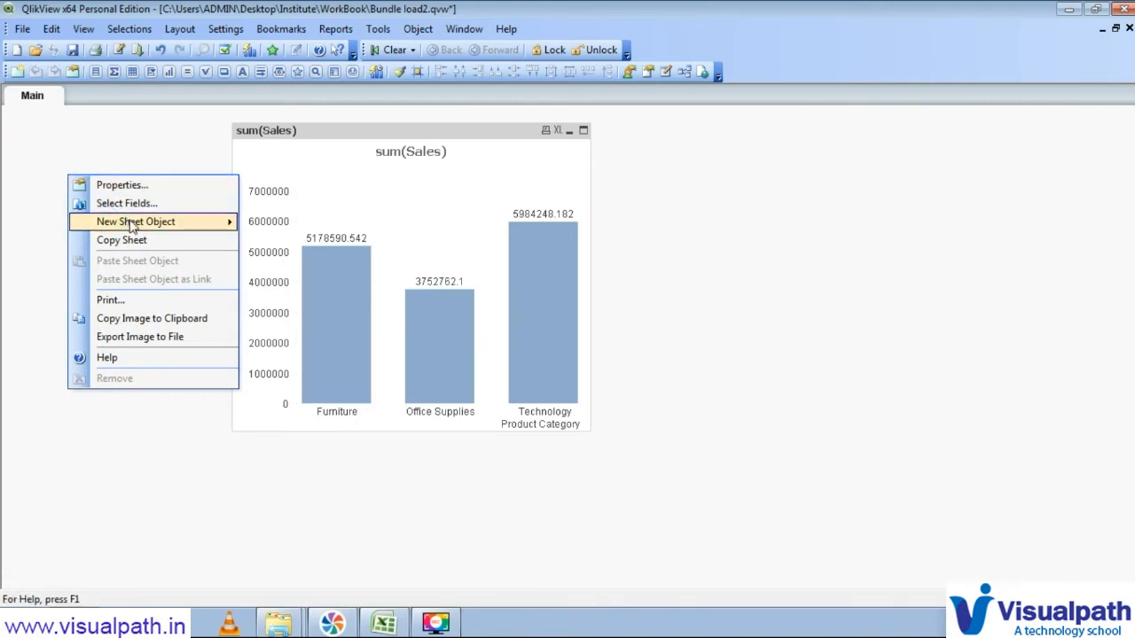
- Add a list box for the Product Category field beside the sum(Sales) chart on the Main sheet
mouse_move(132, 227)
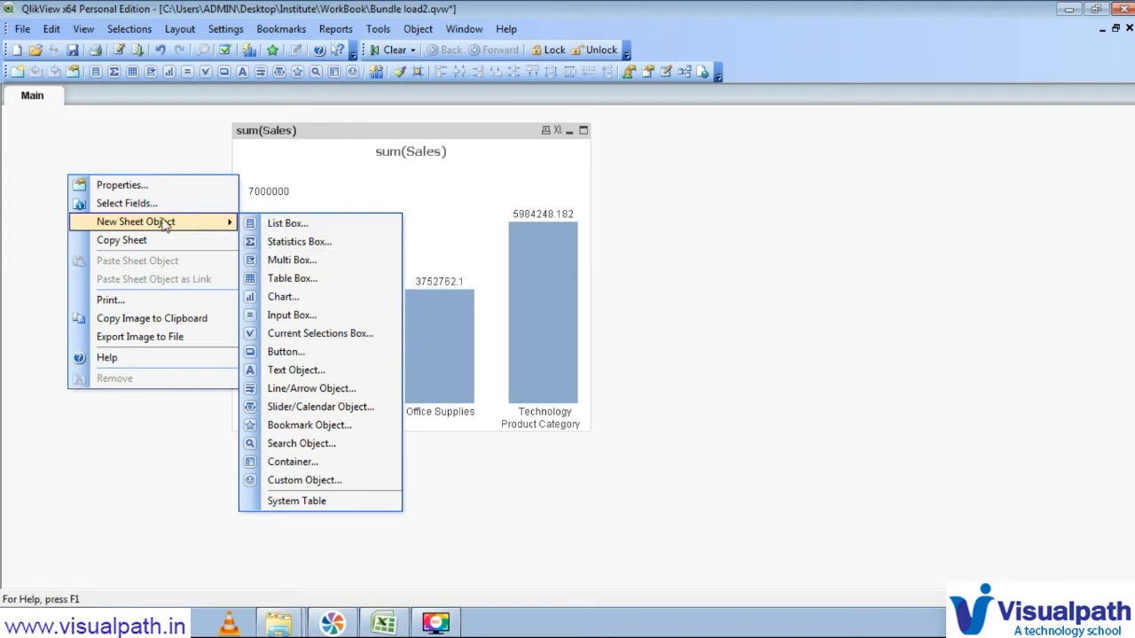
click(283, 226)
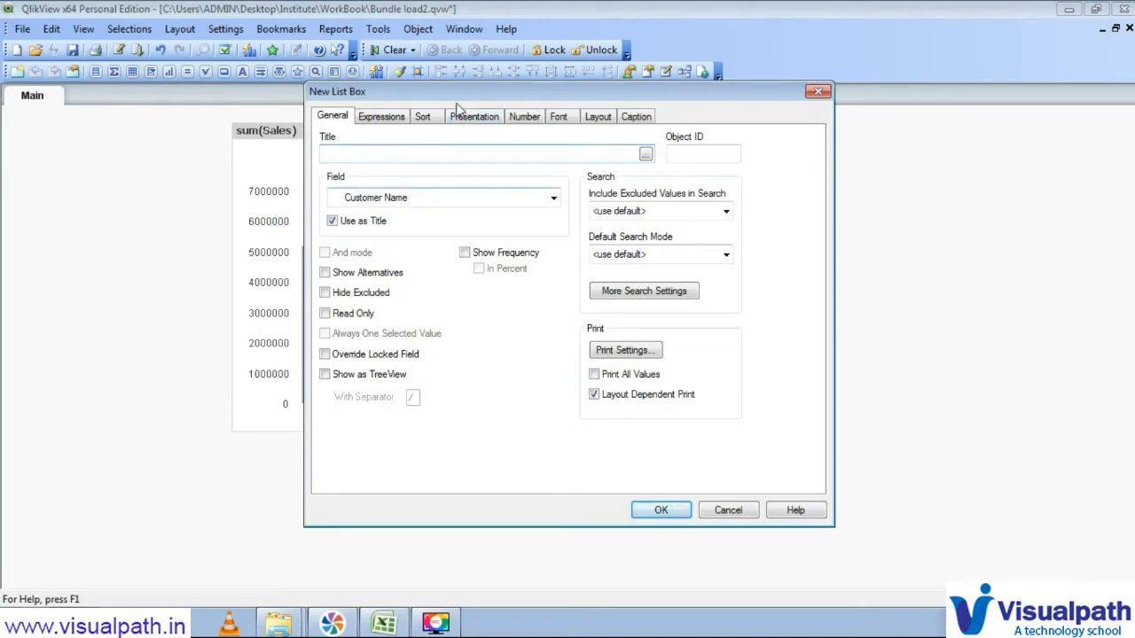
drag(449, 90, 669, 89)
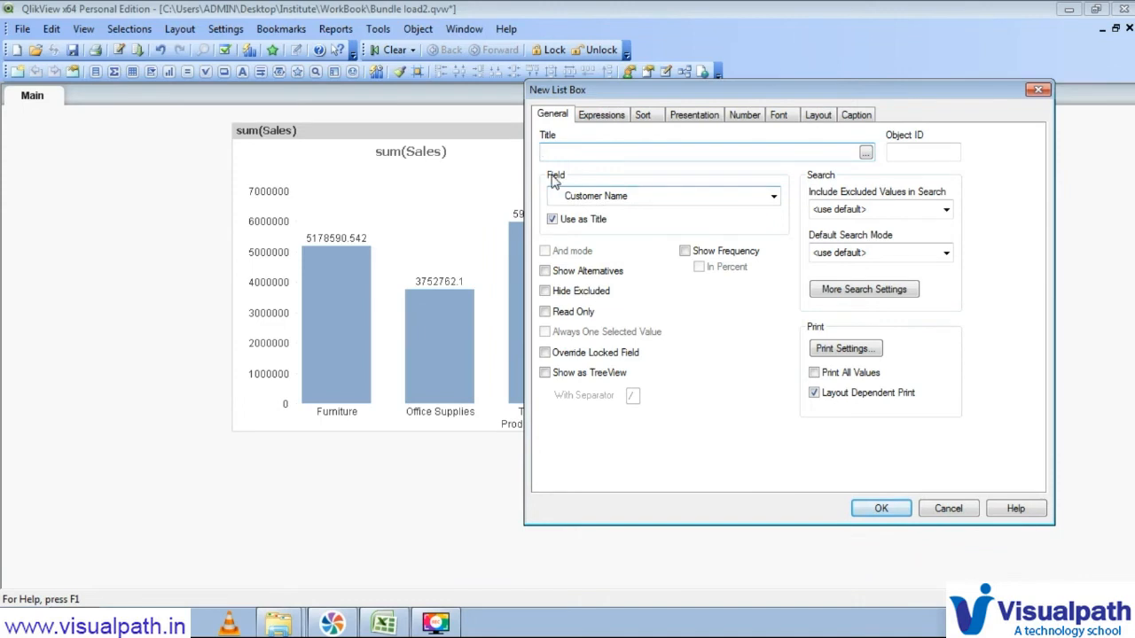
click(621, 203)
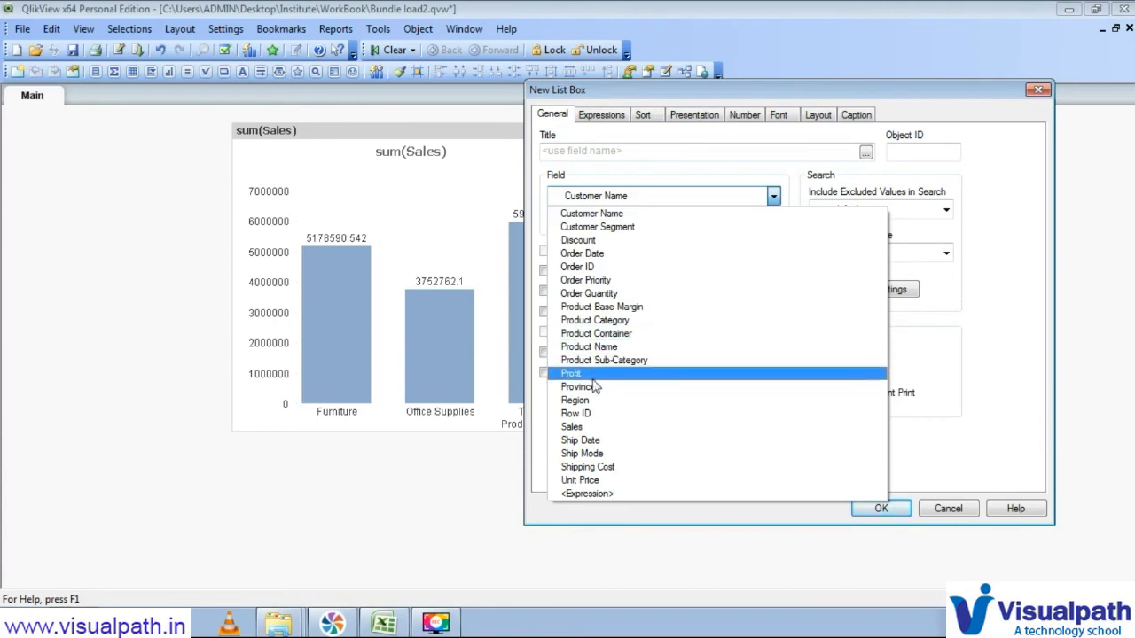
click(594, 320)
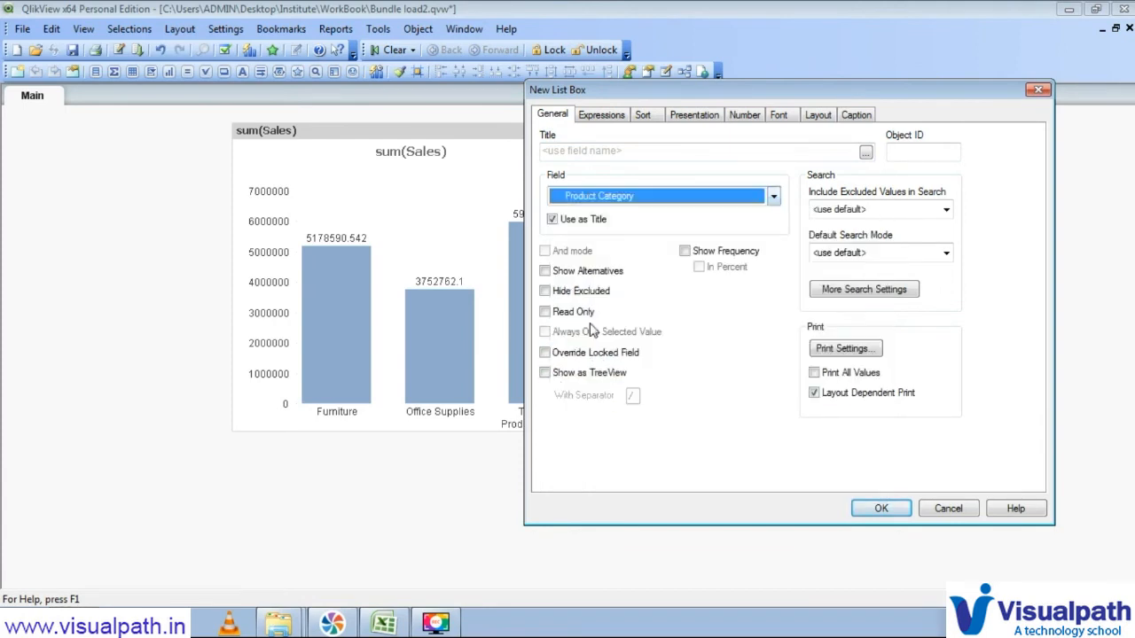
click(876, 509)
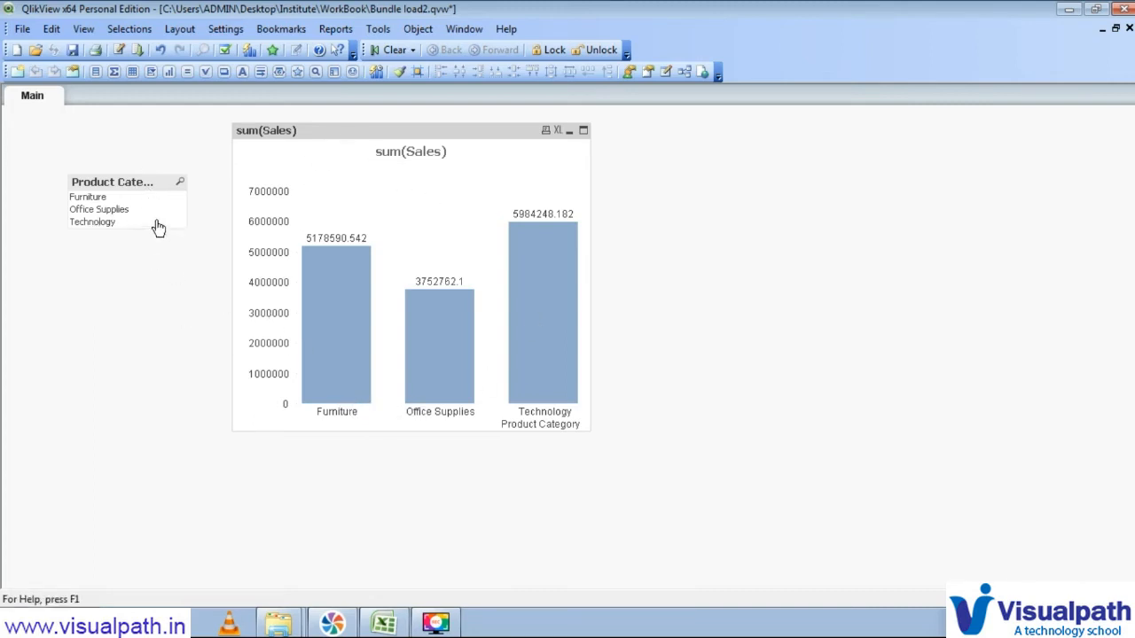
- Compare the sum(Sales) chart for Furniture alone, Office Supplies alone, and both categories using selections in the Product Category list box
click(90, 199)
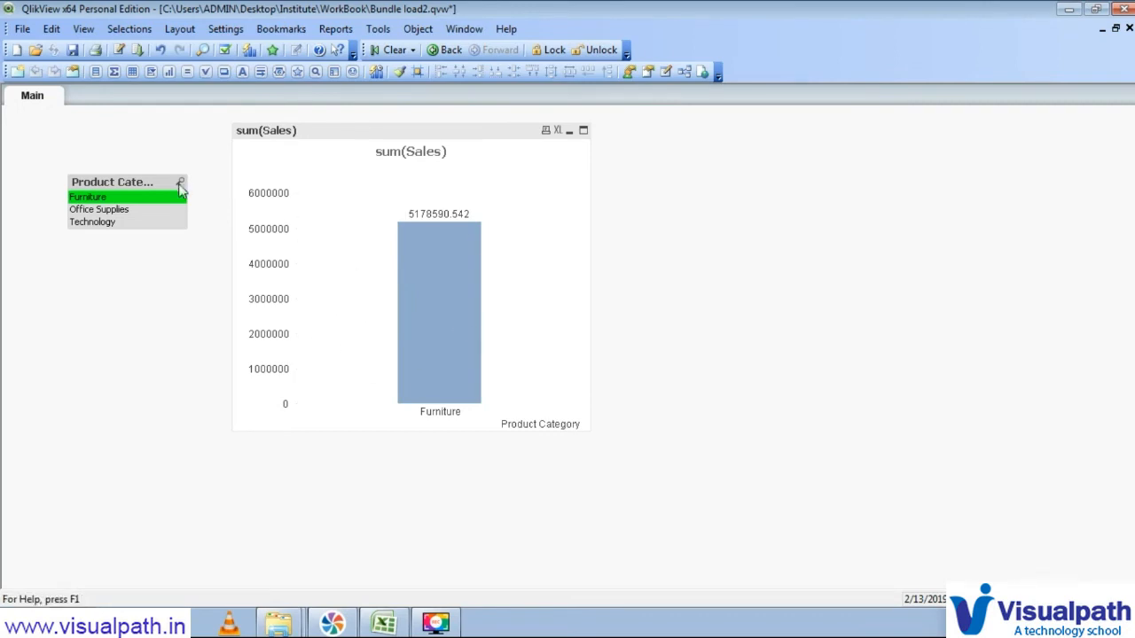
click(113, 212)
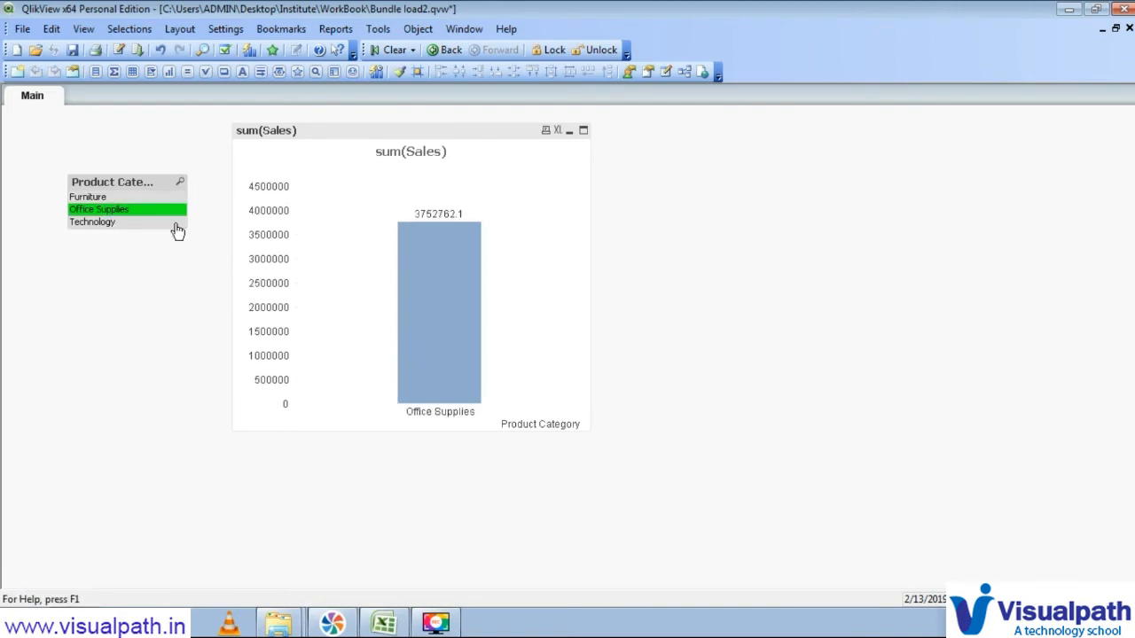
ctrl+click(82, 196)
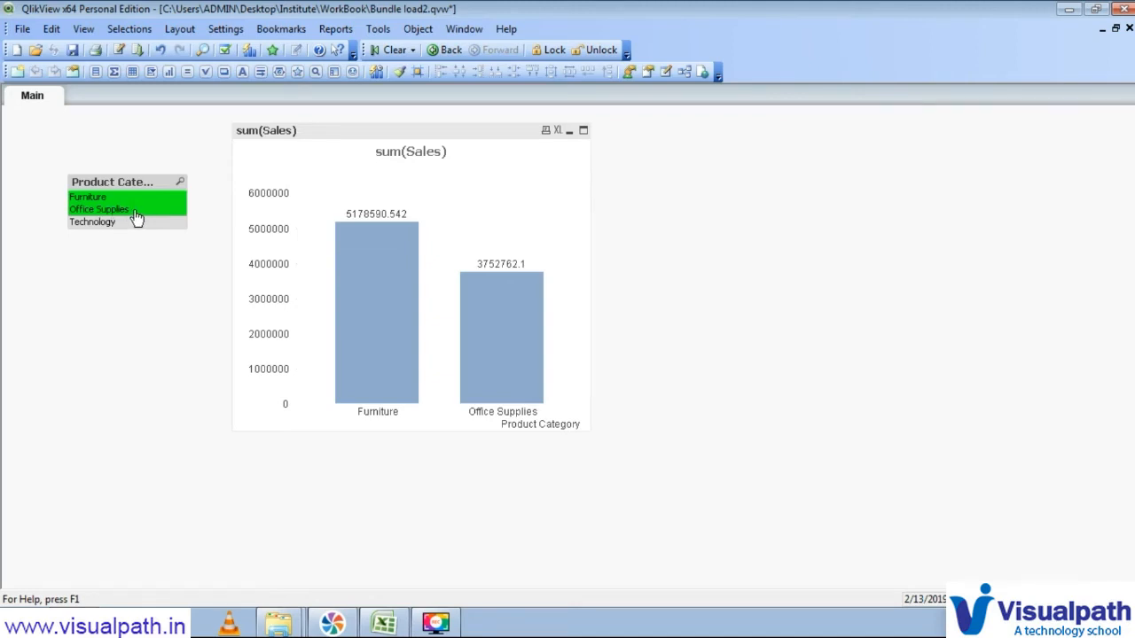
click(86, 203)
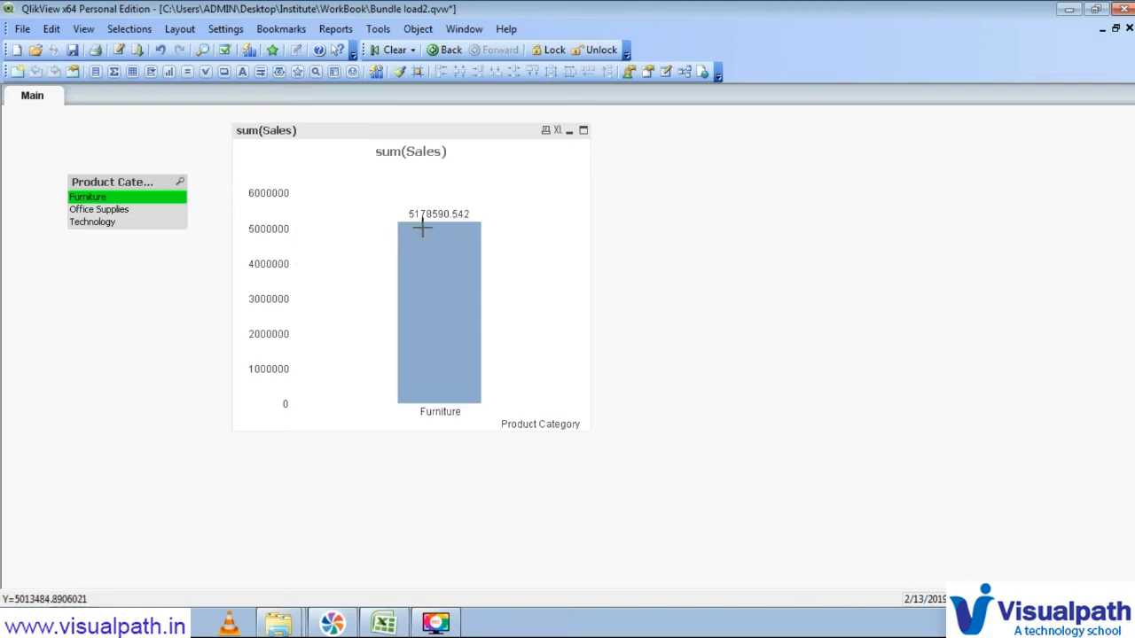
mouse_move(415, 228)
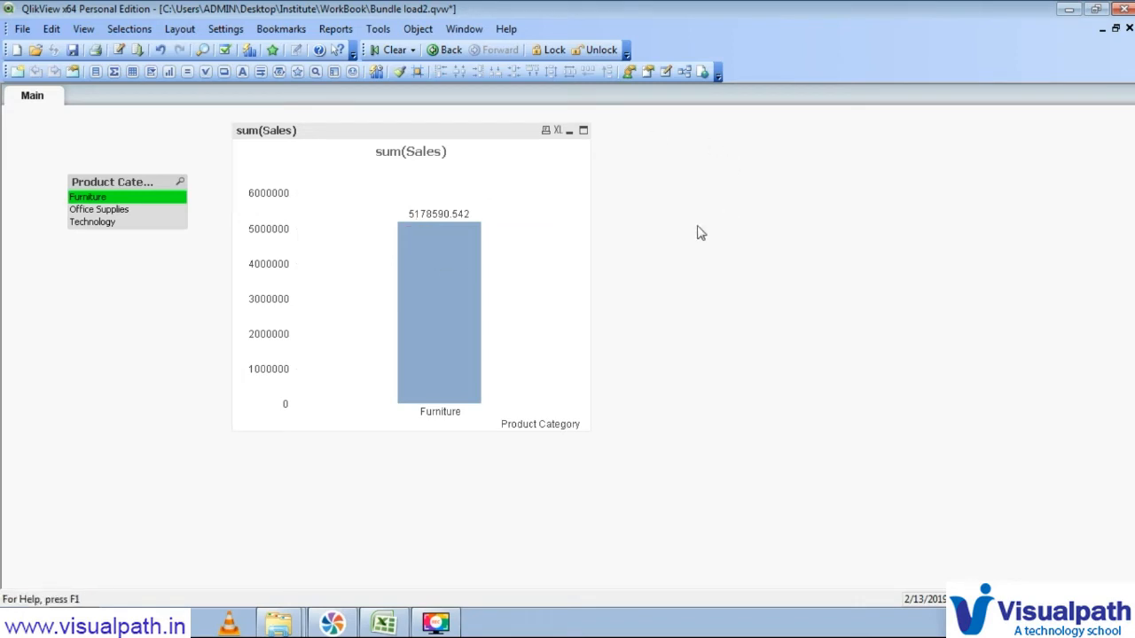
click(125, 211)
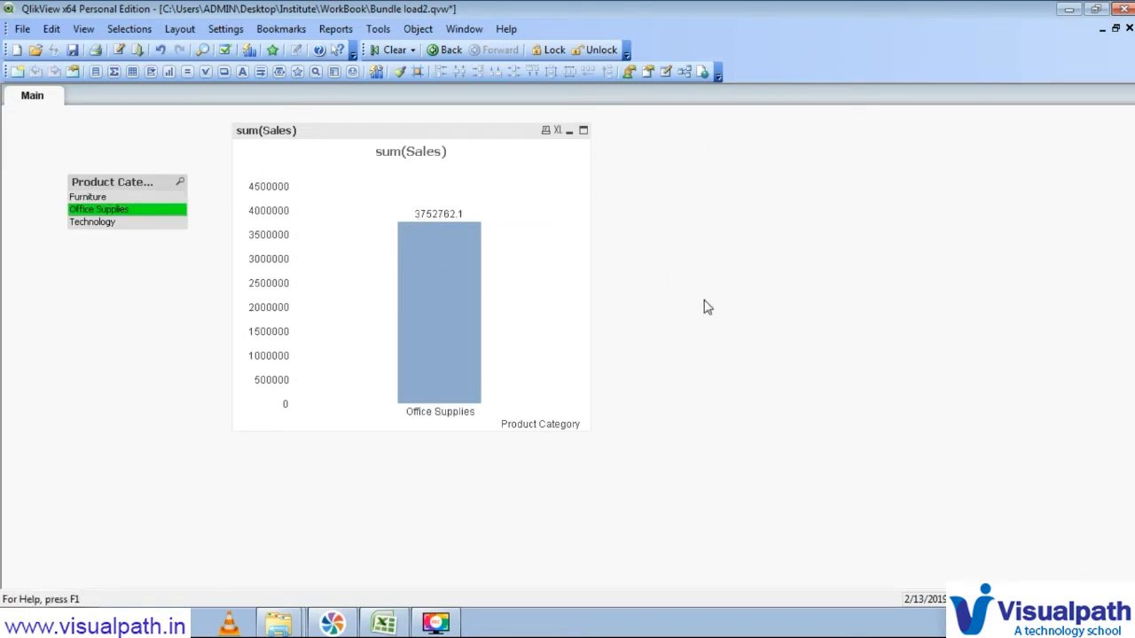
key(Down)
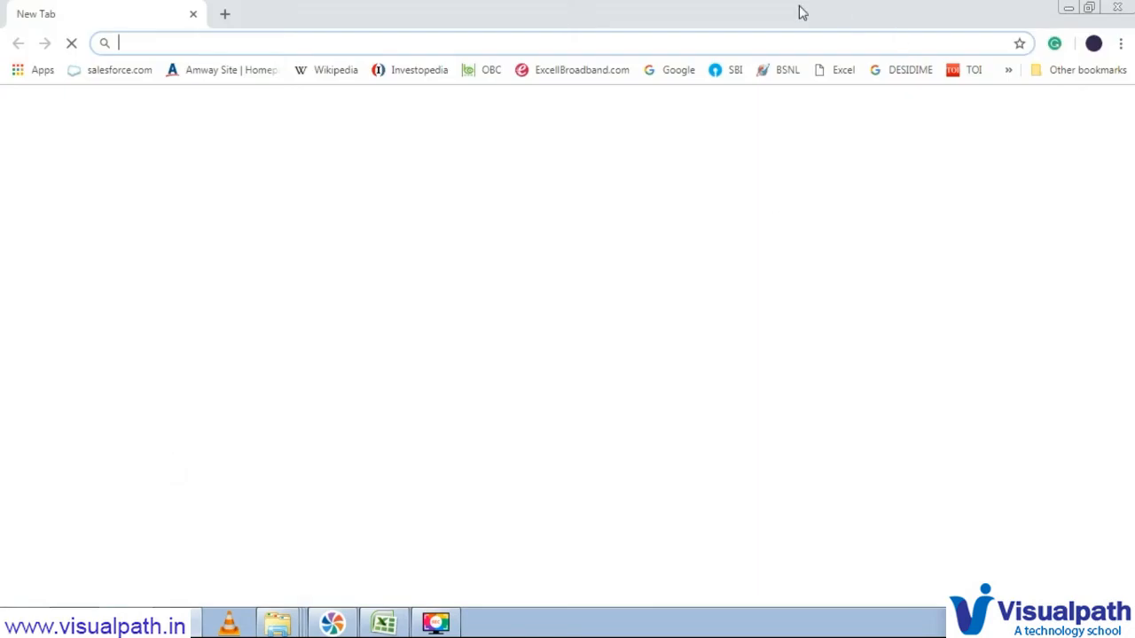
- In Chrome, open Google and search for "red circle" images
click(653, 80)
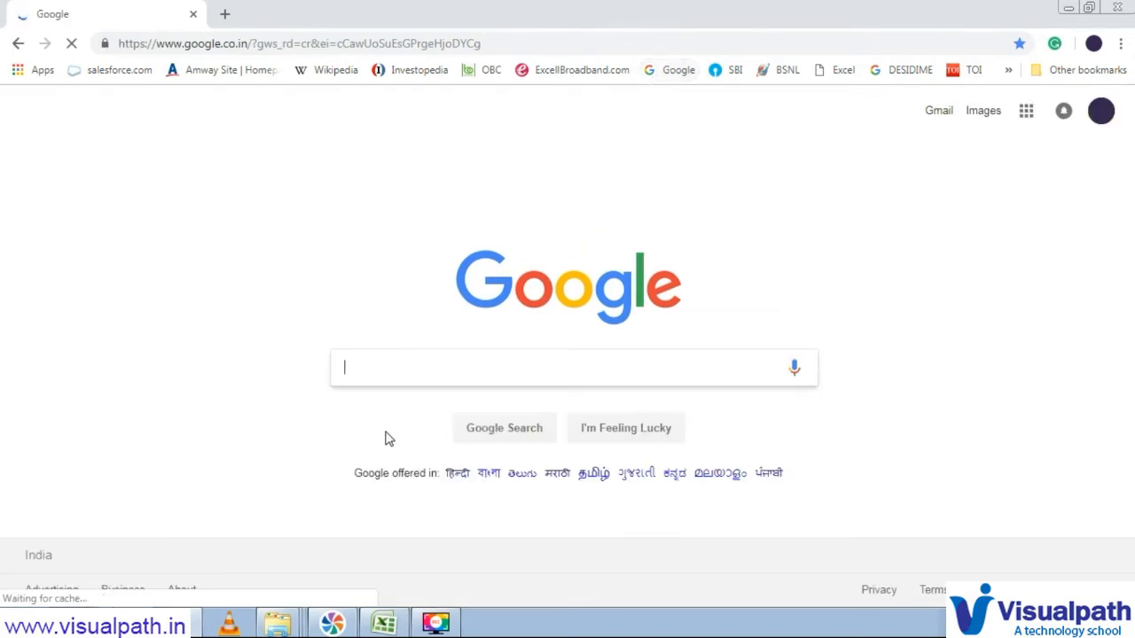
text(Redd)
key(BackSpace)
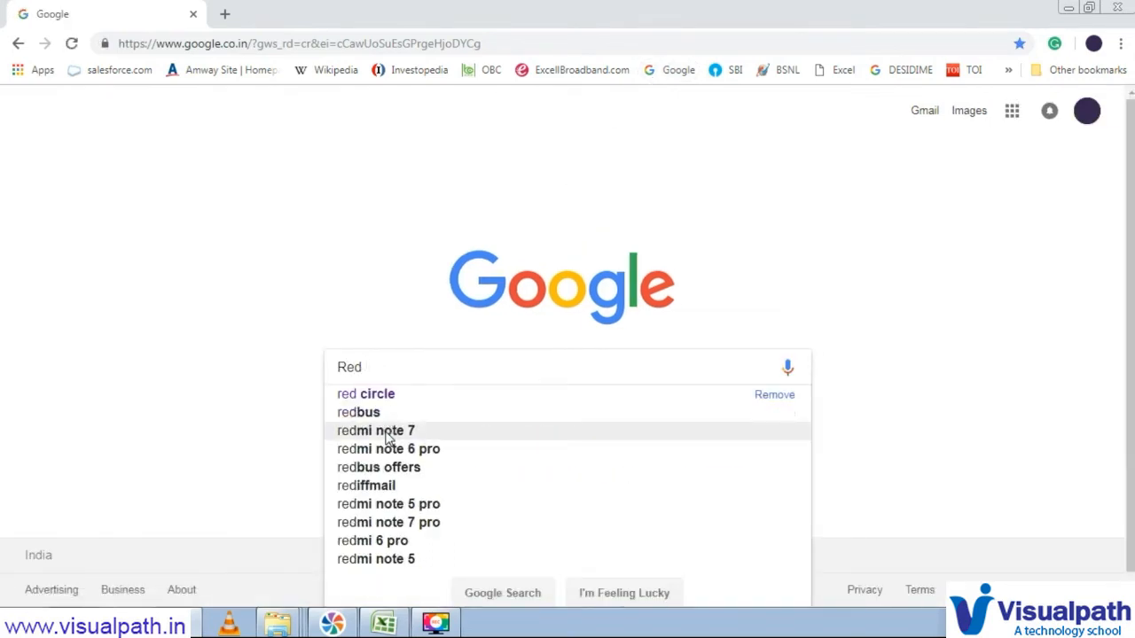
key(Down)
key(Down)
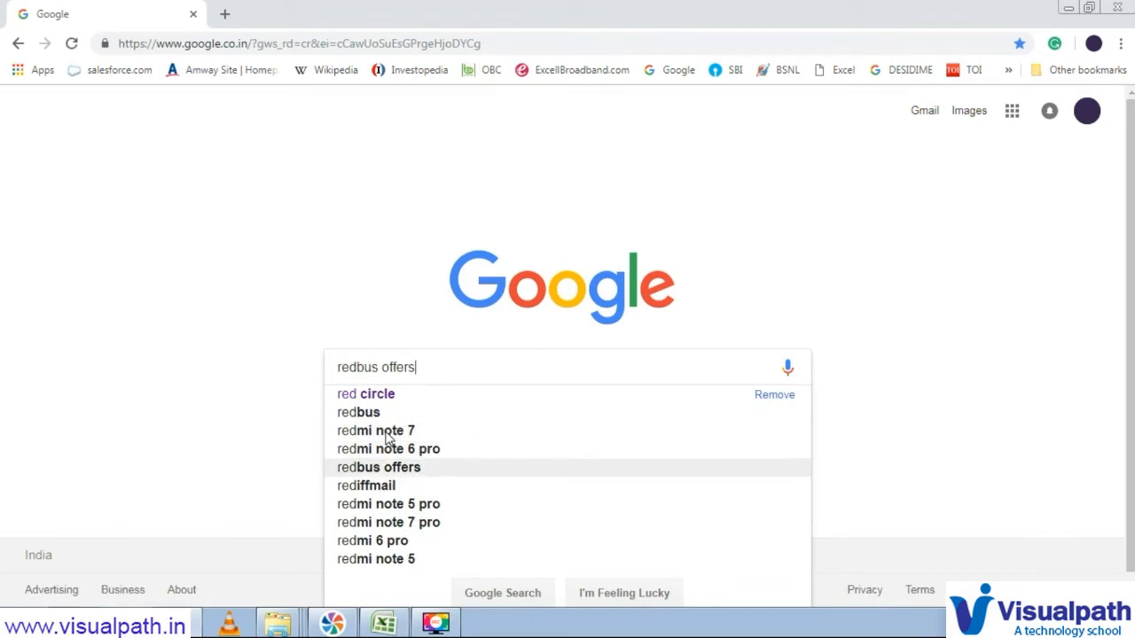
click(364, 395)
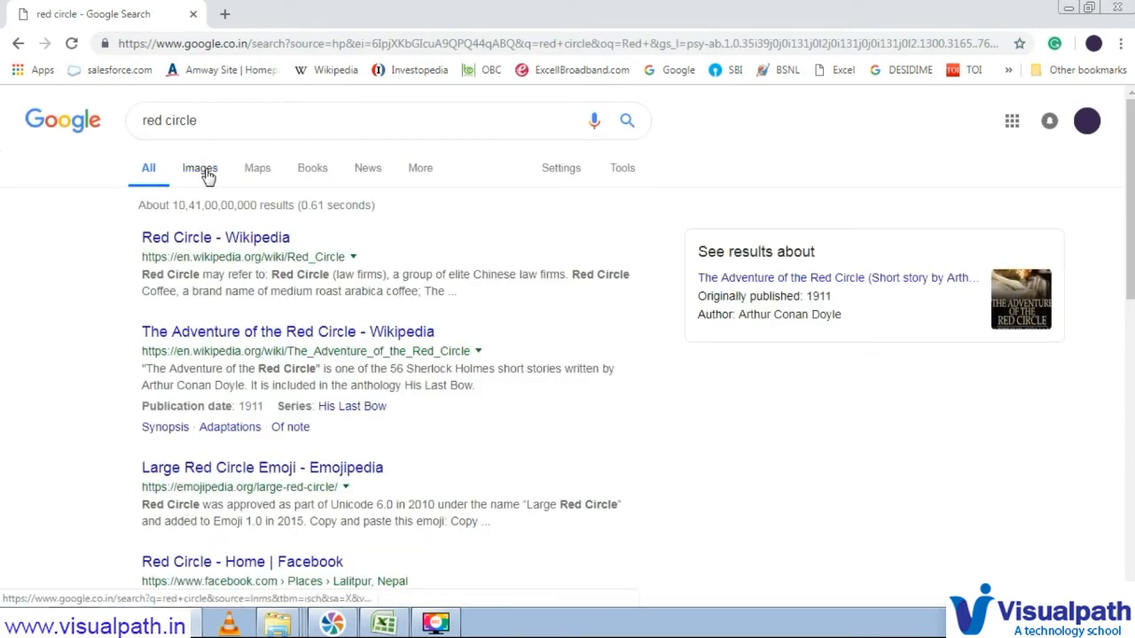
click(204, 173)
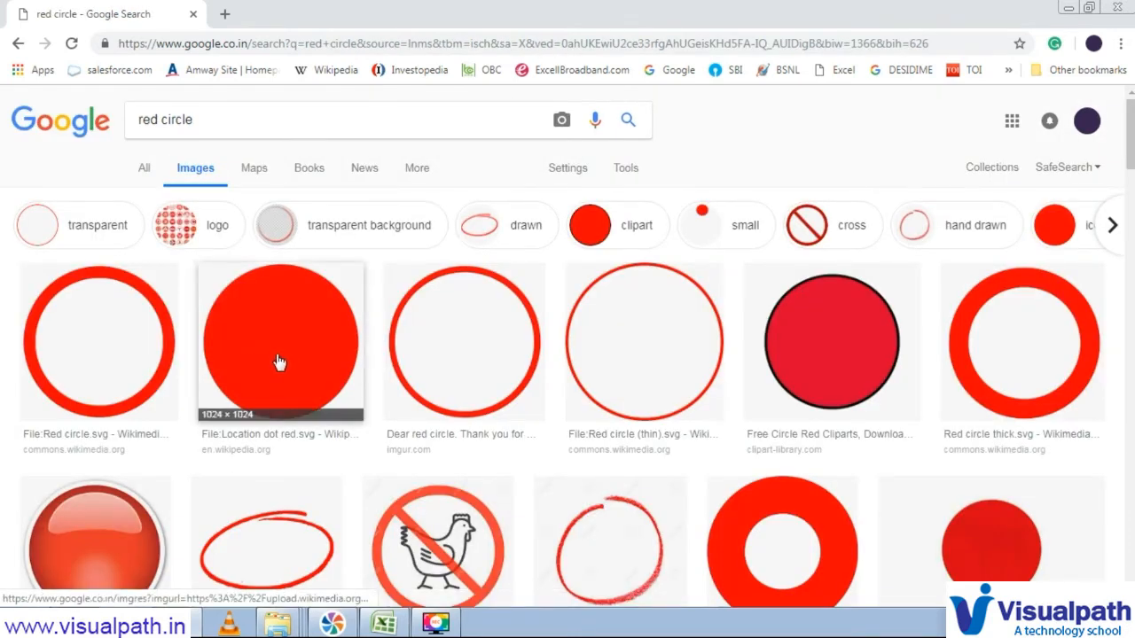
- Start saving the solid red circle image and browse to the Desktop folder Institute > Data Sources > image
right_click(277, 355)
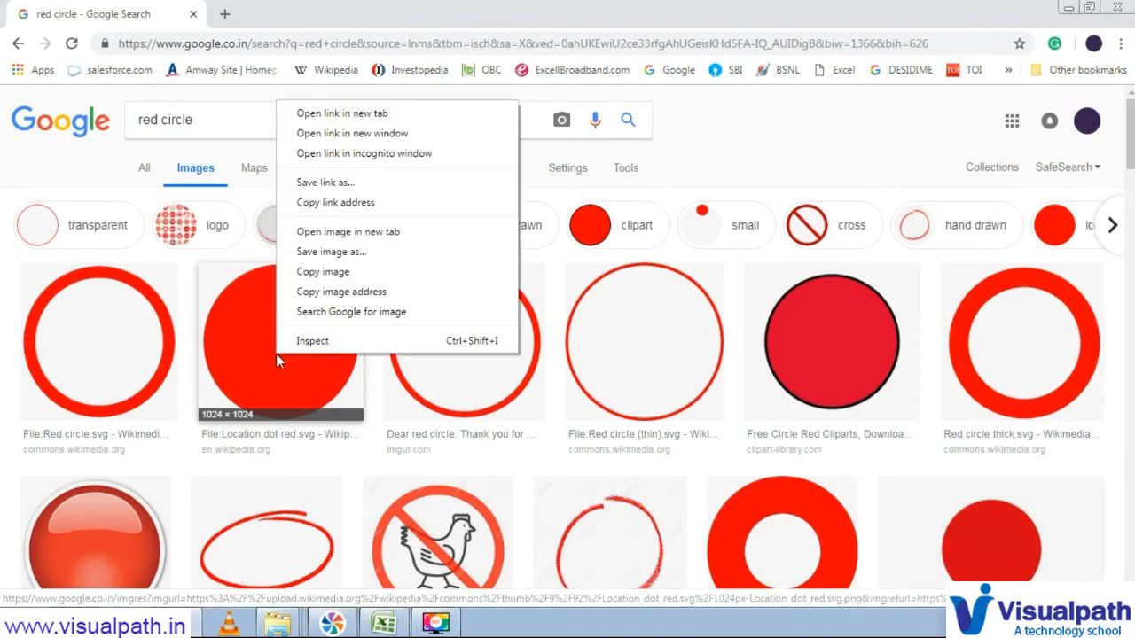
click(317, 254)
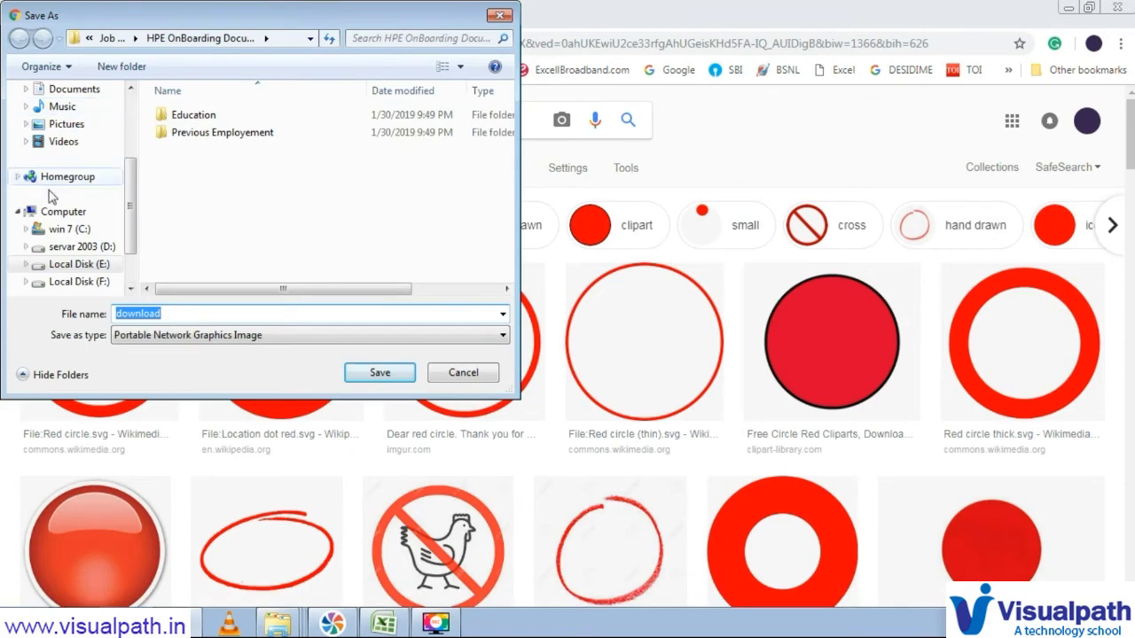
scroll(133, 229, down, 1)
scroll(80, 177, up, 4)
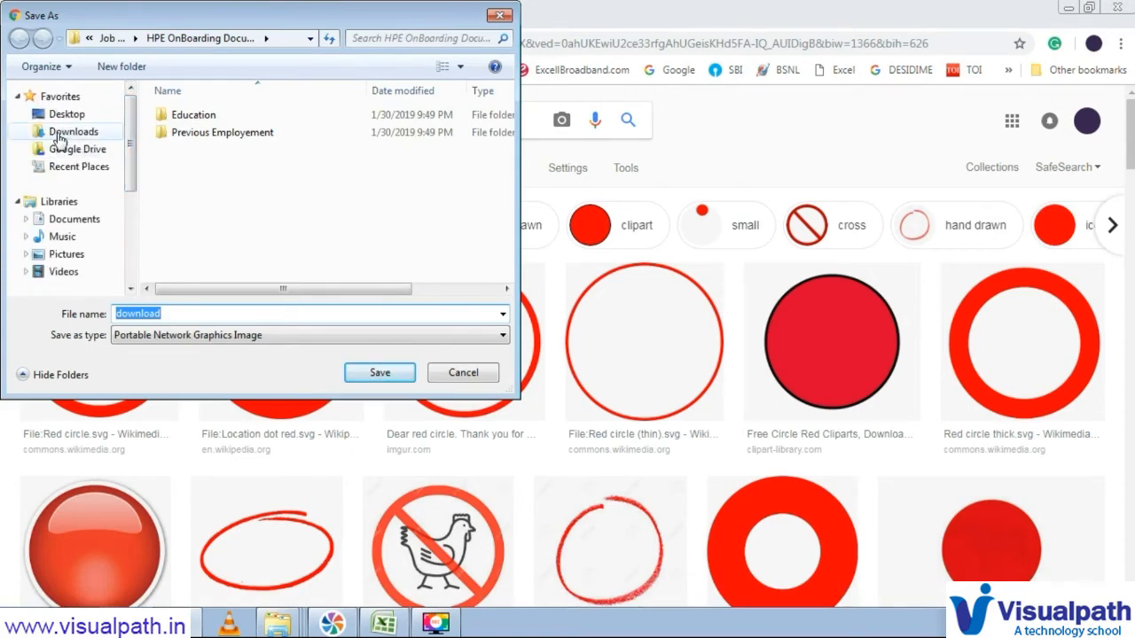
click(75, 119)
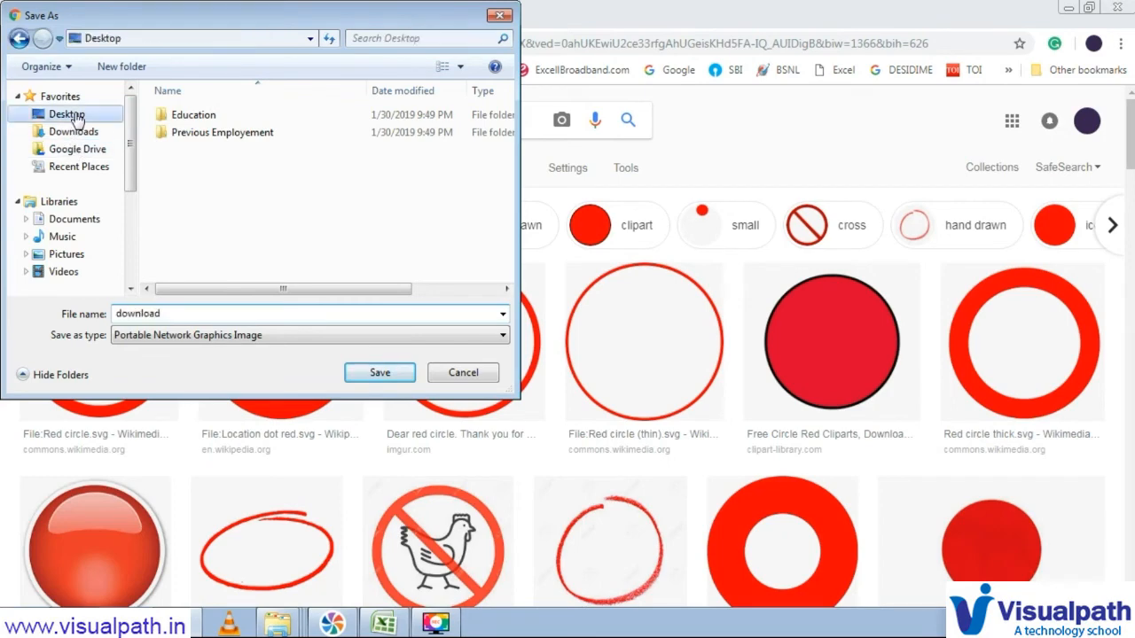
click(260, 220)
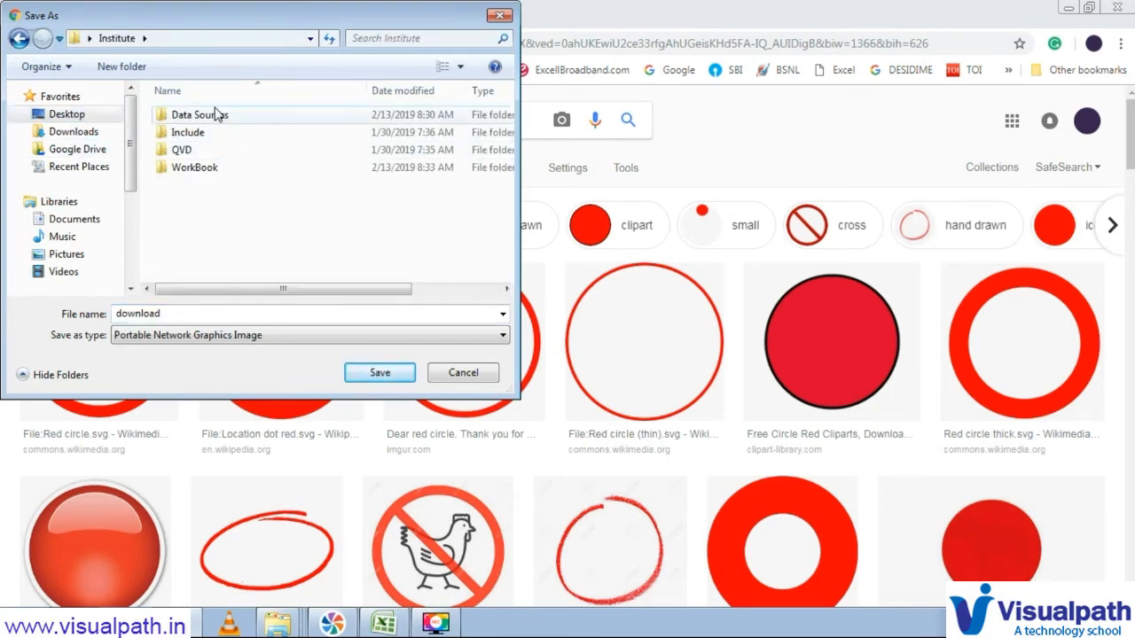
double_click(217, 115)
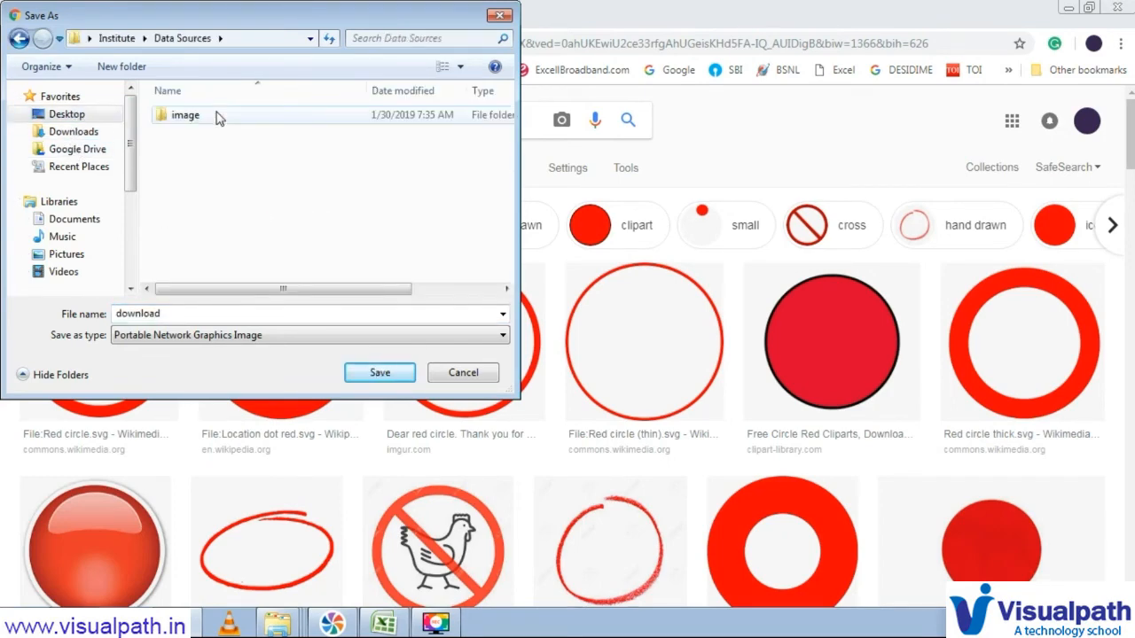
double_click(219, 118)
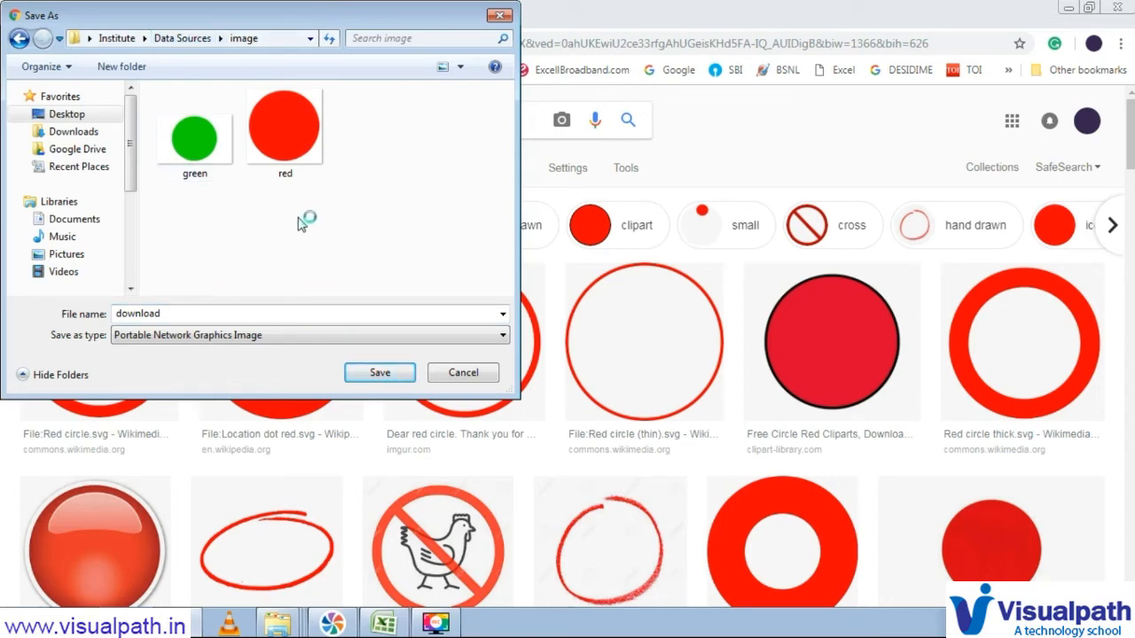
- Name the image file Red1 and save it as a Portable Network Graphics Image
double_click(153, 314)
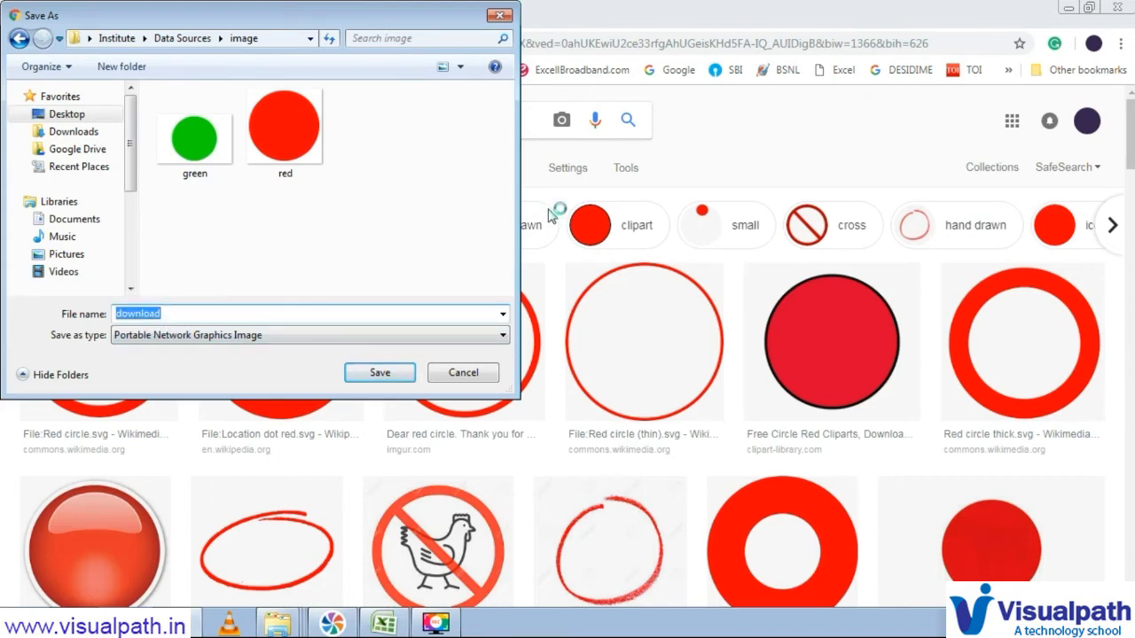
text(Red)
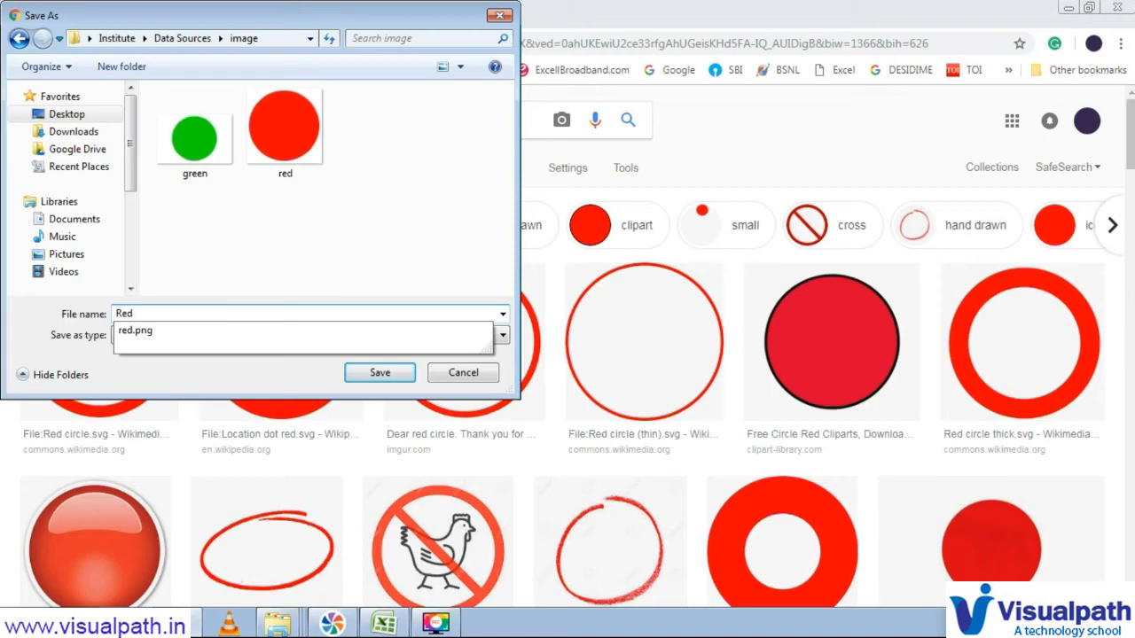
text(1)
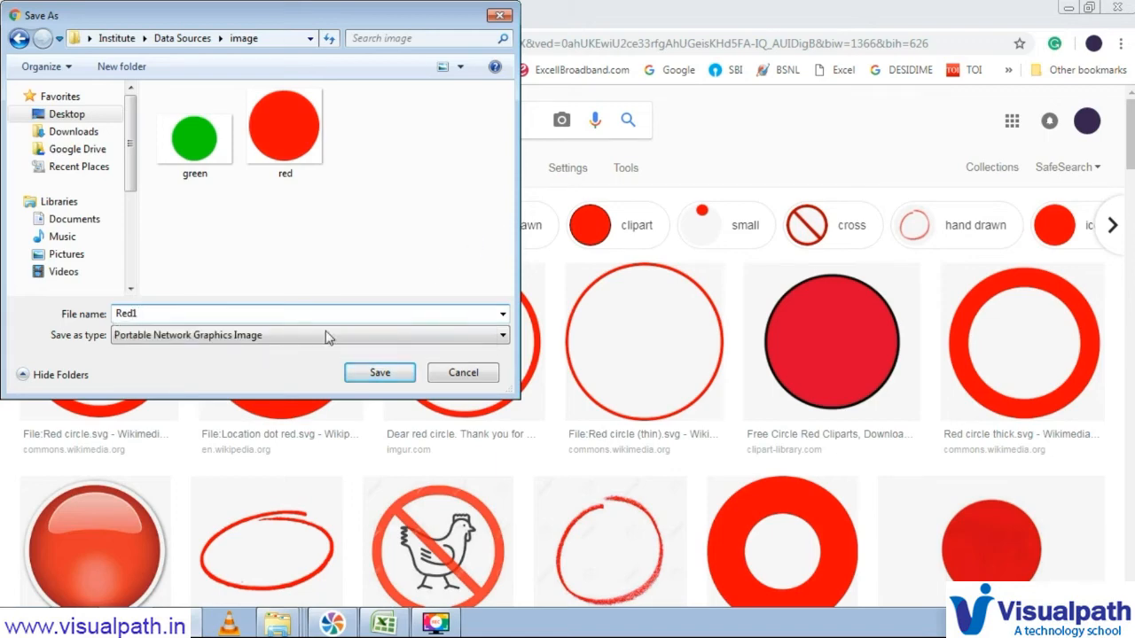
click(278, 344)
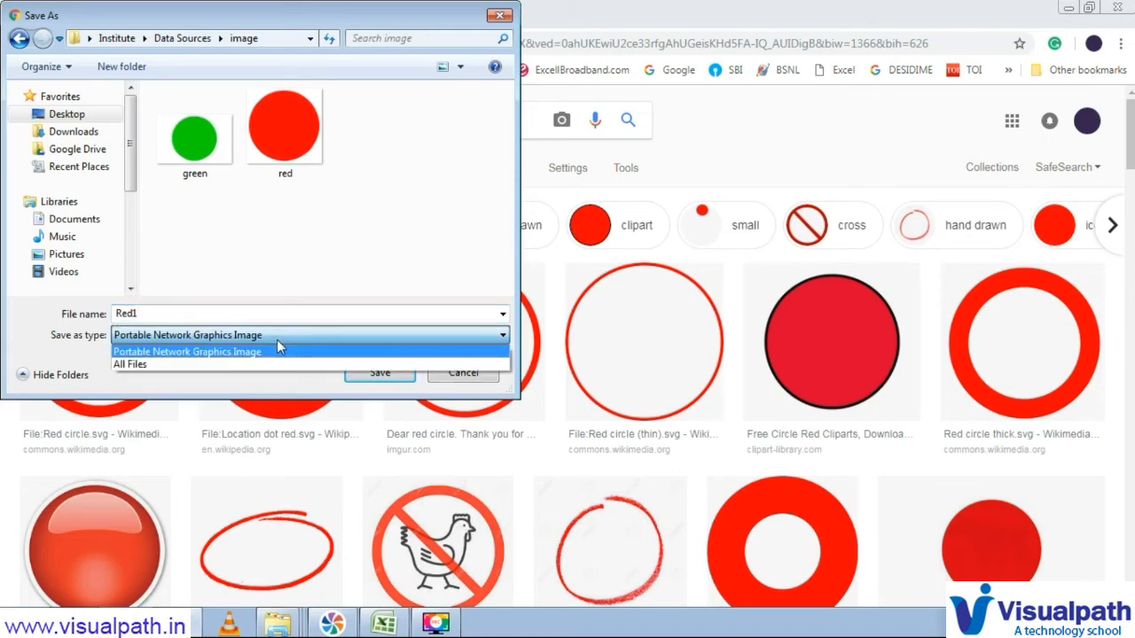
click(276, 343)
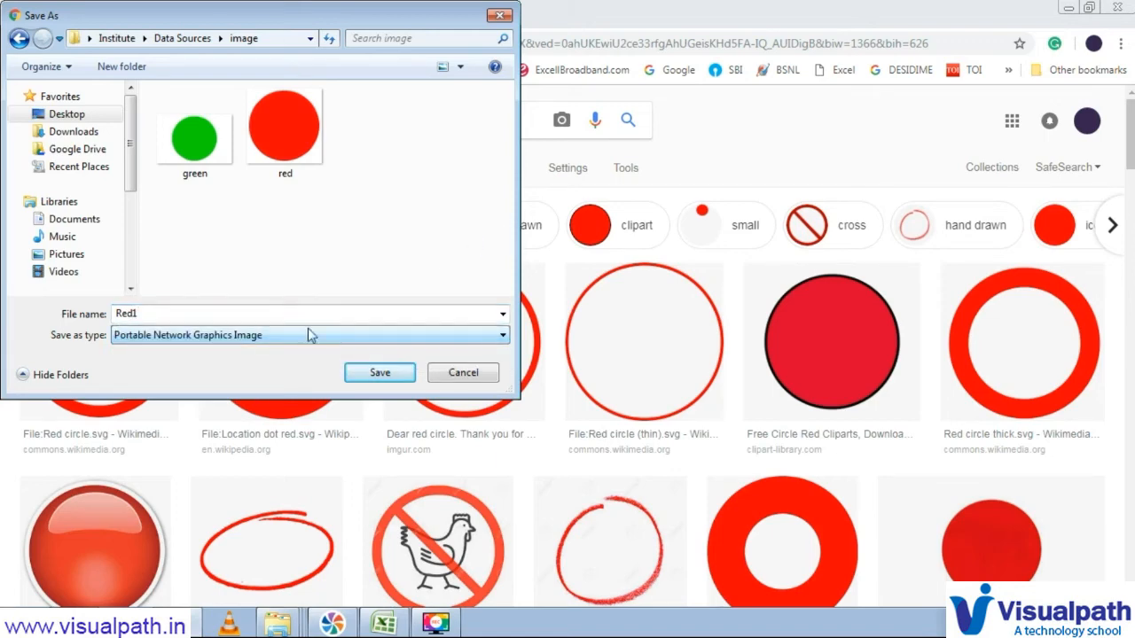
click(390, 376)
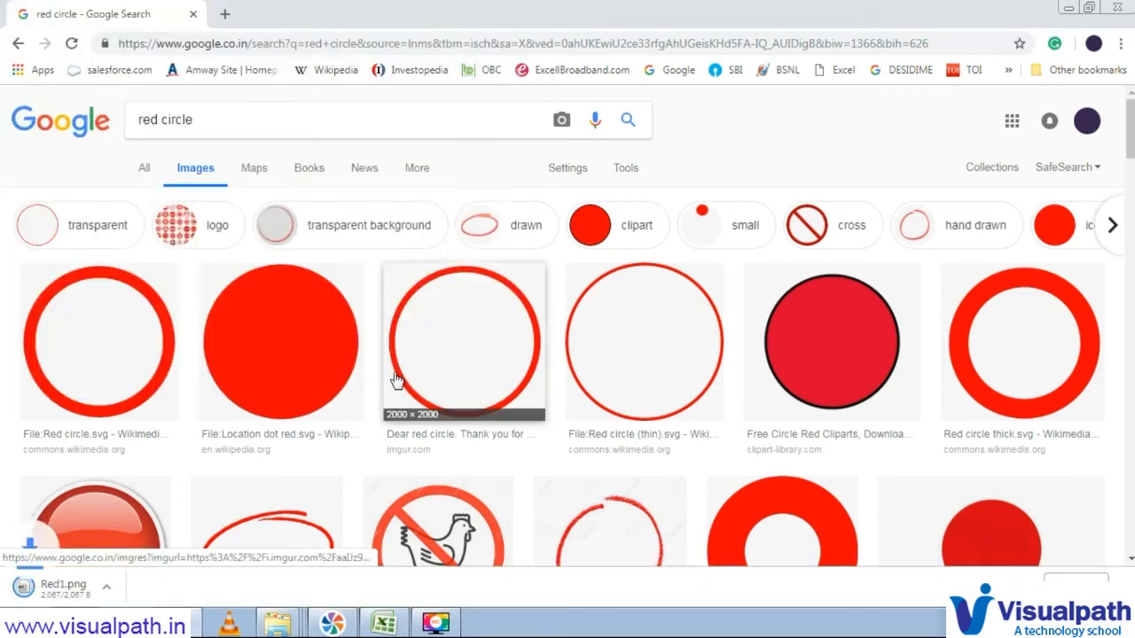
- Change the image search to "green circle"
double_click(151, 118)
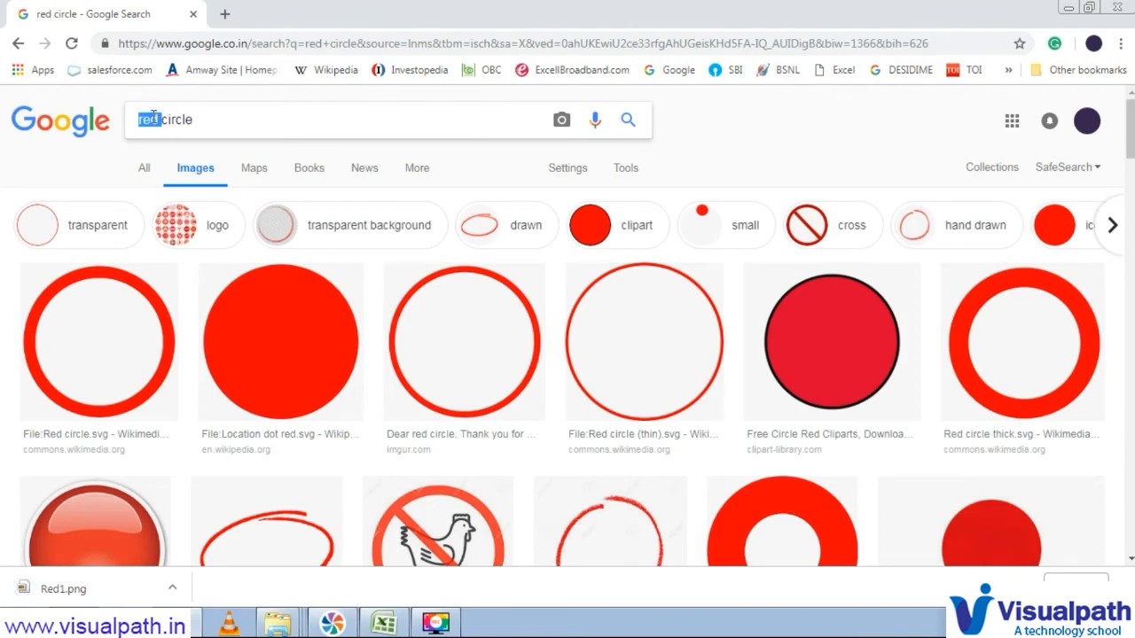
text(green)
key(Return)
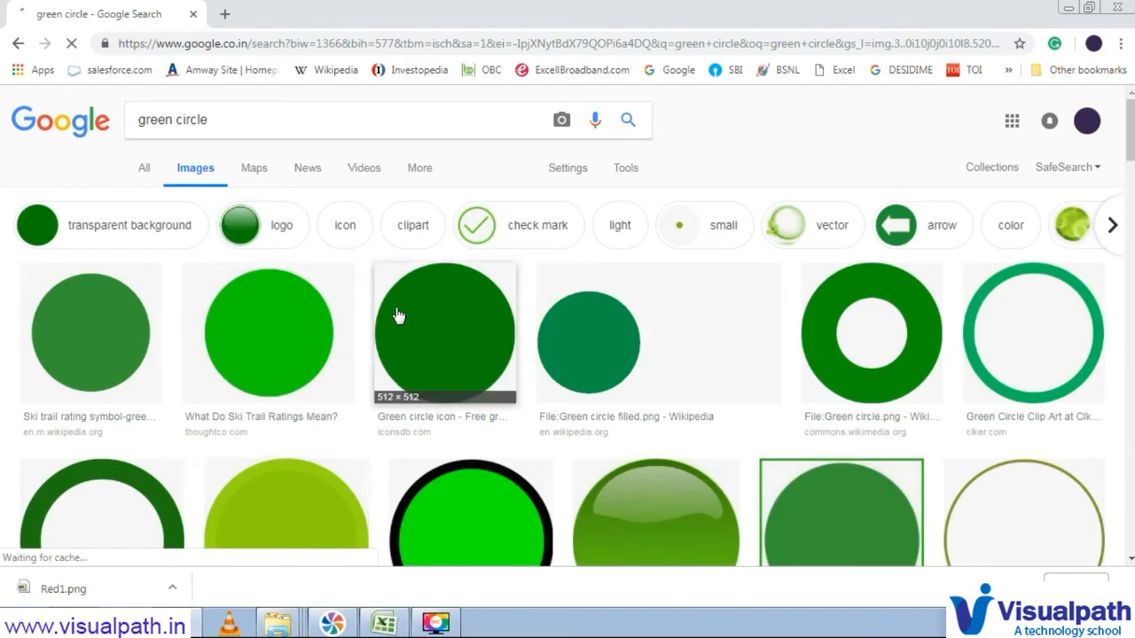
- Save the dark green 512 × 512 circle image as green1, a Portable Network Graphics Image, in the image folder
right_click(429, 352)
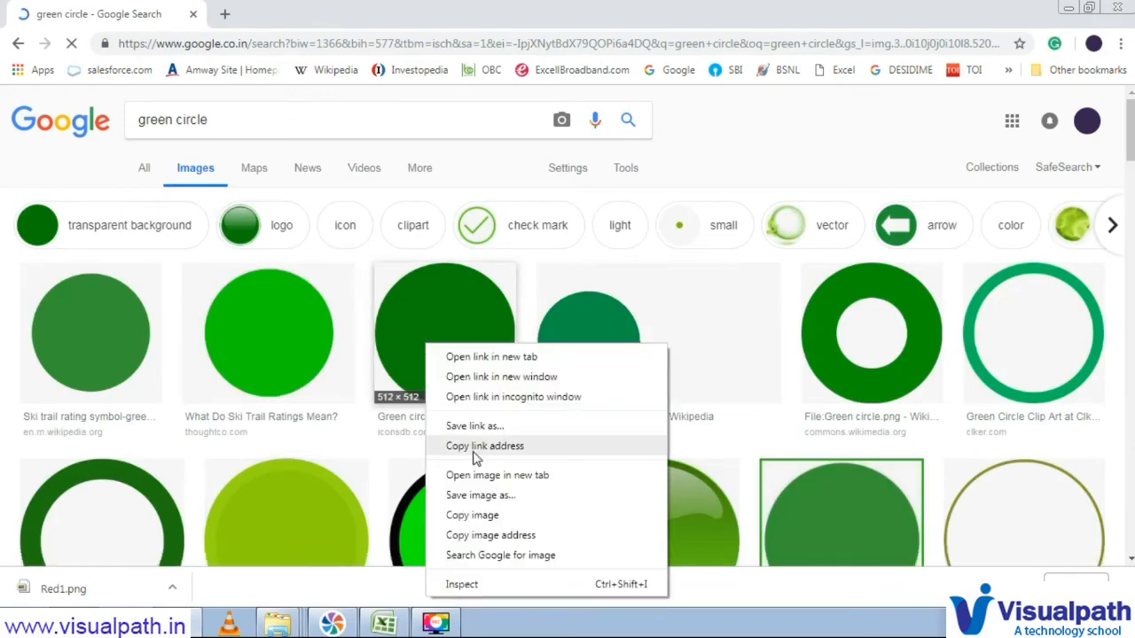
click(511, 500)
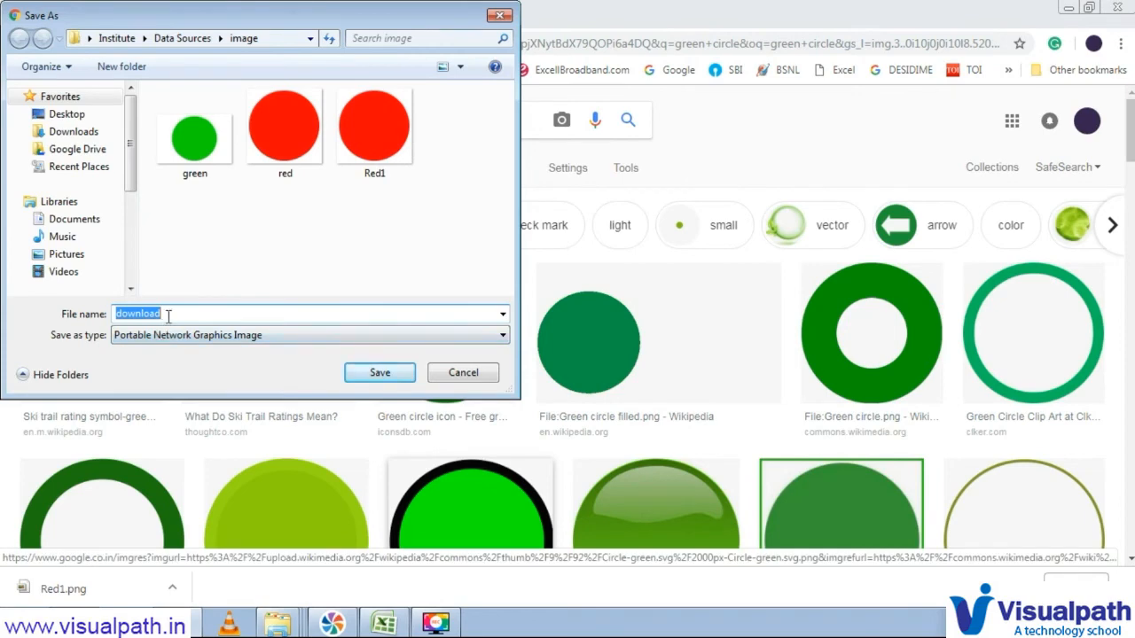
text(green2)
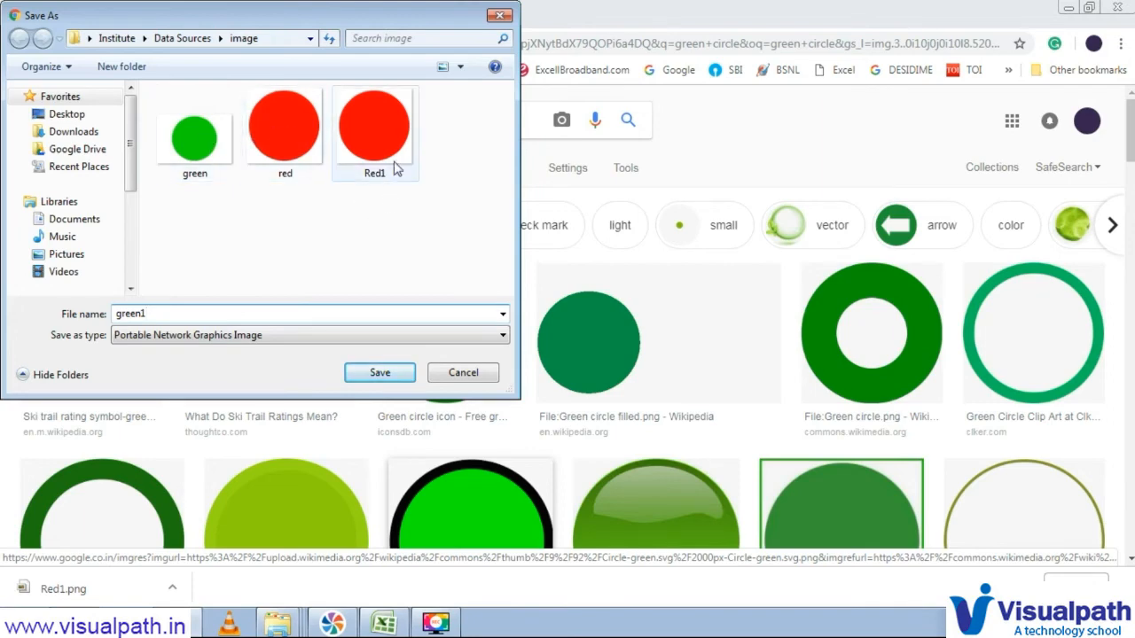
click(379, 372)
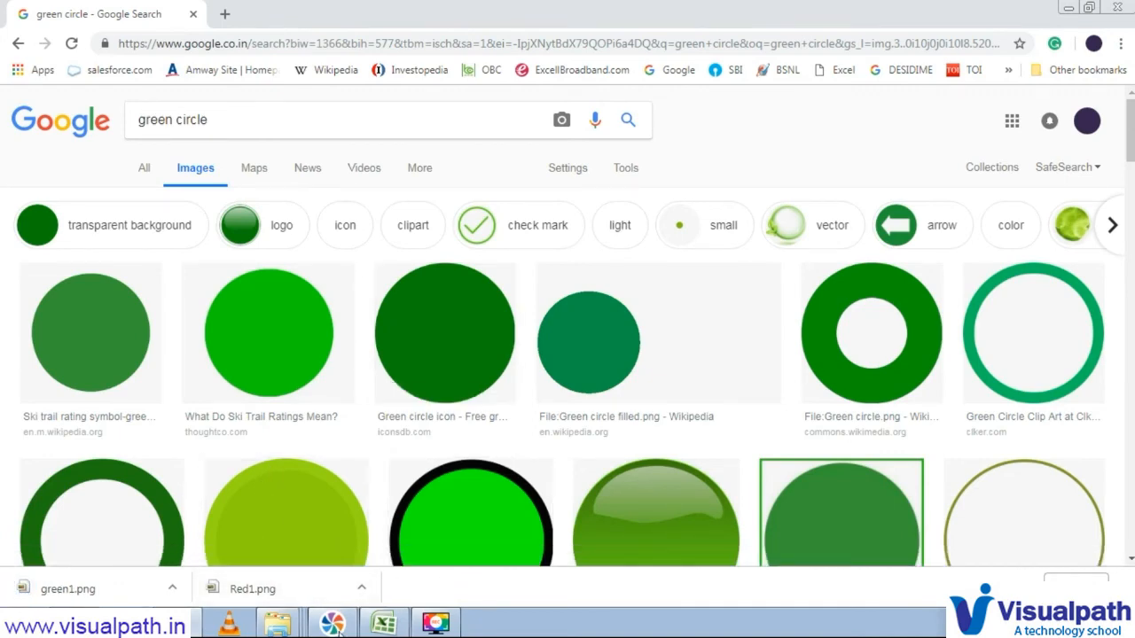
- In Windows Explorer, open Data Sources > image and delete the older images named green and red
mouse_move(286, 630)
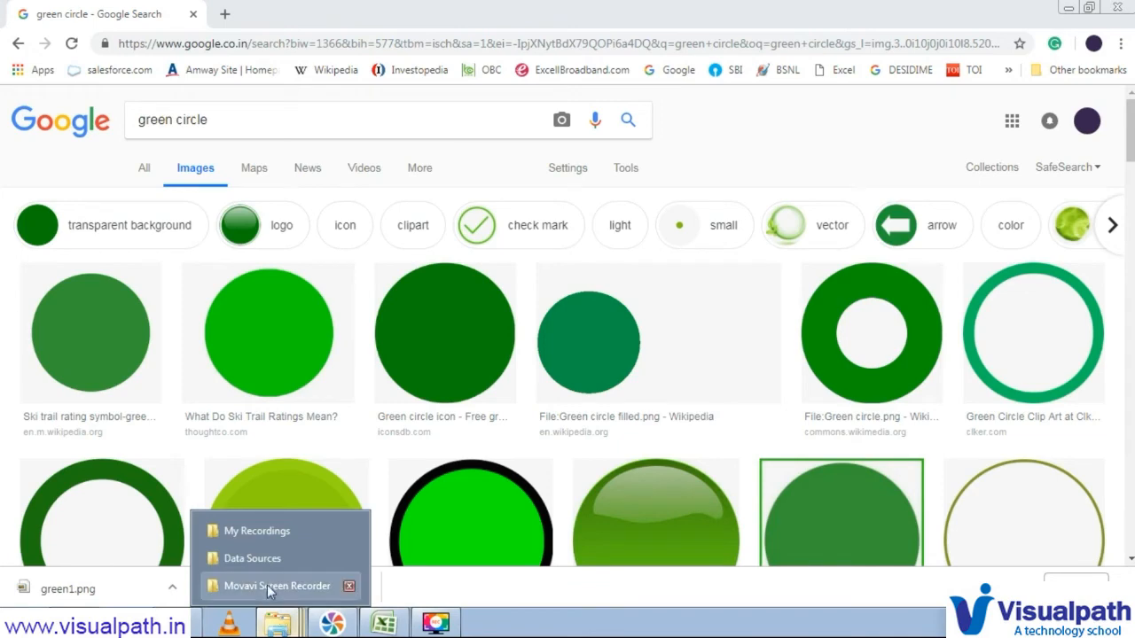
click(258, 559)
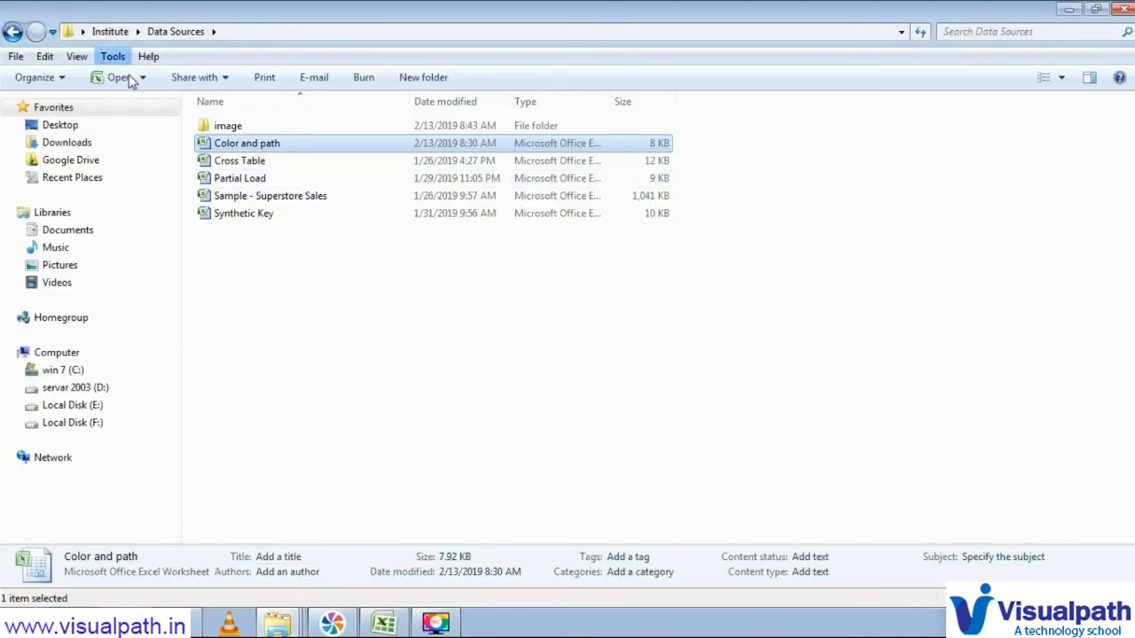
double_click(235, 126)
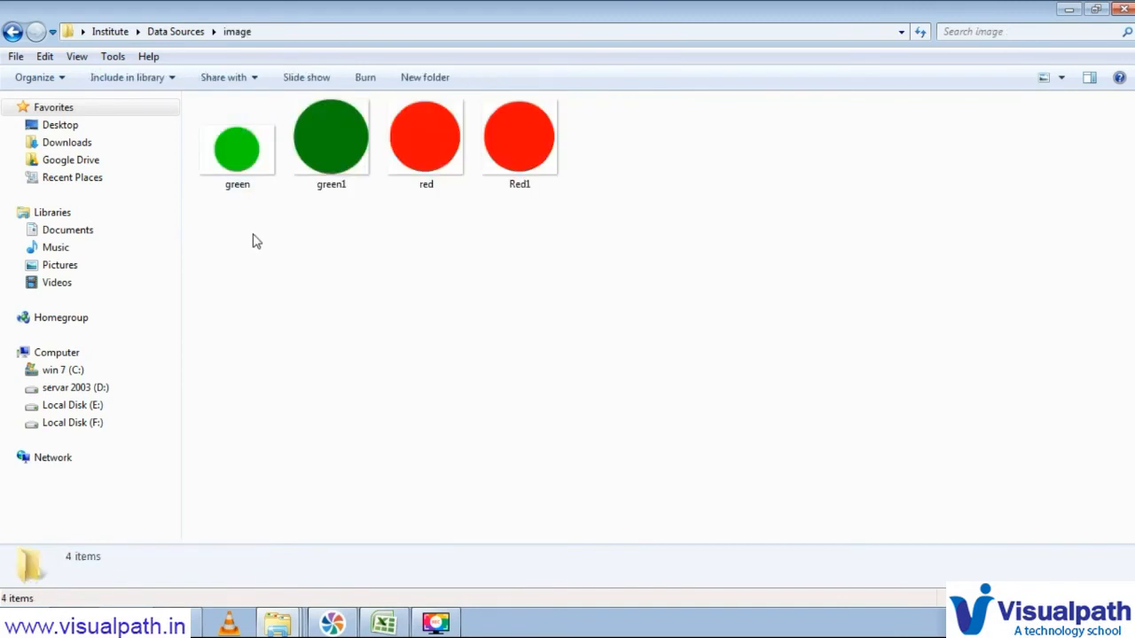
click(247, 172)
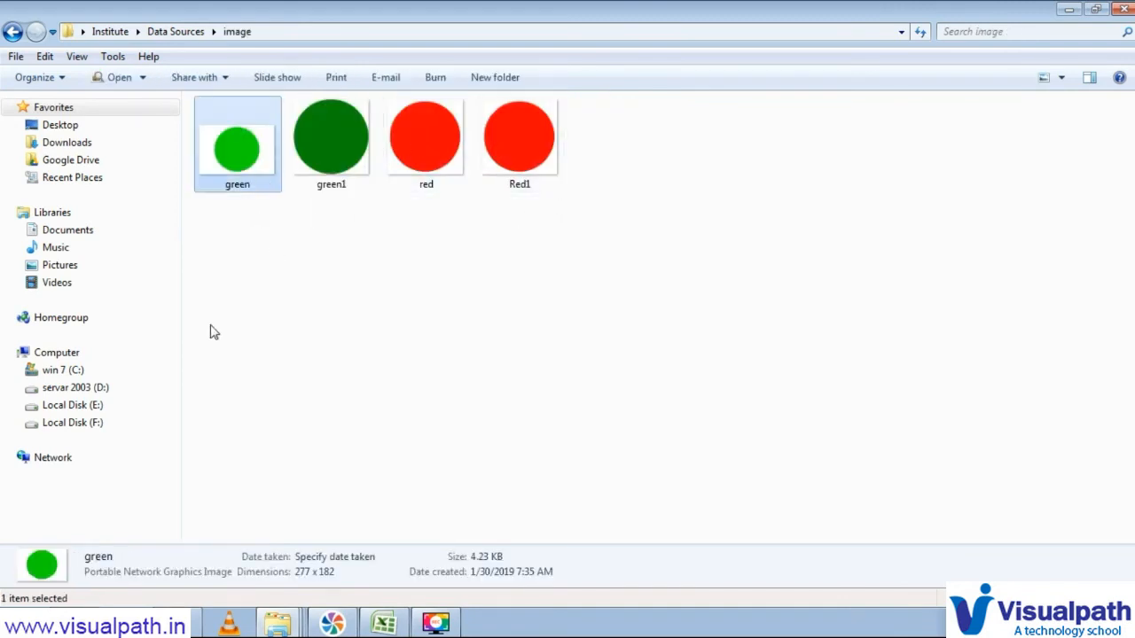
key(Delete)
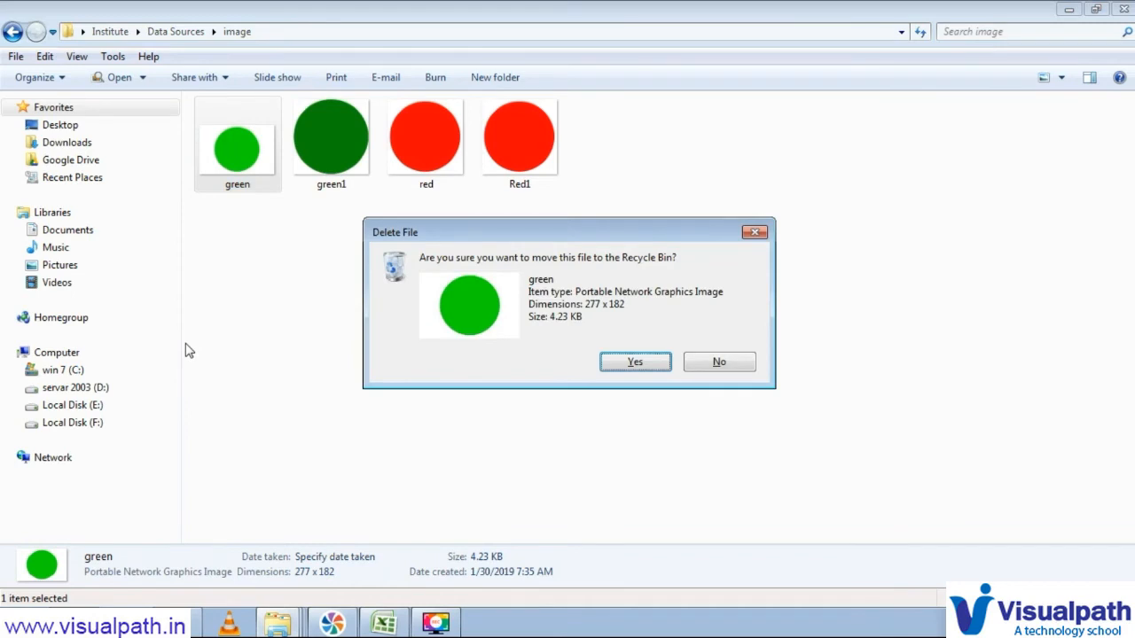
key(Return)
click(311, 145)
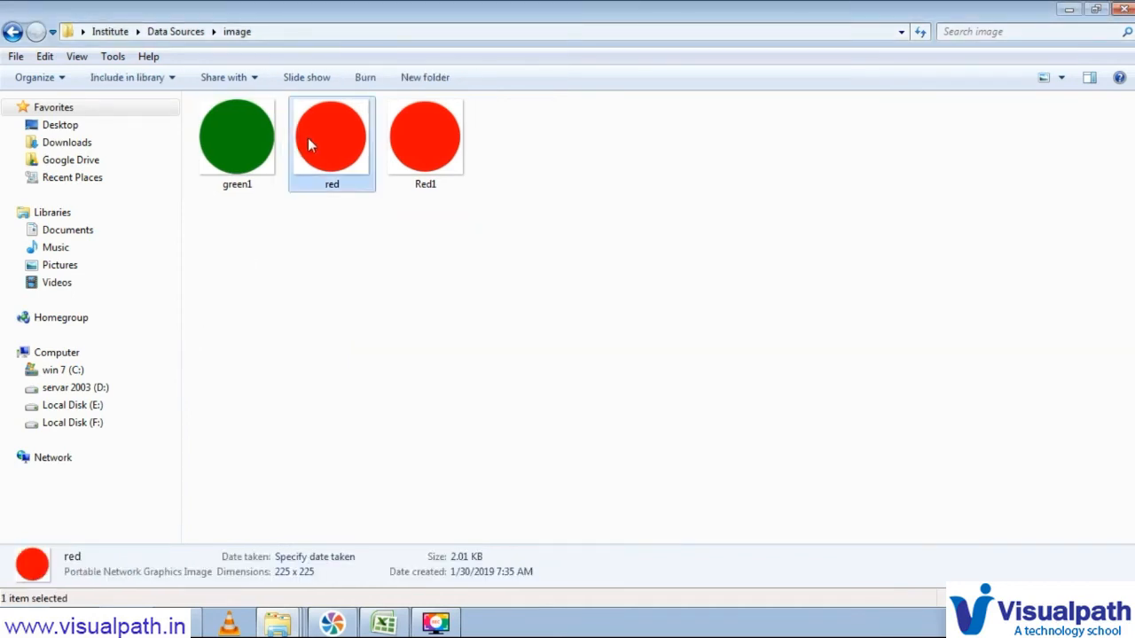
key(Delete)
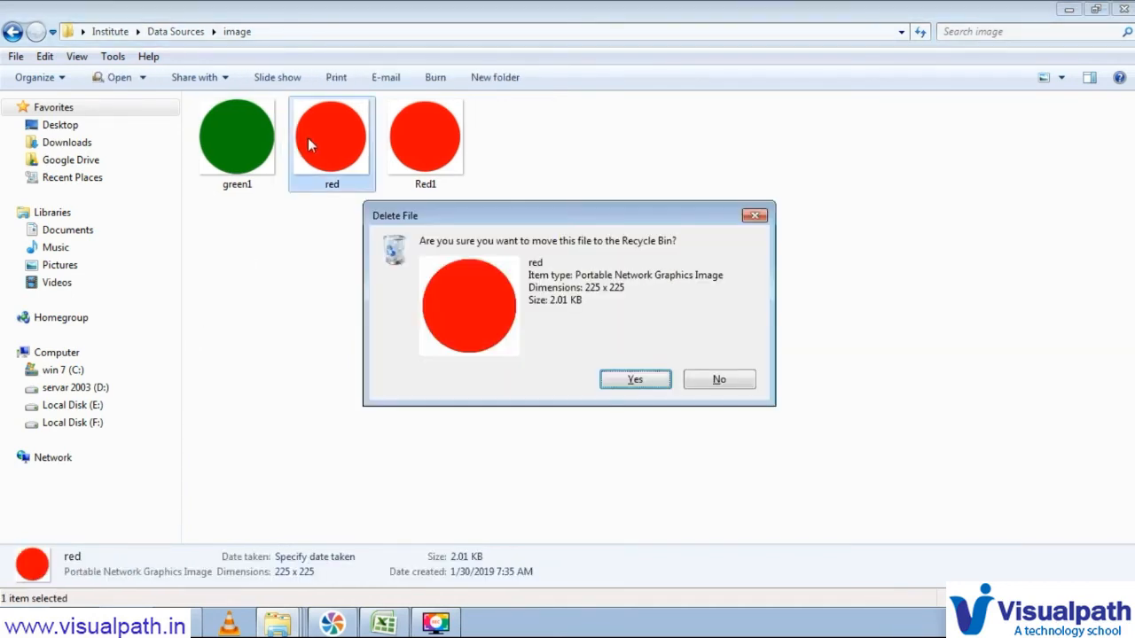
key(Return)
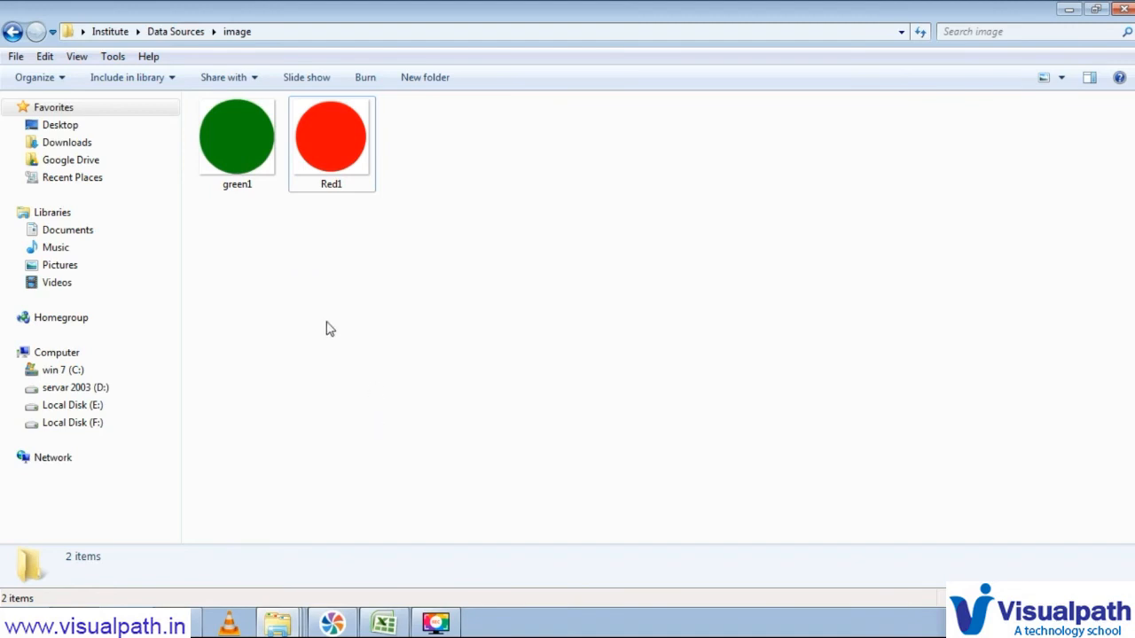
- Open the Color and path workbook from the Data Sources folder and check its three sheets, ending on Sheet1
click(171, 33)
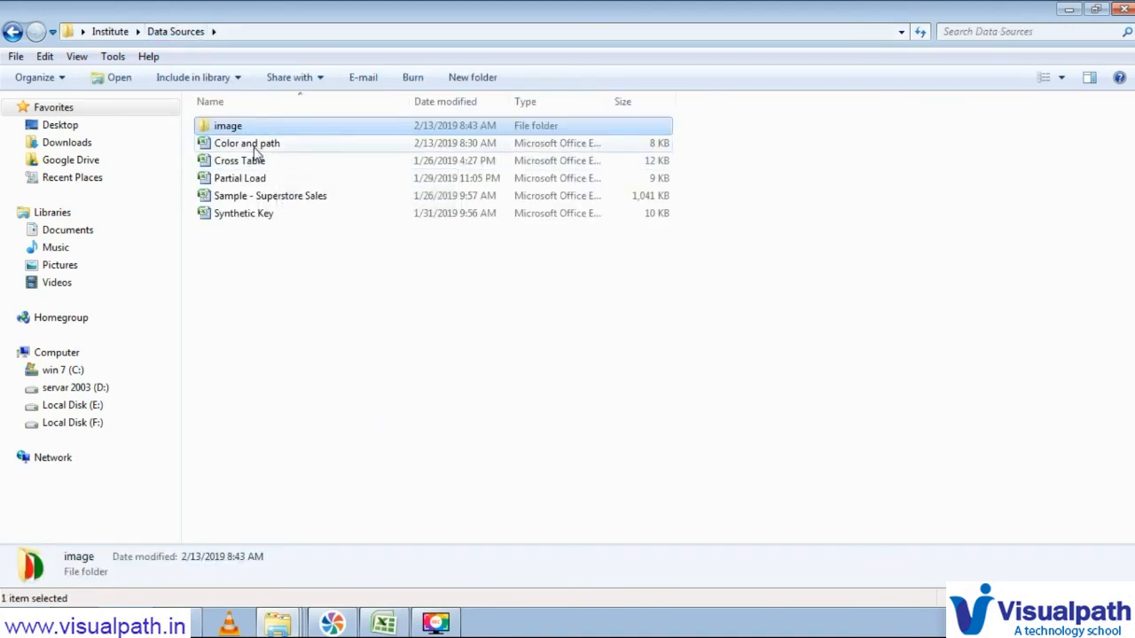
click(252, 149)
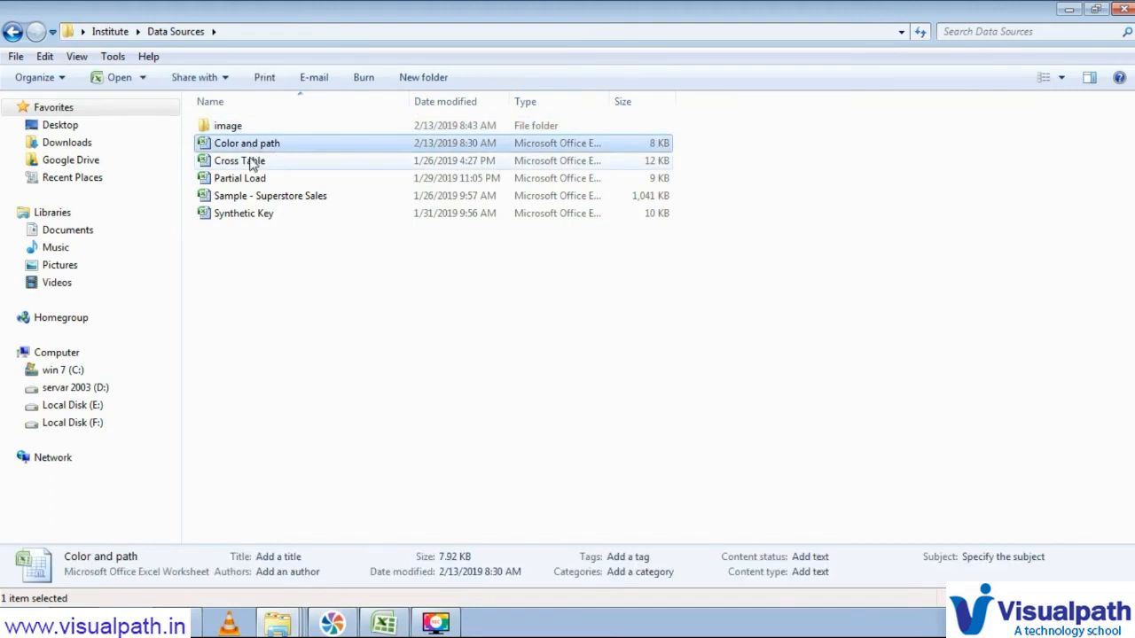
click(252, 160)
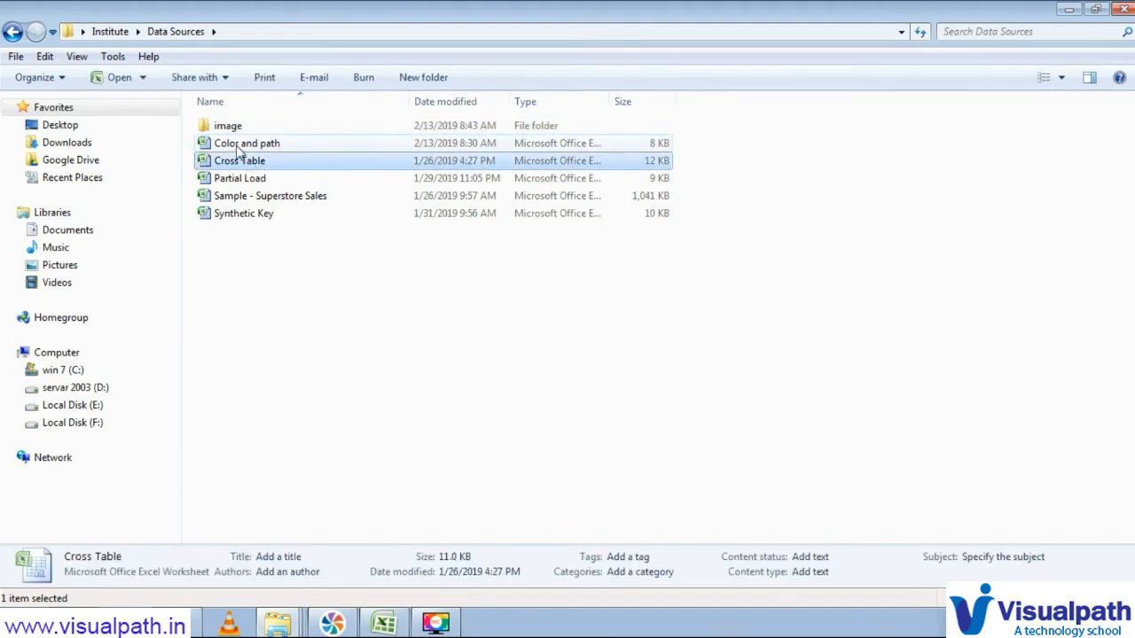
click(264, 148)
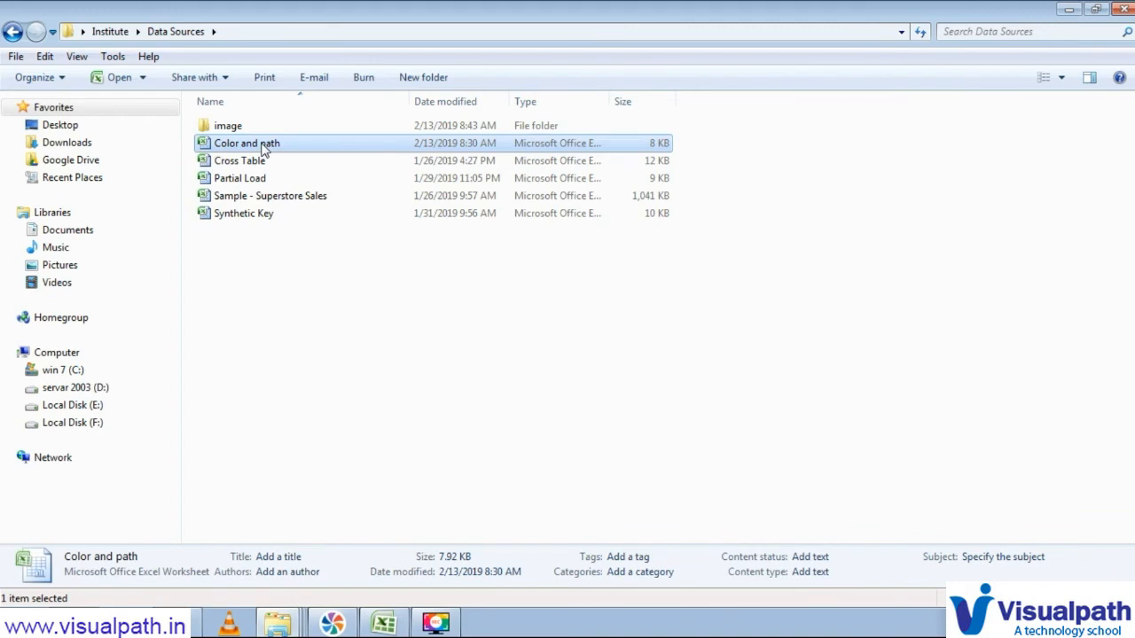
double_click(264, 148)
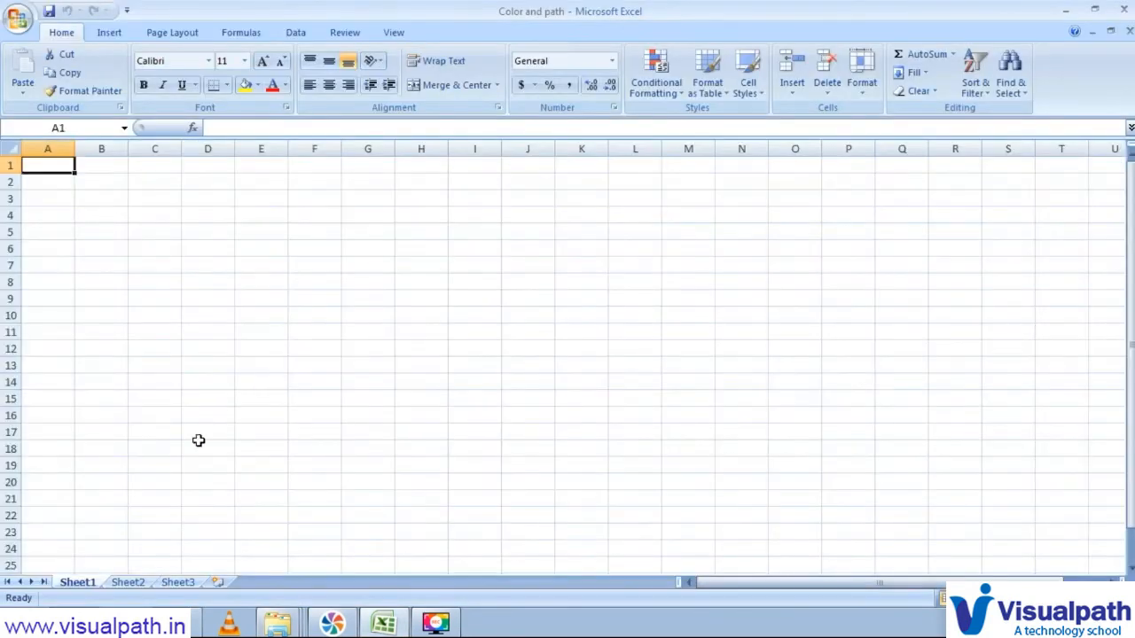
click(131, 584)
click(177, 584)
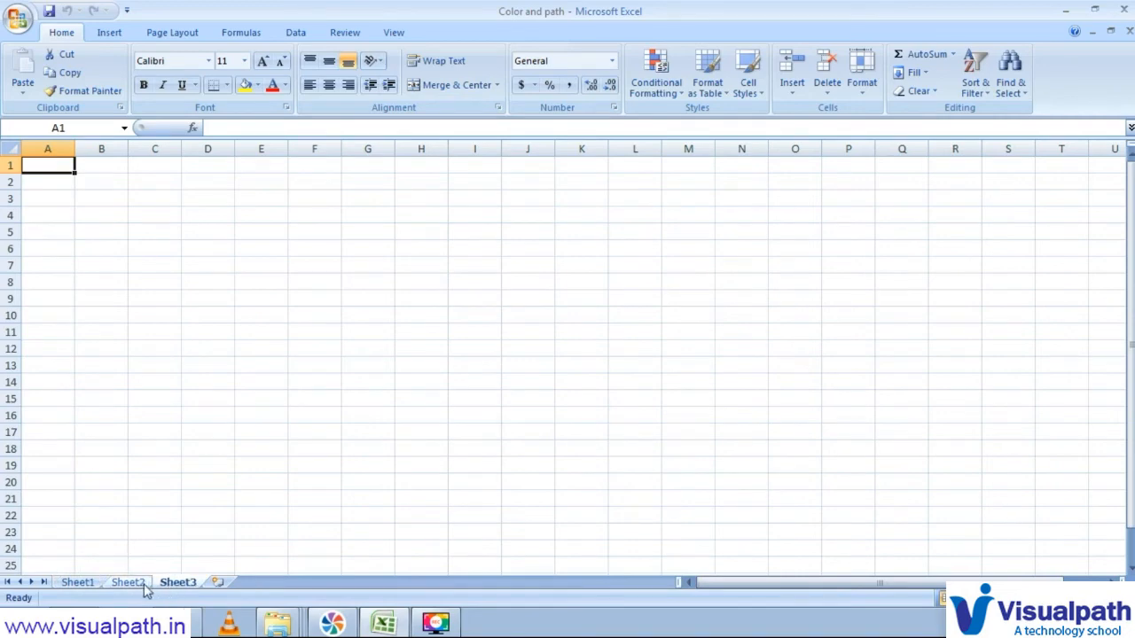
click(87, 587)
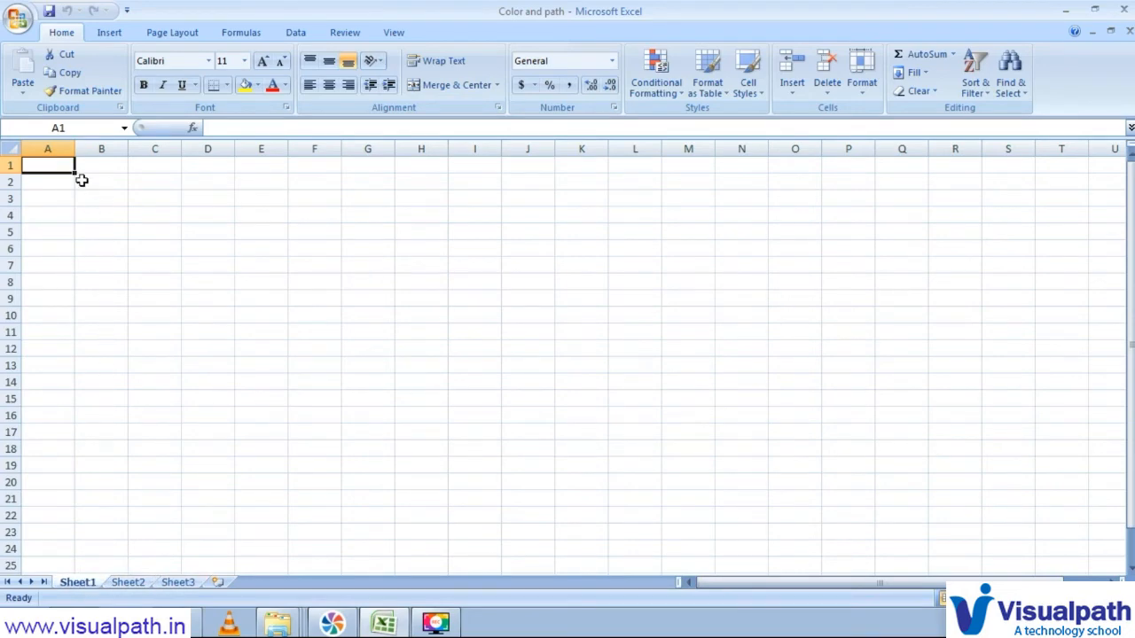
- Enter the headers Color Name in A1 and Color Path in B1, and fit both column widths to their text
click(60, 185)
click(46, 169)
text(Co)
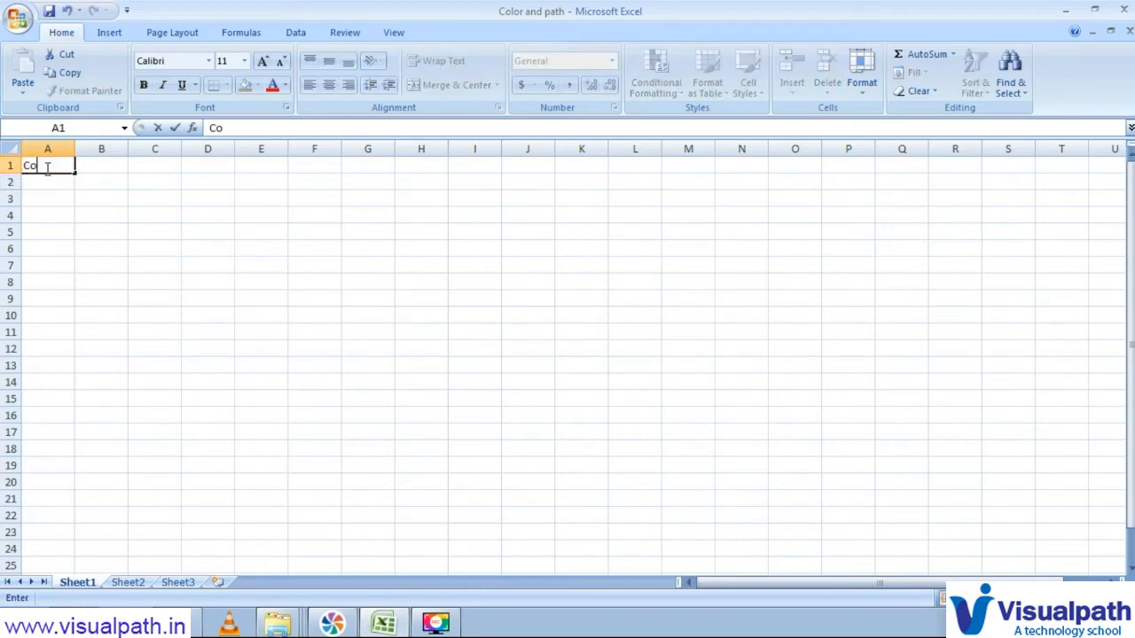
text(lor Name)
key(Tab)
text(Co)
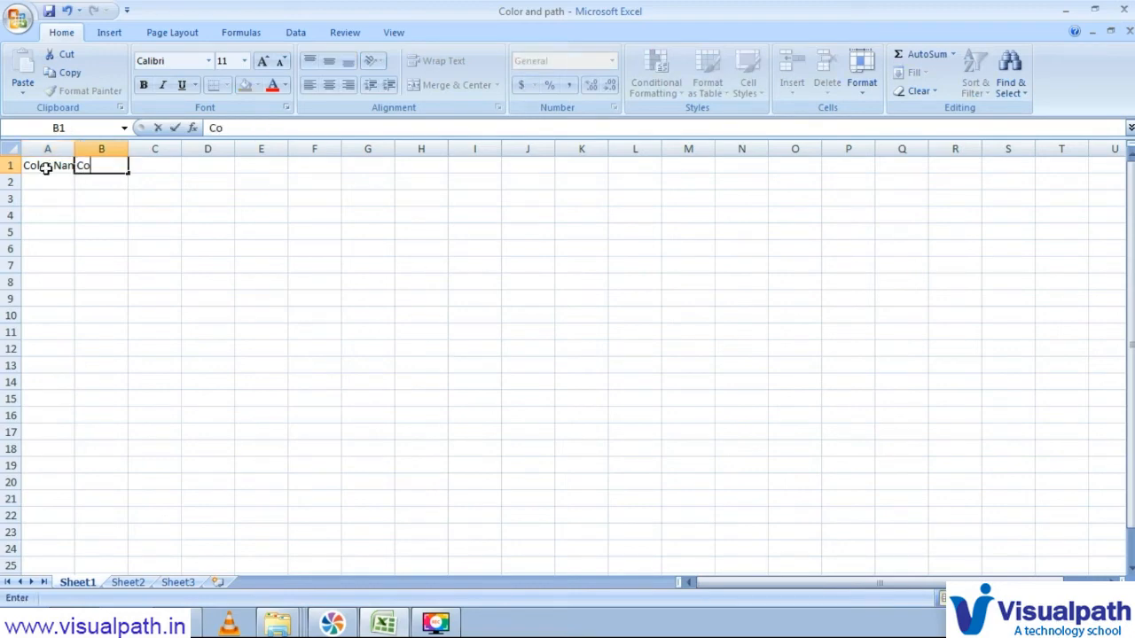
text(lou)
text( Path)
key(Return)
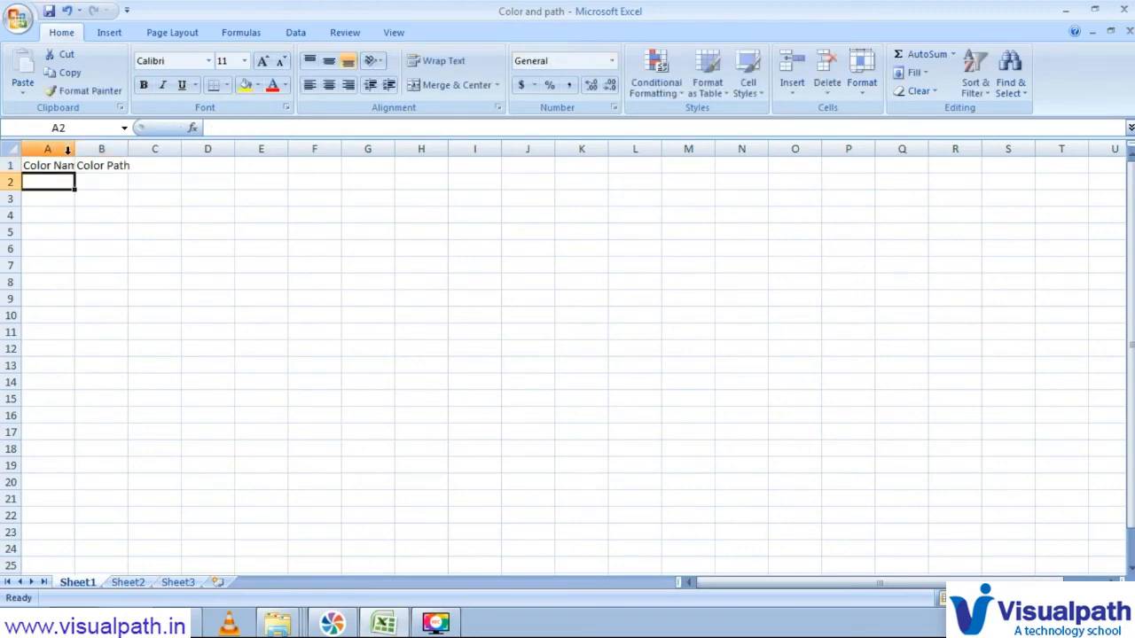
double_click(74, 149)
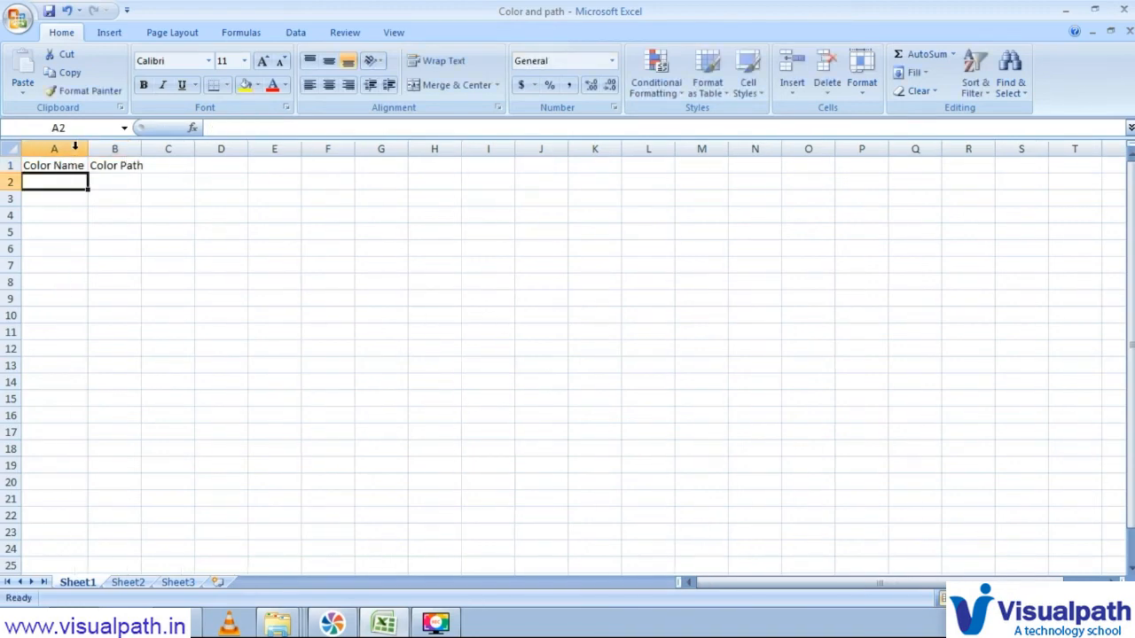
double_click(143, 149)
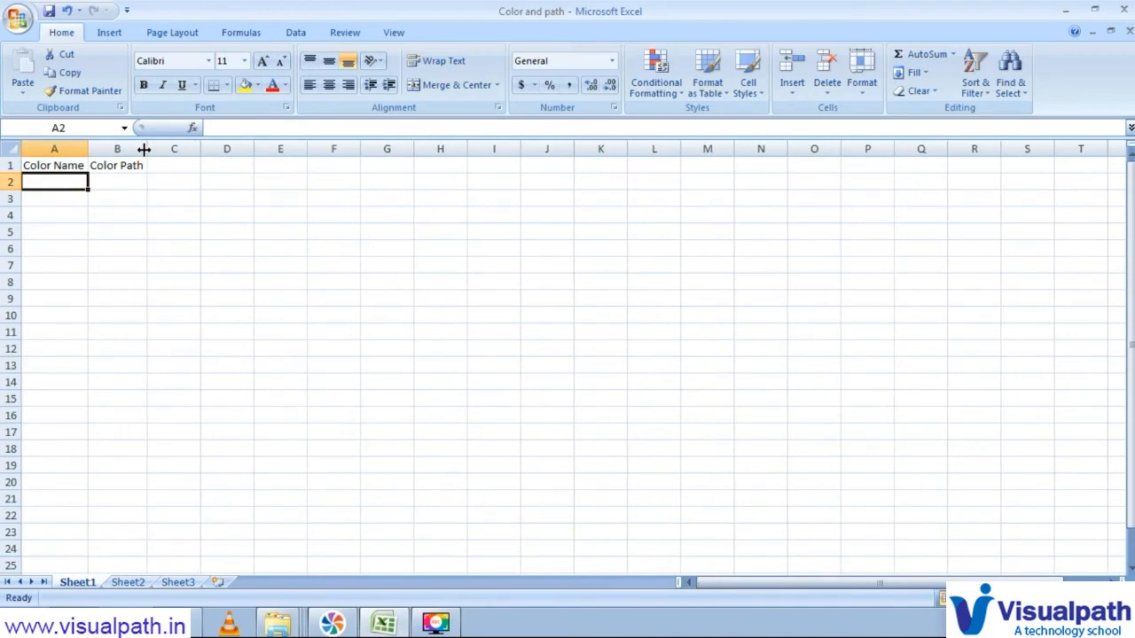
- Fill the Color Name column with Red in A2 and Green in A3
text(Red)
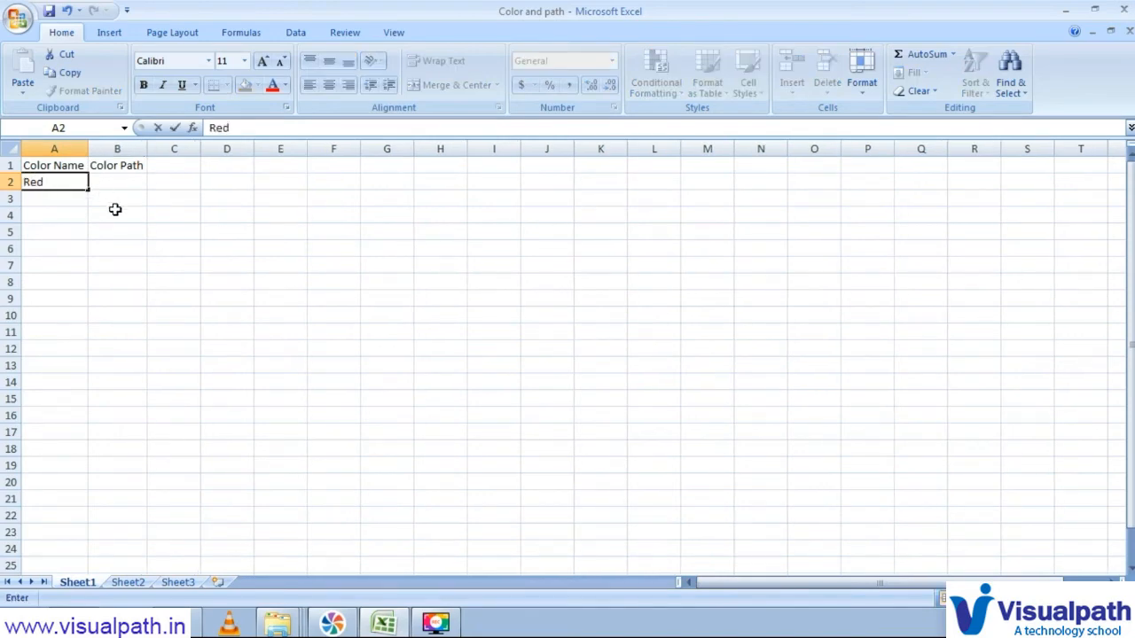
key(Return)
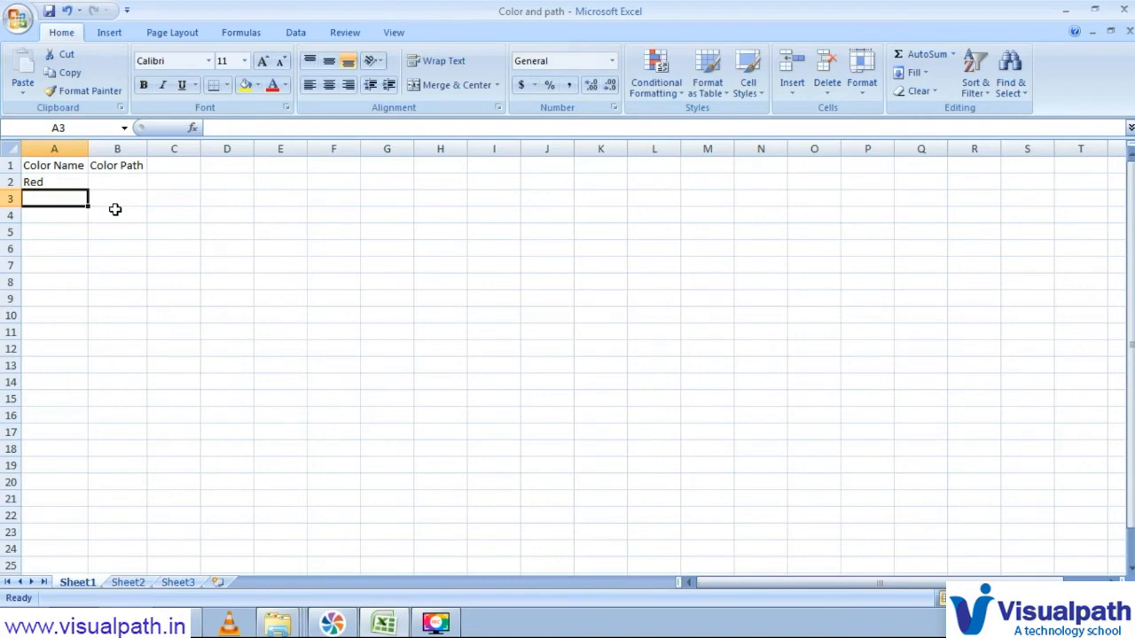
text(Green)
key(Return)
- Copy the full path of the Data Sources > image folder from Windows Explorer into cells B2 and B3 of the workbook
key(Up)
key(Up)
key(Right)
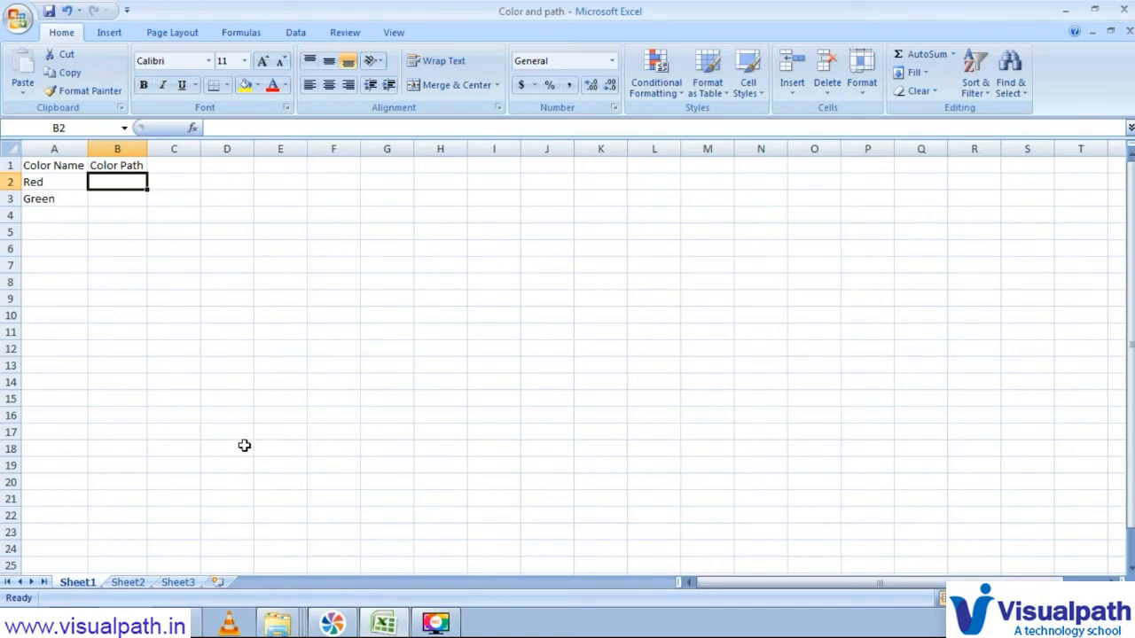
click(278, 624)
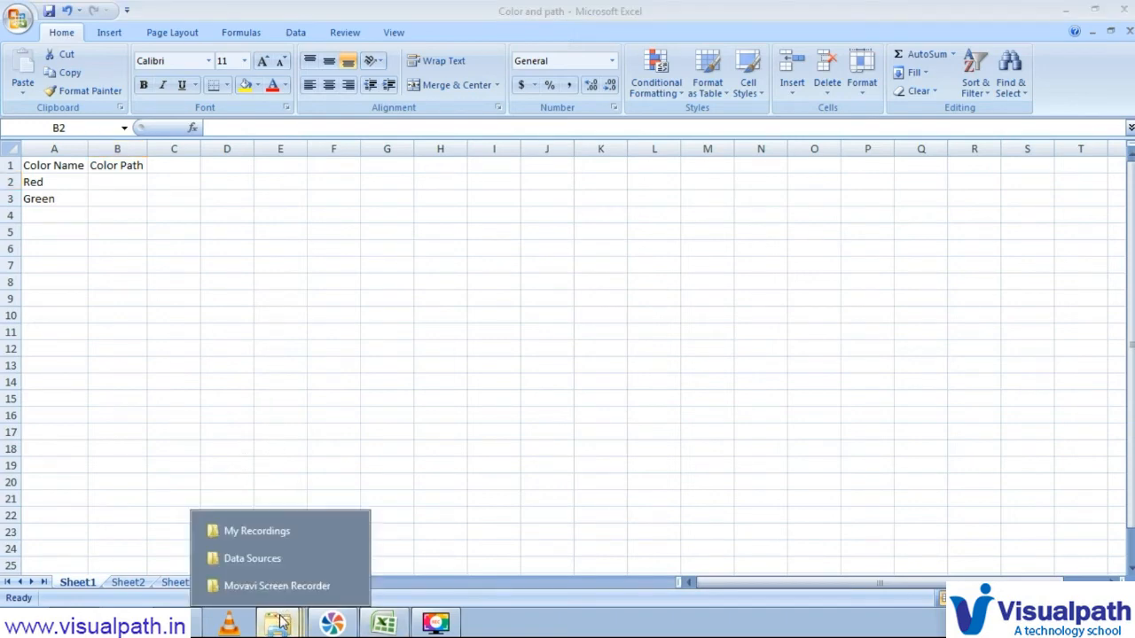
click(253, 558)
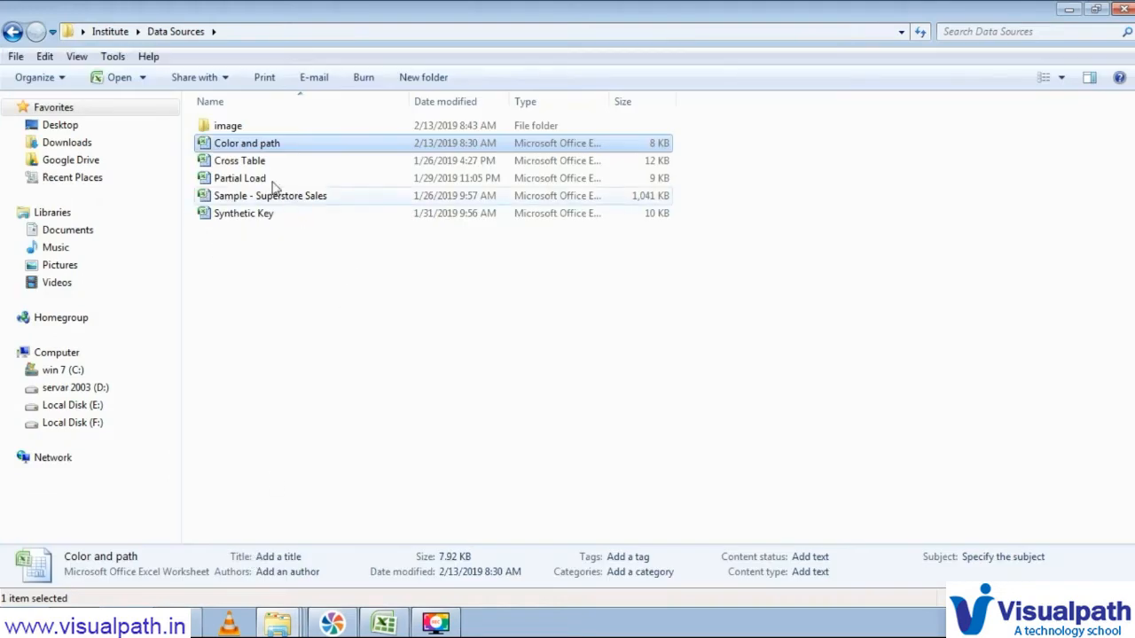
double_click(226, 125)
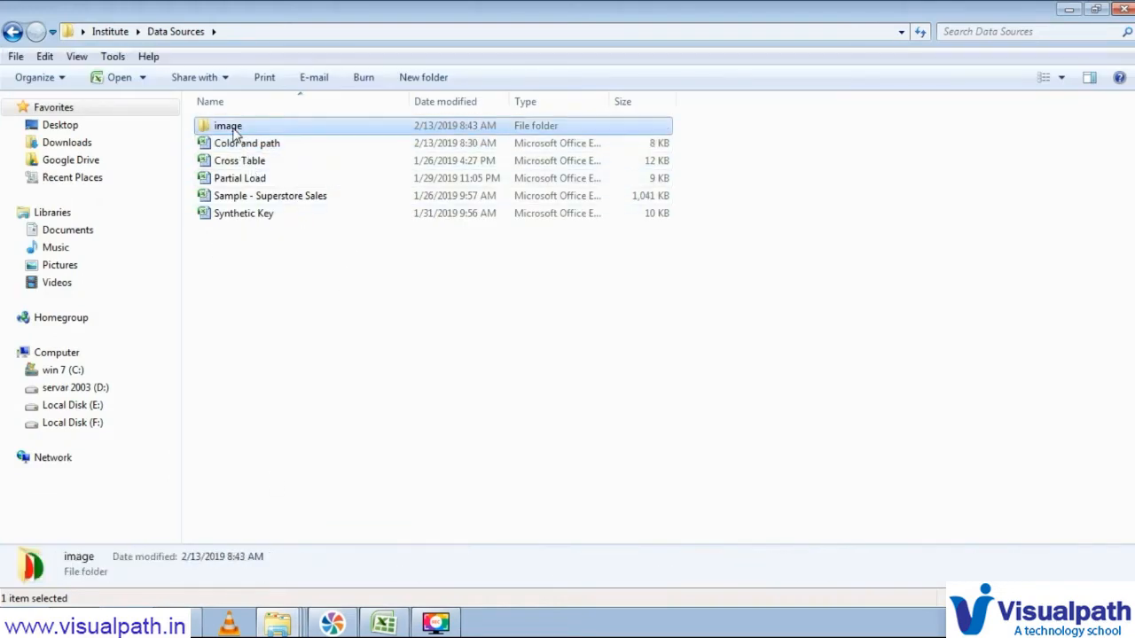
click(293, 32)
key(ctrl+c)
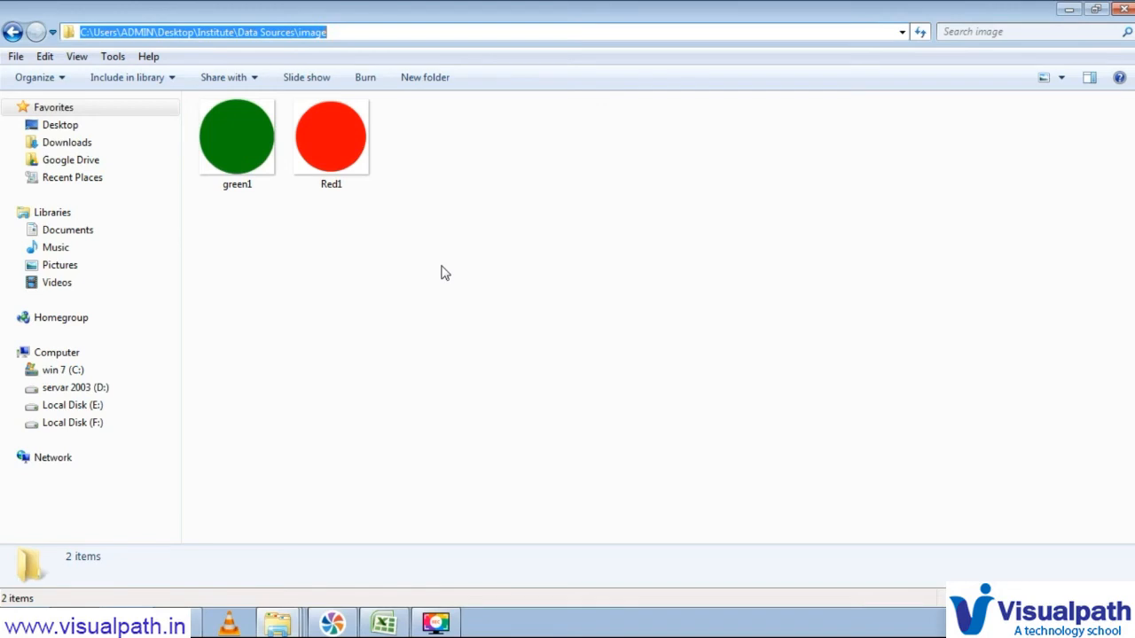
key(alt+Tab)
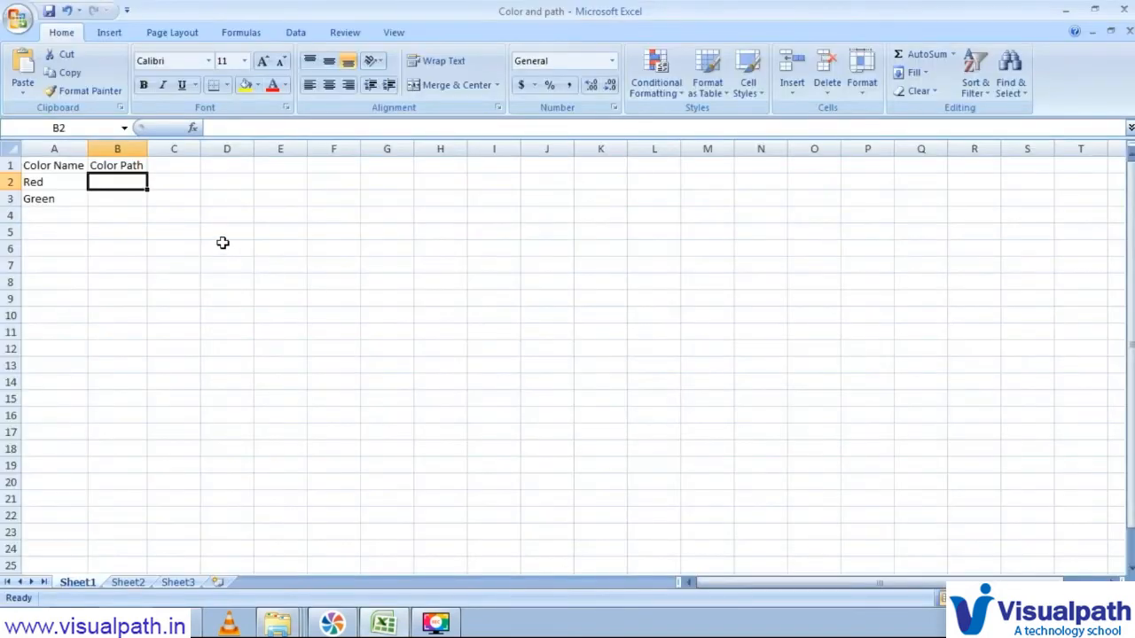
key(ctrl+v)
key(Return)
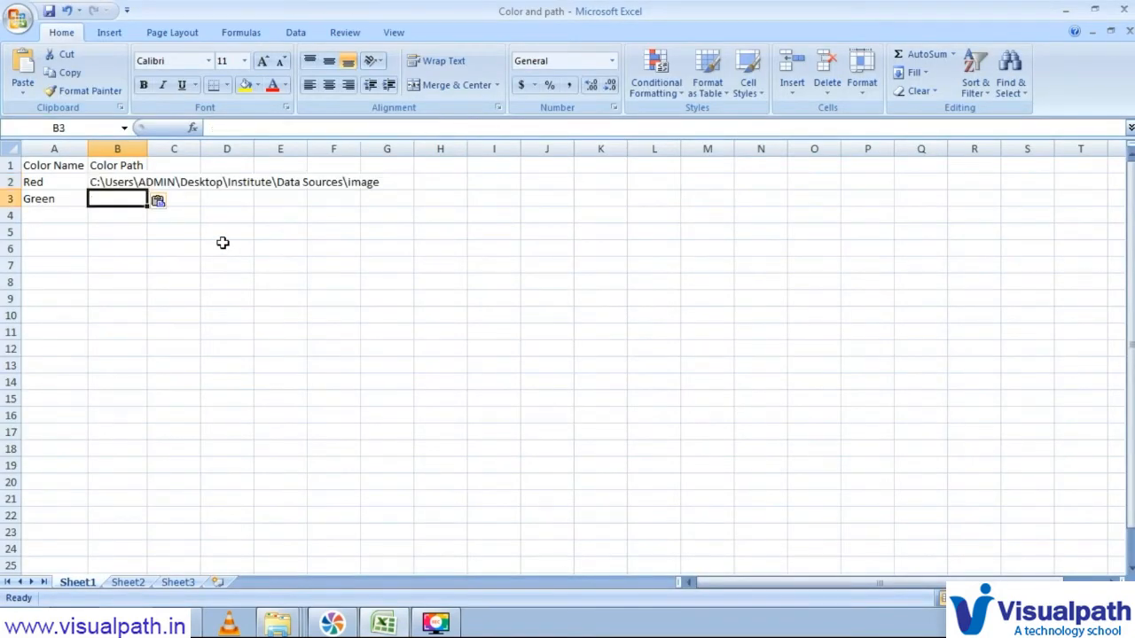
key(ctrl+v)
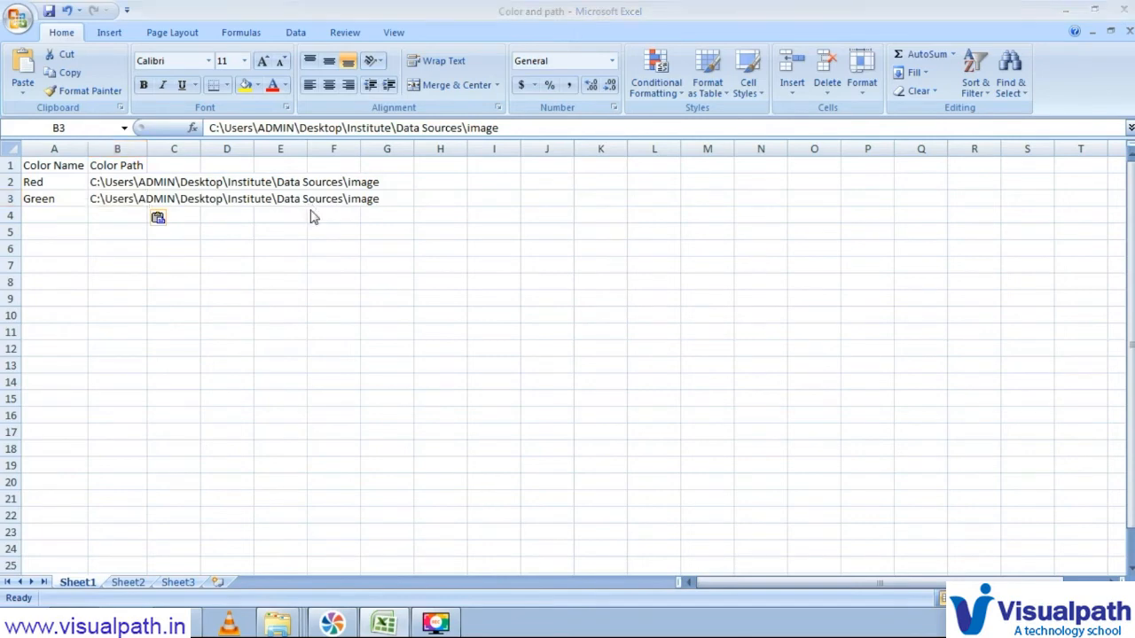
- Open the properties of the green image in the image folder and check its file name and file type
key(alt+Tab)
click(251, 160)
right_click(251, 160)
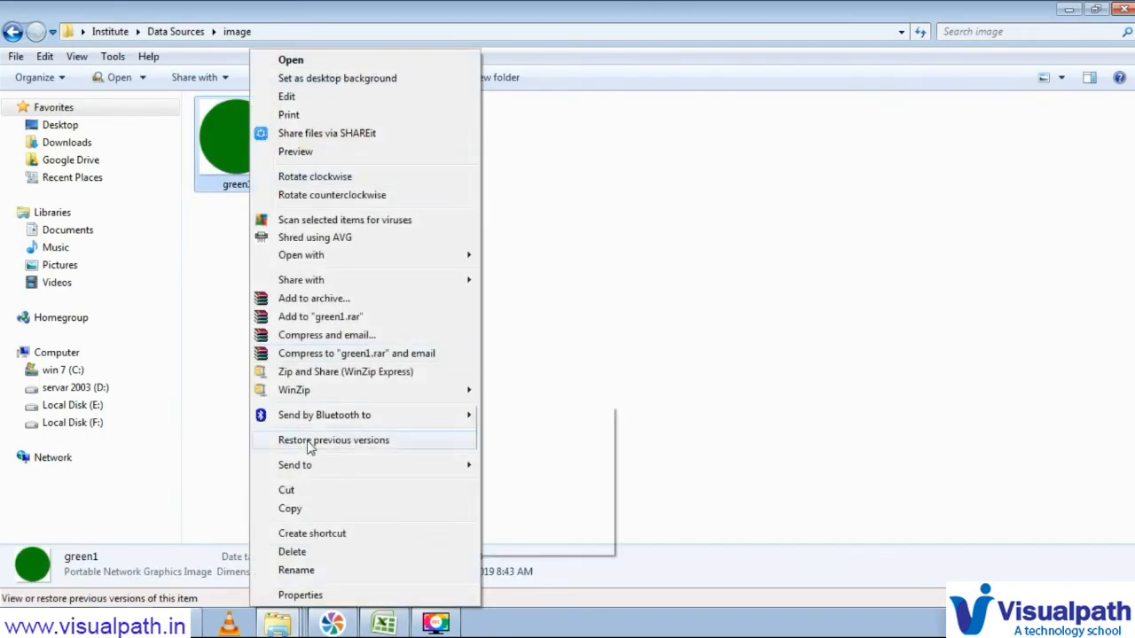
click(300, 595)
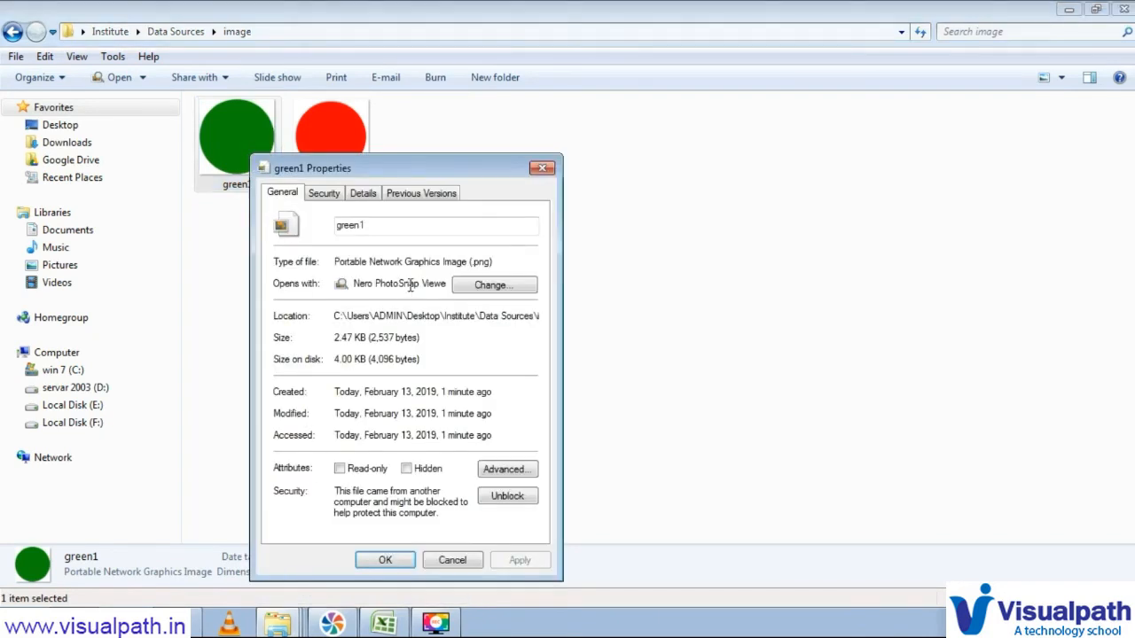
double_click(349, 228)
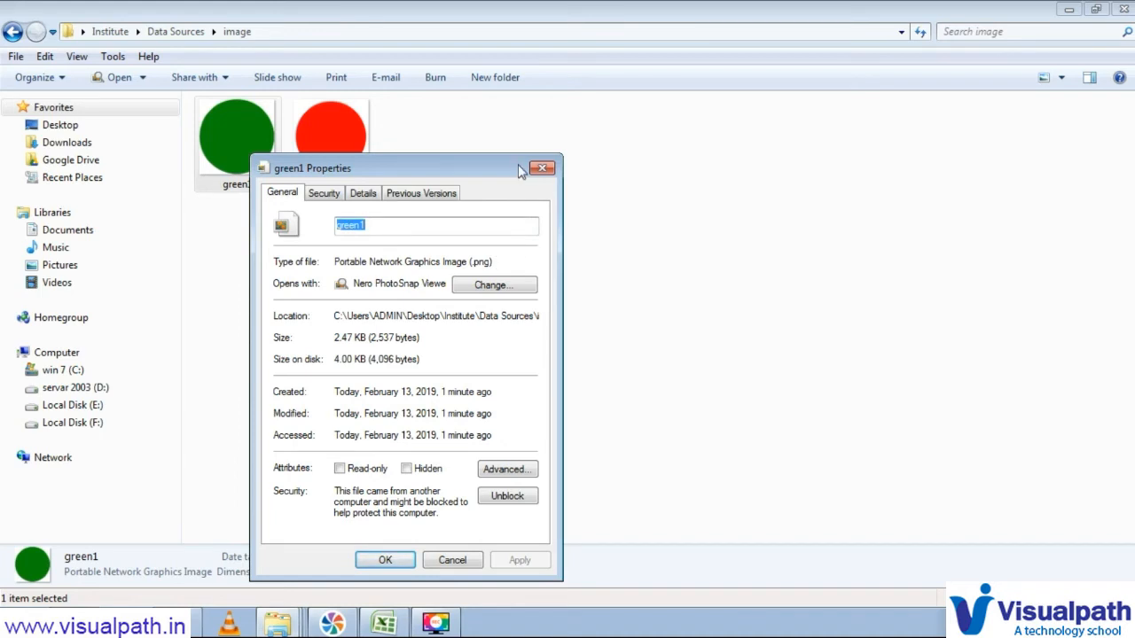
drag(517, 164, 695, 87)
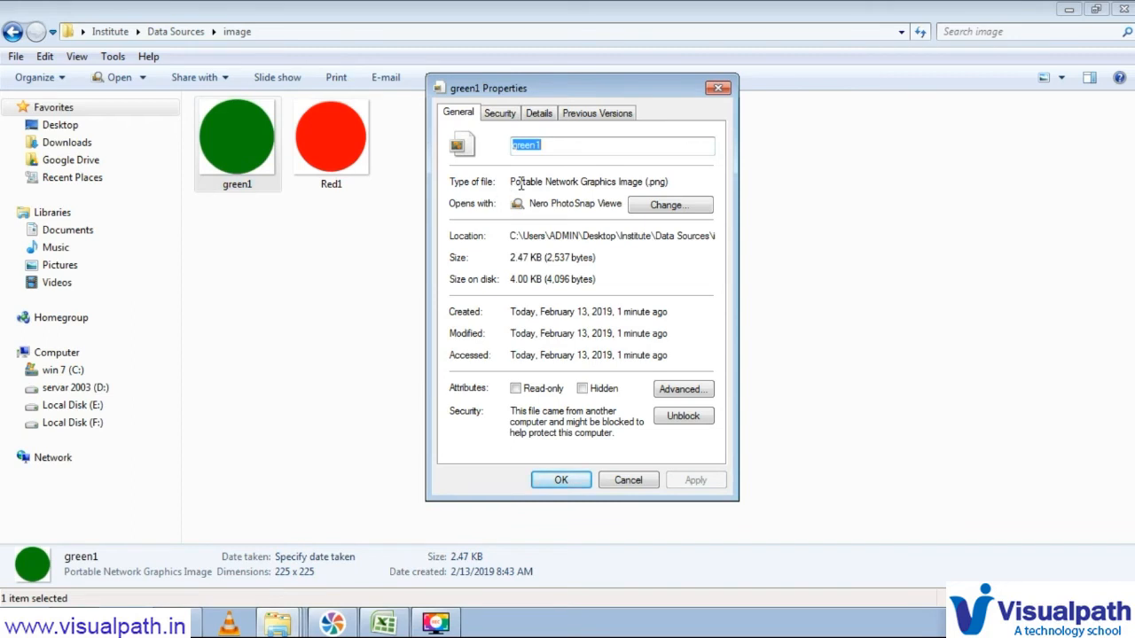
click(526, 148)
- Append \green1.png to the Green image path in B3 of the Color and path workbook
key(alt+Tab)
key(alt+Tab)
key(Tab)
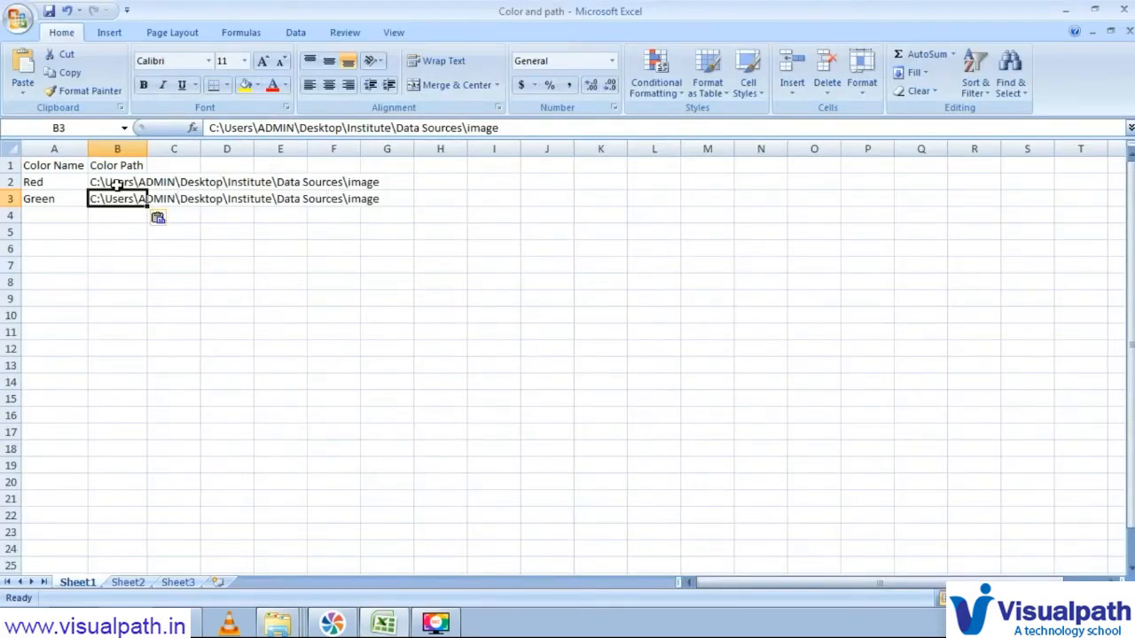
click(507, 129)
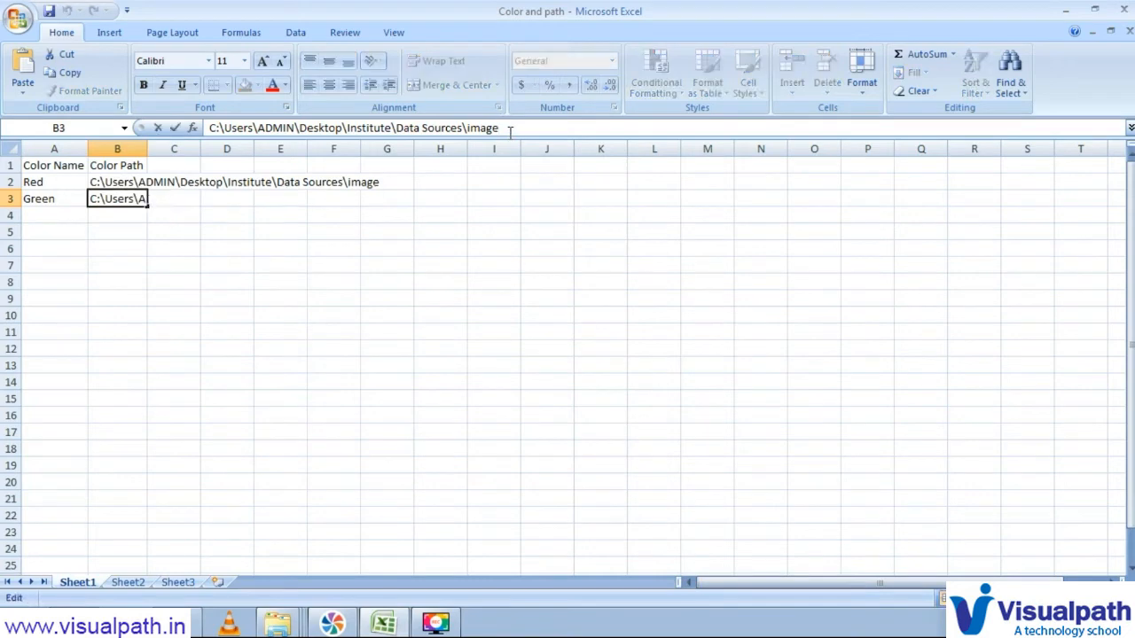
text(\)
text(gre)
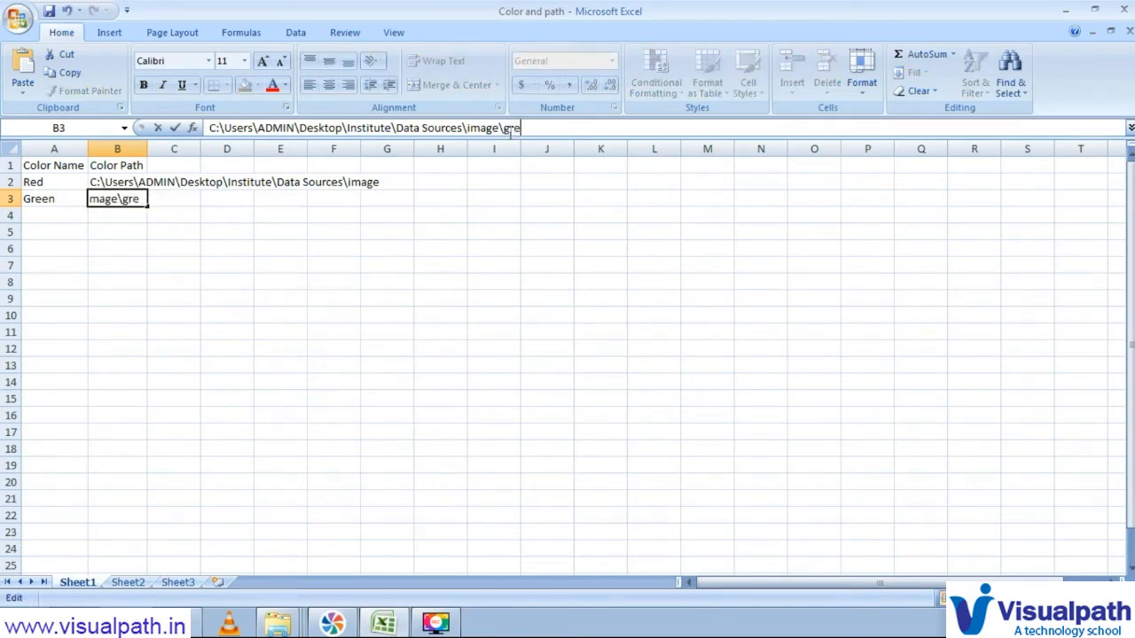
text(en1.png)
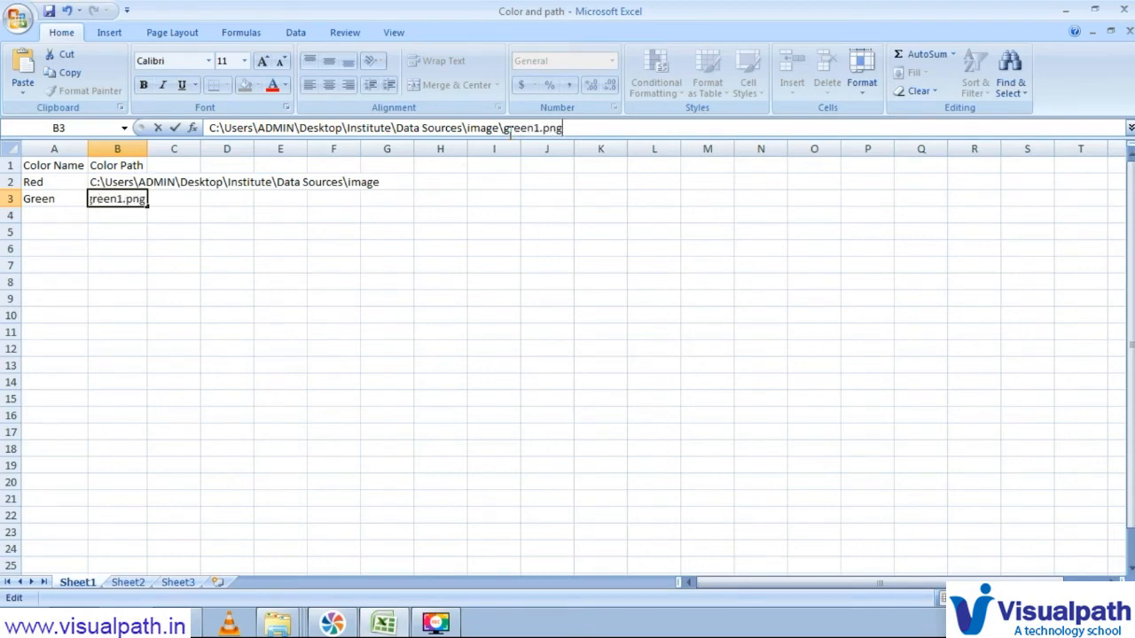
key(Return)
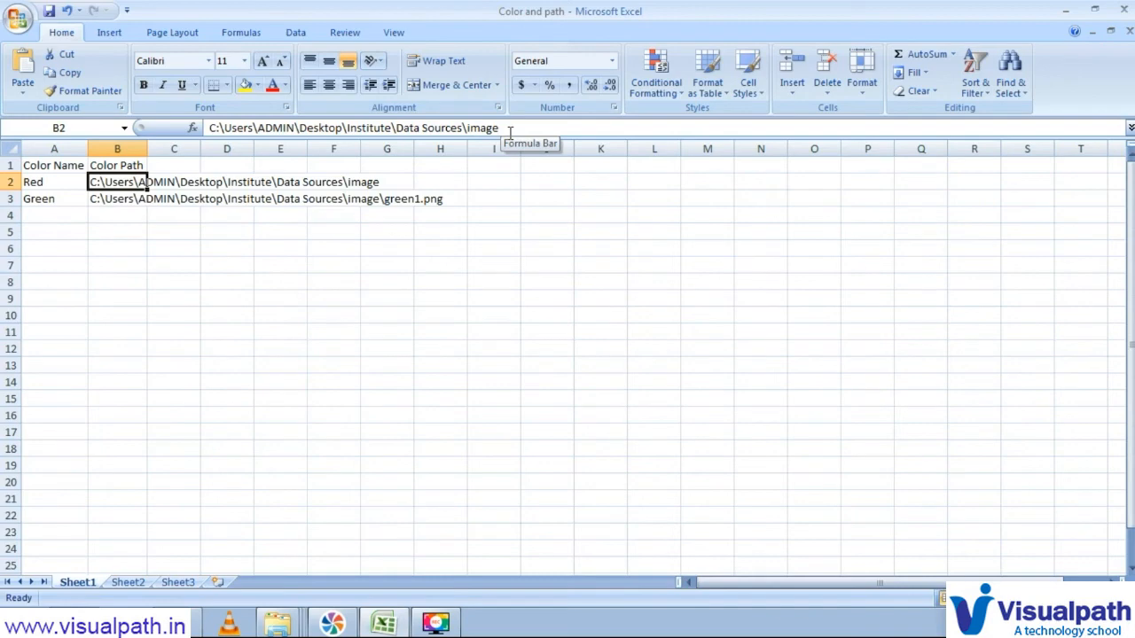
- Append \red1.png to the Red image path in B2 and close the green1 file properties
key(F2)
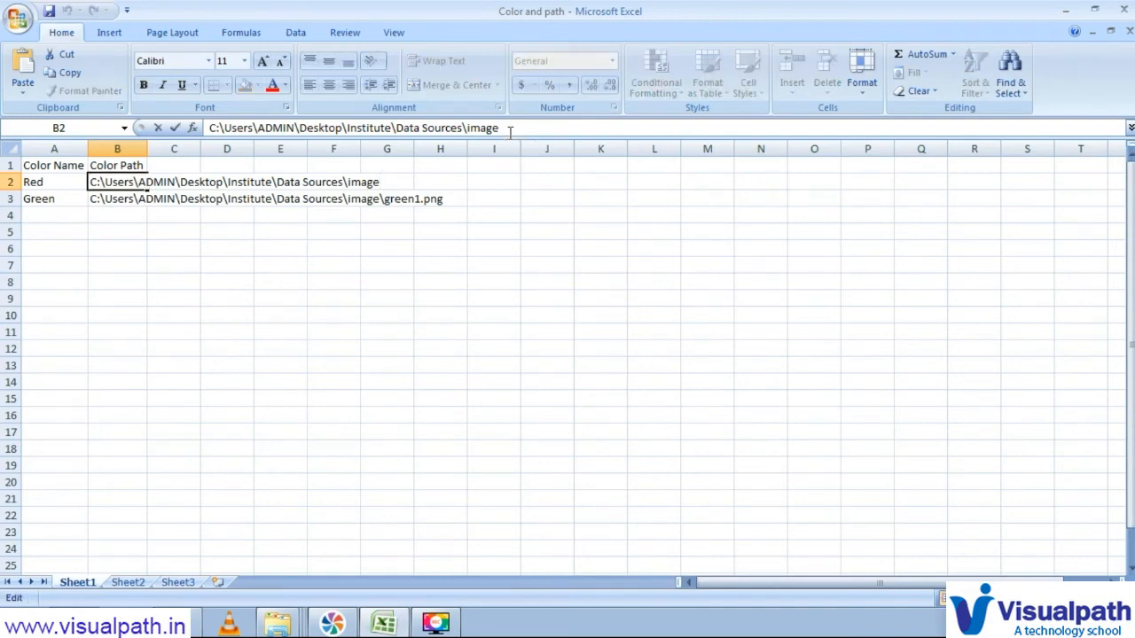
text(\)
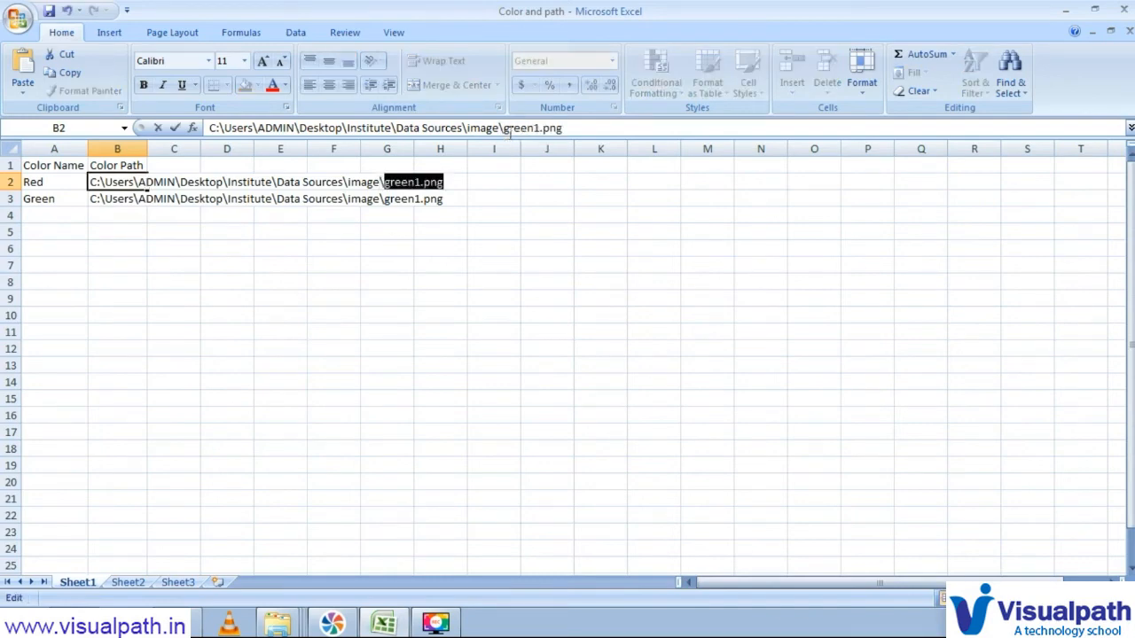
text(red1.)
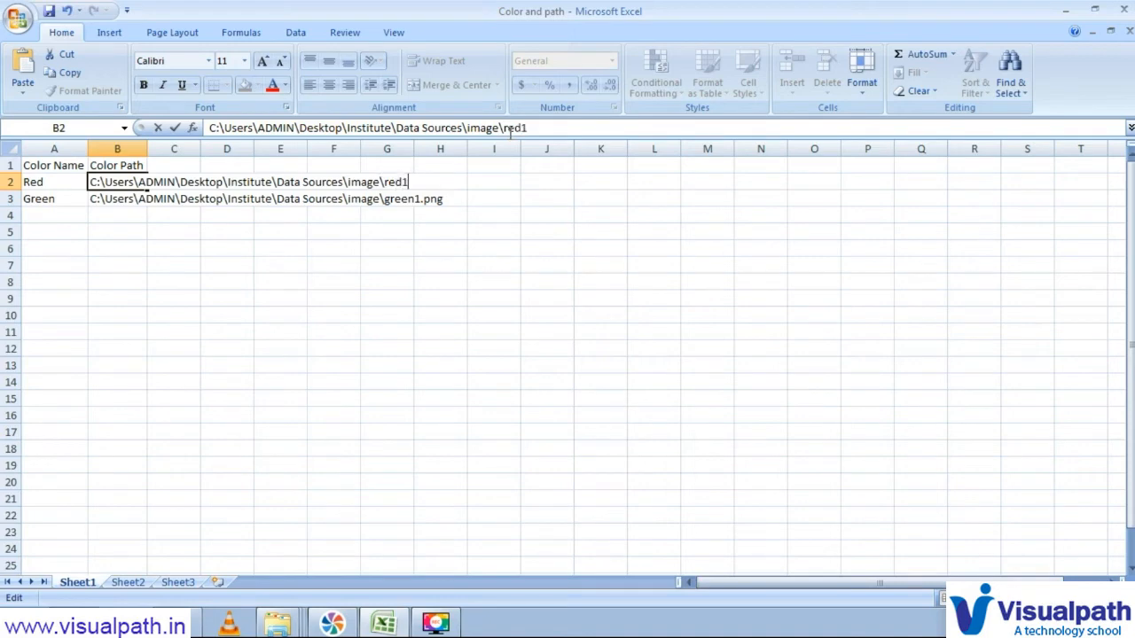
text(png)
key(Return)
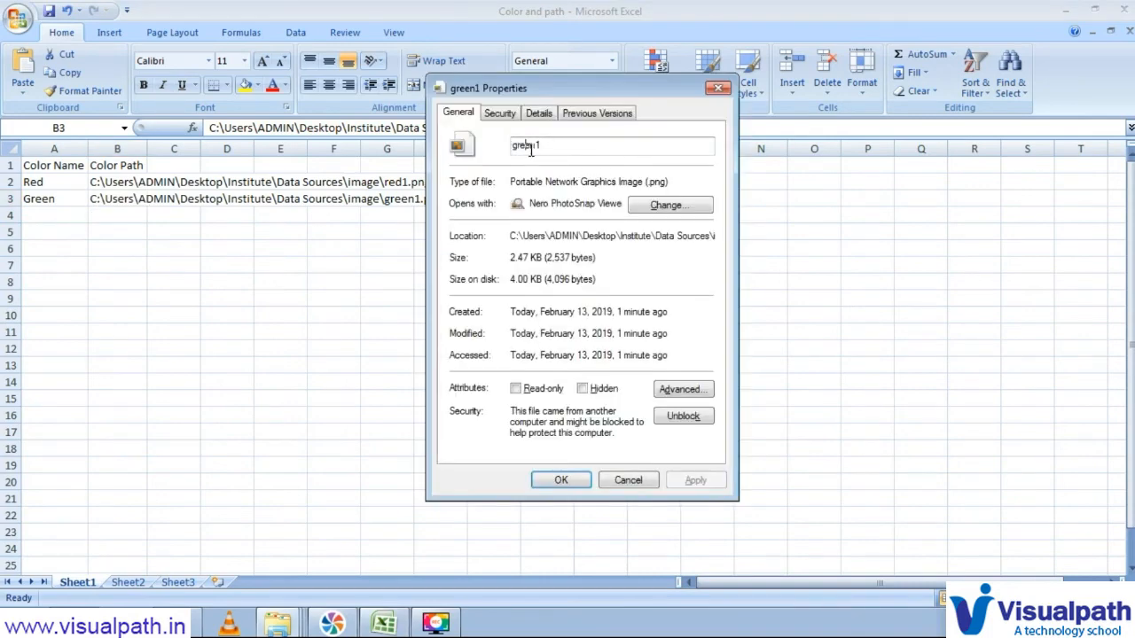
double_click(531, 148)
click(716, 89)
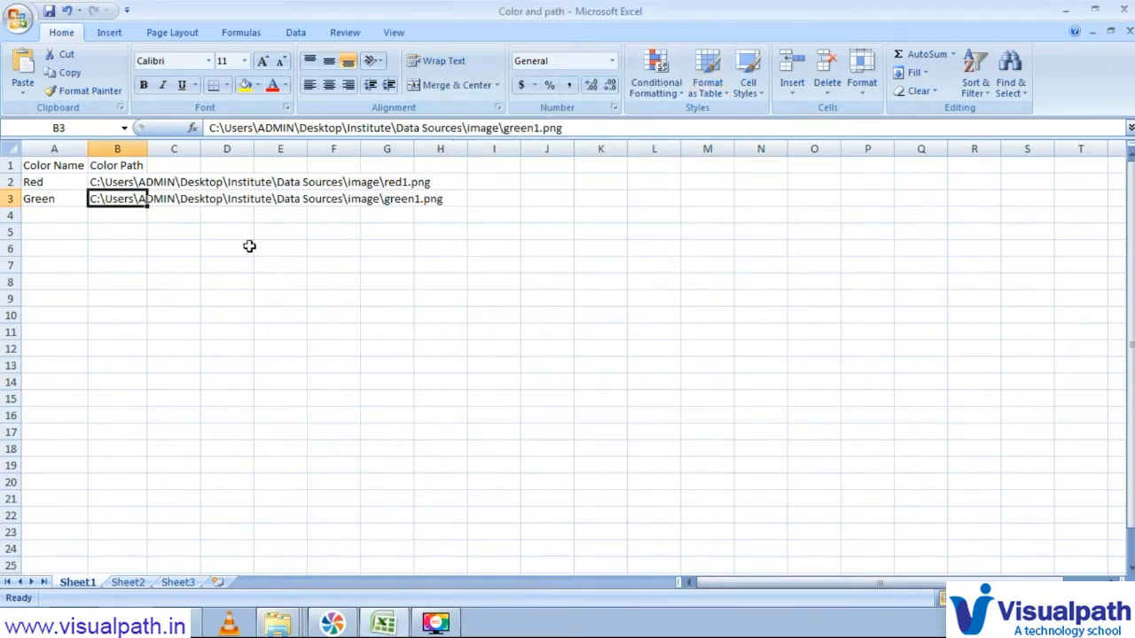
- Check the Red and Green rows on Sheet1 and close the Color and path workbook
right_click(273, 623)
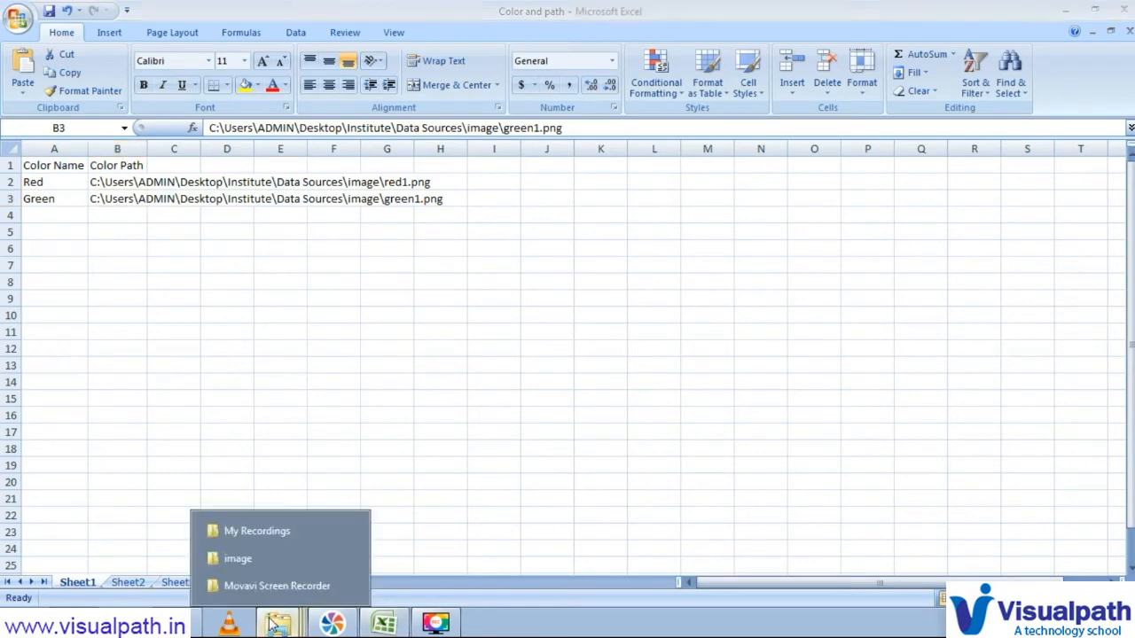
click(115, 202)
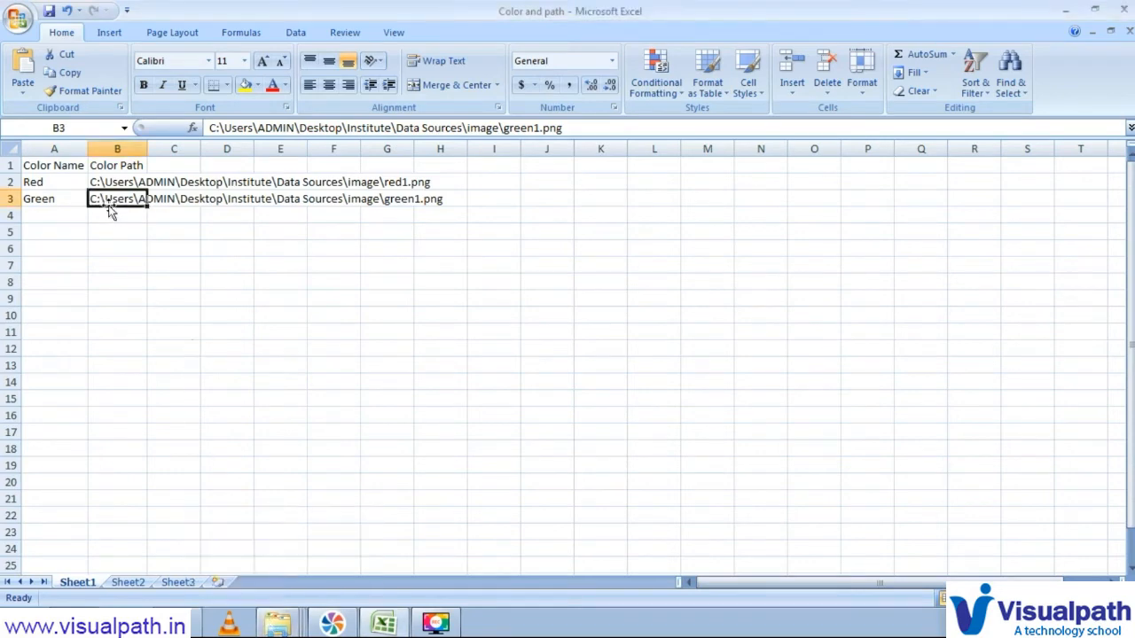
click(58, 184)
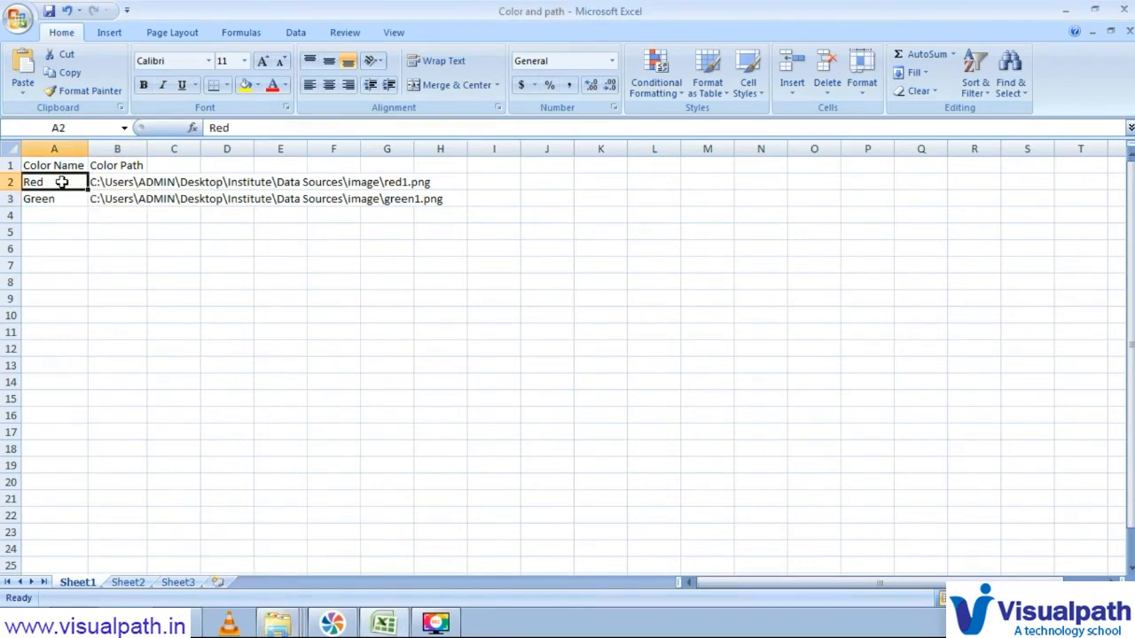
click(110, 185)
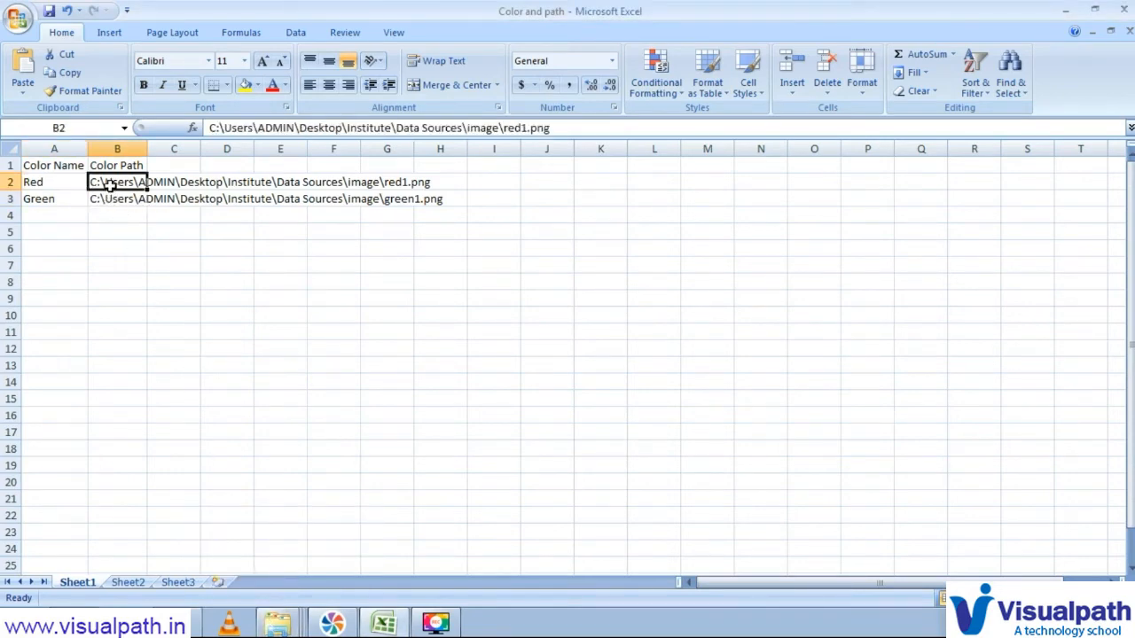
click(60, 199)
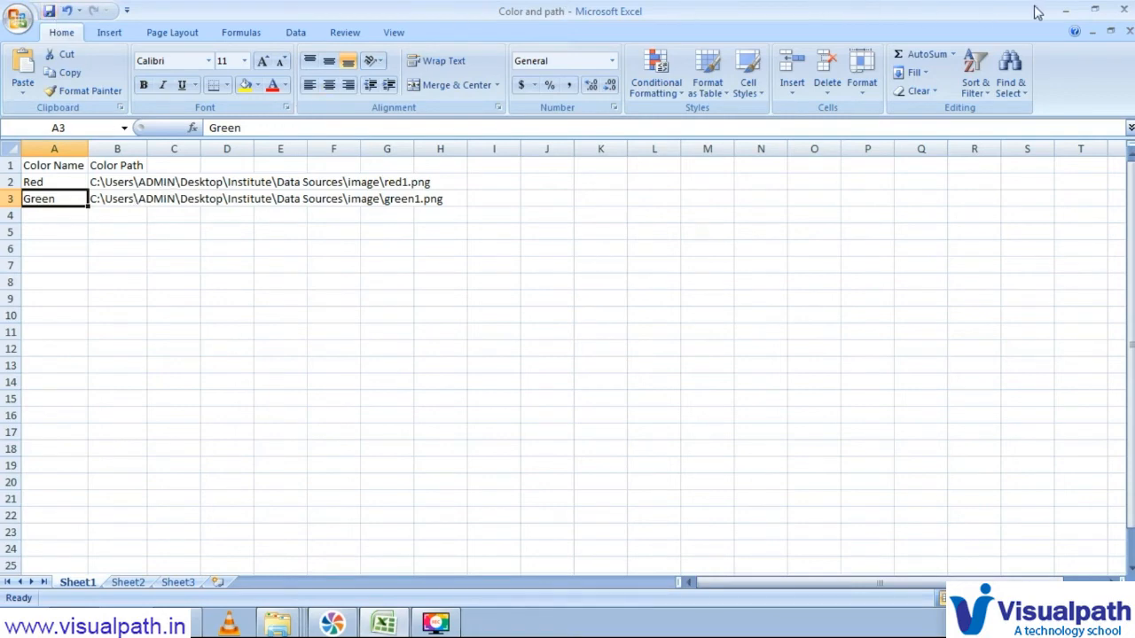
click(1123, 9)
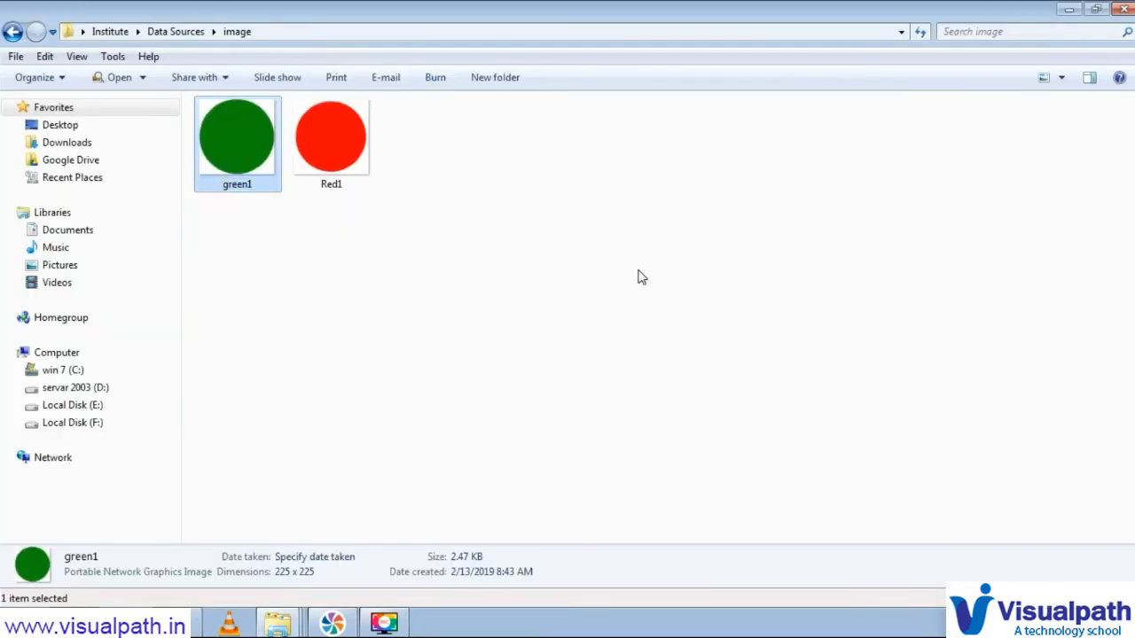
click(343, 262)
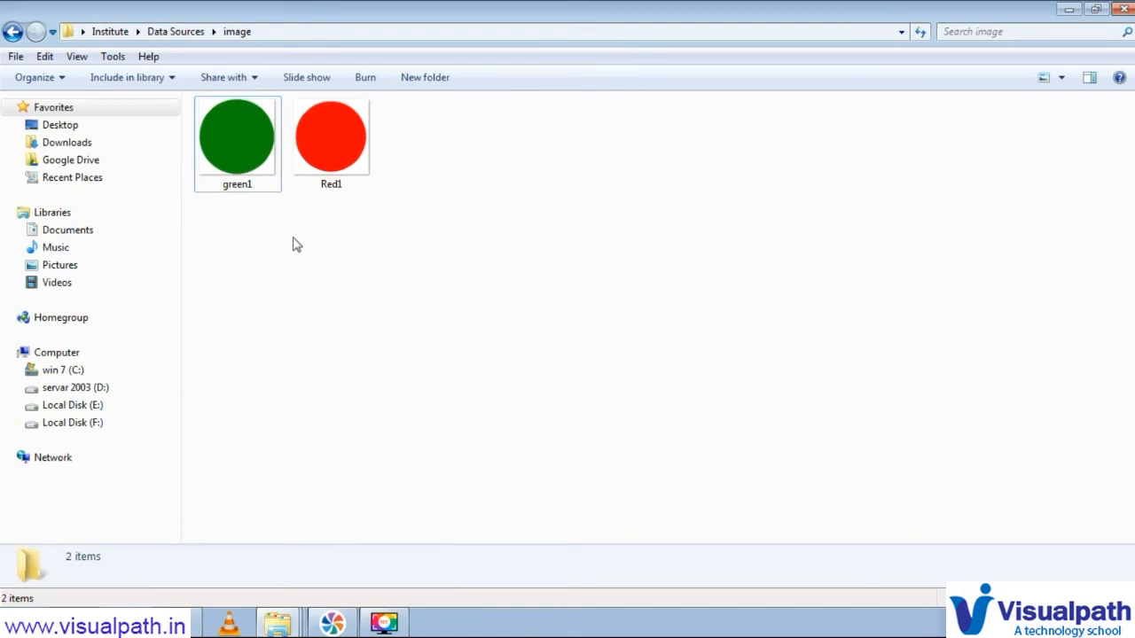
drag(246, 224, 404, 178)
click(404, 177)
- Switch to the Bundle load2 document in QlikView and clear its Technology selection
mouse_move(384, 624)
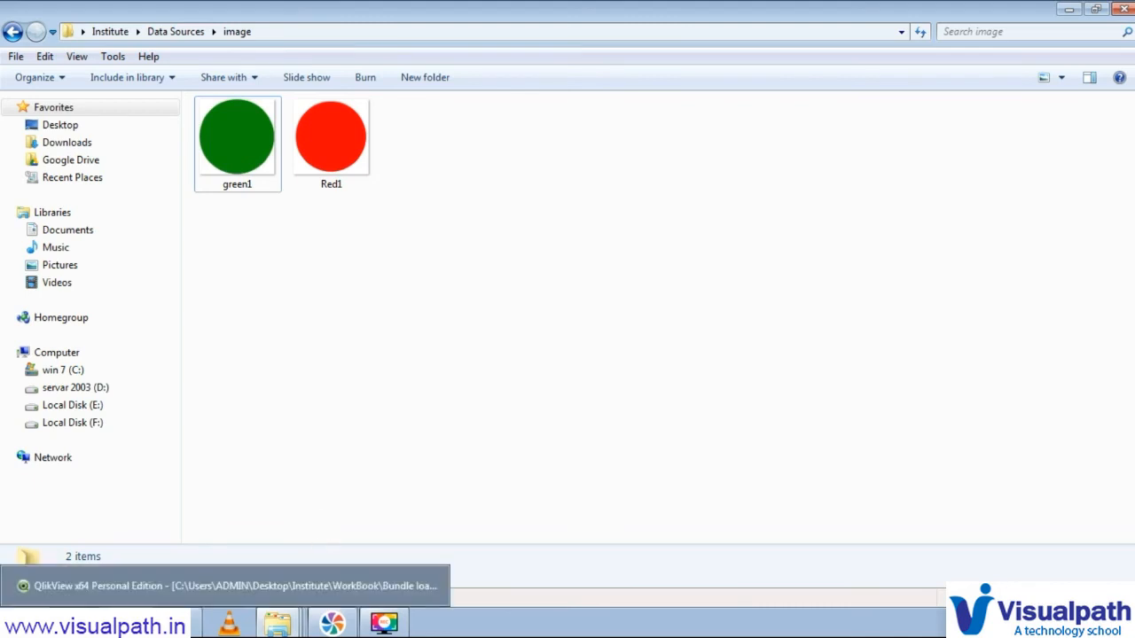
click(222, 586)
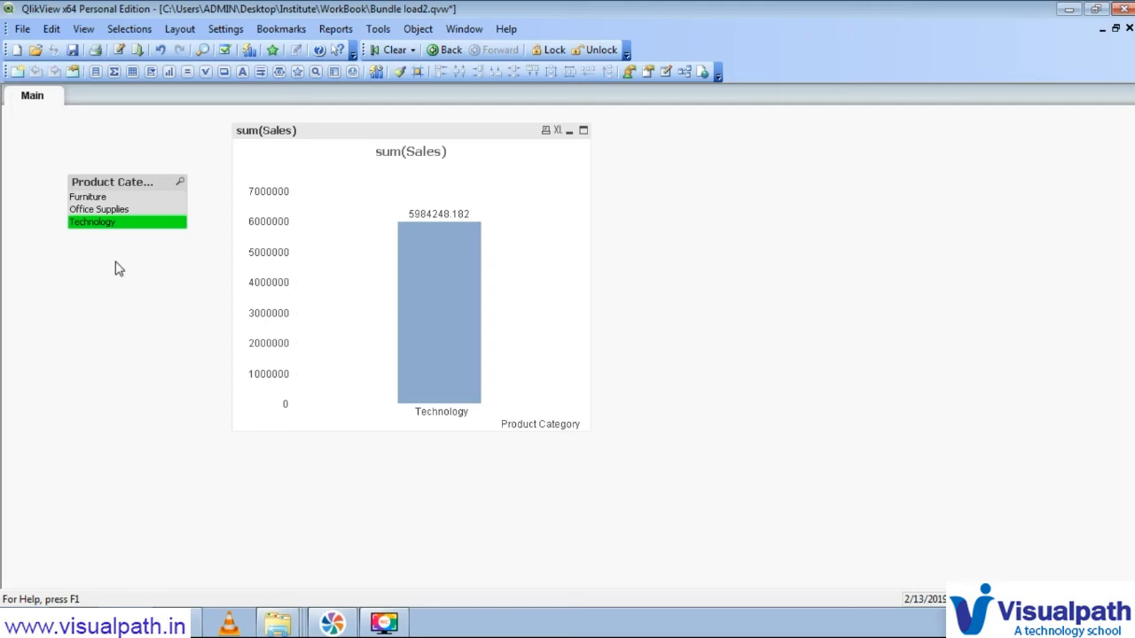
click(387, 53)
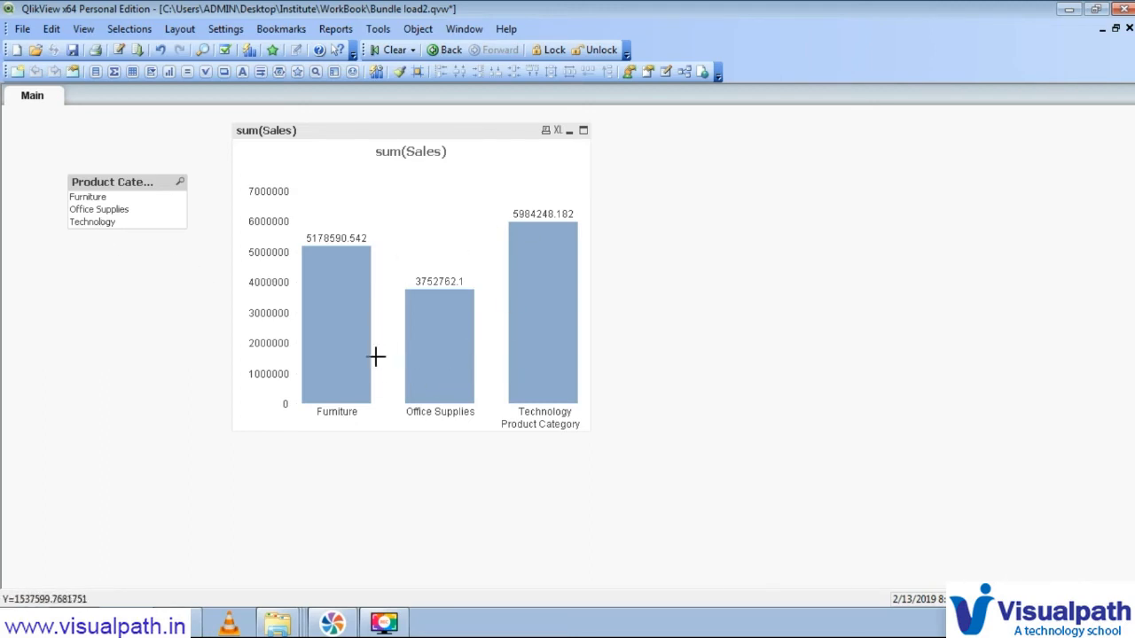
- Open the document's load script and add a new script tab named Bundle Load
click(118, 49)
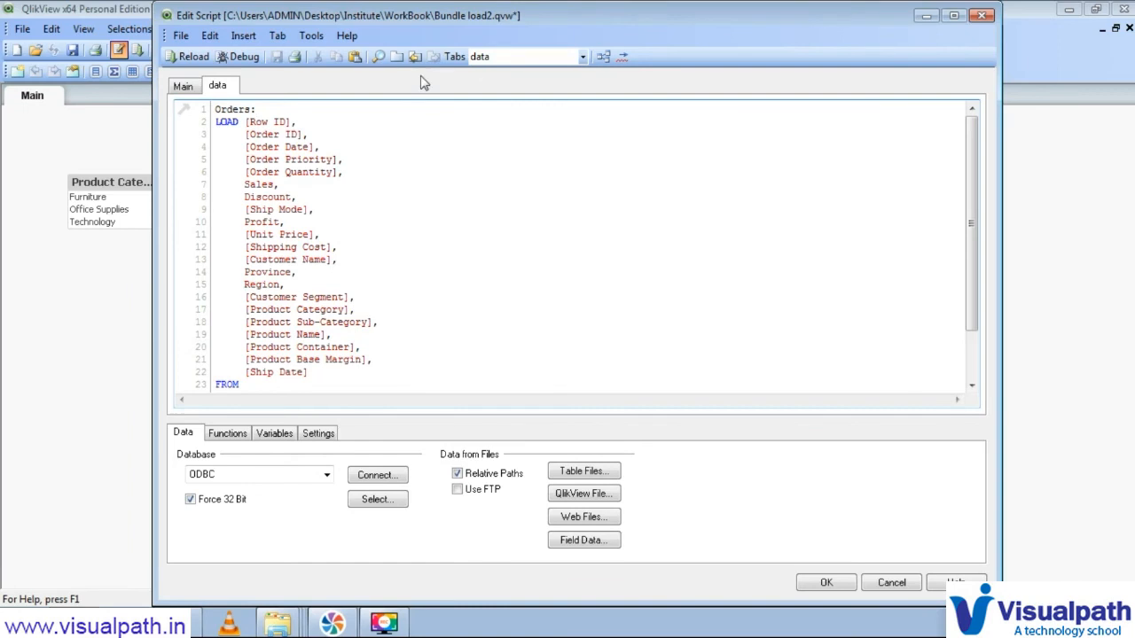
click(396, 58)
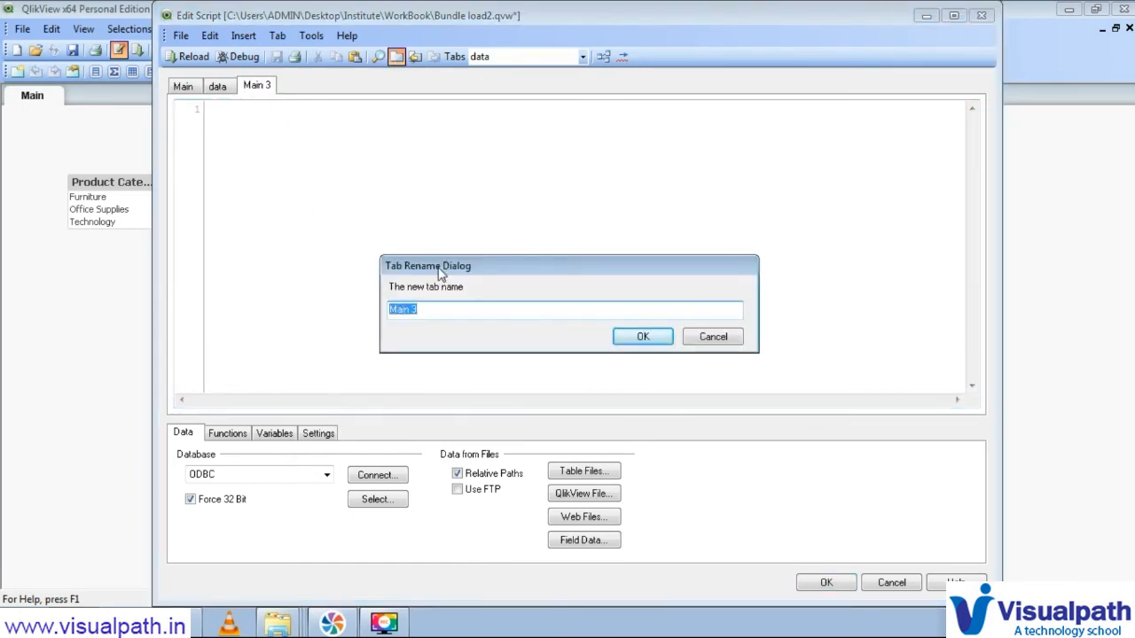
text(Bundle Load)
click(660, 338)
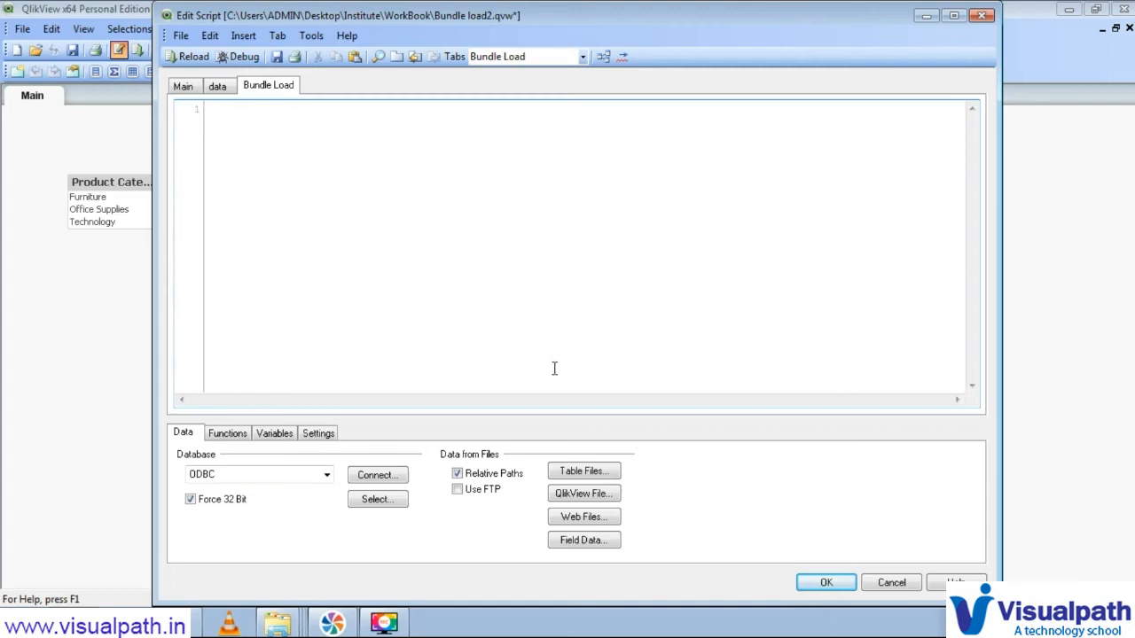
- Insert a load statement for Sheet1 of the Color and path file from Data Sources, using embedded labels
click(578, 471)
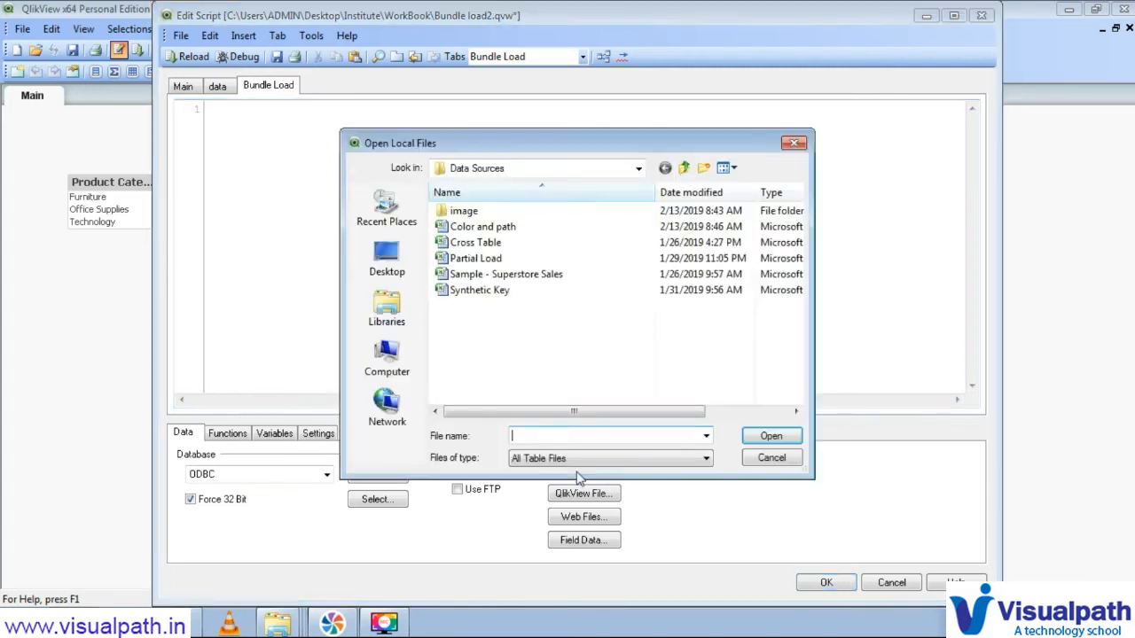
click(491, 229)
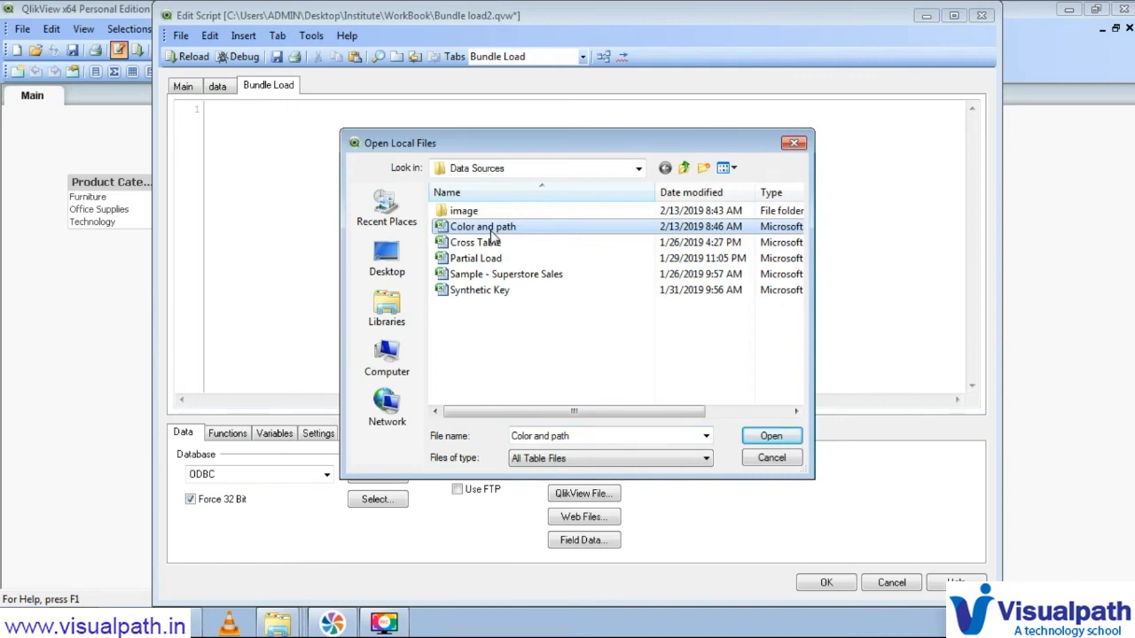
click(768, 439)
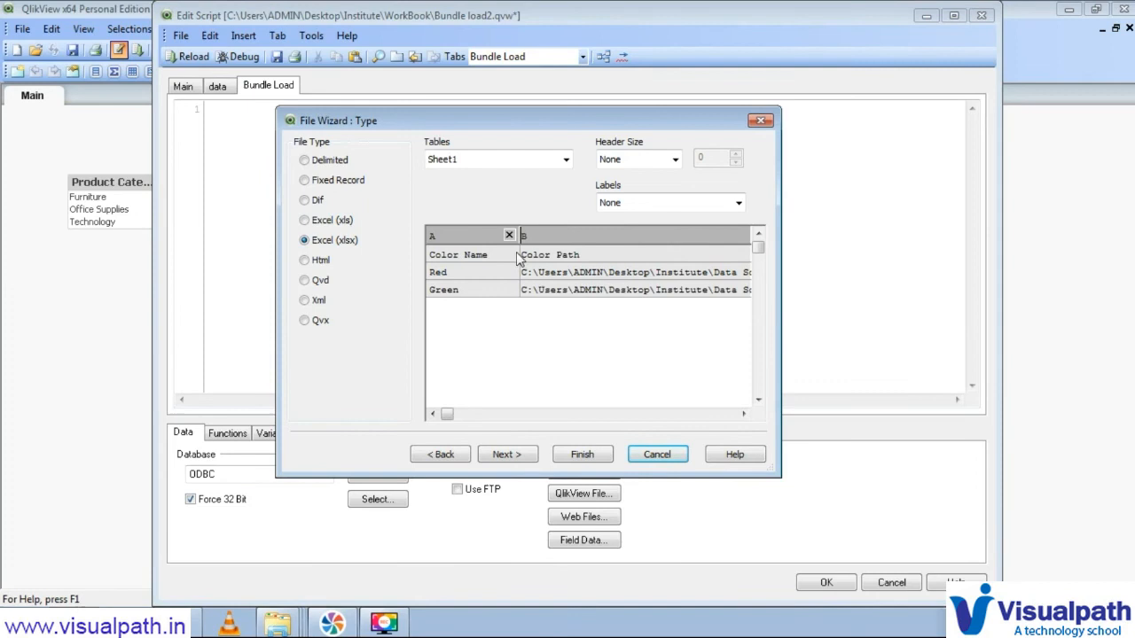
click(626, 205)
click(621, 231)
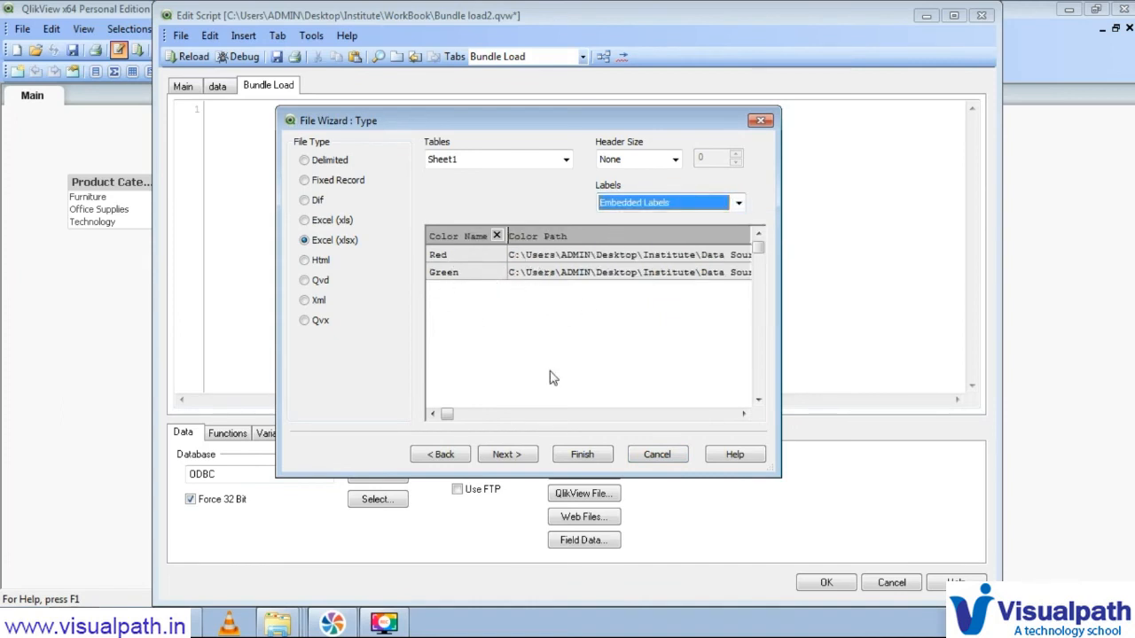
click(580, 456)
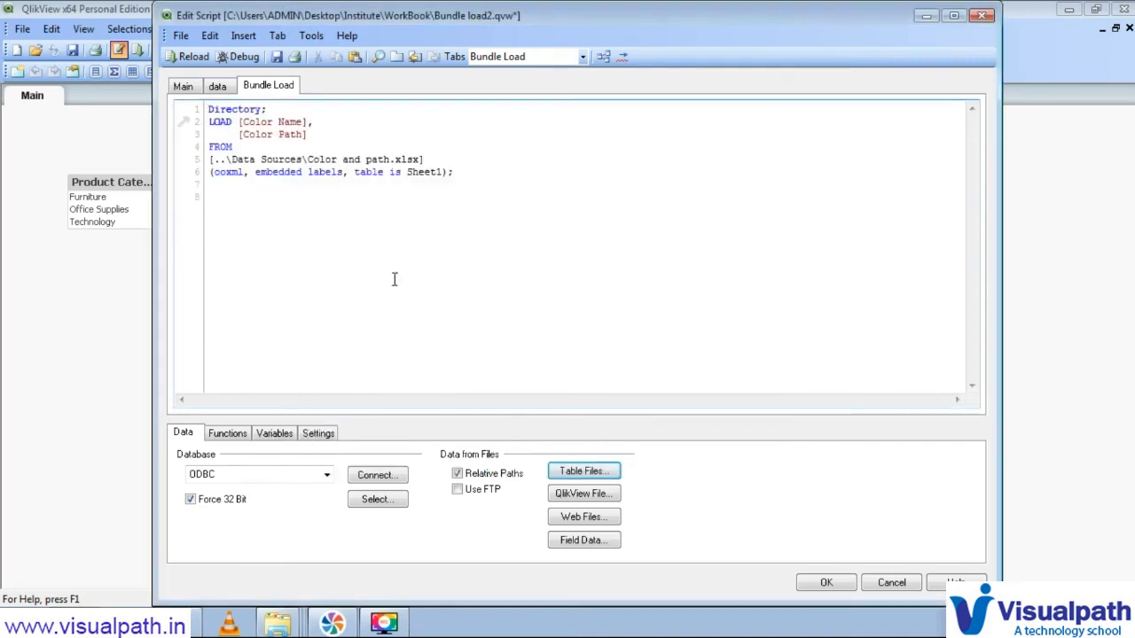
- Replace the Directory statement in the Bundle Load tab with the table label ColorTable: and save the script
right_click(277, 114)
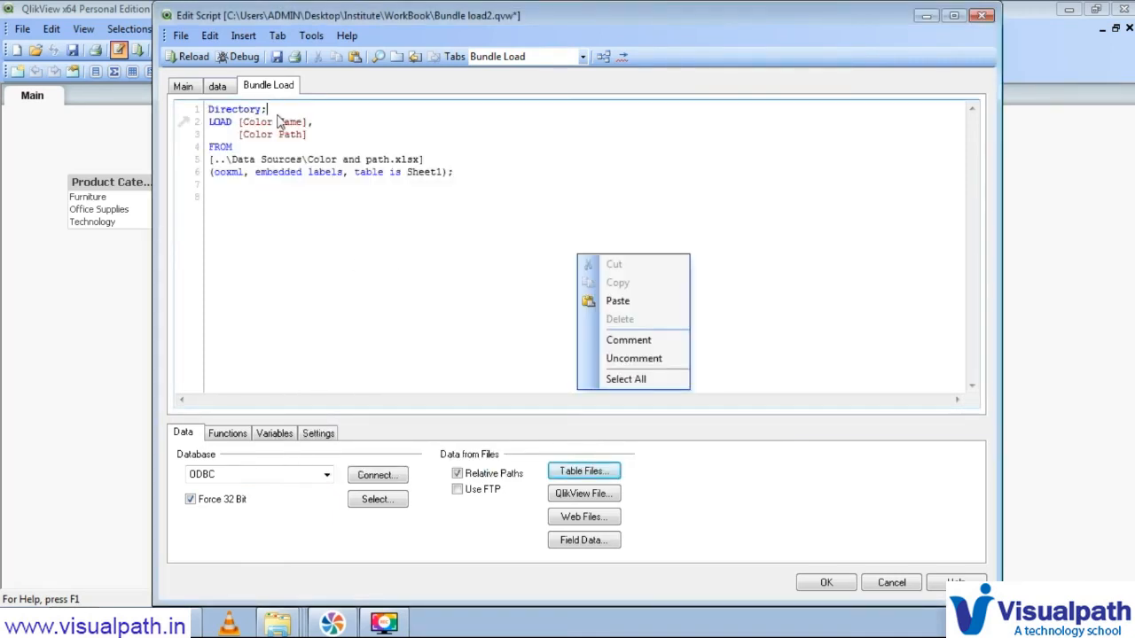
key(Escape)
key(shift+Home)
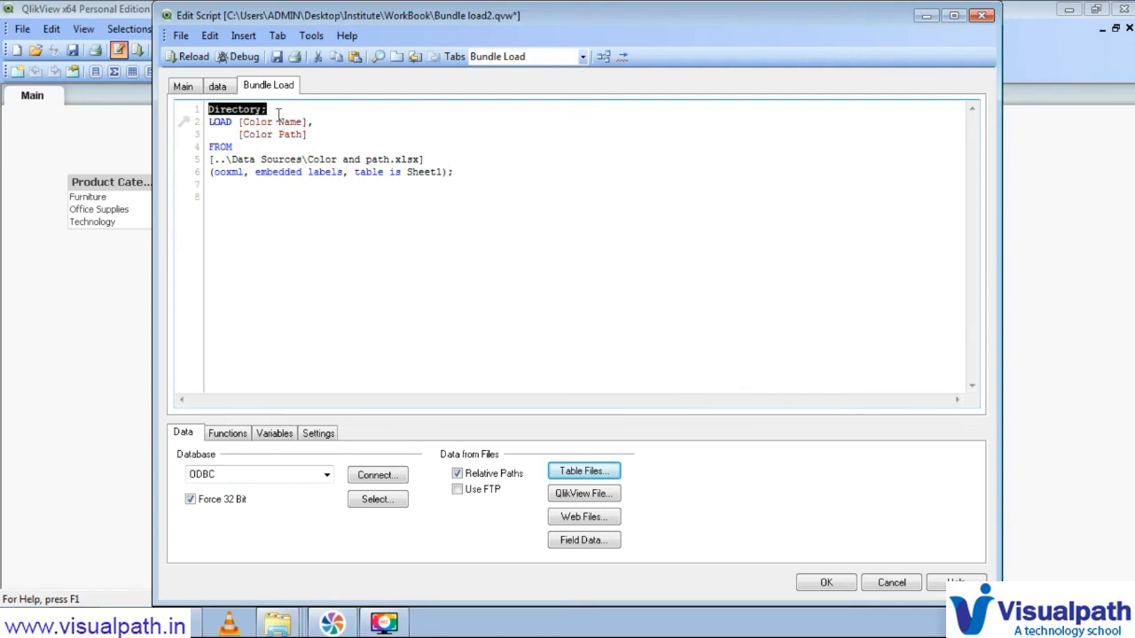
text(ColorTab)
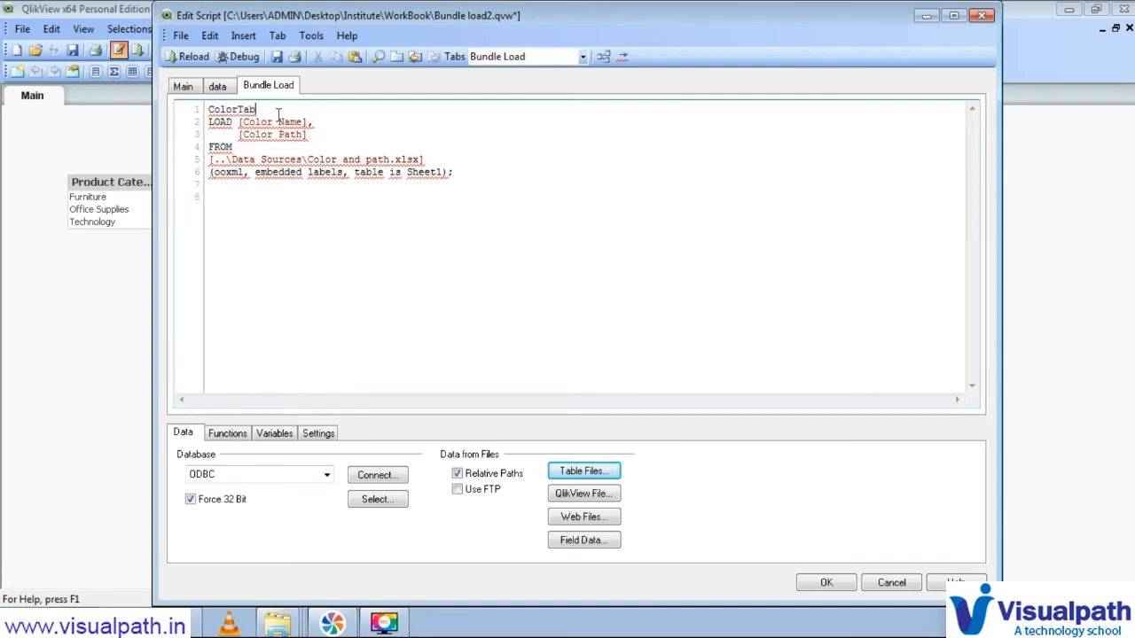
text(le:)
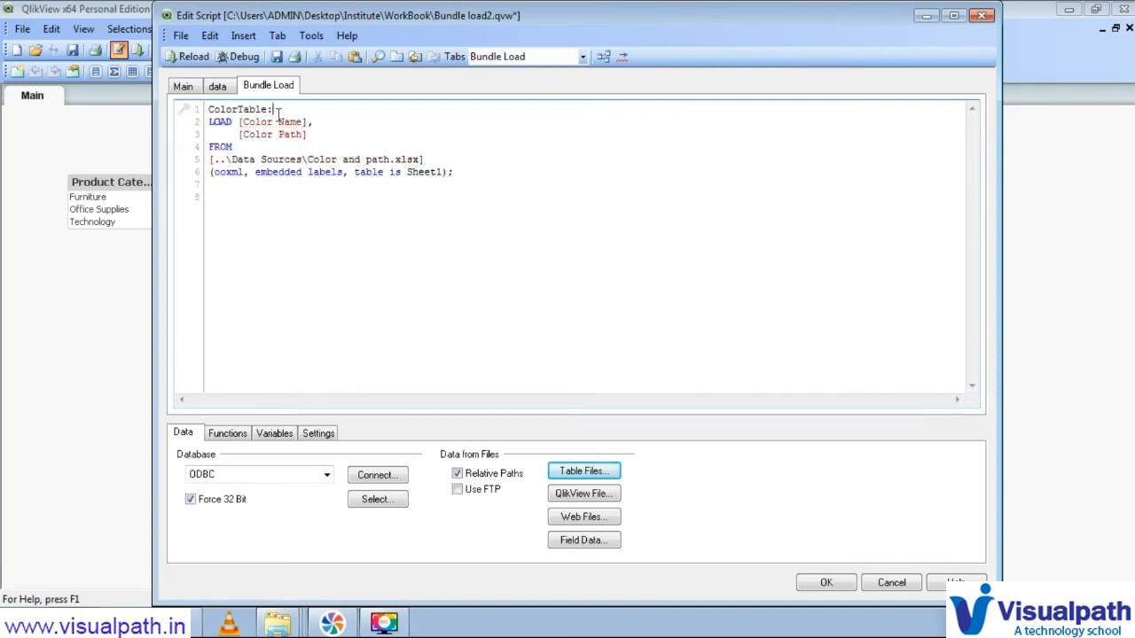
click(277, 59)
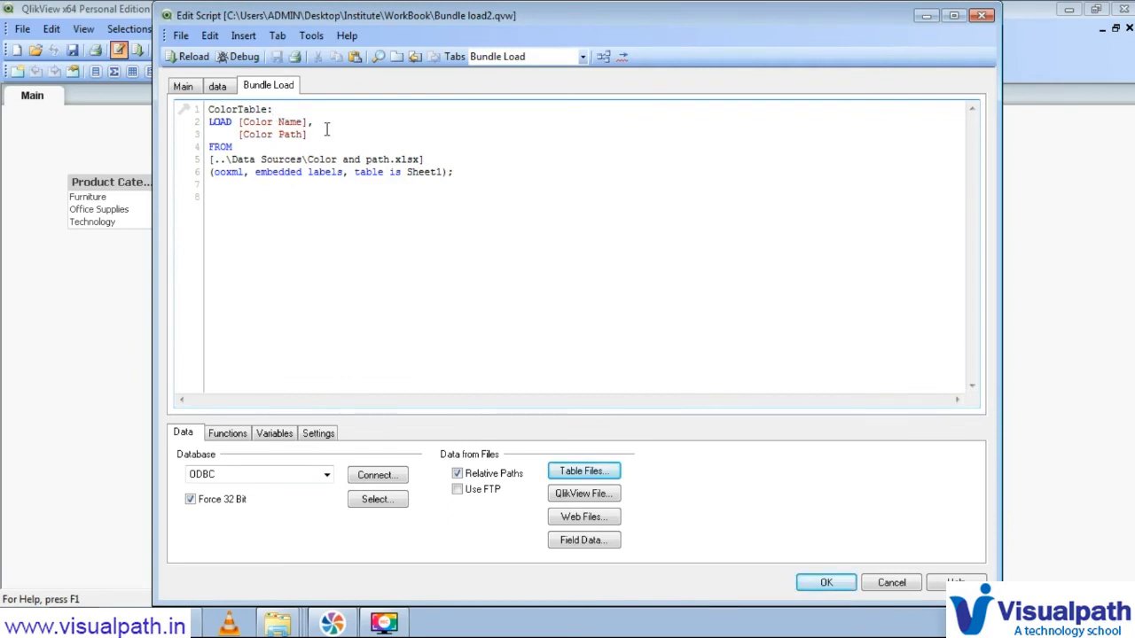
- Add the Bundle prefix on its own line between the ColorTable label and the LOAD statement
key(Return)
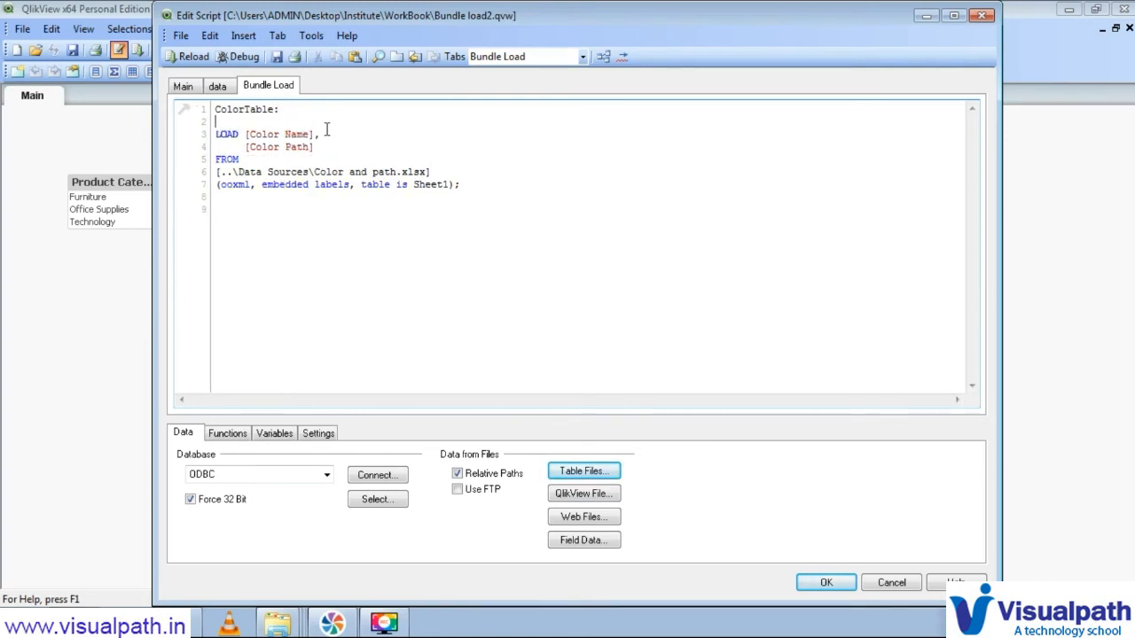
text(Bu)
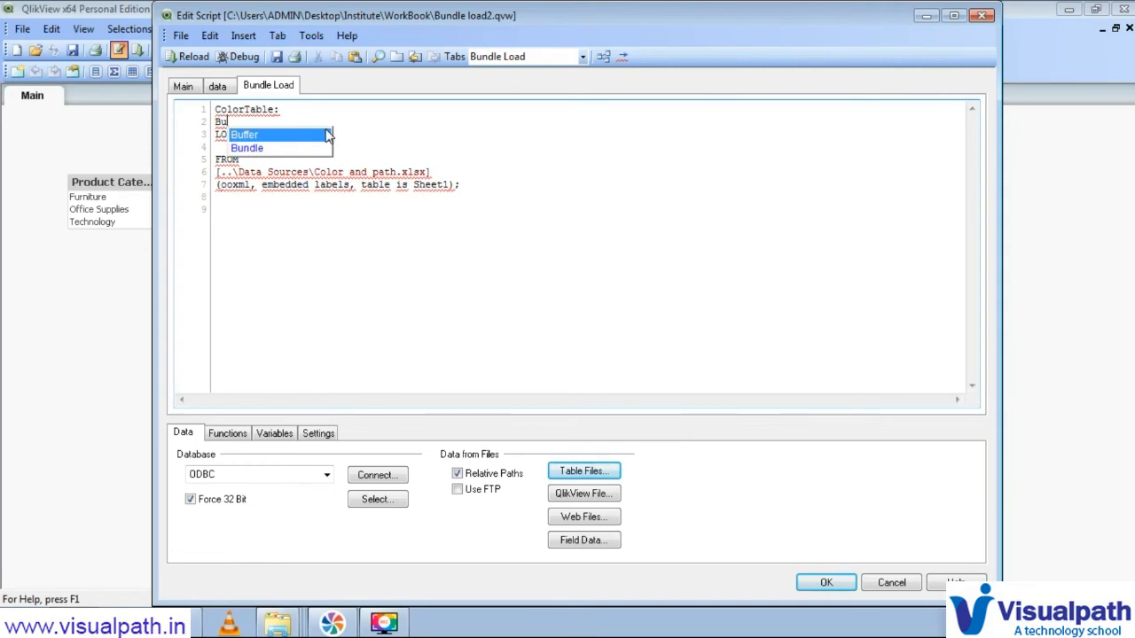
key(Down)
key(Return)
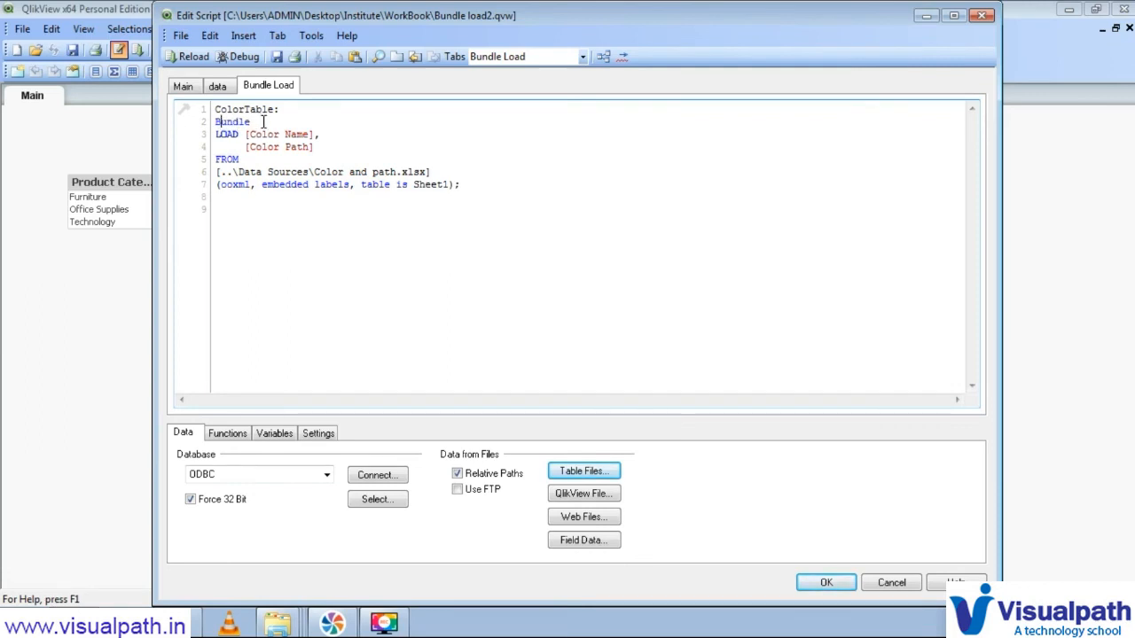
- Review the Bundle prefix and the Color Path field in the ColorTable load statement
drag(245, 147, 317, 143)
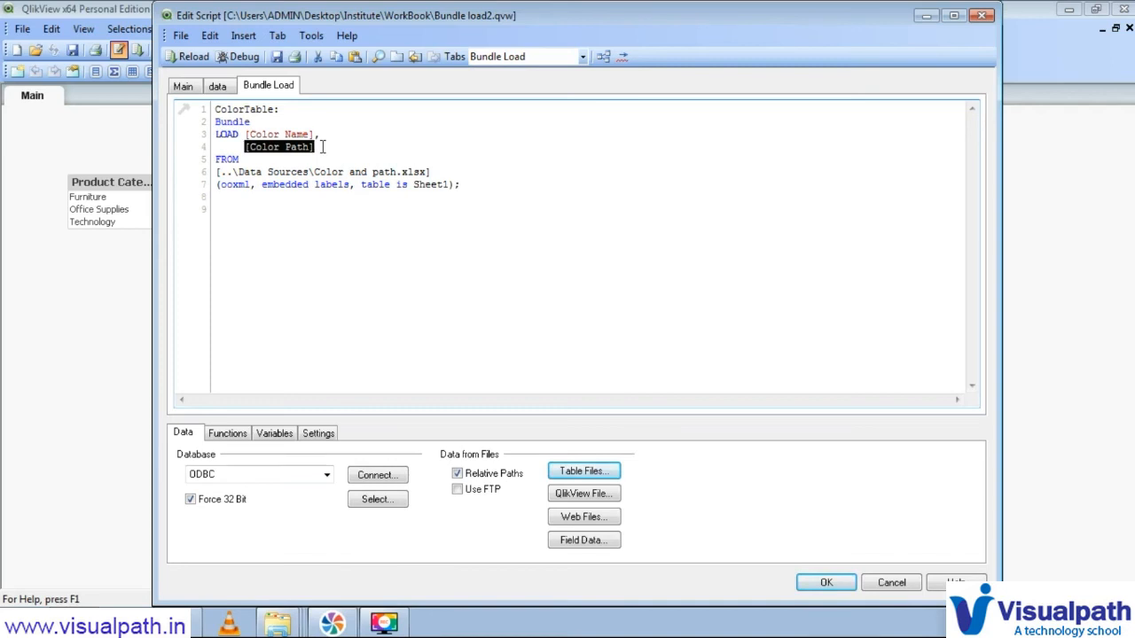
click(323, 147)
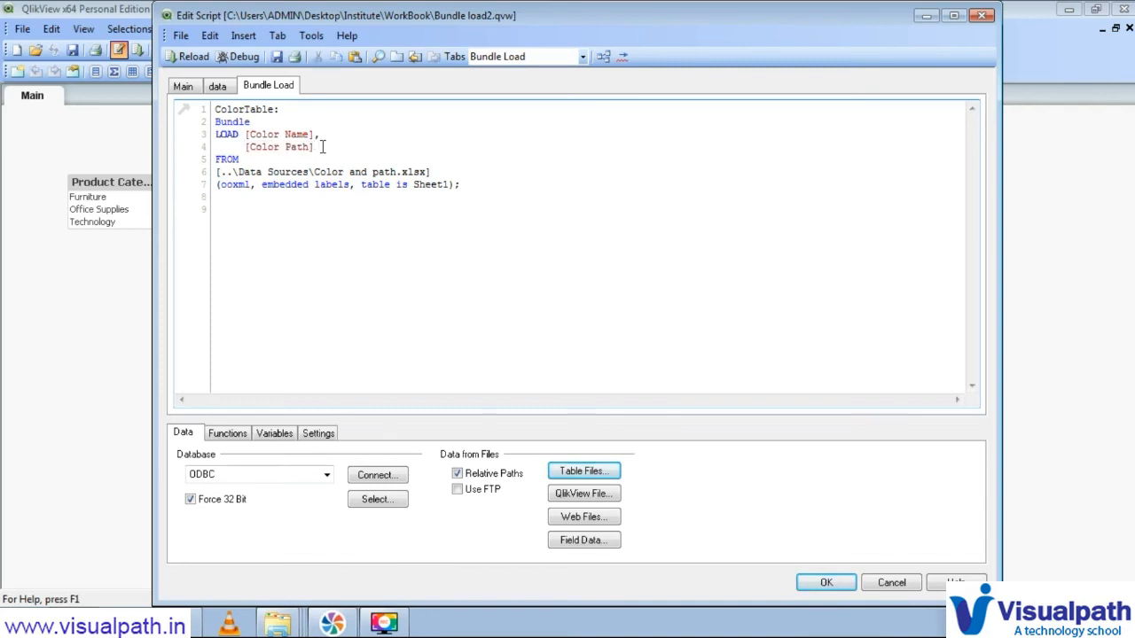
click(232, 130)
double_click(228, 120)
drag(215, 121, 322, 164)
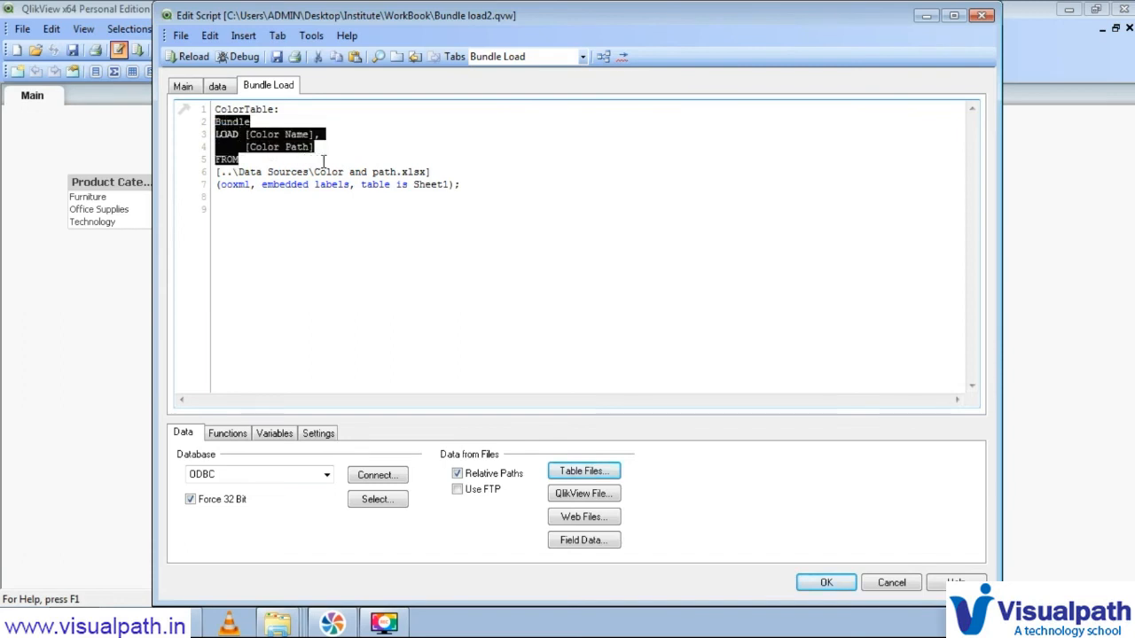
click(321, 162)
double_click(230, 121)
click(259, 123)
key(Left)
key(Left)
key(Left)
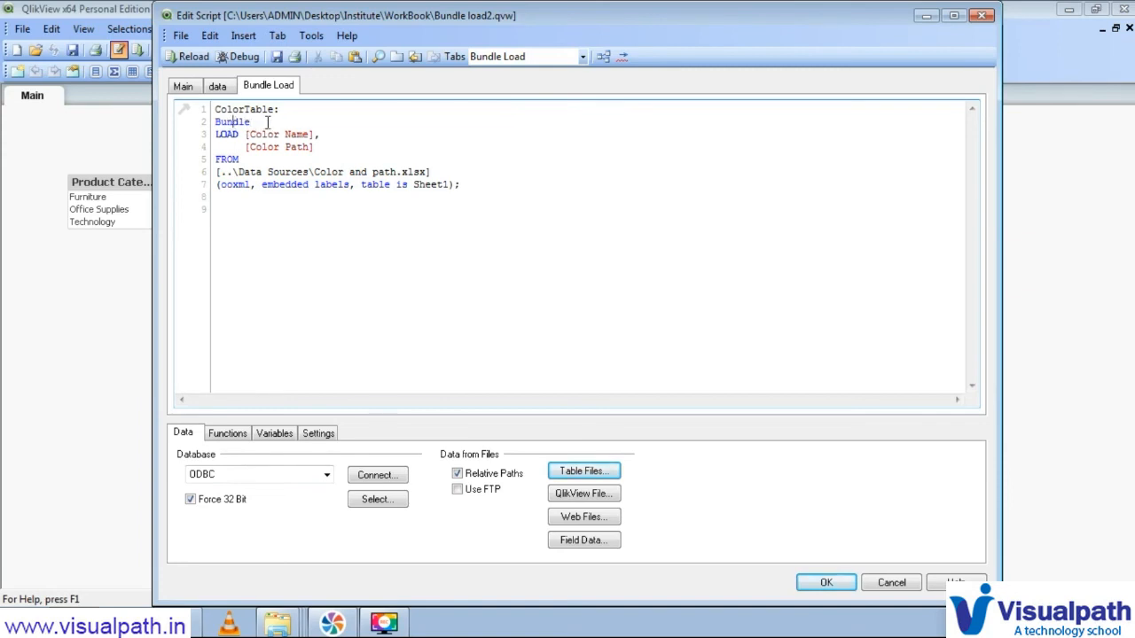
- Save the script and reload the document, then cancel the sheet properties after checking the tables available for fields
click(277, 56)
click(186, 58)
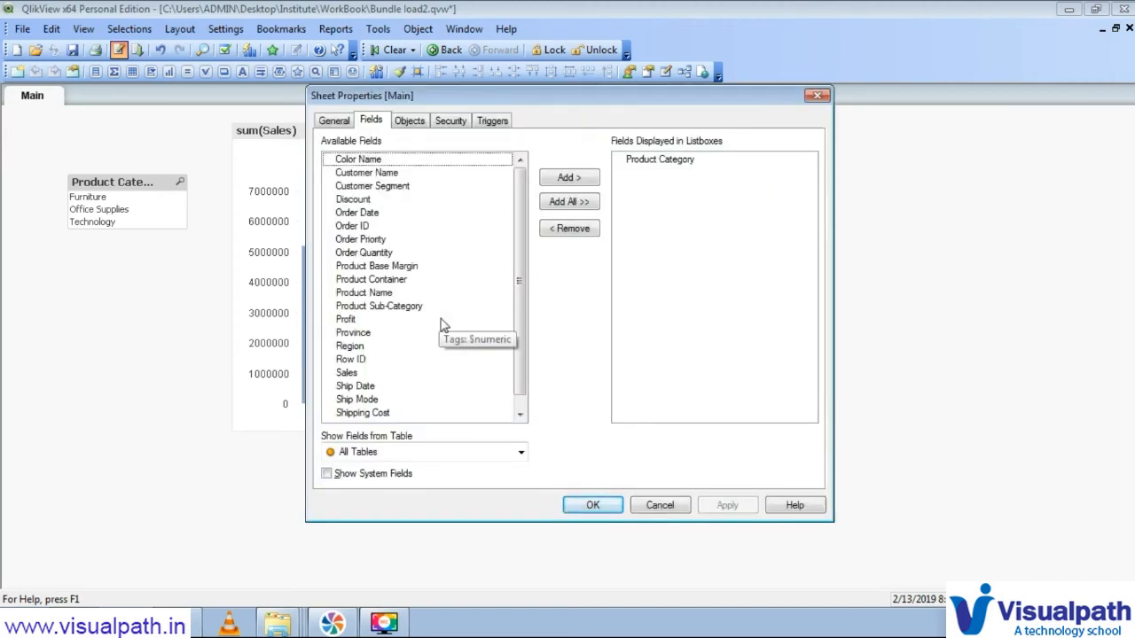
click(468, 456)
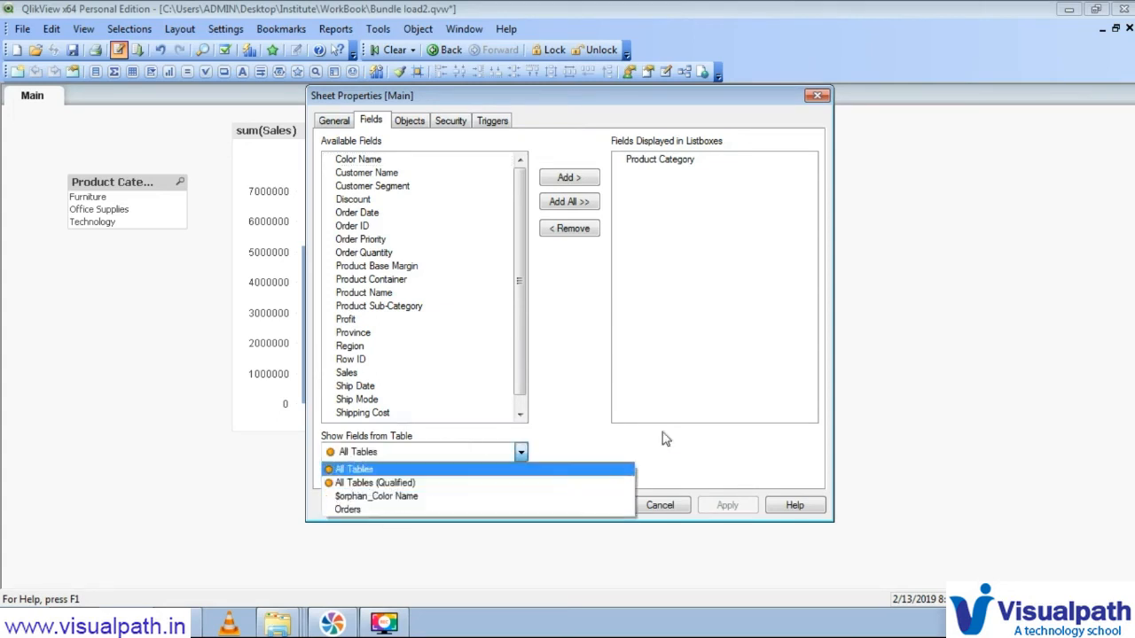
click(750, 446)
click(646, 509)
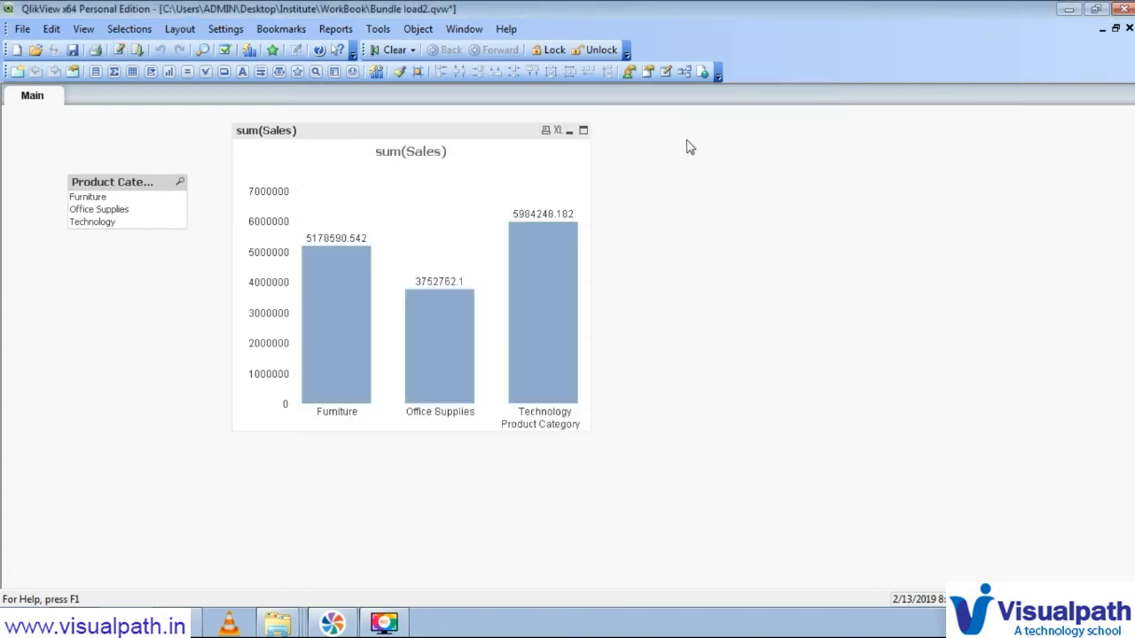
- Preview the records of the table holding Color Name in the table viewer and close the viewer
click(684, 72)
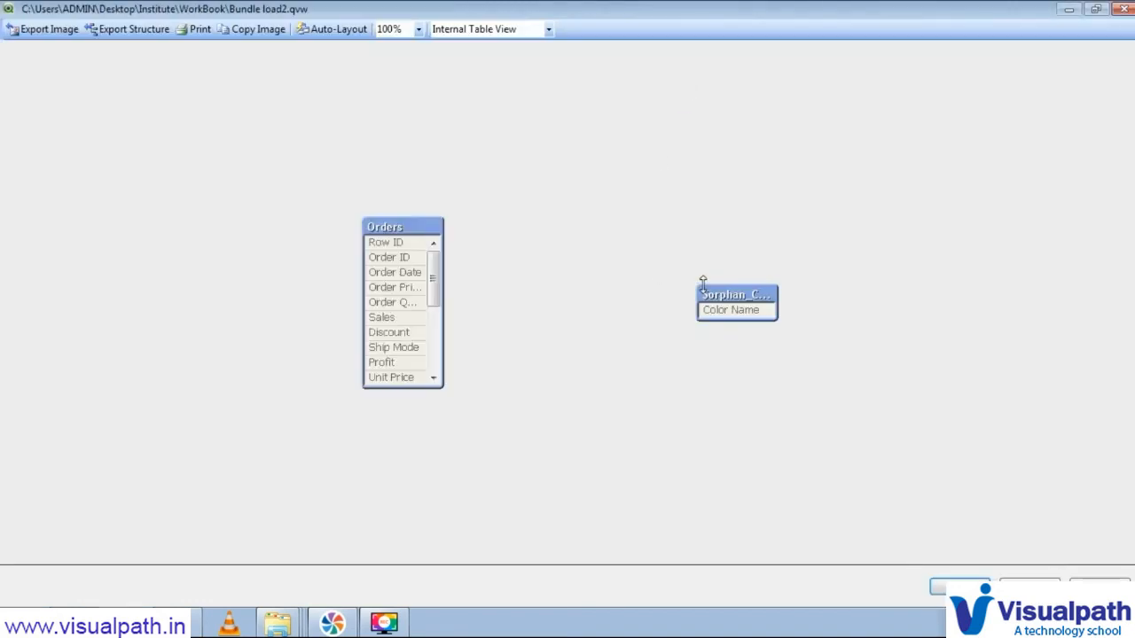
right_click(719, 299)
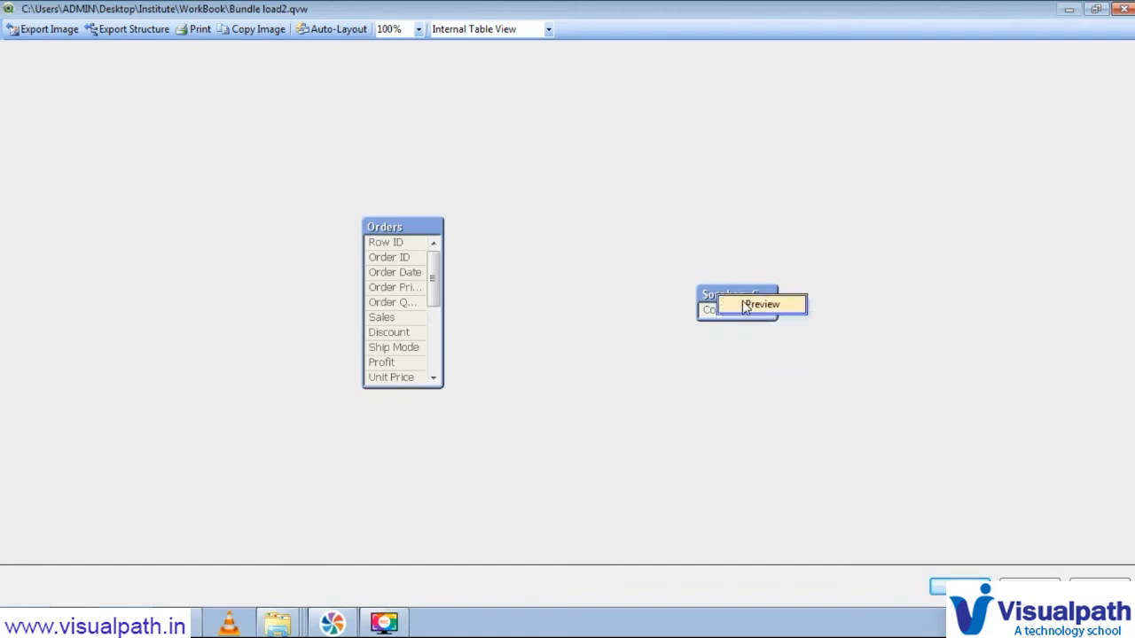
click(760, 304)
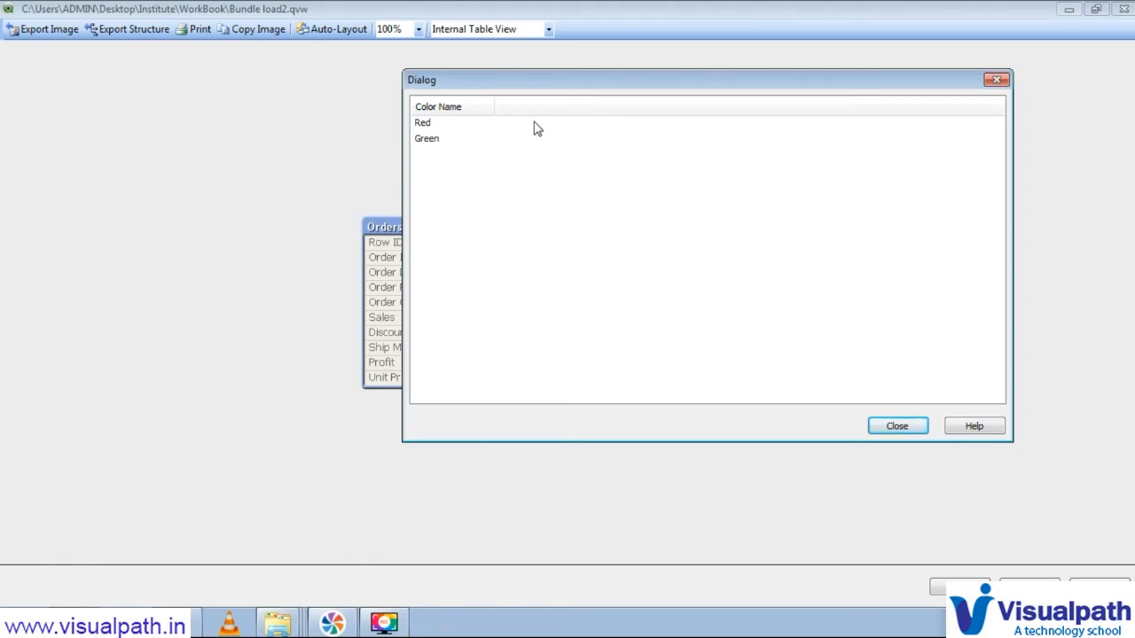
click(898, 426)
click(944, 592)
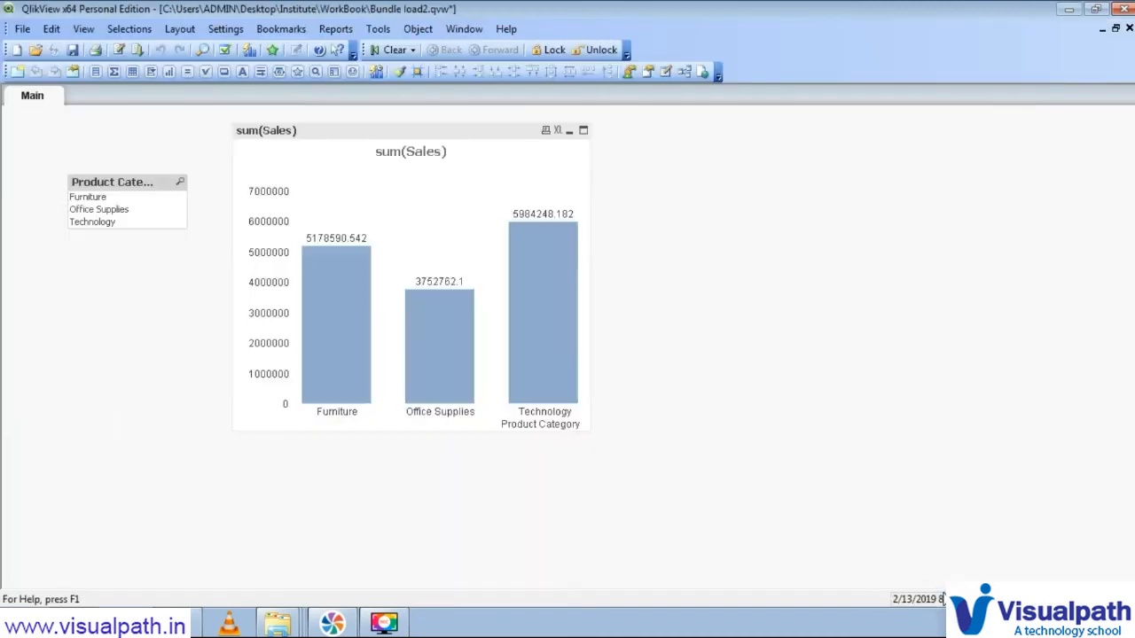
- Create a text object beside the sales chart that displays the expression =sum(Sales)
right_click(695, 229)
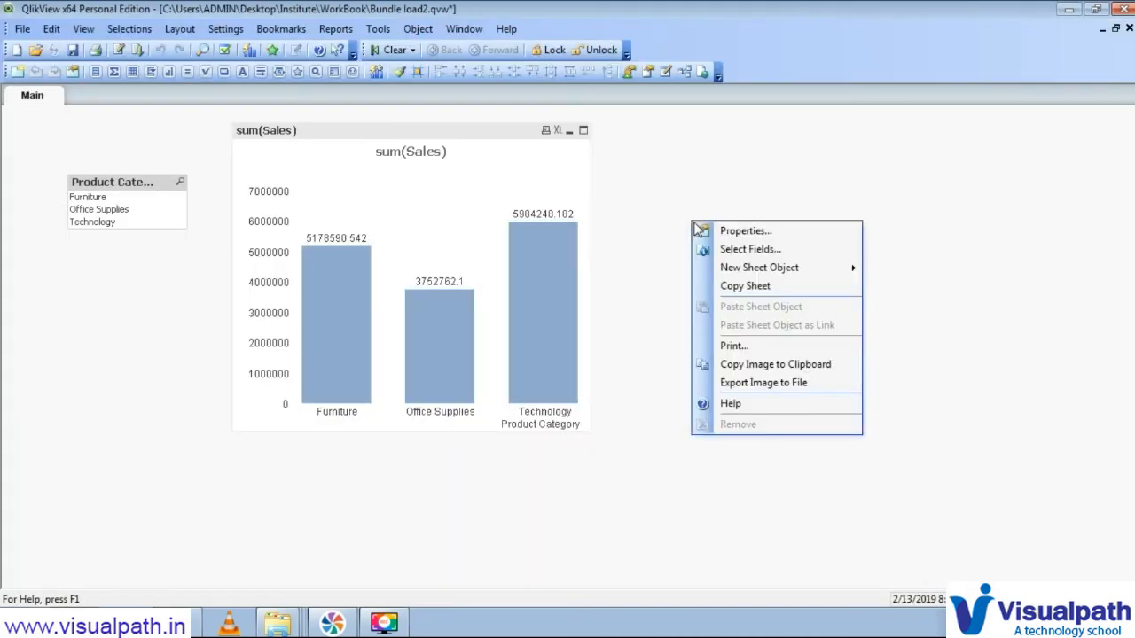
mouse_move(747, 272)
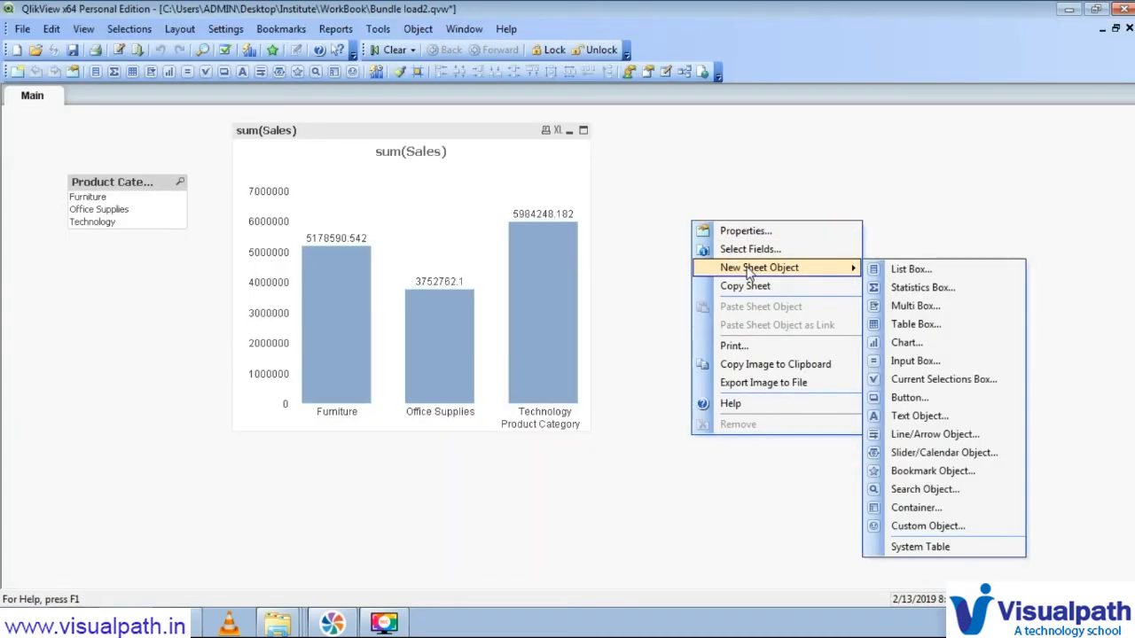
right_click(677, 163)
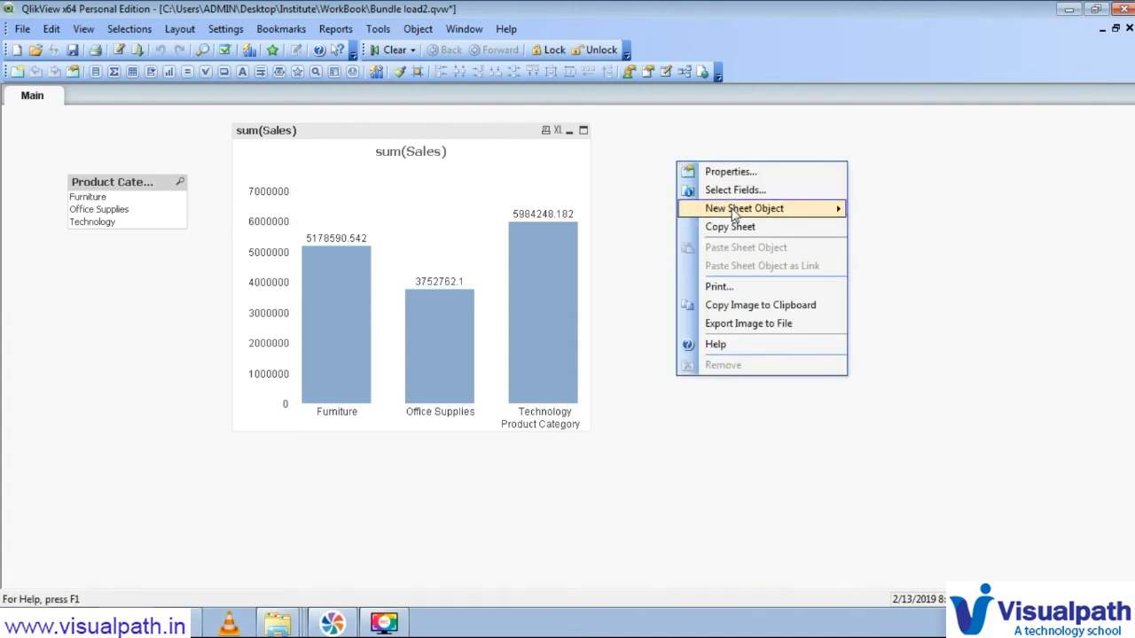
mouse_move(737, 218)
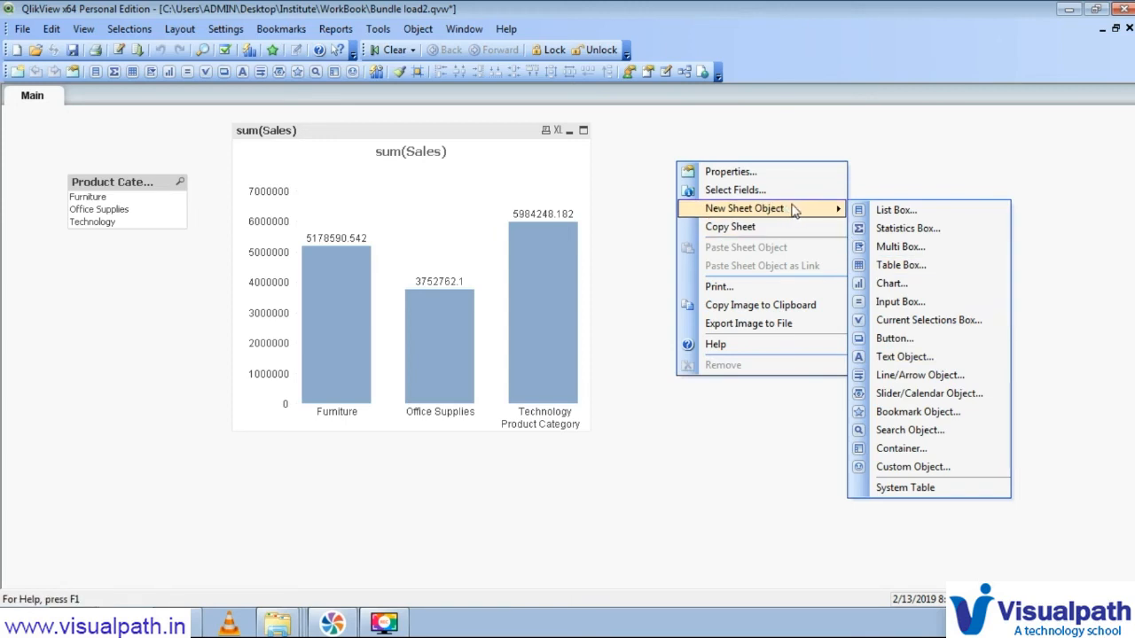
click(925, 364)
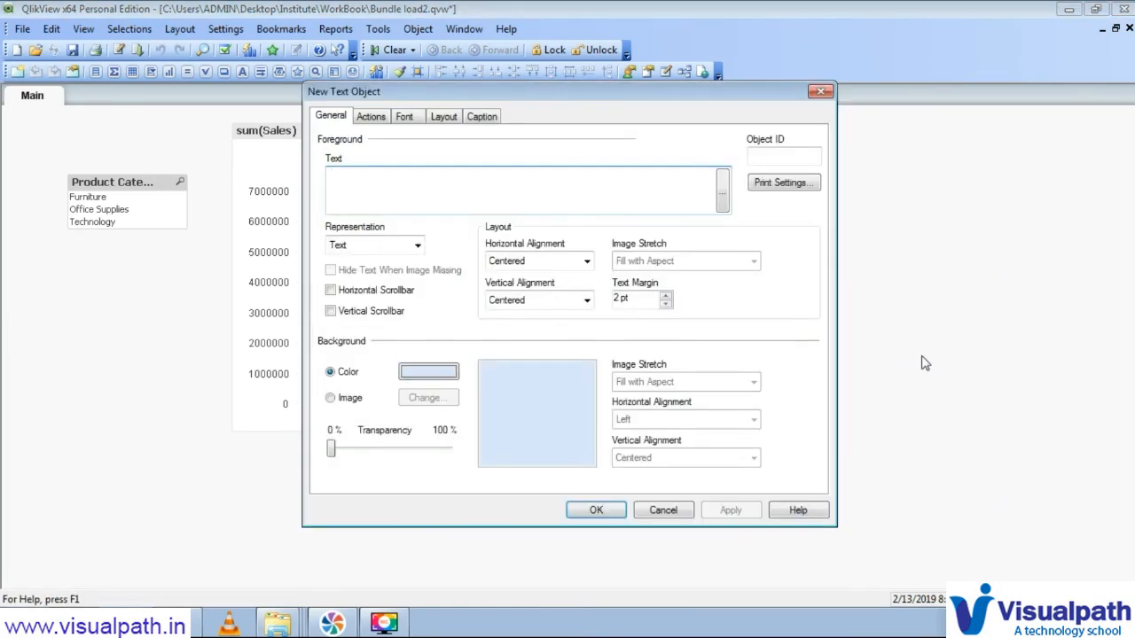
drag(572, 95, 771, 127)
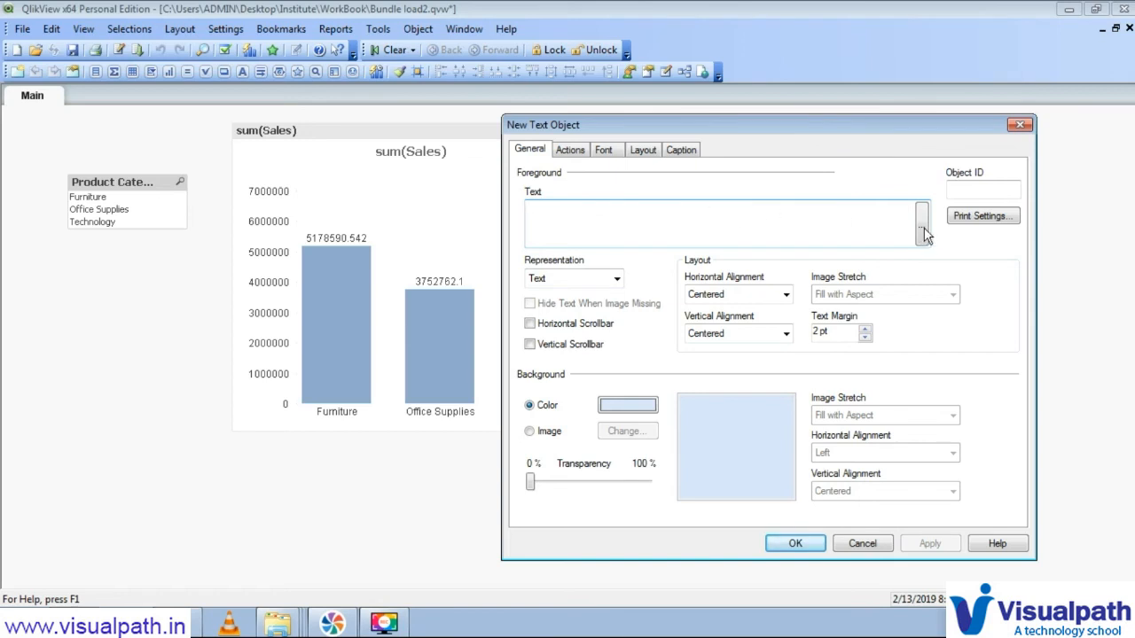
text(=sum(sa)
double_click(637, 224)
text())
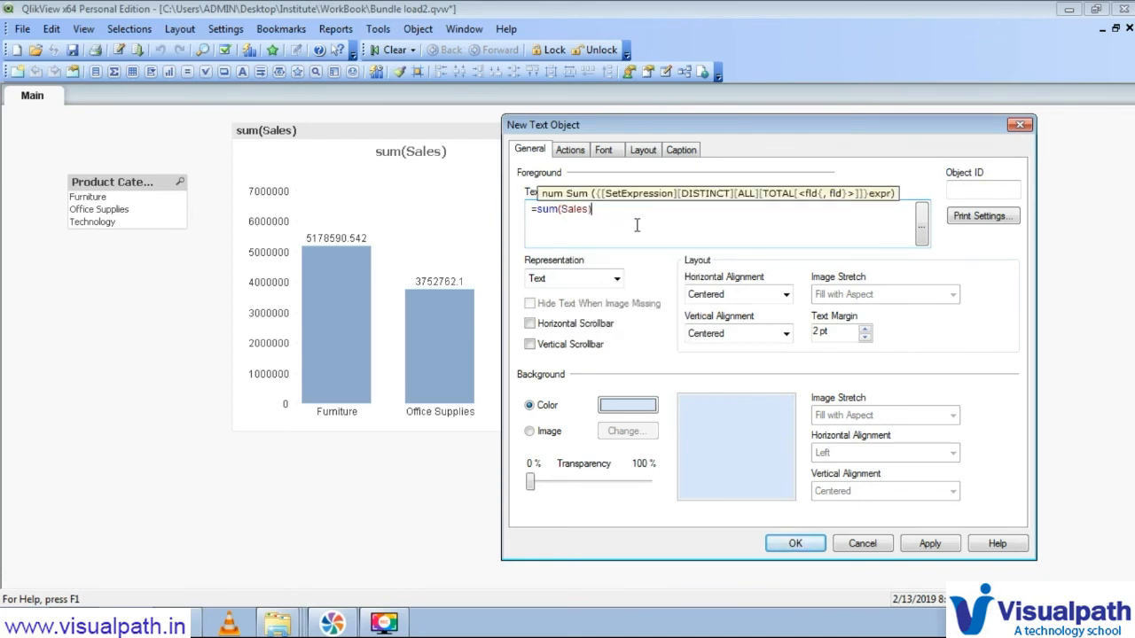
click(795, 543)
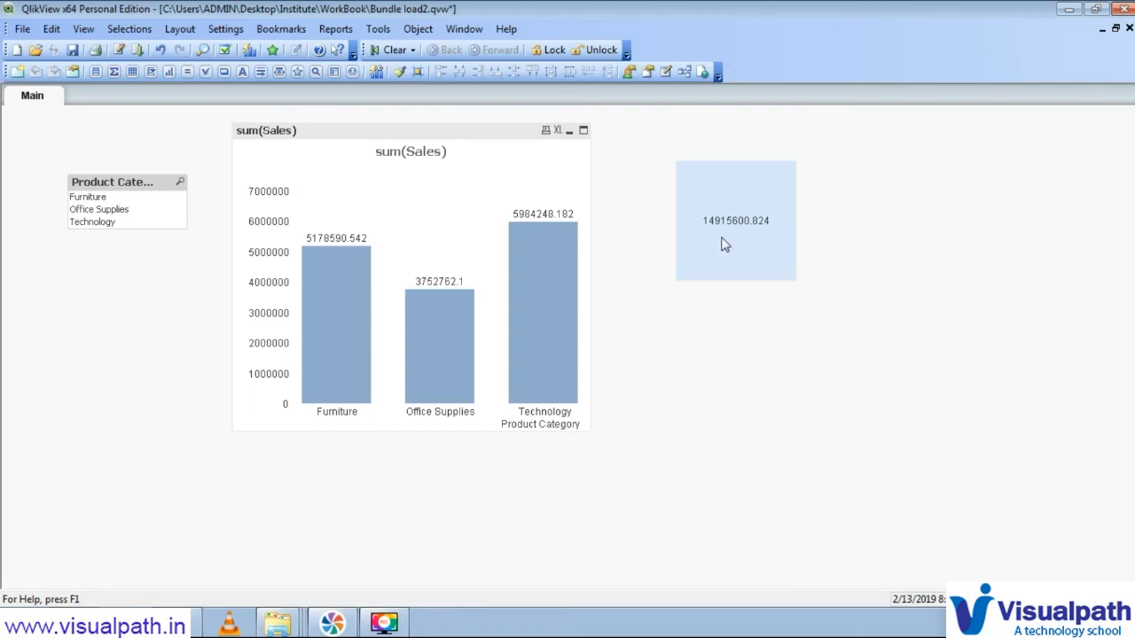
- Filter Product Category by Furniture, by Office Supplies, and by both together to compare the chart with the text object
click(93, 198)
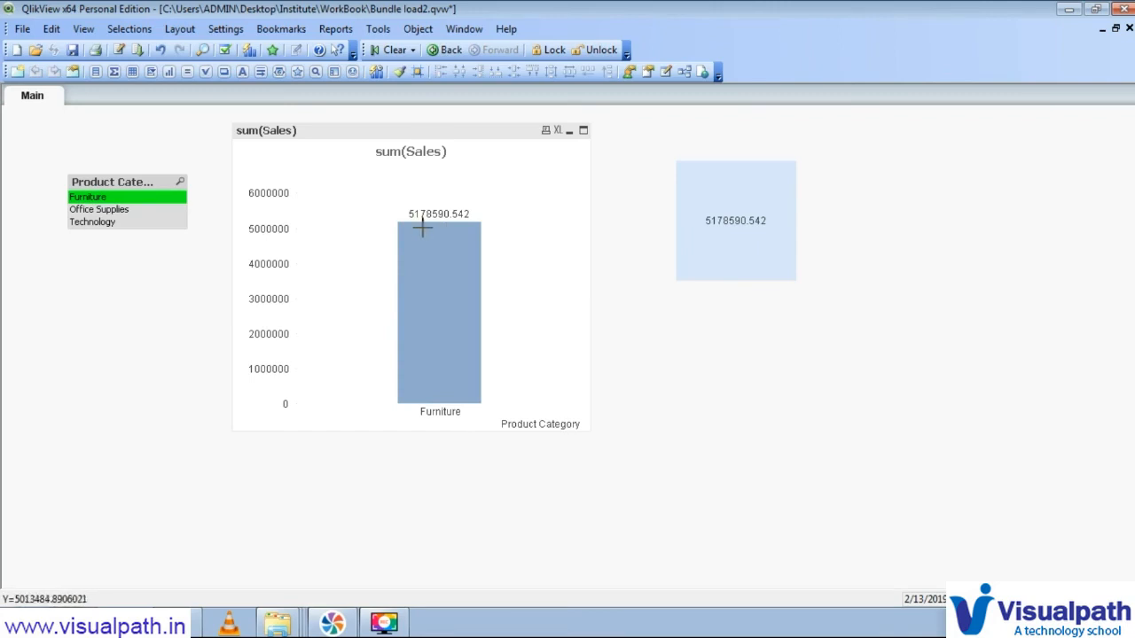
mouse_move(426, 225)
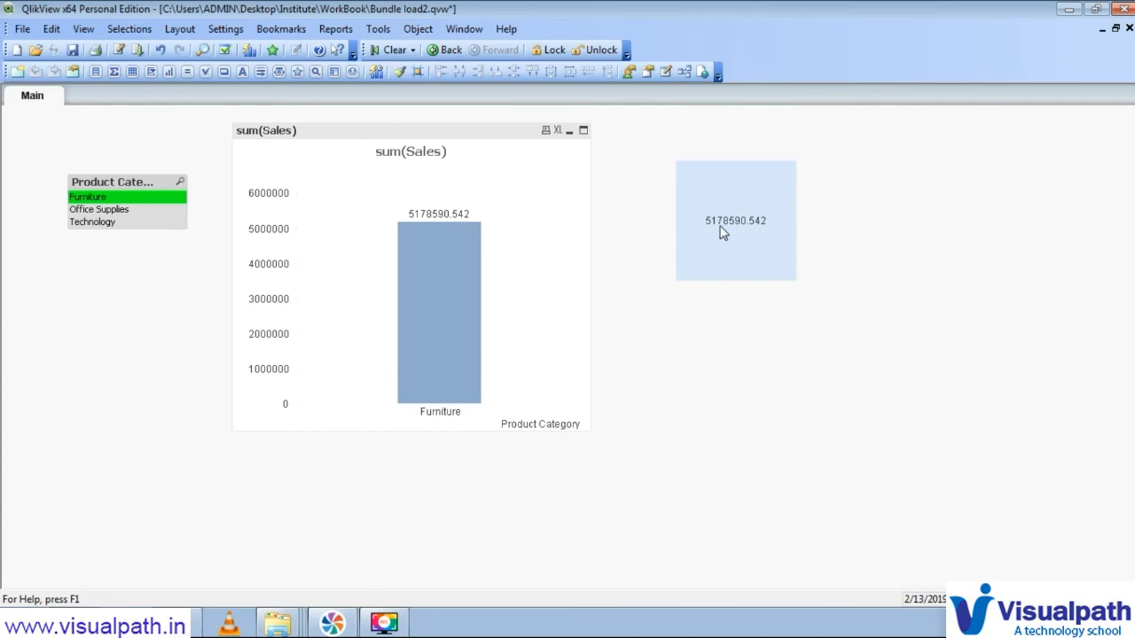
click(108, 213)
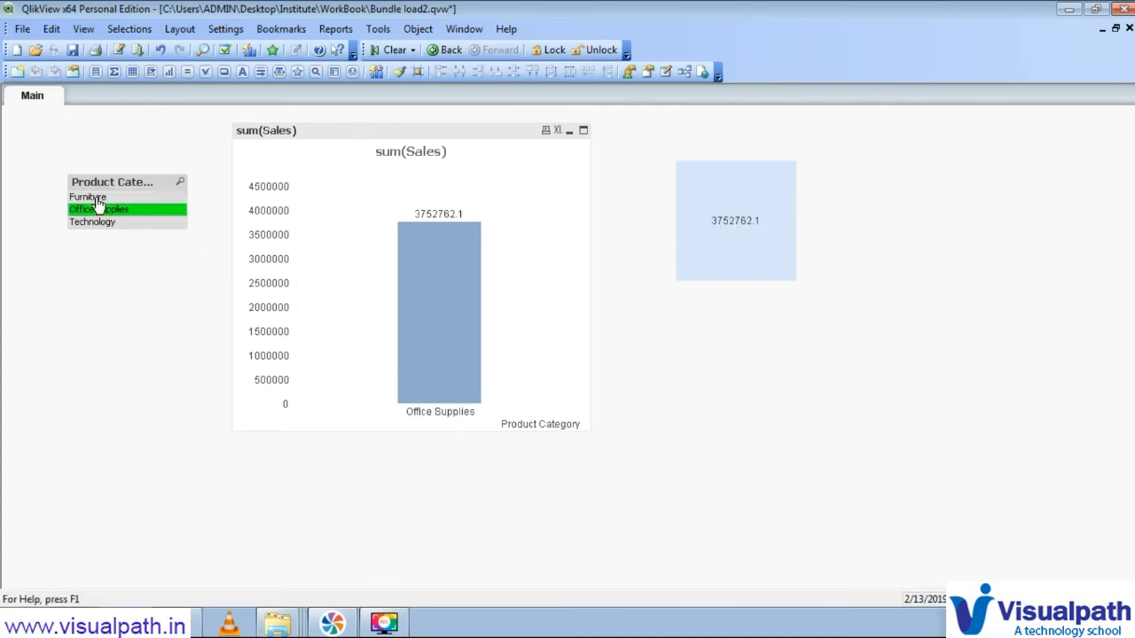
ctrl+click(95, 200)
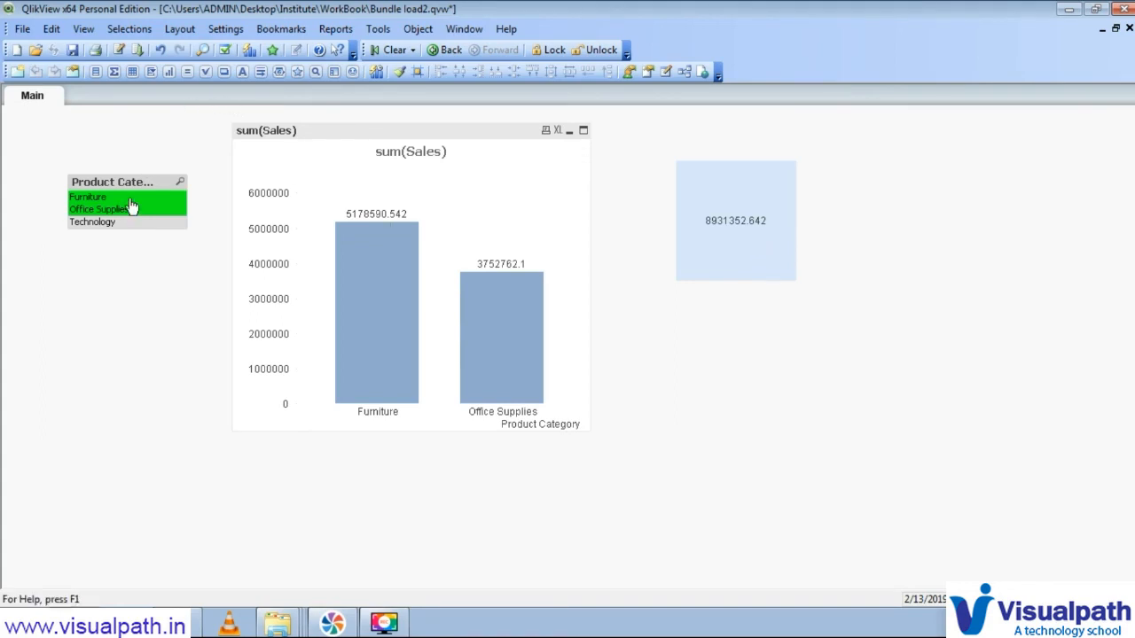
right_click(726, 242)
click(747, 252)
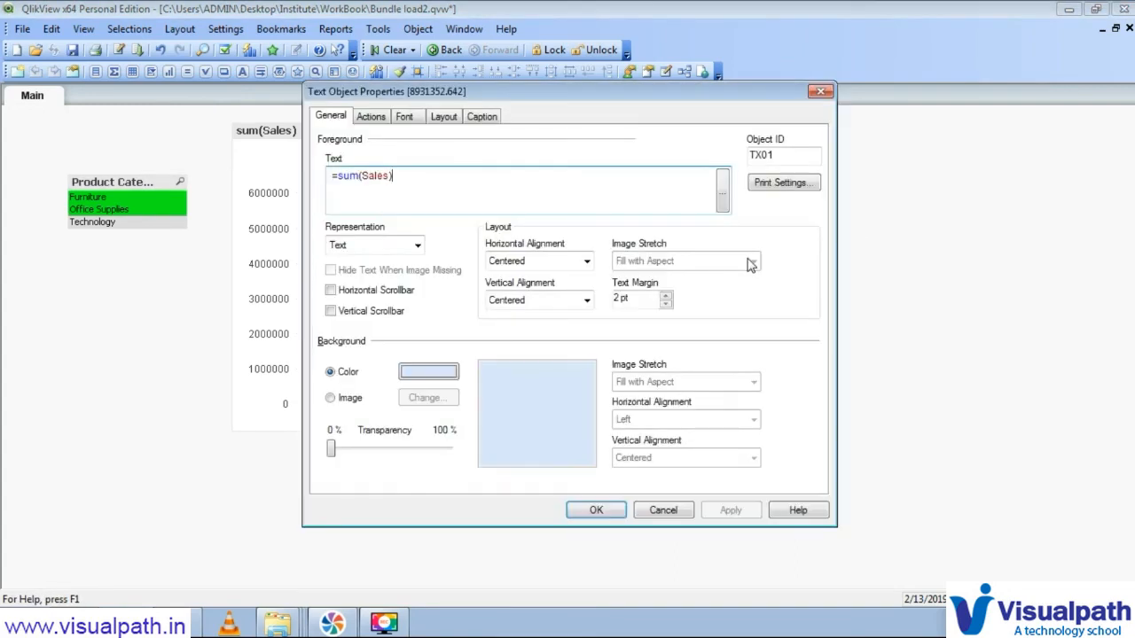
drag(616, 96, 433, 131)
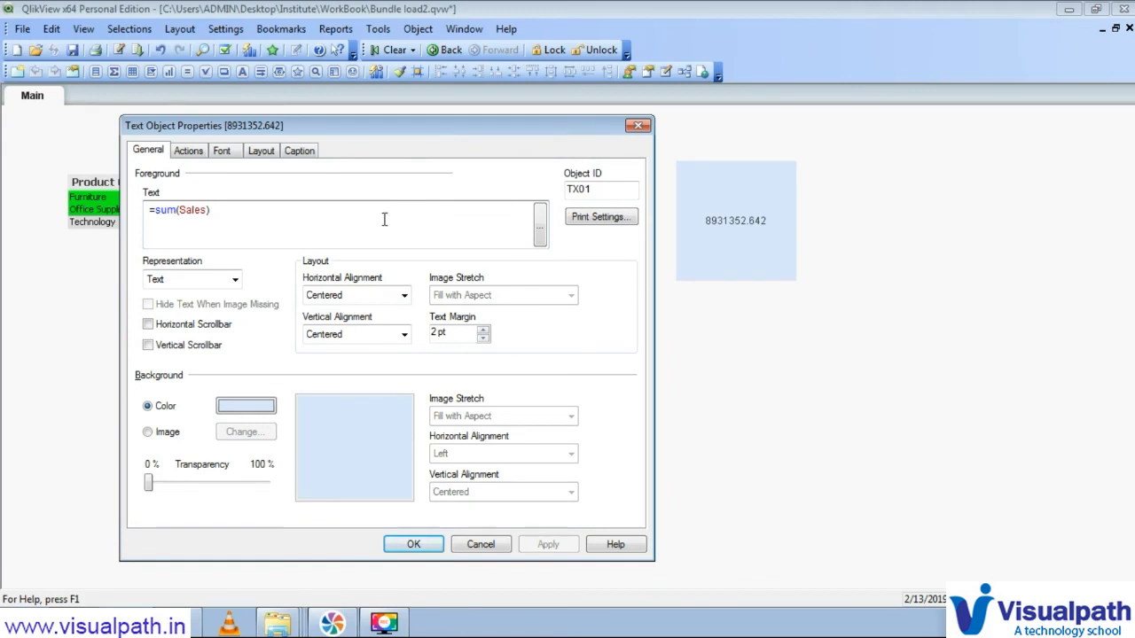
click(538, 228)
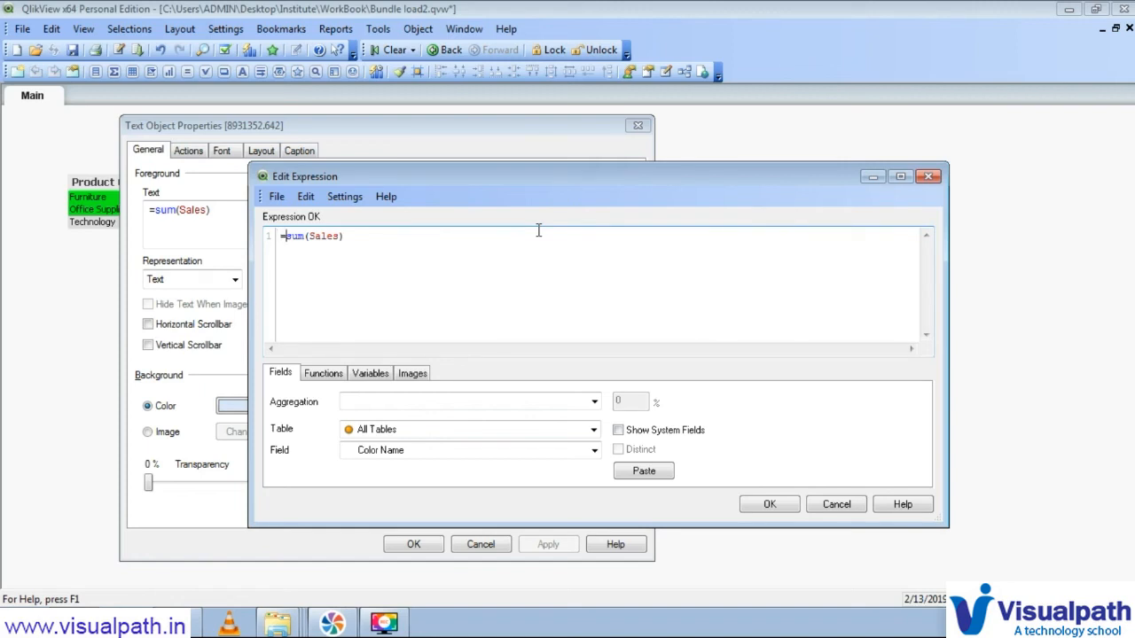
key(shift+Right)
key(shift+Right)
key(shift+Right)
key(shift+Right)
key(shift+Right)
key(shift+Right)
key(shift+Right)
key(shift+Right)
key(shift+Right)
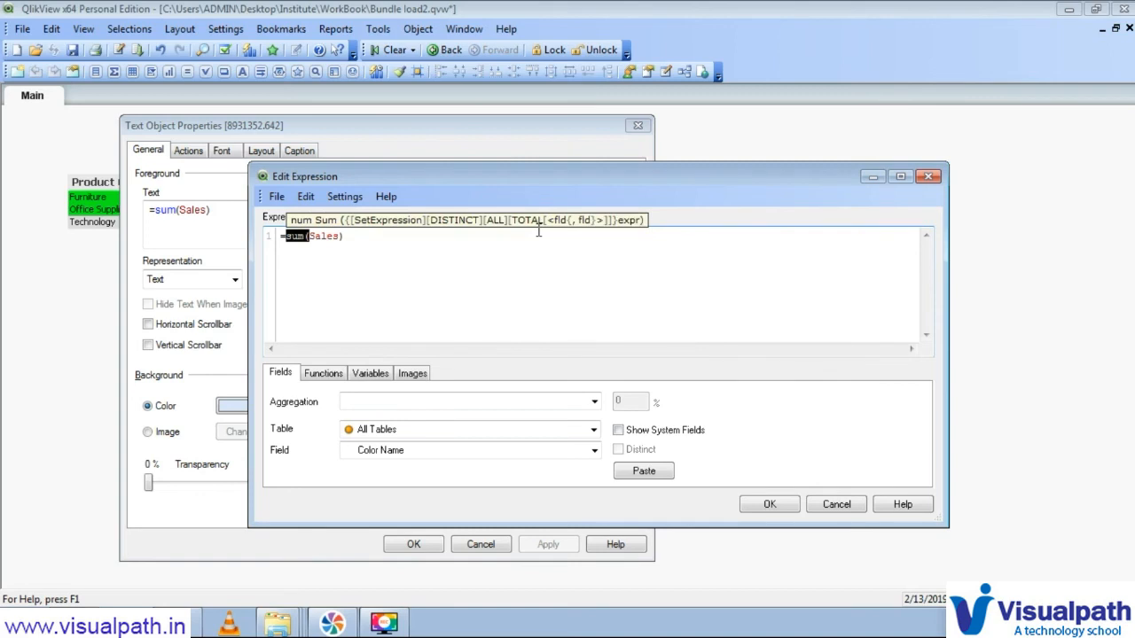
key(shift+Right)
key(Delete)
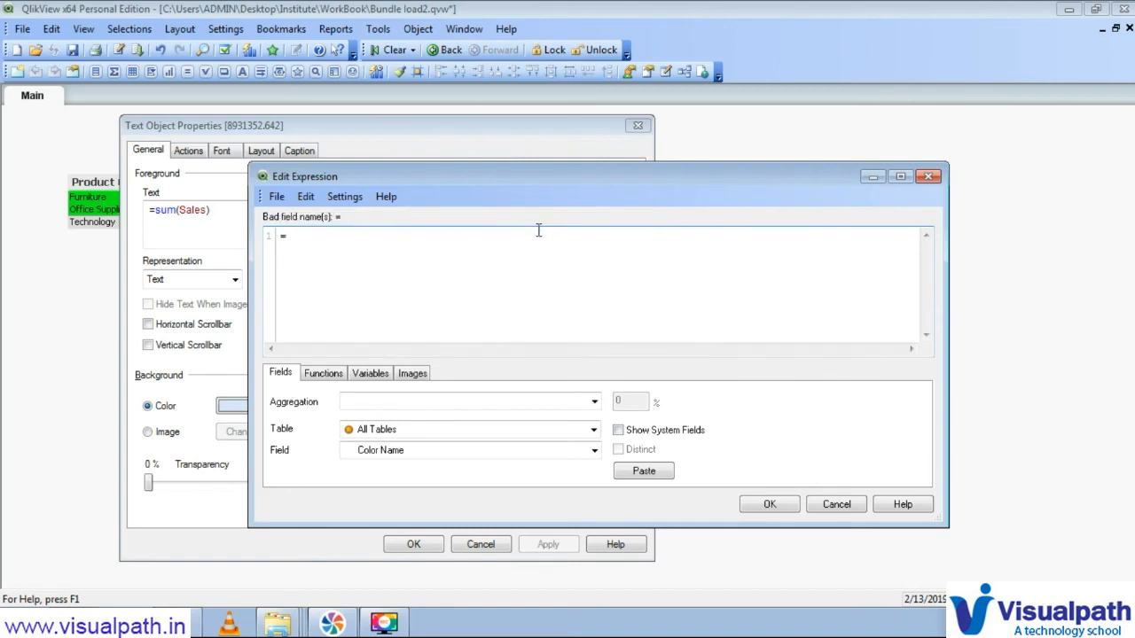
key(BackSpace)
text(=)
click(833, 505)
click(603, 391)
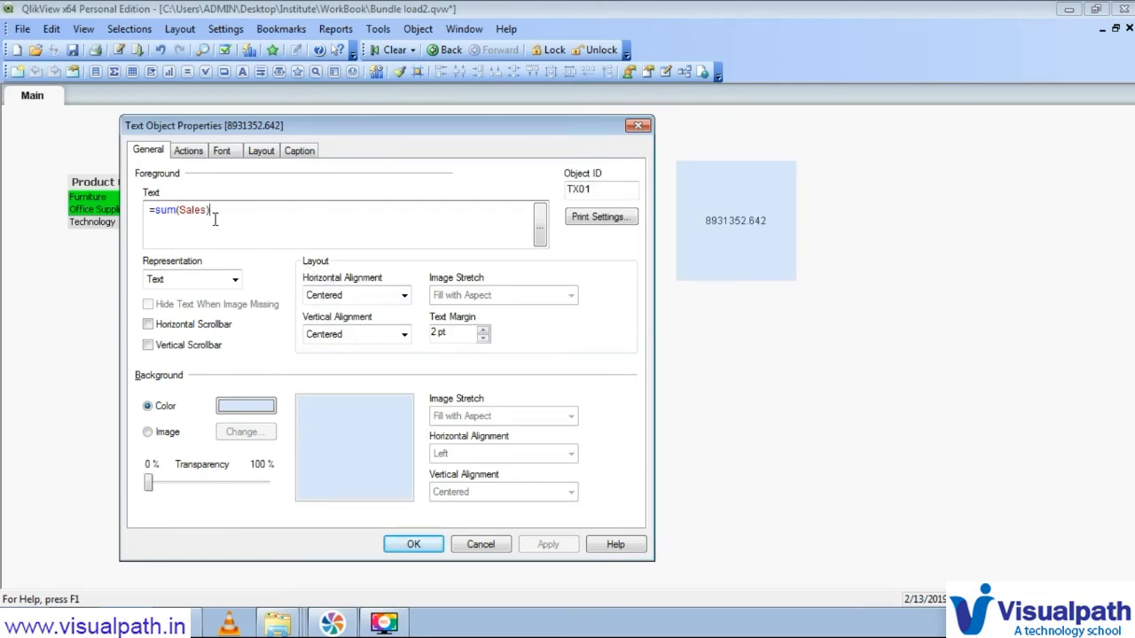
drag(151, 209, 213, 211)
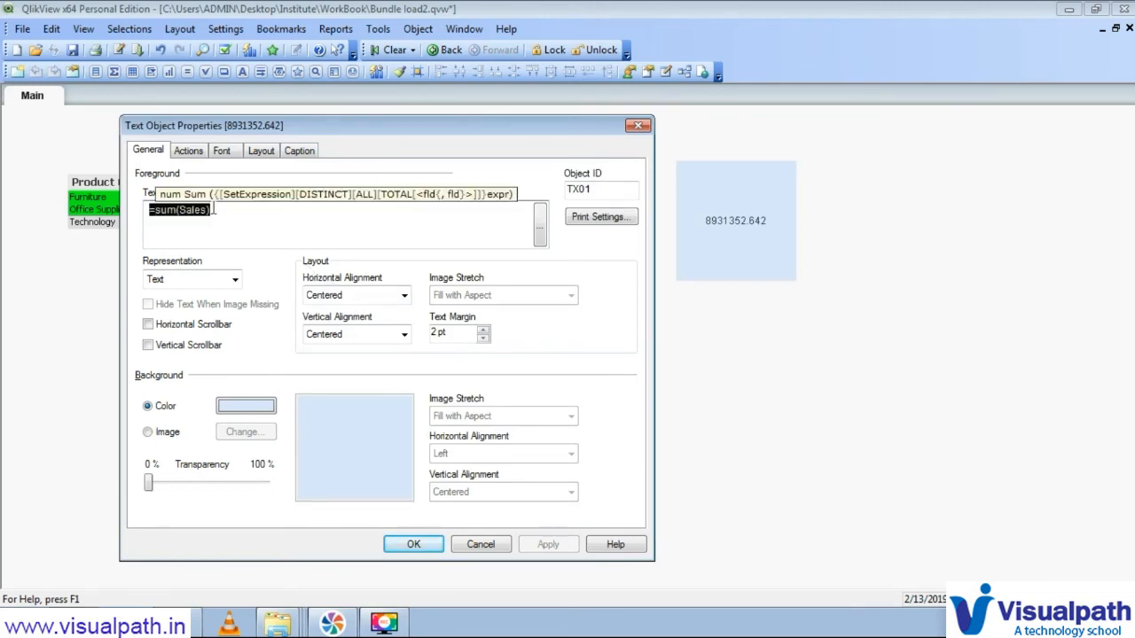
click(637, 125)
- Move the sales text object up and closer to the chart's upper corner
drag(740, 169, 681, 121)
right_click(659, 266)
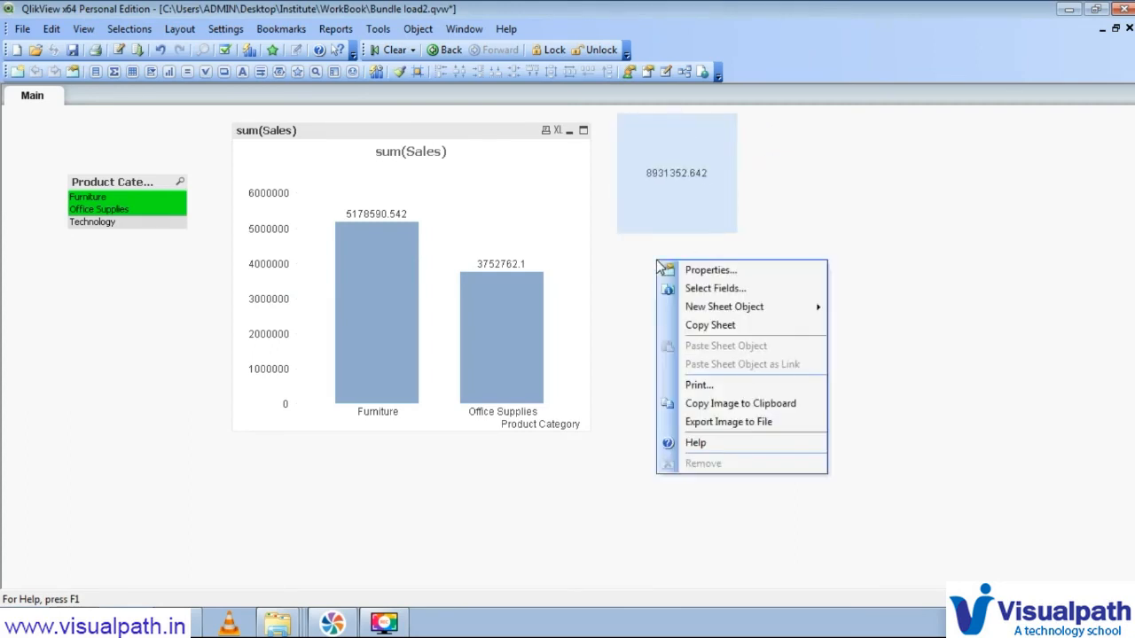
mouse_move(749, 310)
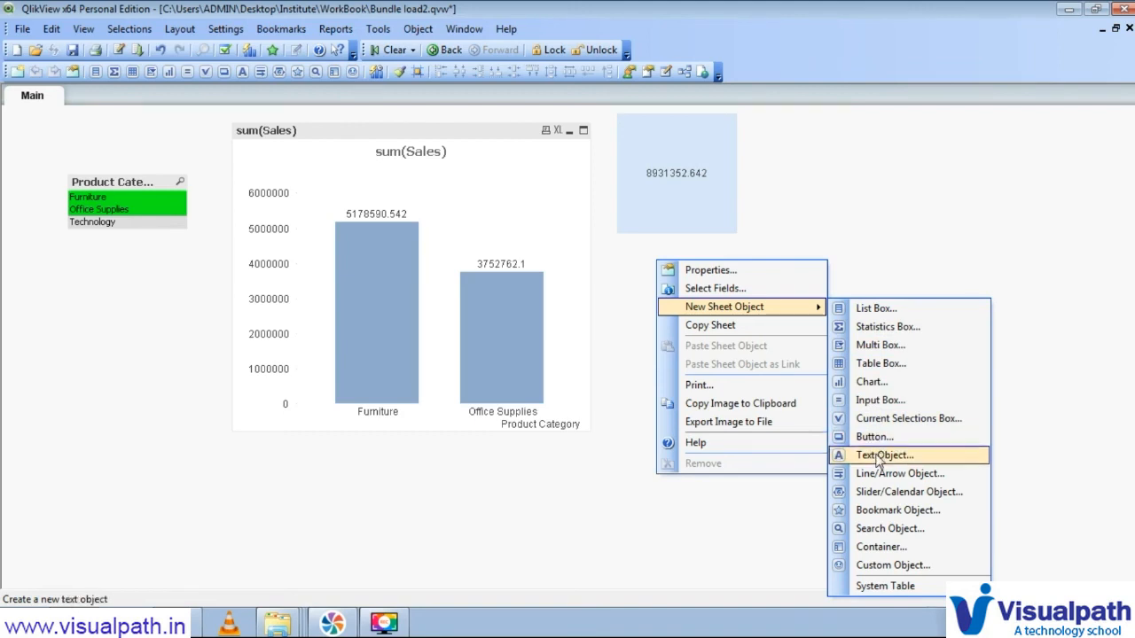
click(867, 221)
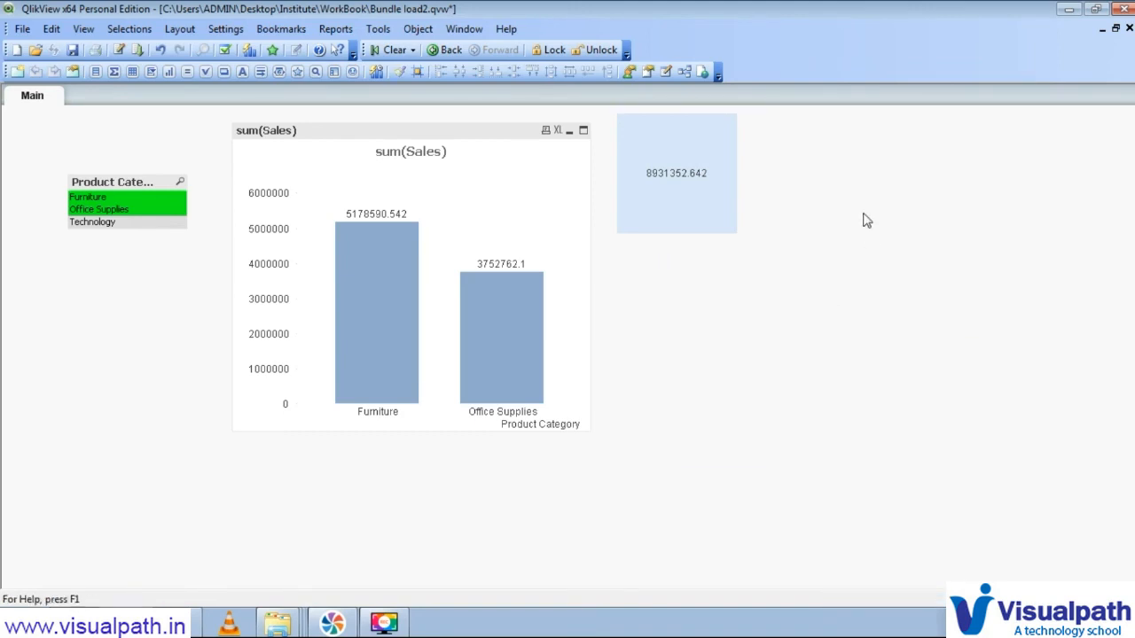
- Create a second text object and start its expression with =IF( followed by sum(Sales) on an indented second line
right_click(817, 242)
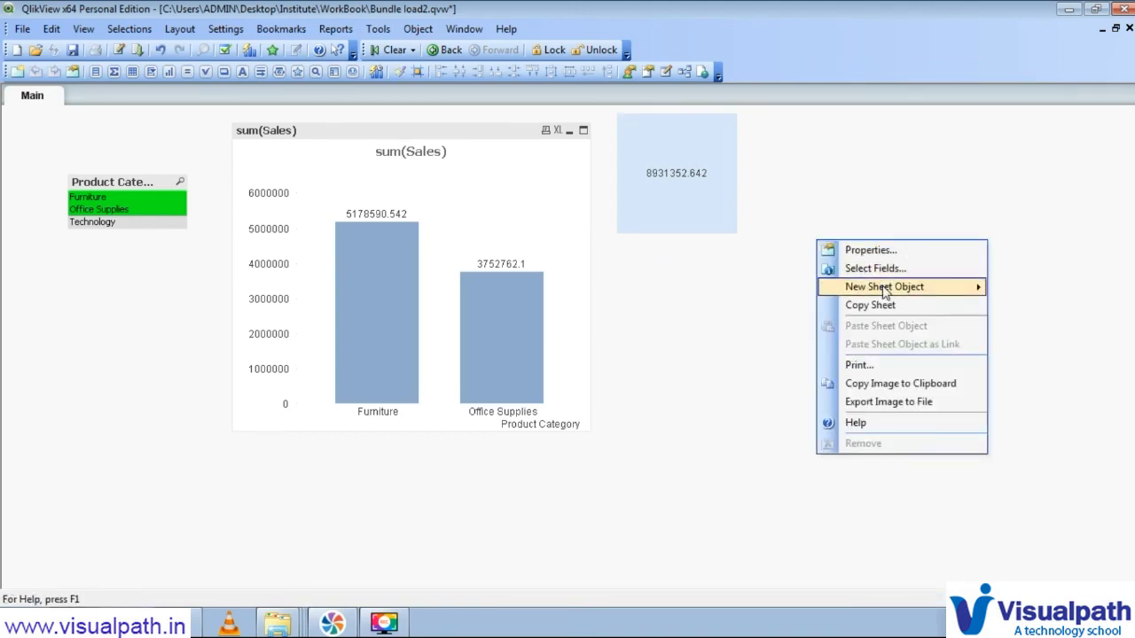
mouse_move(885, 293)
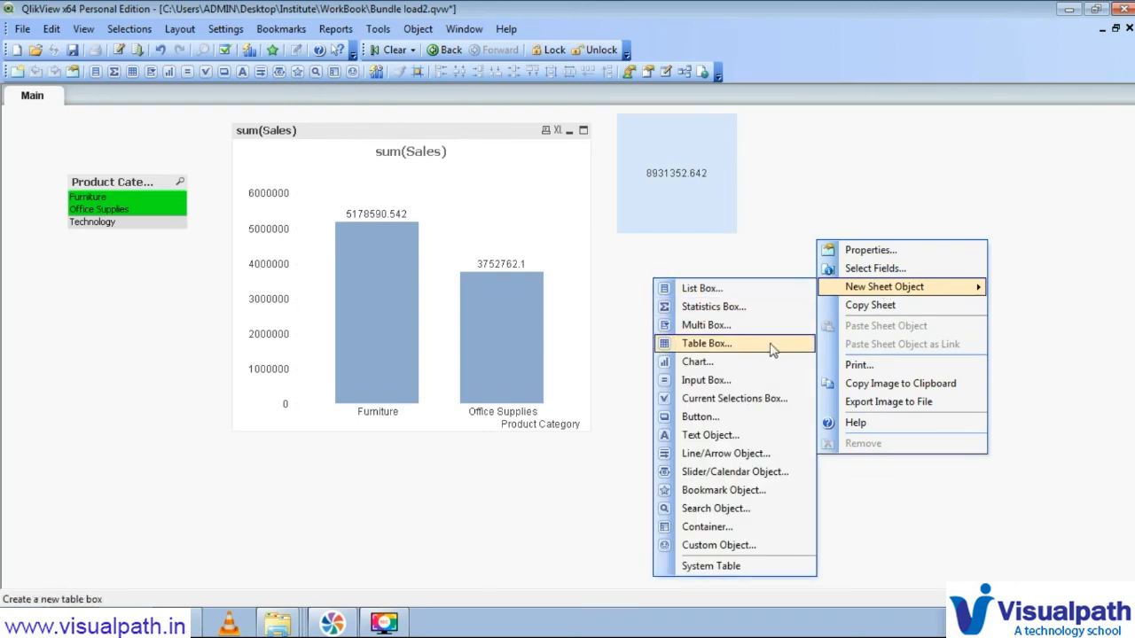
click(709, 435)
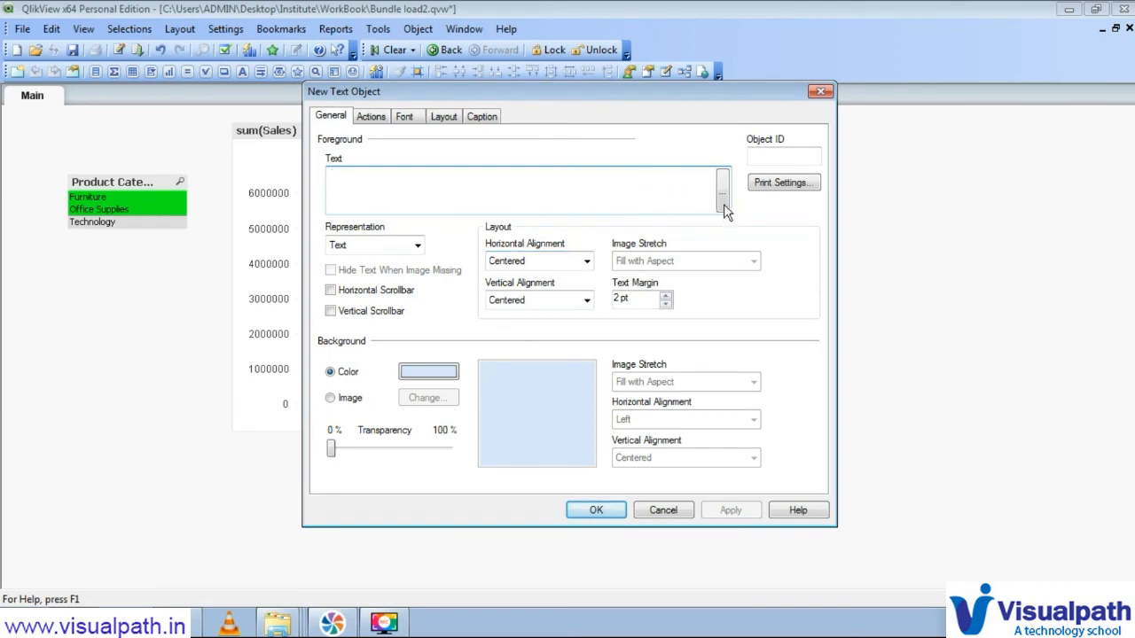
click(723, 192)
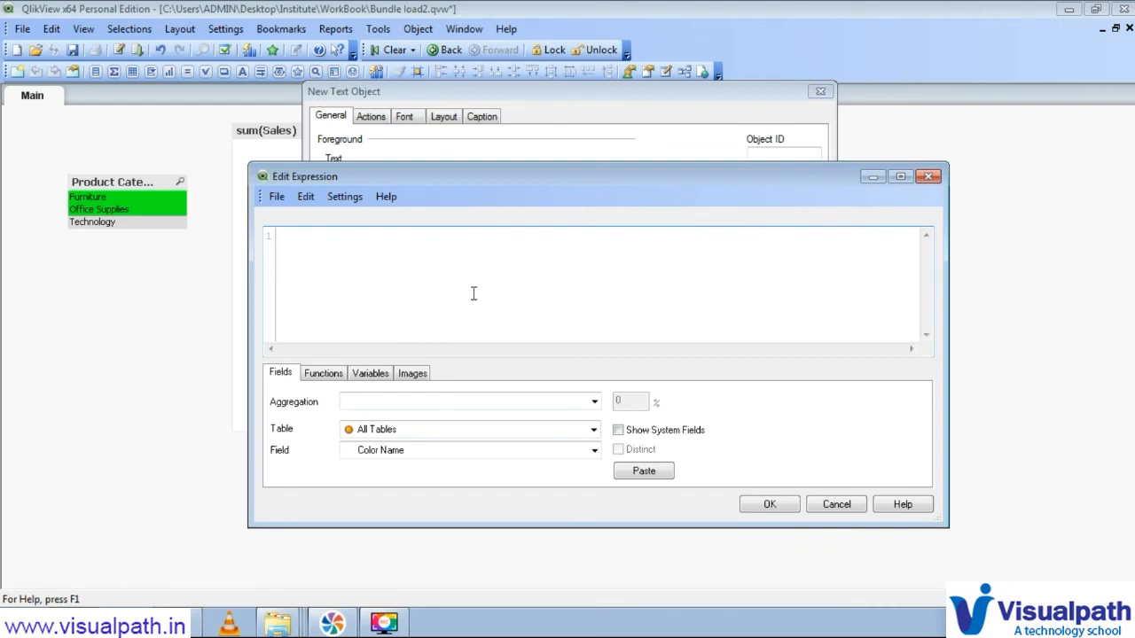
text(=)
text(IF()
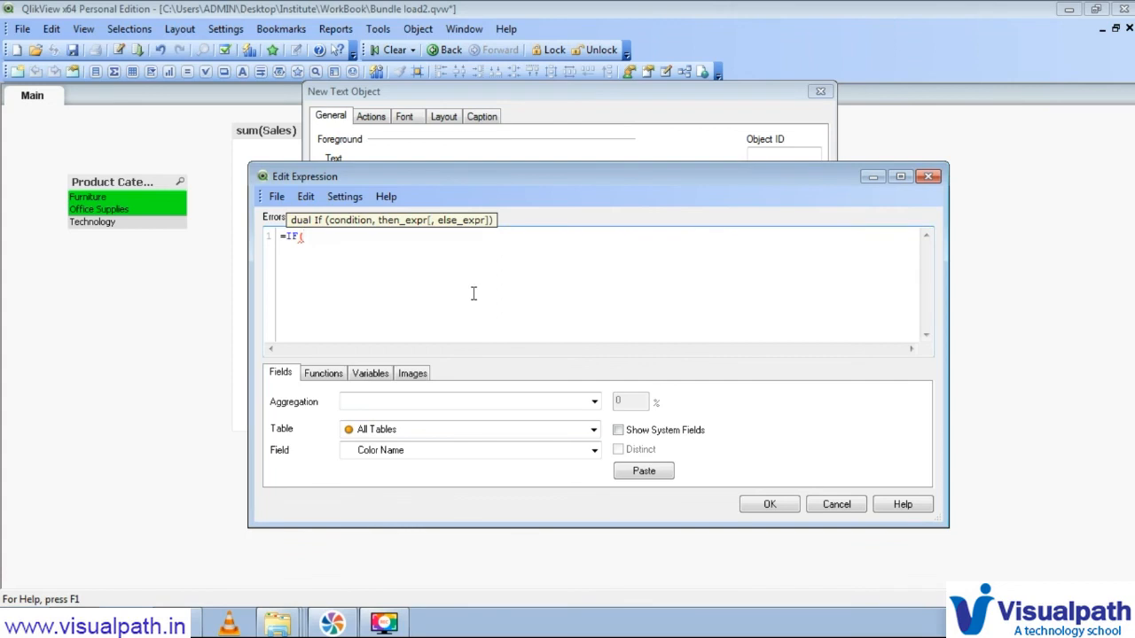
text(sum()
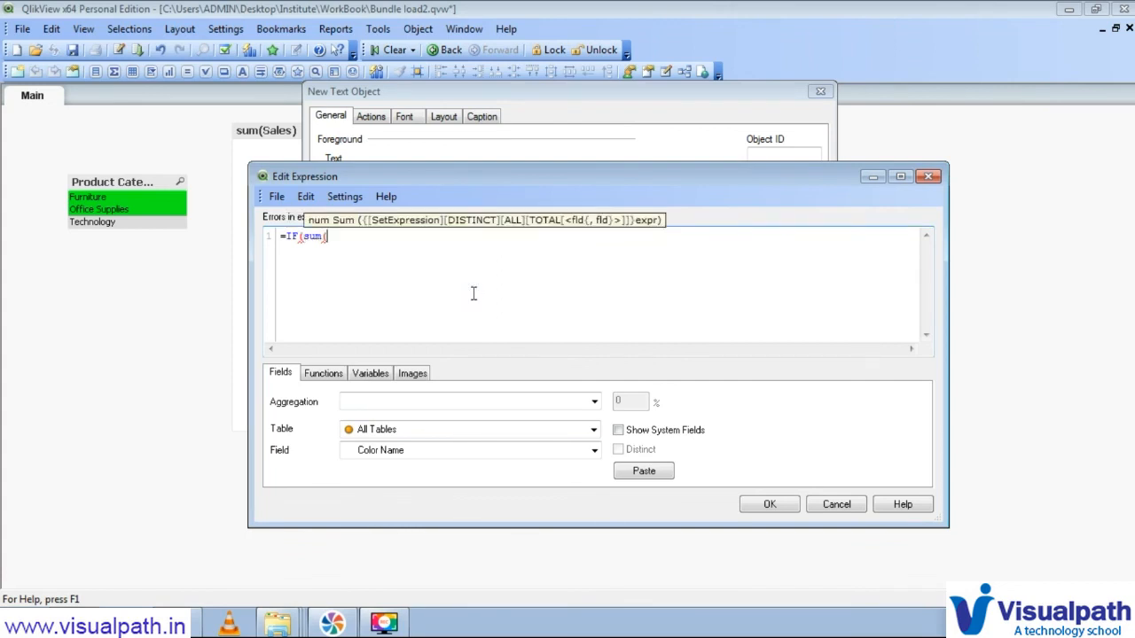
text(Sales)
key(Return)
key(Tab)
key(End)
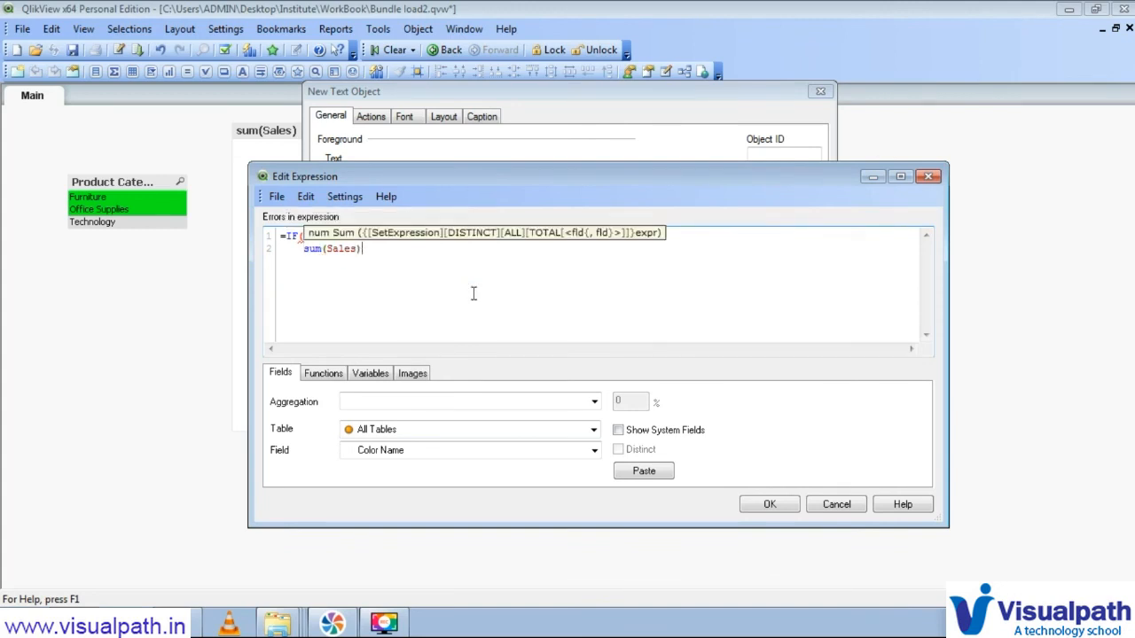
- Complete the IF condition by comparing sum(Sales) with >= 5000000, ending with a comma
text(>=)
key(BackSpace)
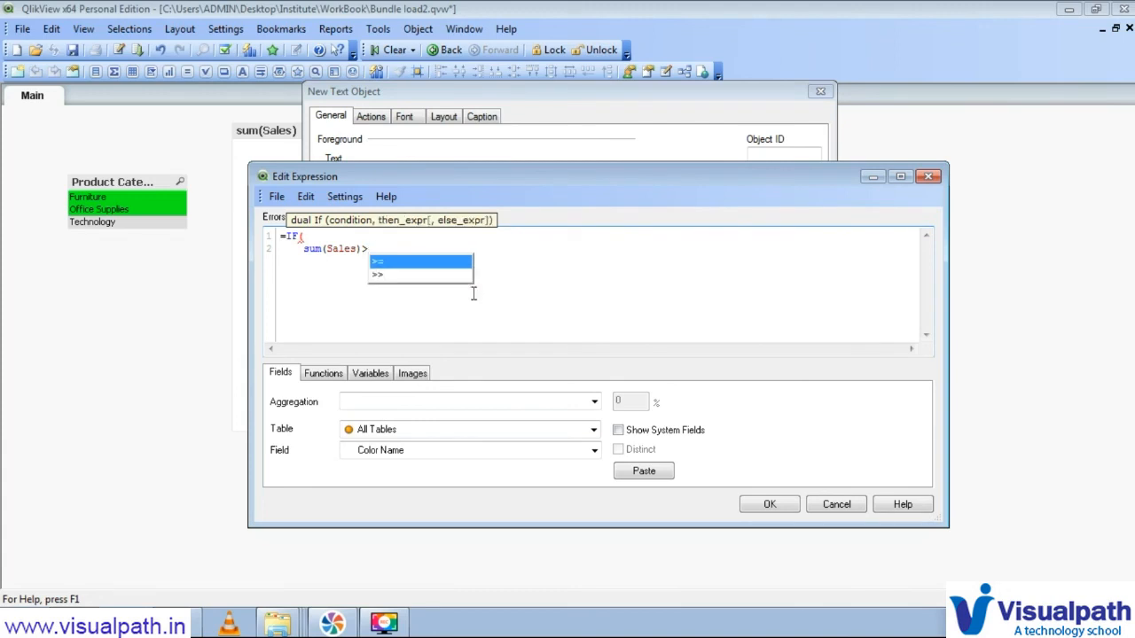
click(473, 294)
key(ctrl+space)
text(=)
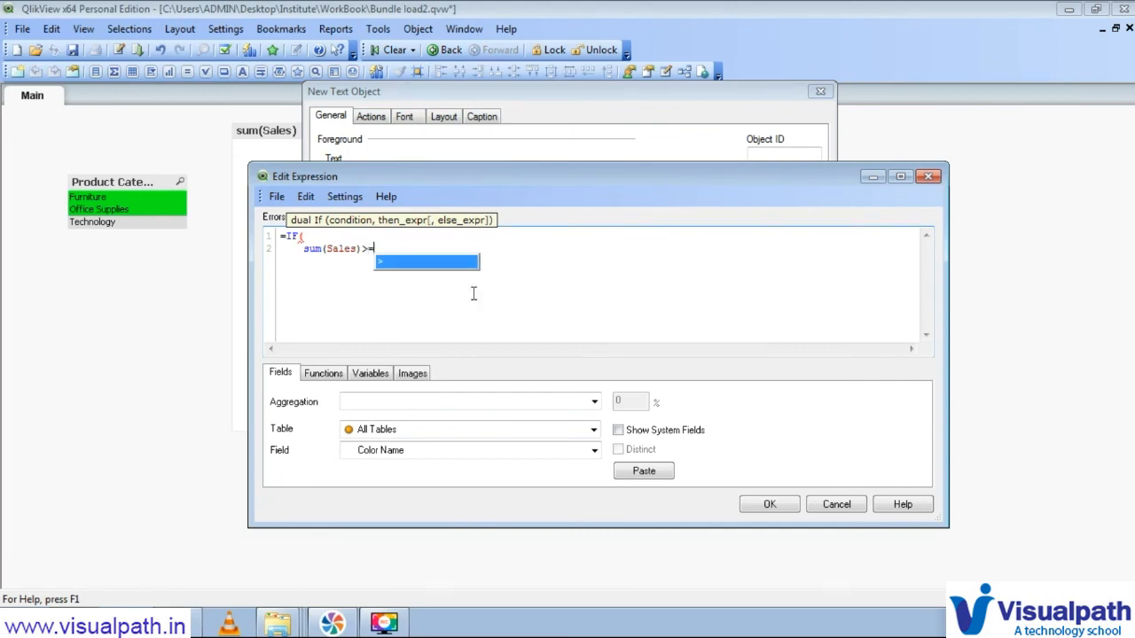
text( 5)
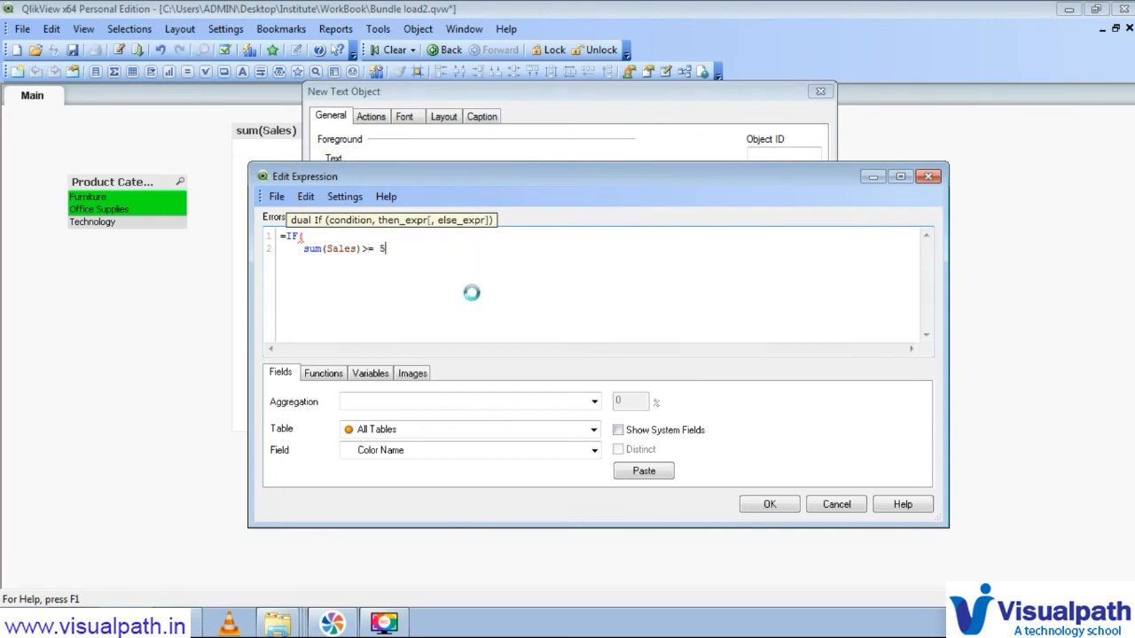
text(000000,)
- Insert the Green image from the Color Name/ image folder as the IF's then-value, followed by a comma
click(412, 375)
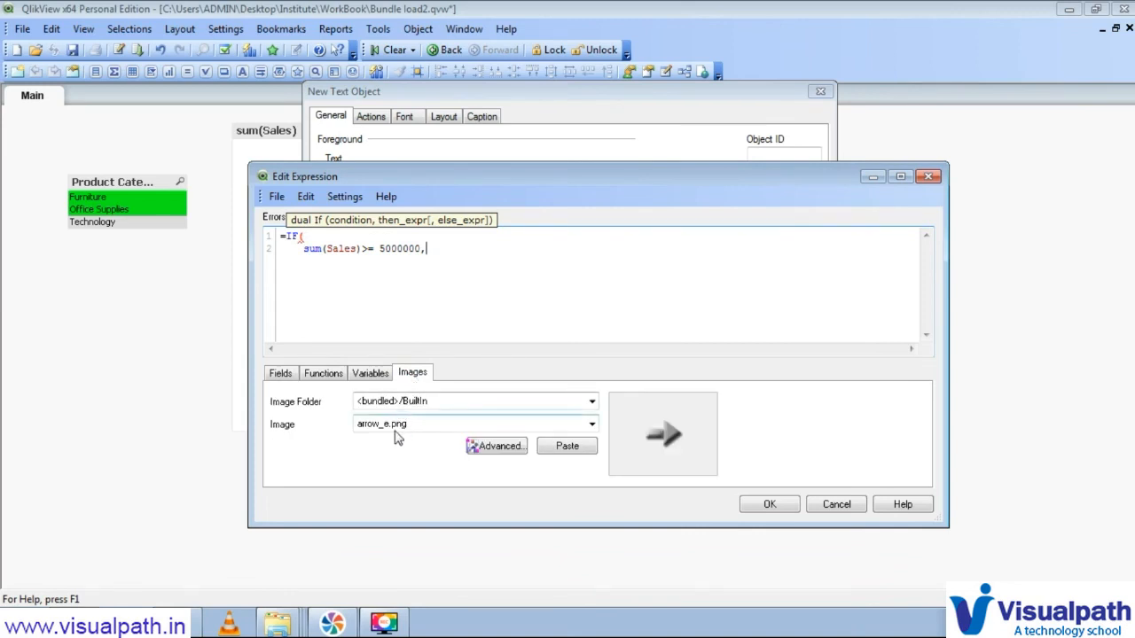
click(408, 404)
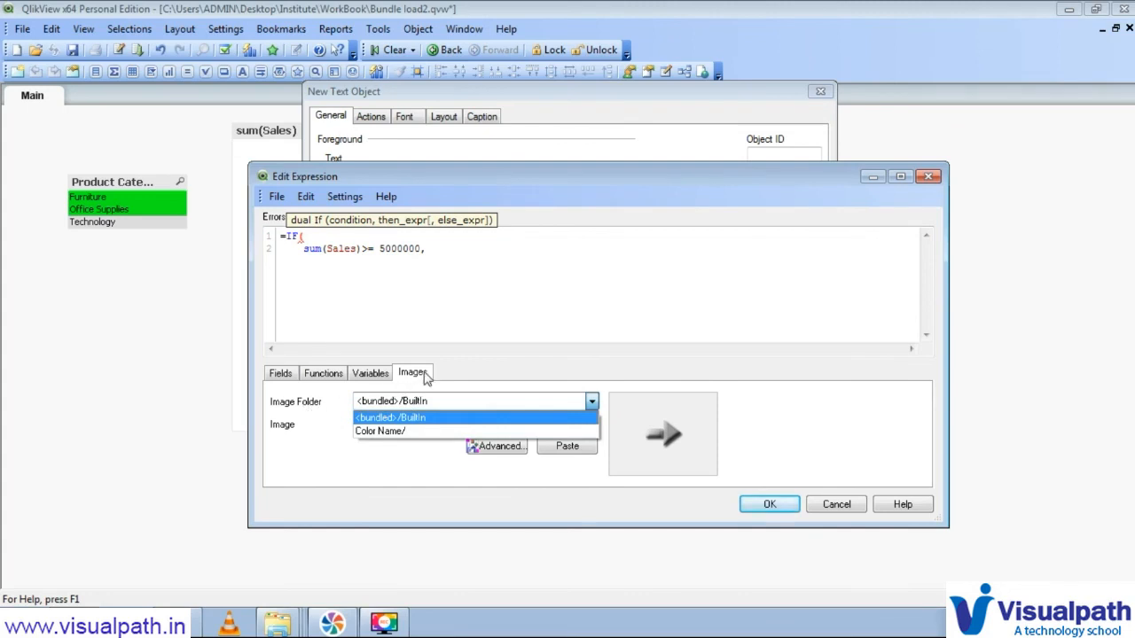
click(387, 432)
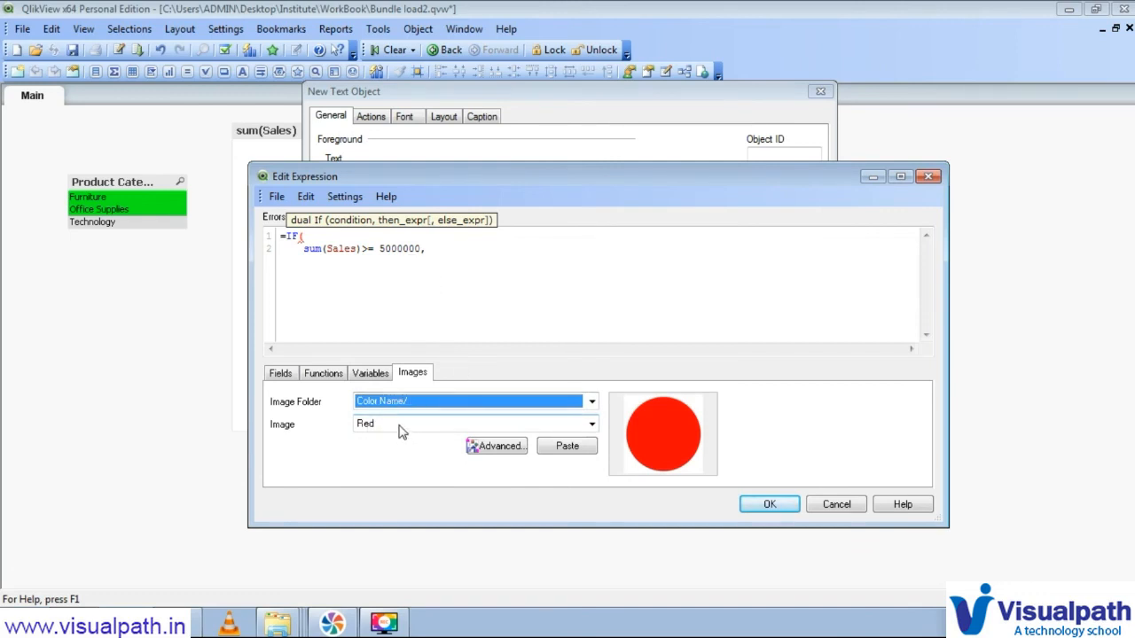
click(399, 433)
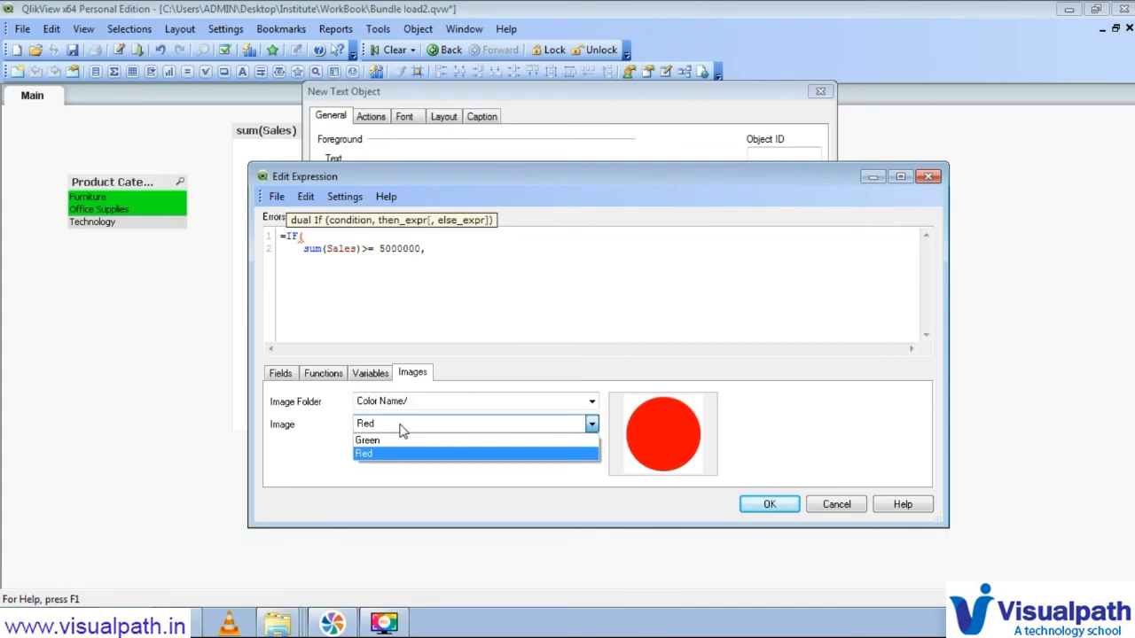
click(324, 458)
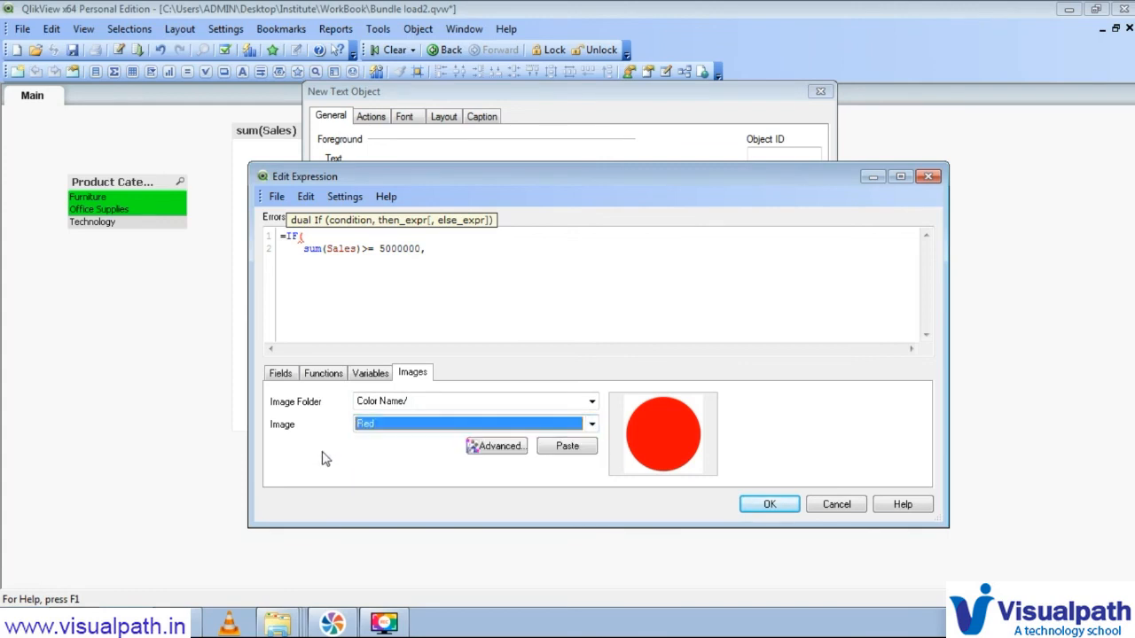
click(444, 255)
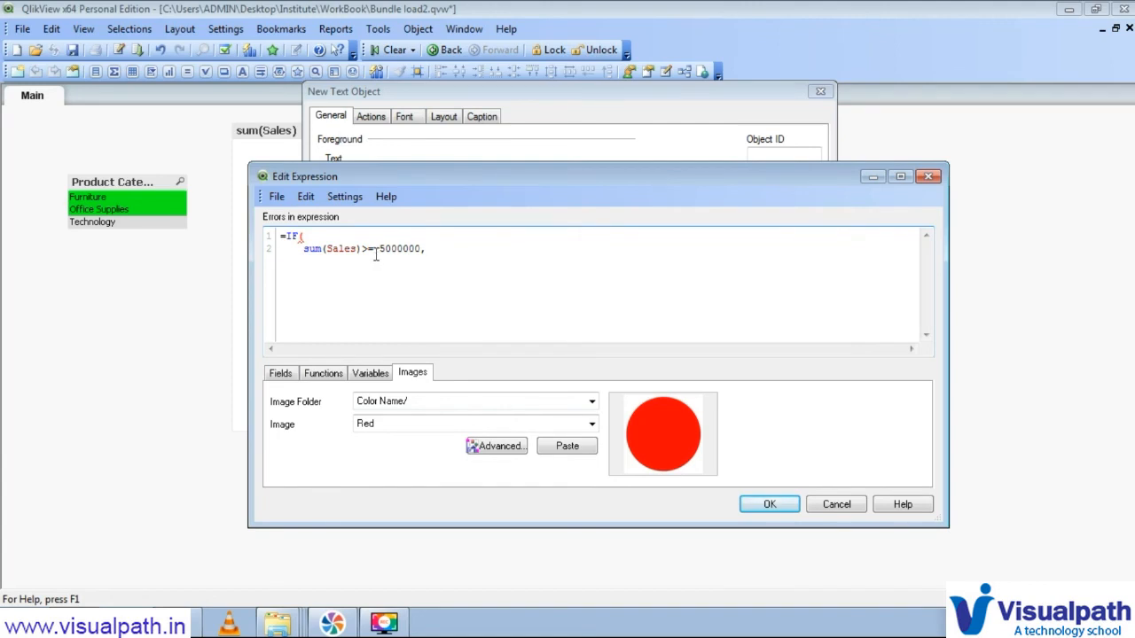
click(397, 426)
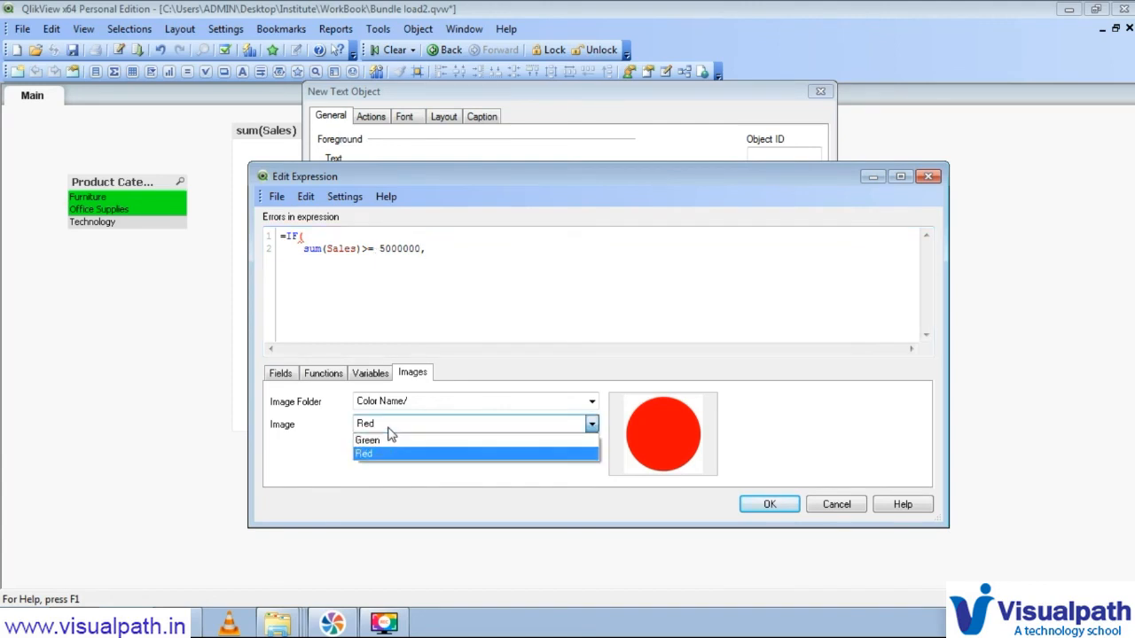
click(375, 442)
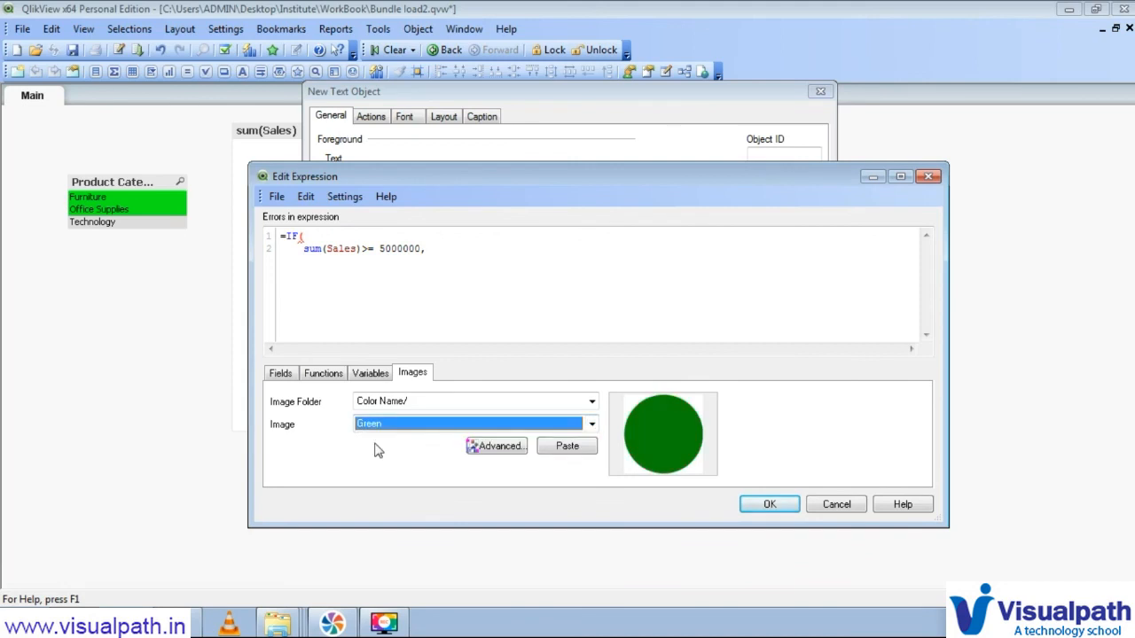
click(568, 448)
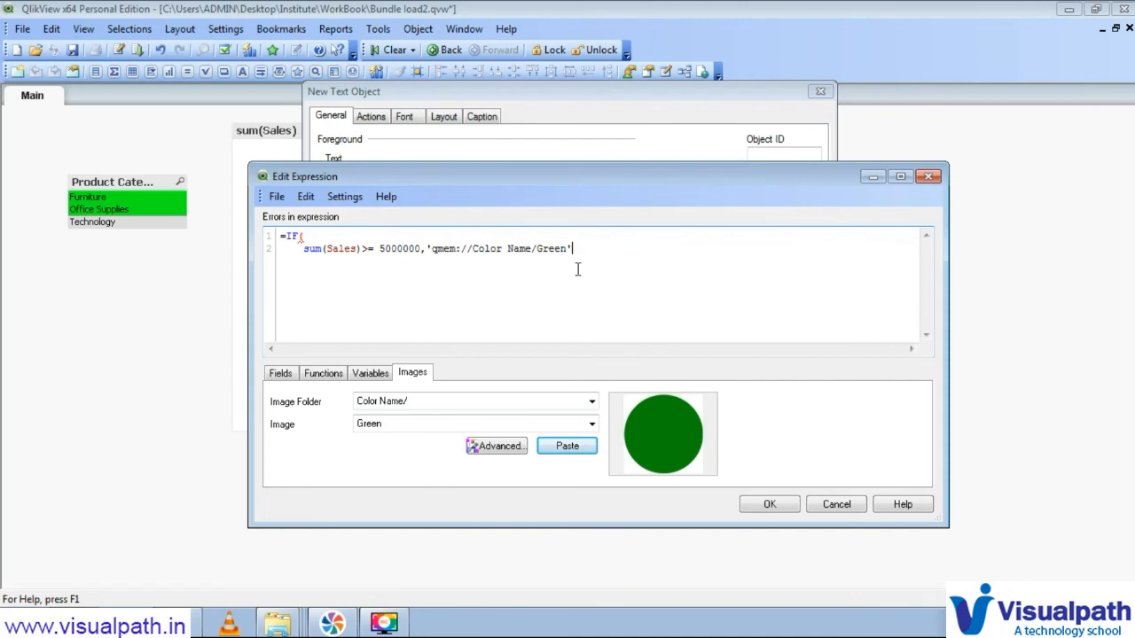
text(,)
drag(432, 249, 565, 253)
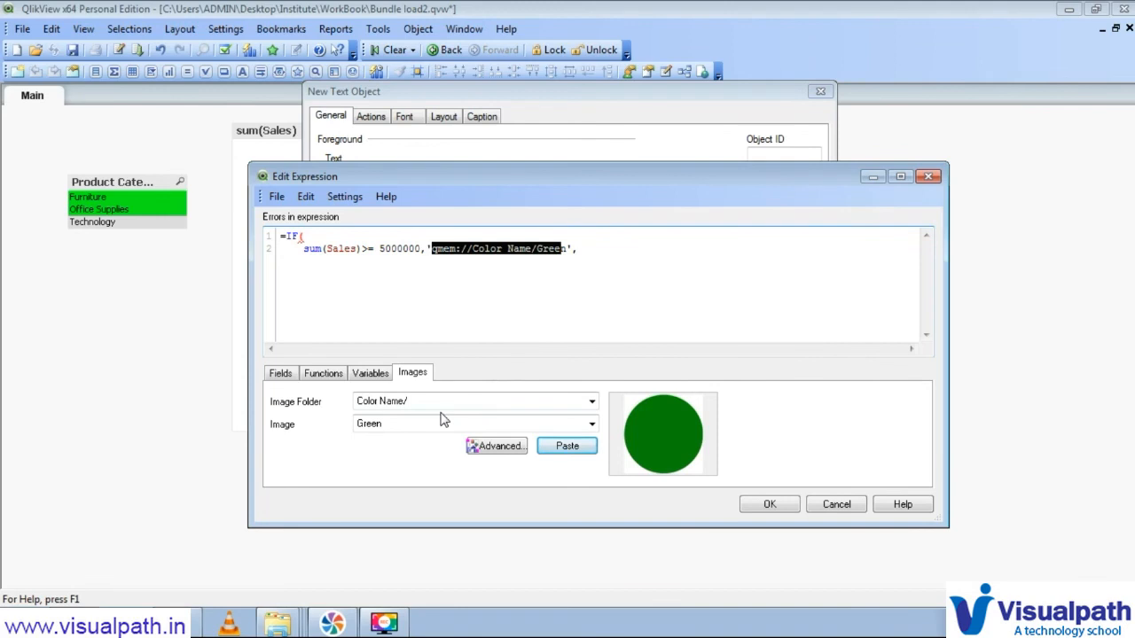
click(585, 252)
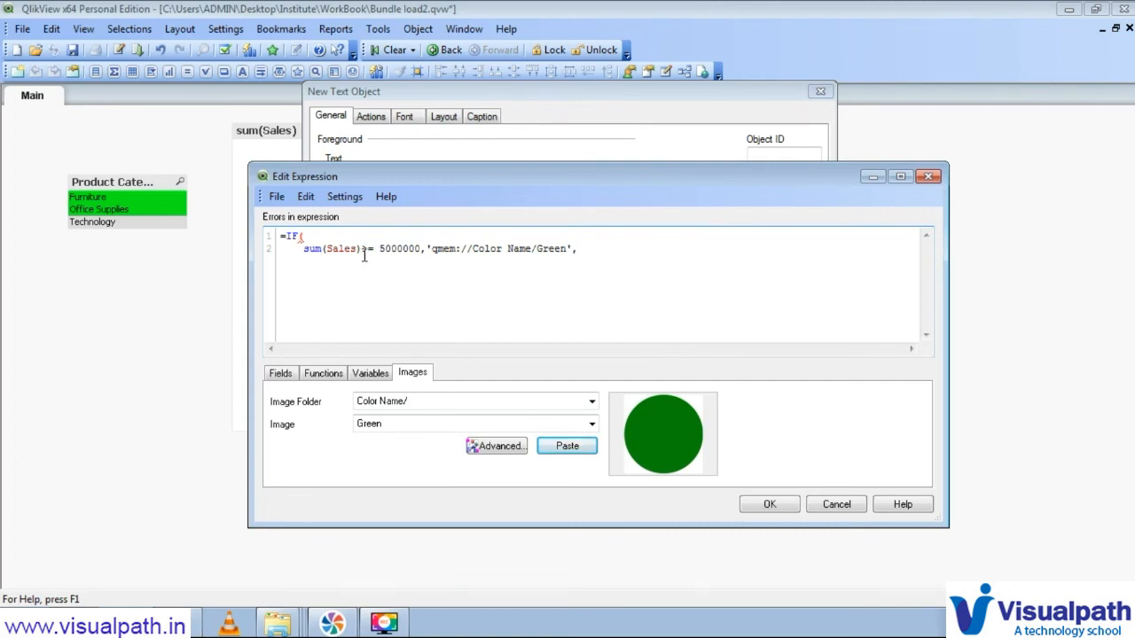
click(414, 249)
drag(414, 249, 365, 250)
click(547, 249)
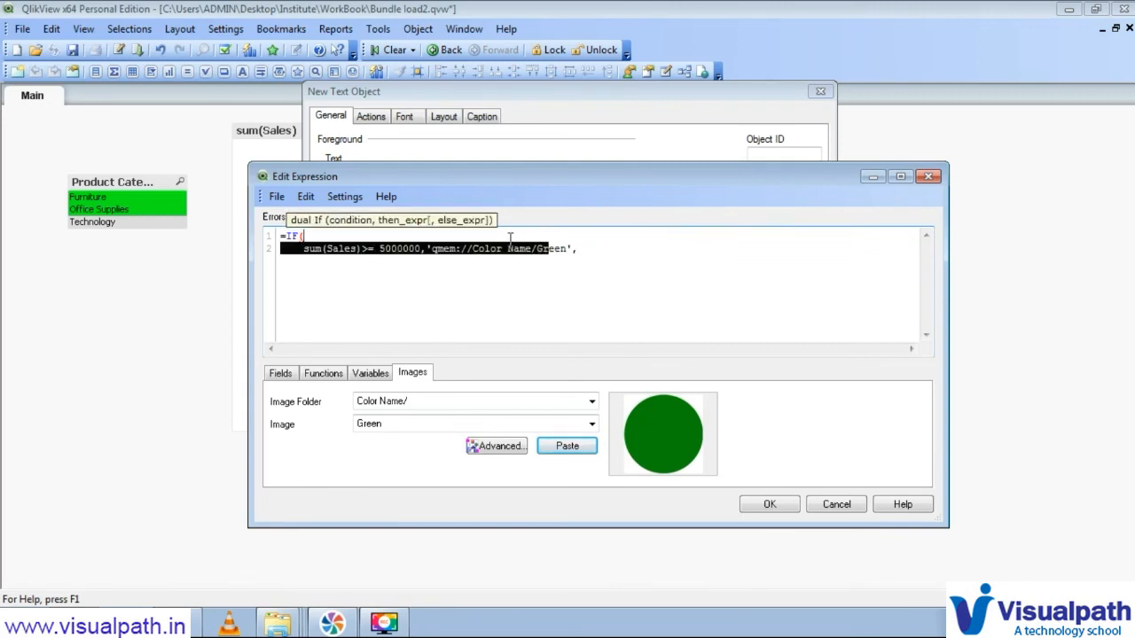
click(519, 266)
- Insert the Red image from the Color Name/ folder as the IF's else-value and close the expression with a parenthesis on a new line
click(405, 425)
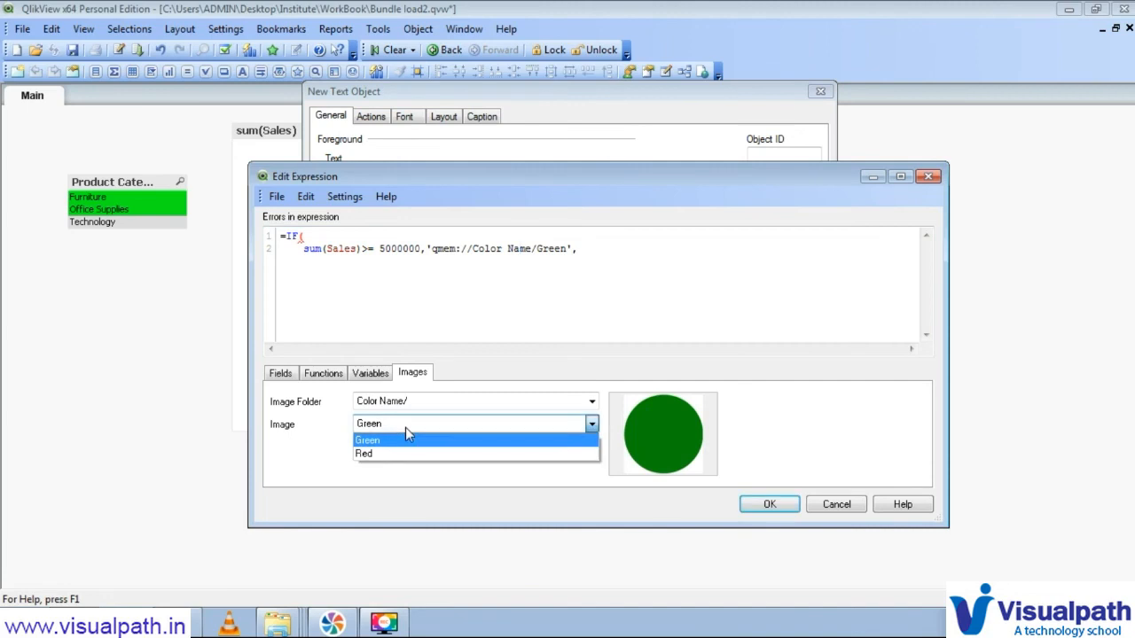
click(383, 452)
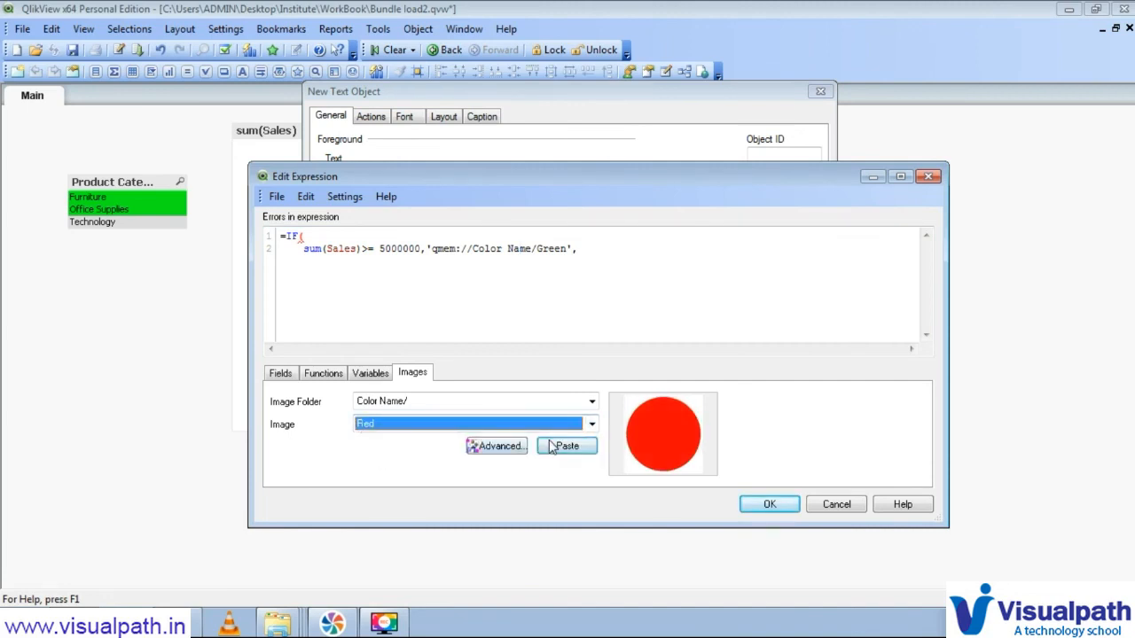
click(588, 253)
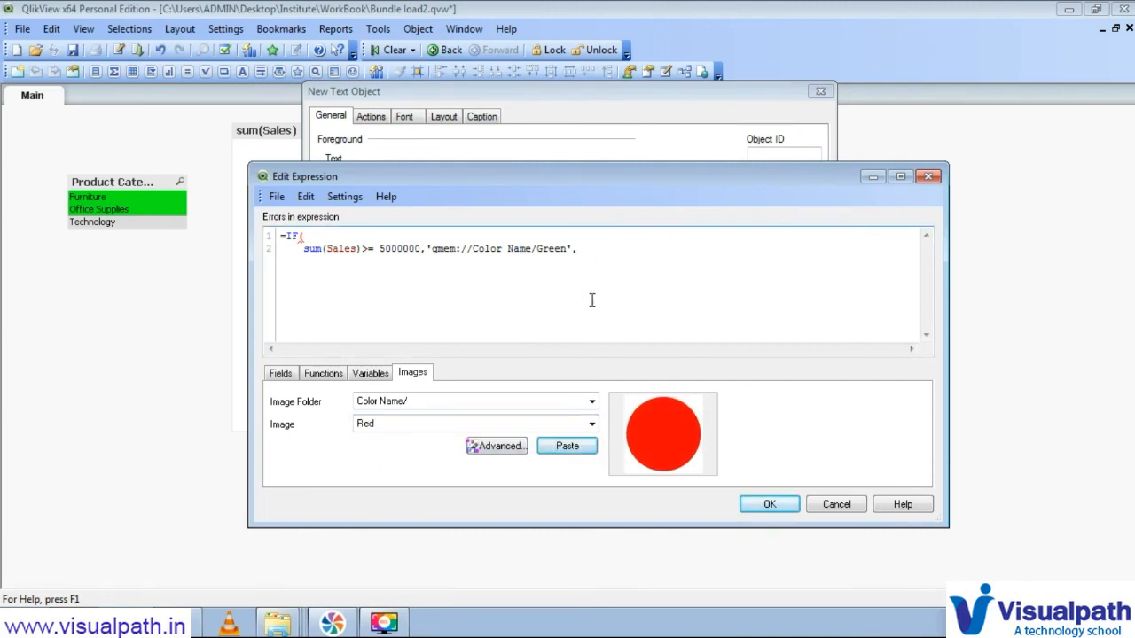
click(566, 447)
text())
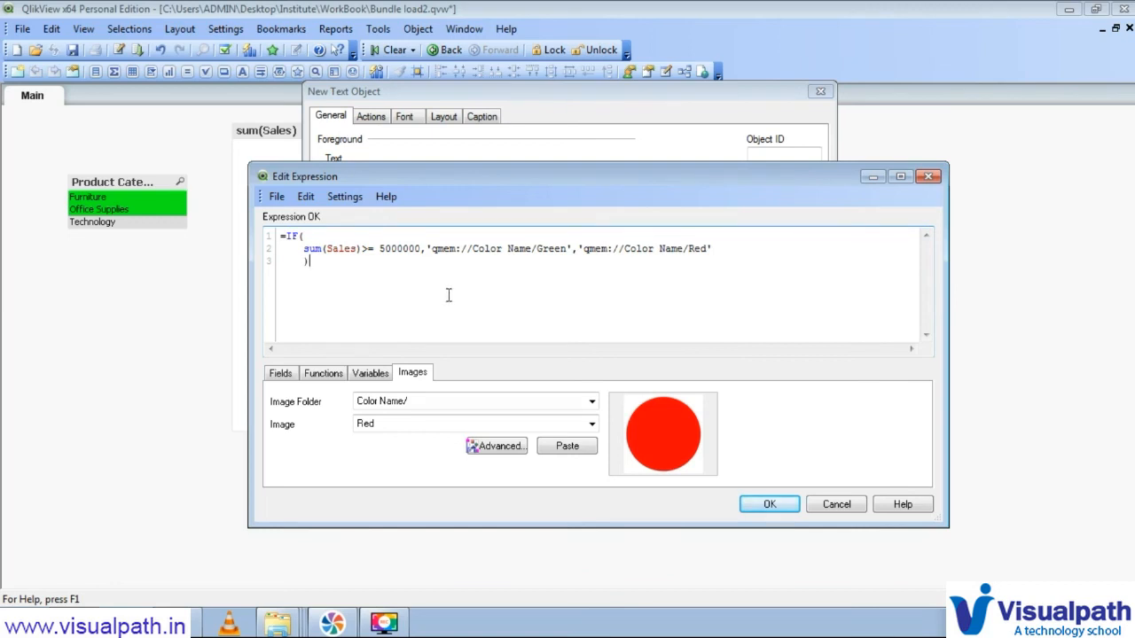
- Review the finished IF expression part by part, covering the sum(Sales) condition and the Green image path
click(318, 262)
key(ctrl+shift+Right)
key(Right)
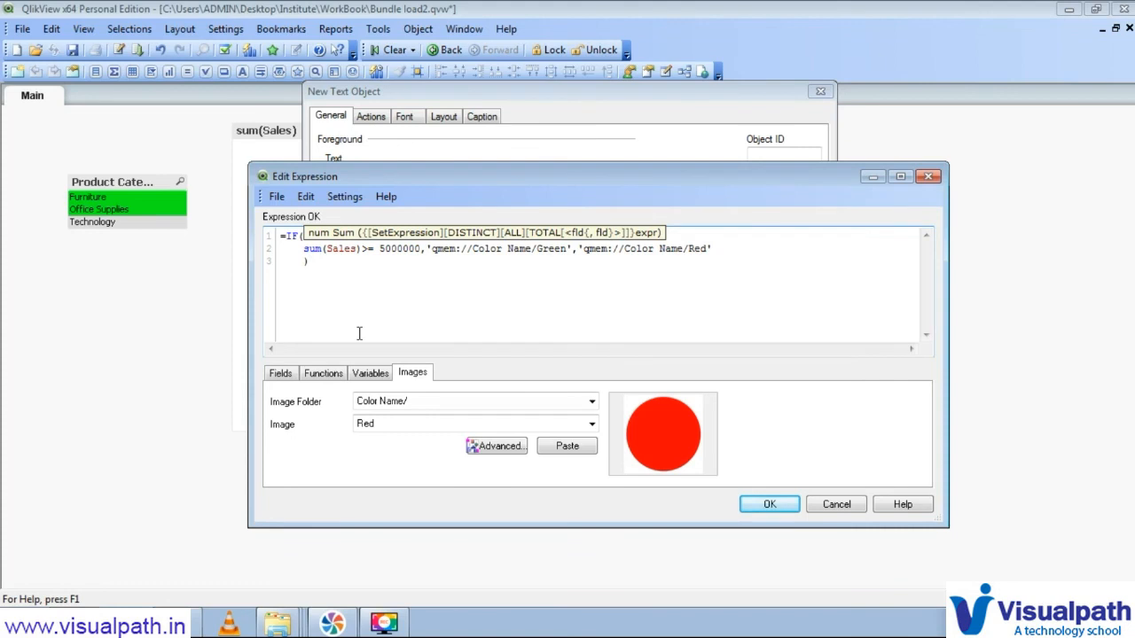
key(Right)
key(ctrl+shift+Left)
key(ctrl+shift+Left)
key(ctrl+shift+Left)
key(ctrl+shift+Left)
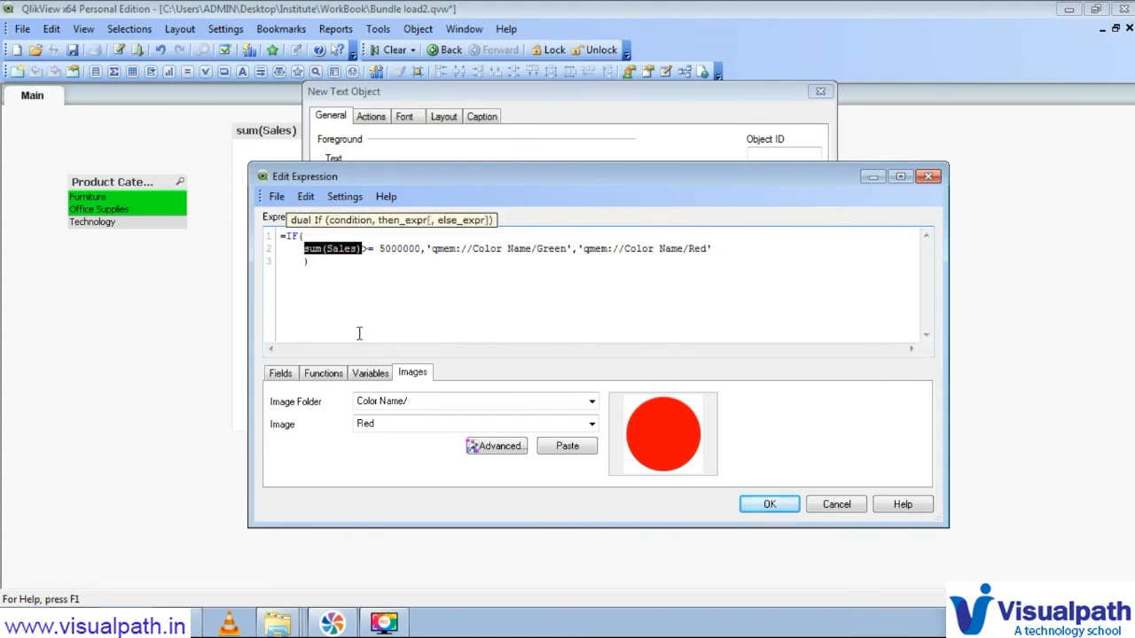
key(Right)
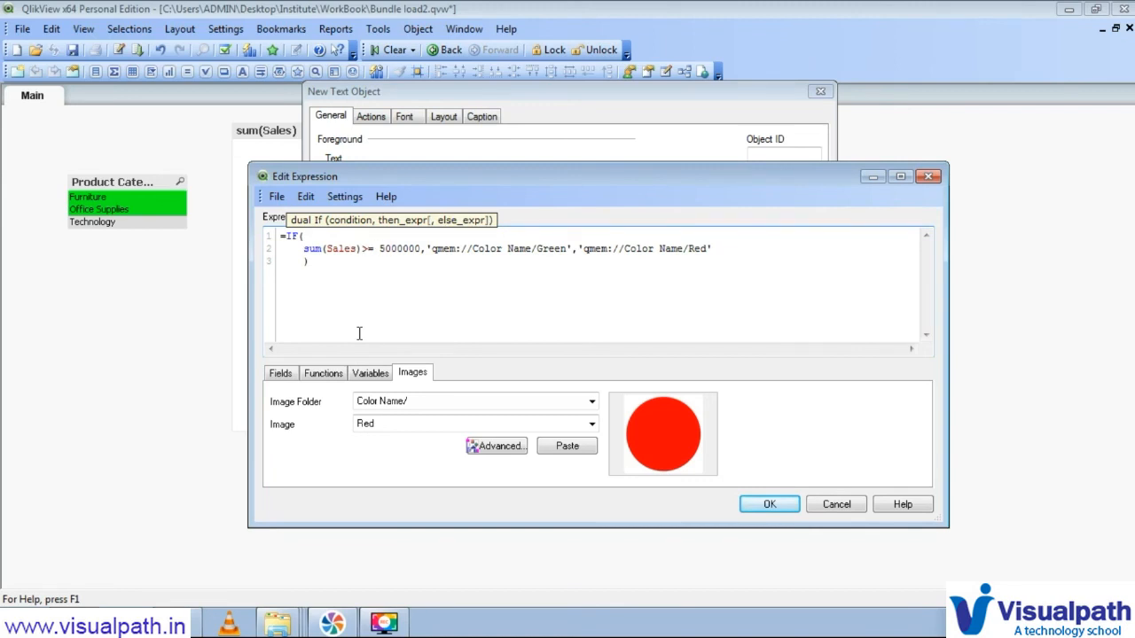
key(ctrl+shift+Left)
key(Right)
key(ctrl+shift+Right)
key(ctrl+shift+Right)
key(ctrl+shift+Right)
key(ctrl+shift+Right)
key(ctrl+shift+Right)
key(ctrl+shift+Right)
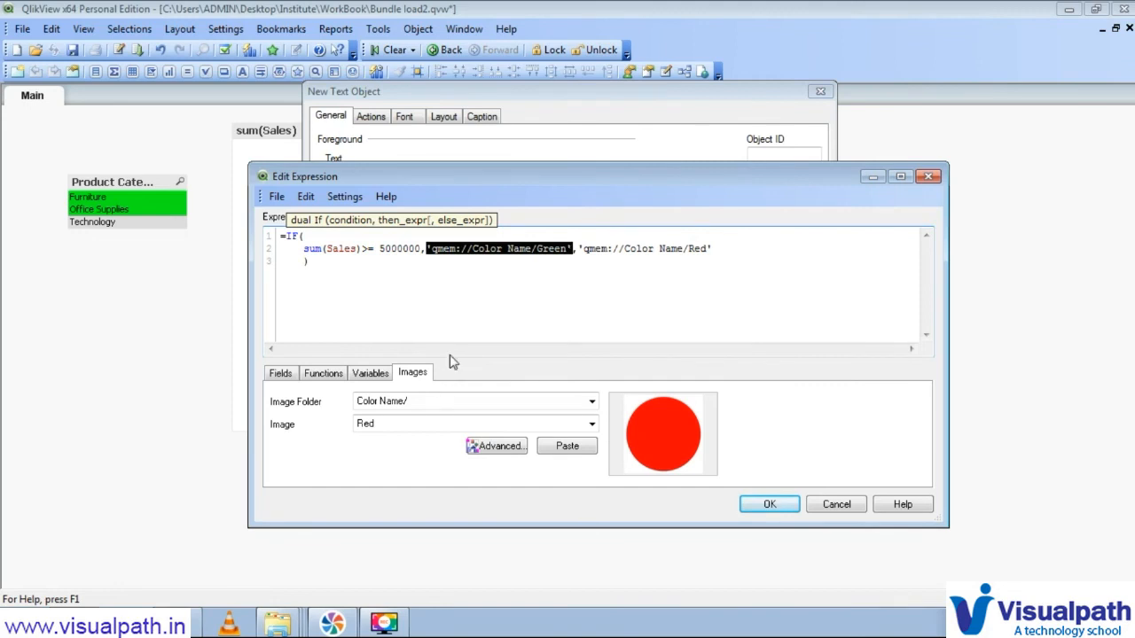
- Examine the available image folders and images, and compare them with the image paths and the 5000000 threshold in the expression
click(418, 405)
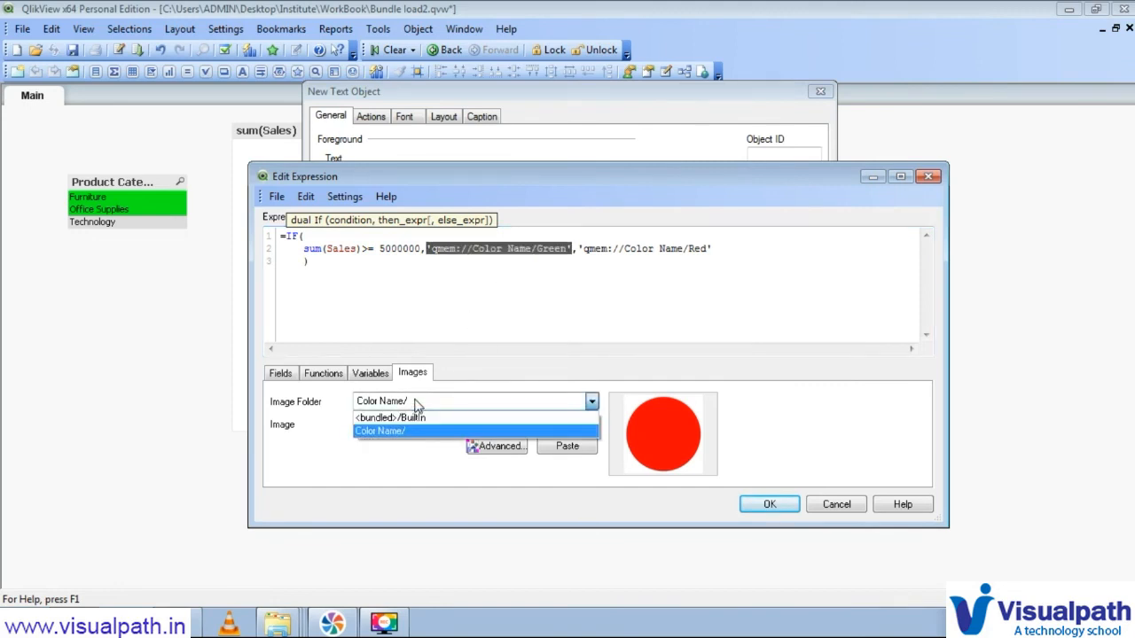
click(414, 378)
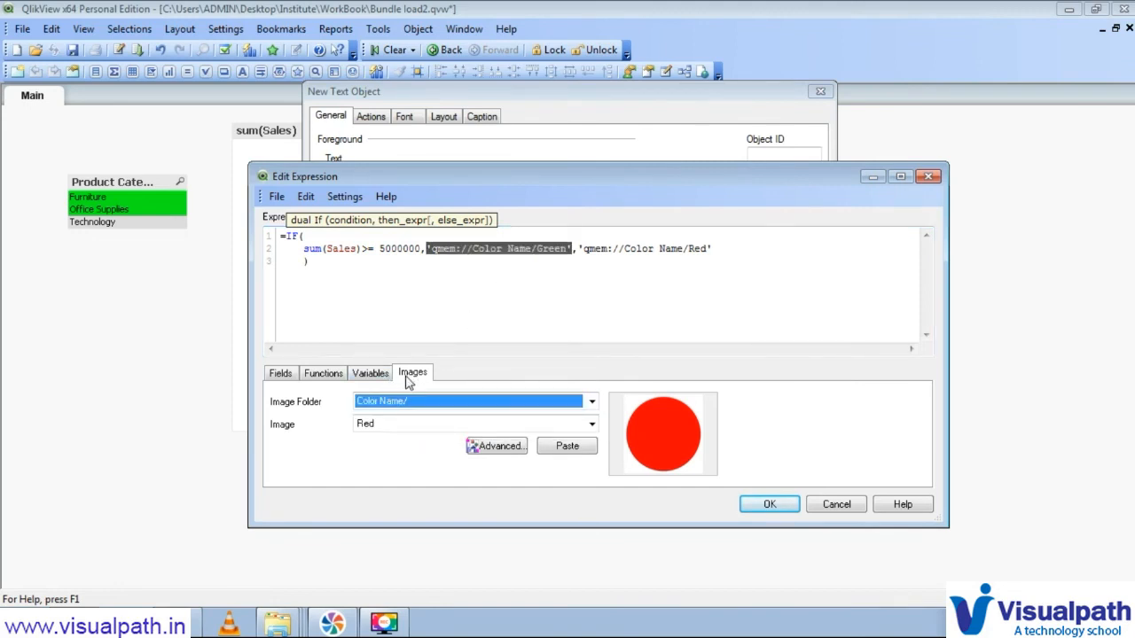
click(410, 403)
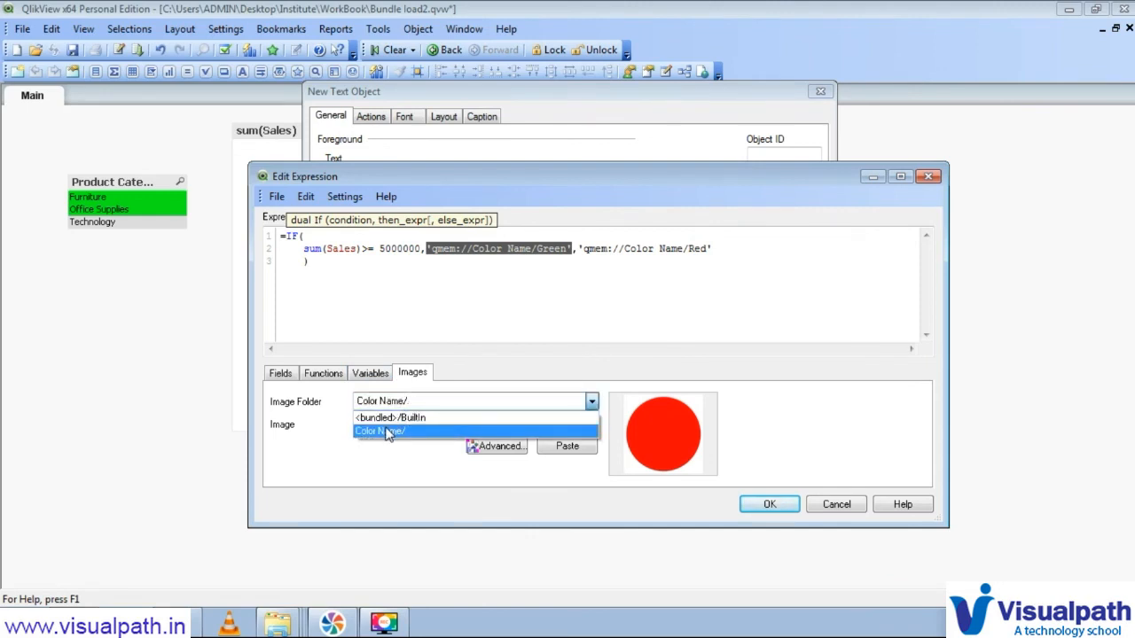
click(387, 432)
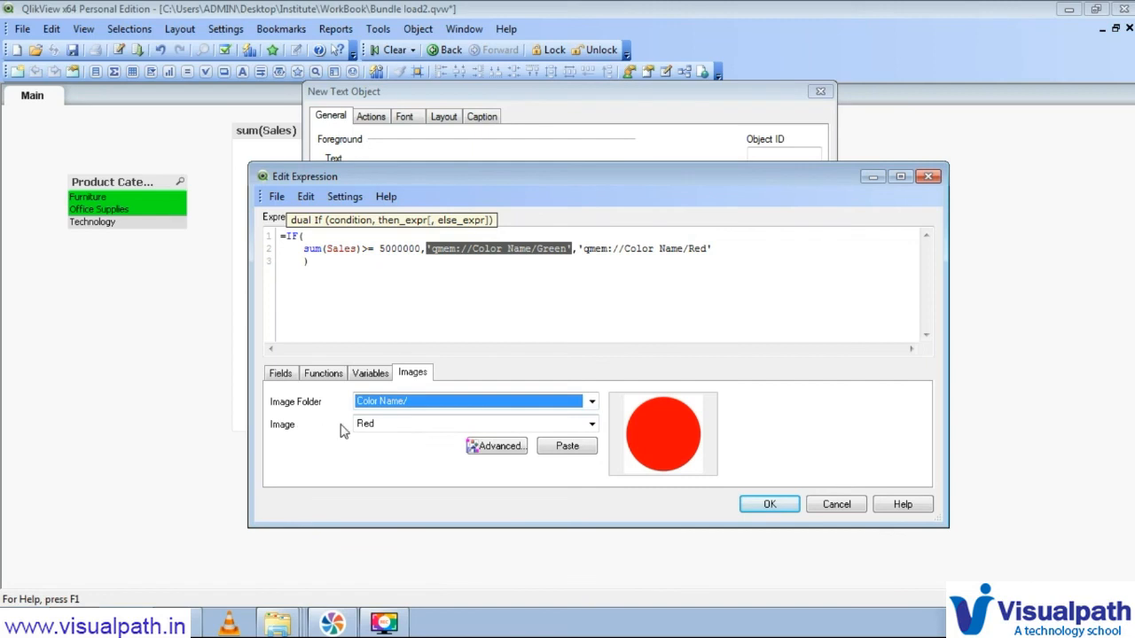
click(387, 426)
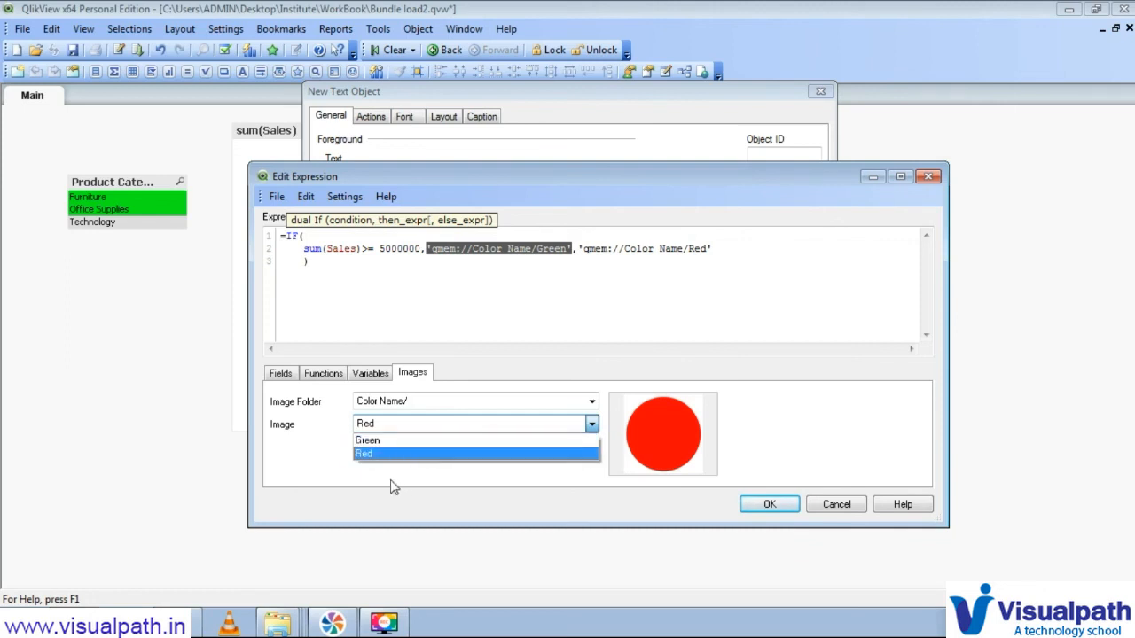
click(328, 457)
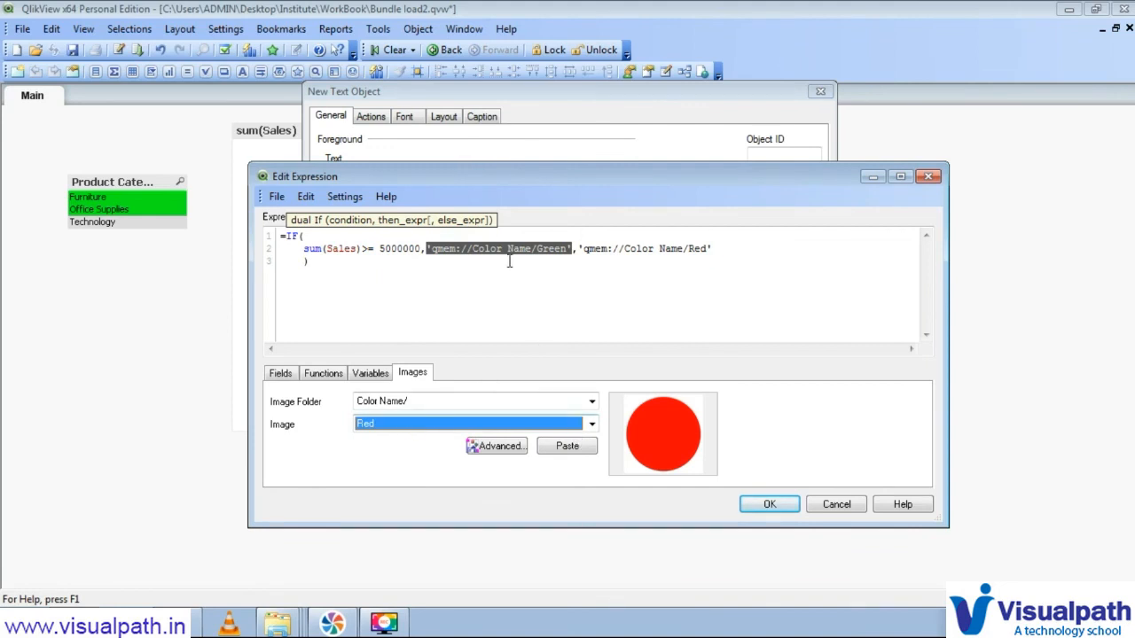
click(459, 251)
drag(439, 248, 568, 252)
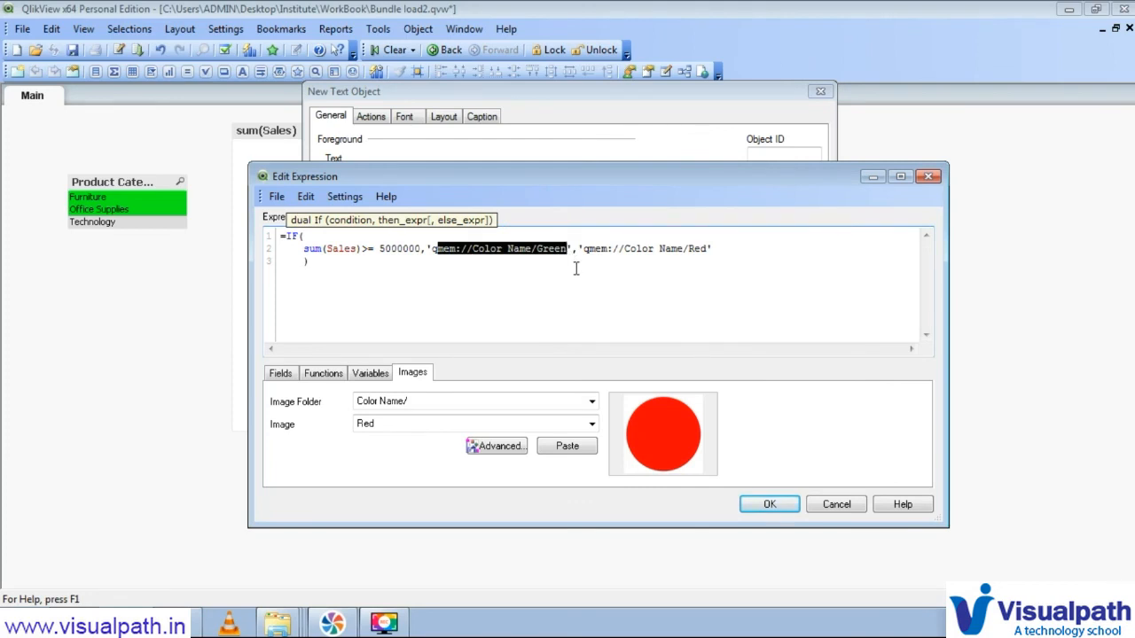
click(524, 256)
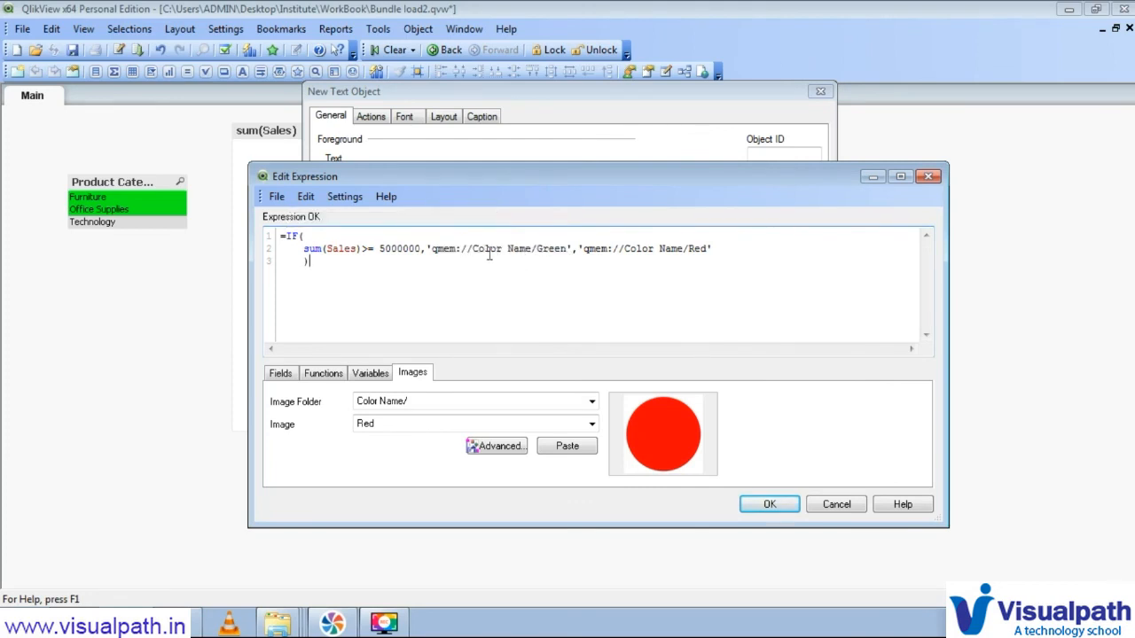
drag(402, 249, 387, 247)
drag(507, 248, 534, 241)
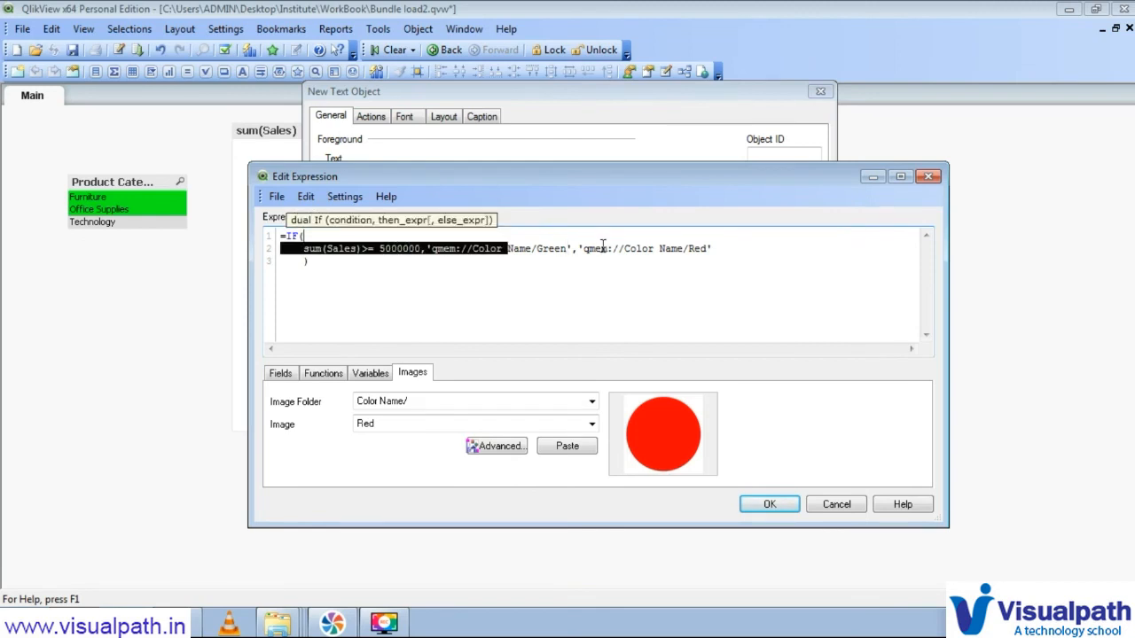
drag(603, 249, 707, 248)
drag(423, 249, 379, 248)
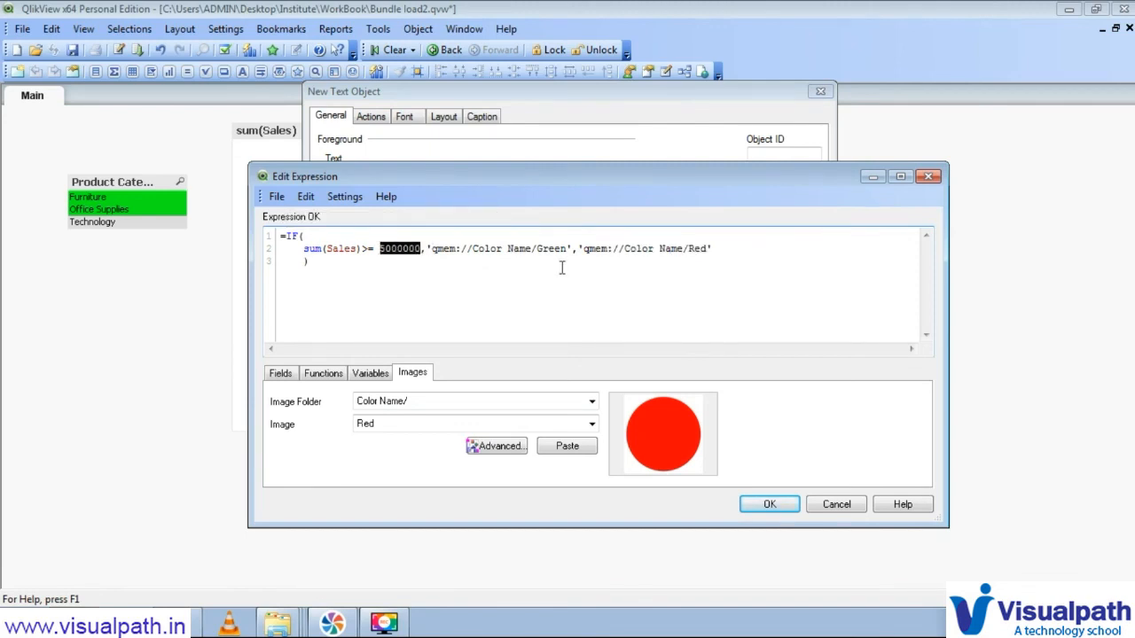
- Accept the IF expression, set the new text object's representation to Image and create the object
click(765, 505)
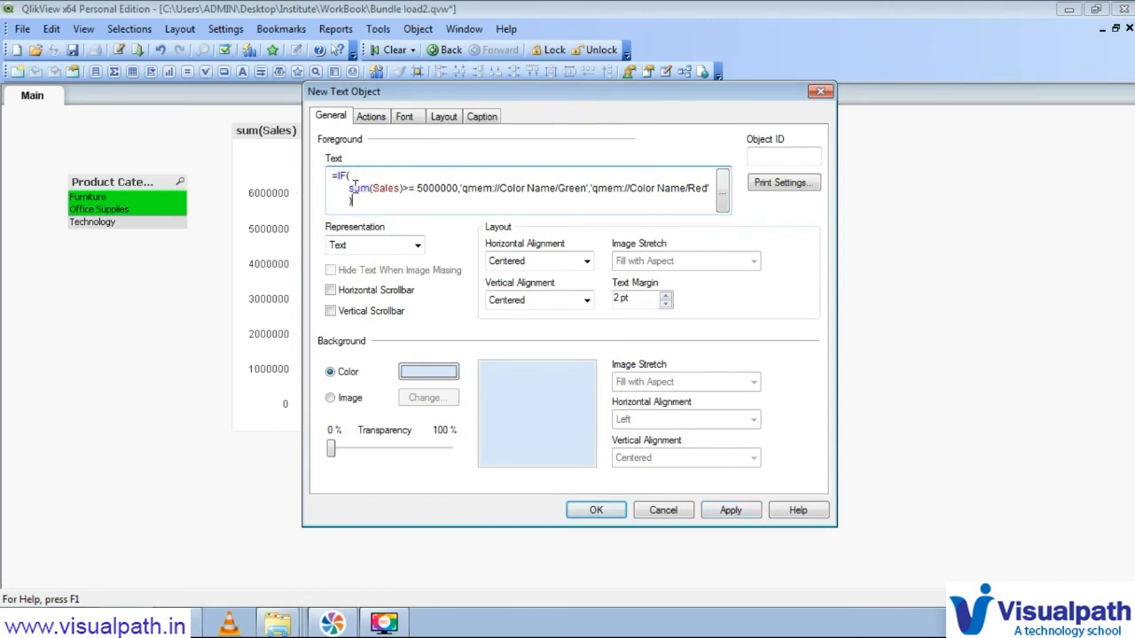
drag(335, 174, 379, 202)
click(380, 202)
click(721, 201)
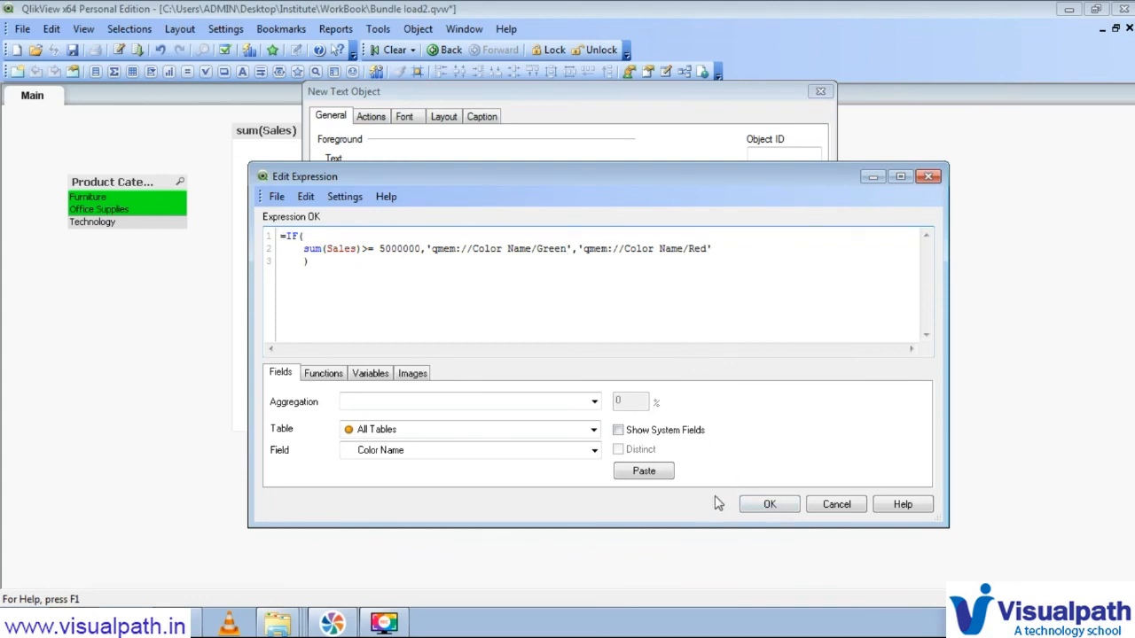
click(760, 506)
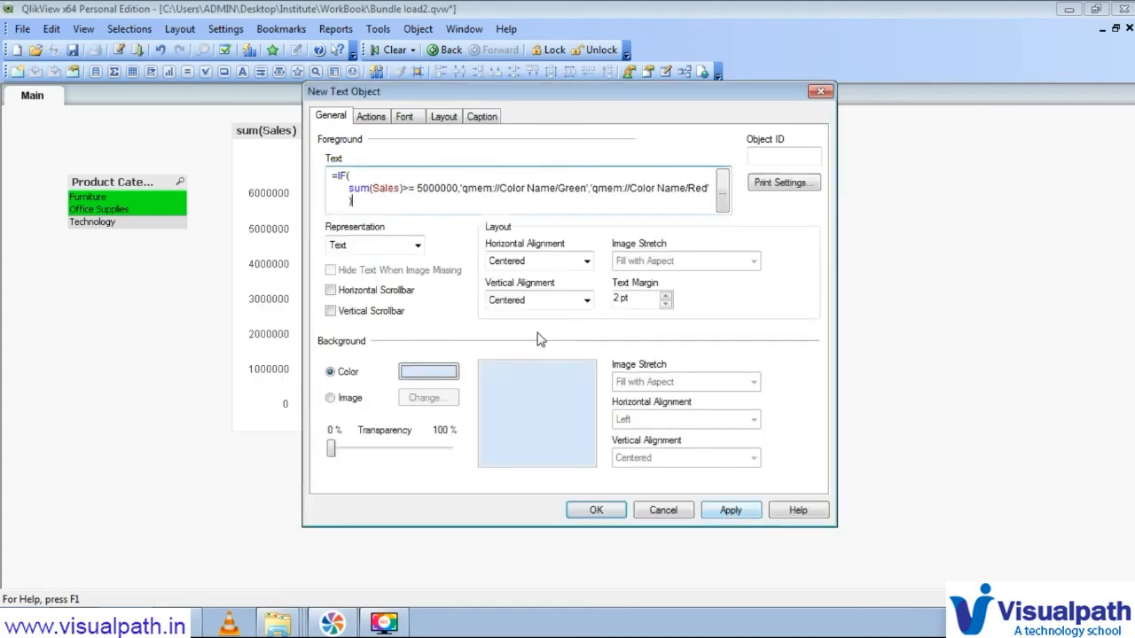
click(377, 200)
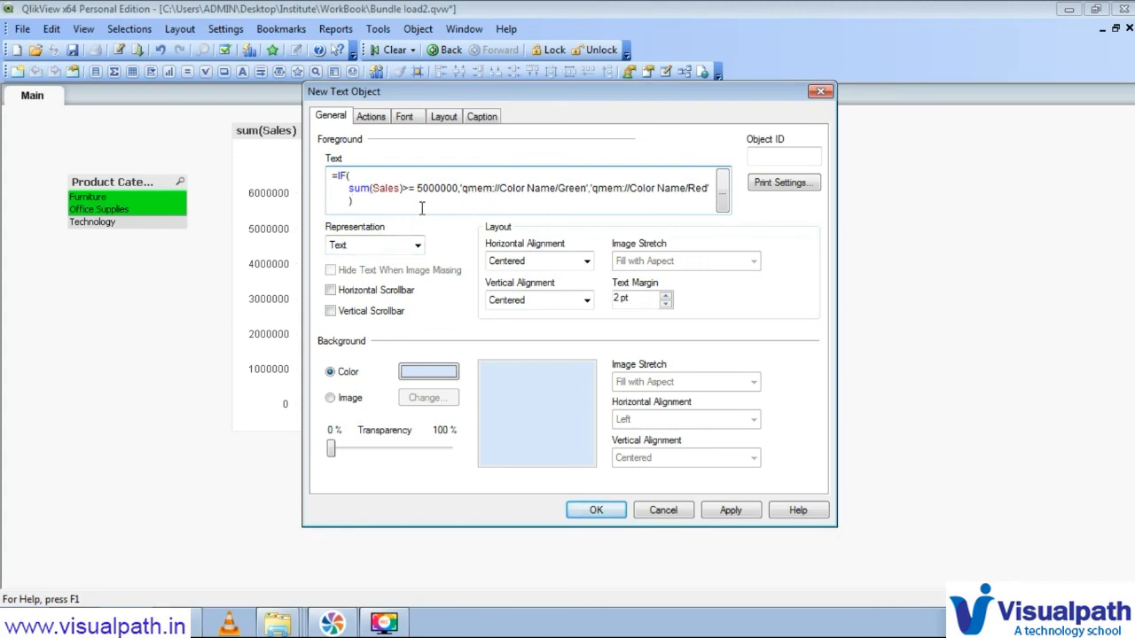
click(396, 250)
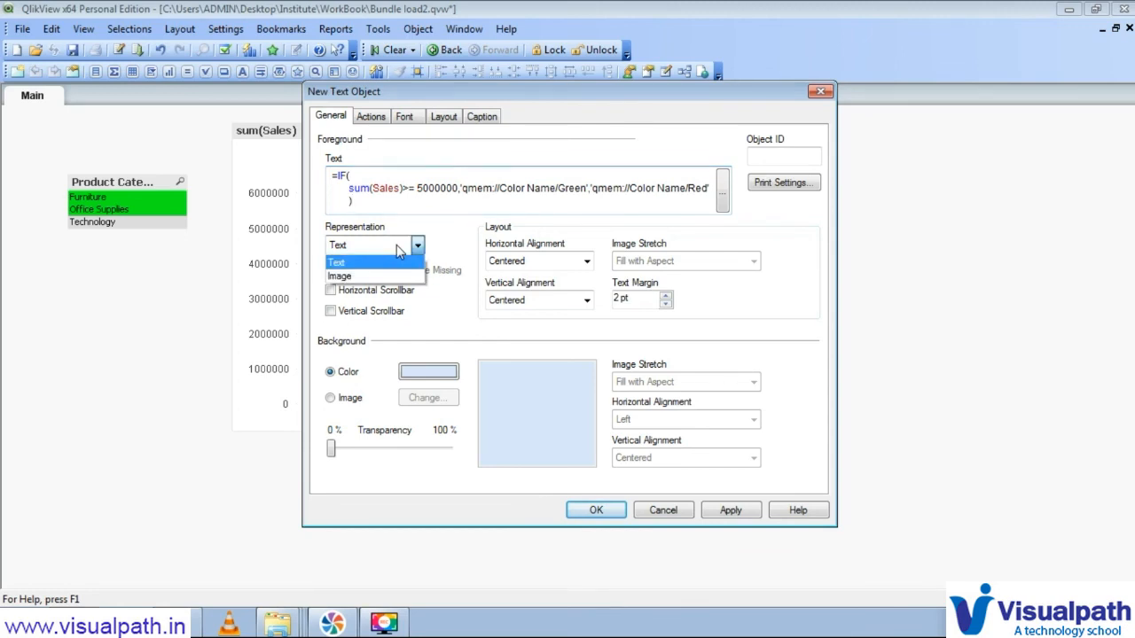
click(369, 271)
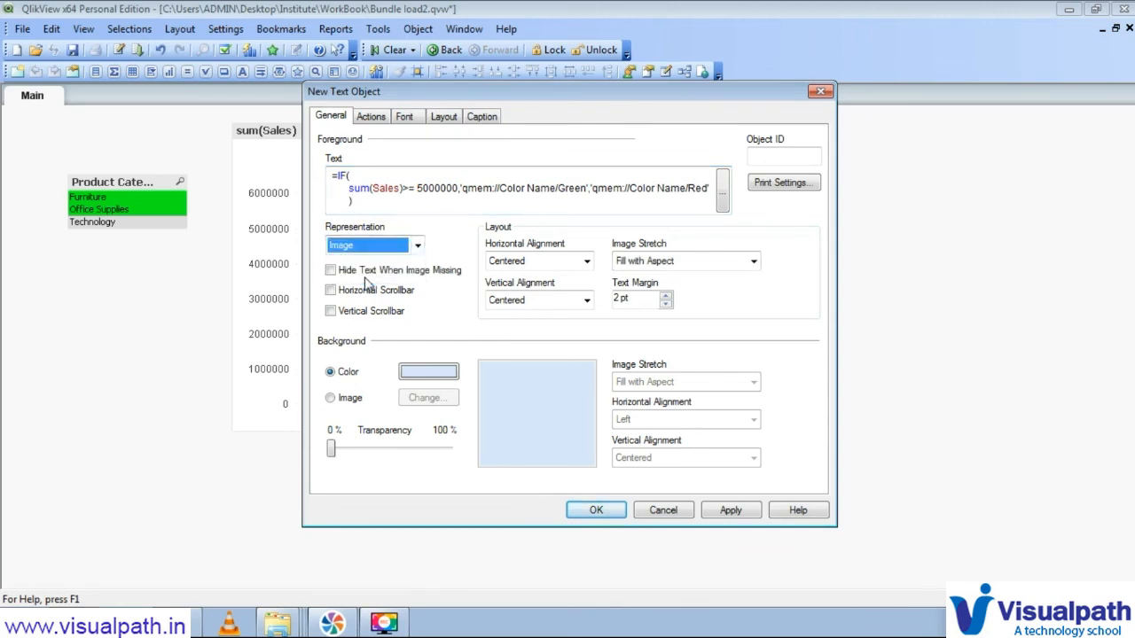
click(598, 509)
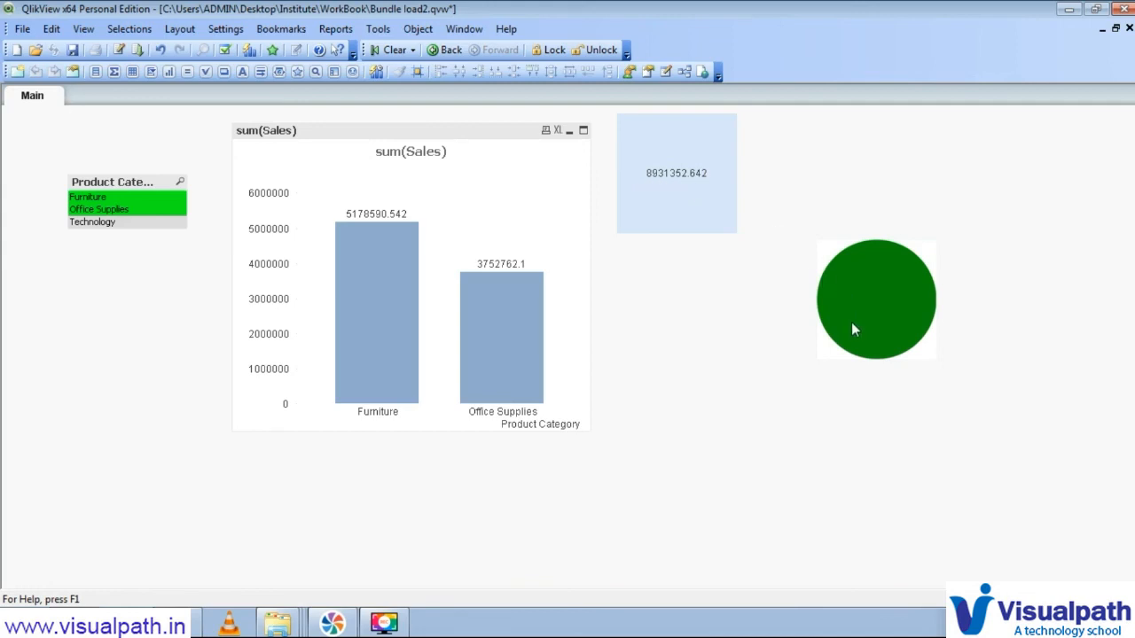
- Filter Product Category to Office Supplies, and move the slightly narrowed image object directly beneath the sales text object
click(113, 211)
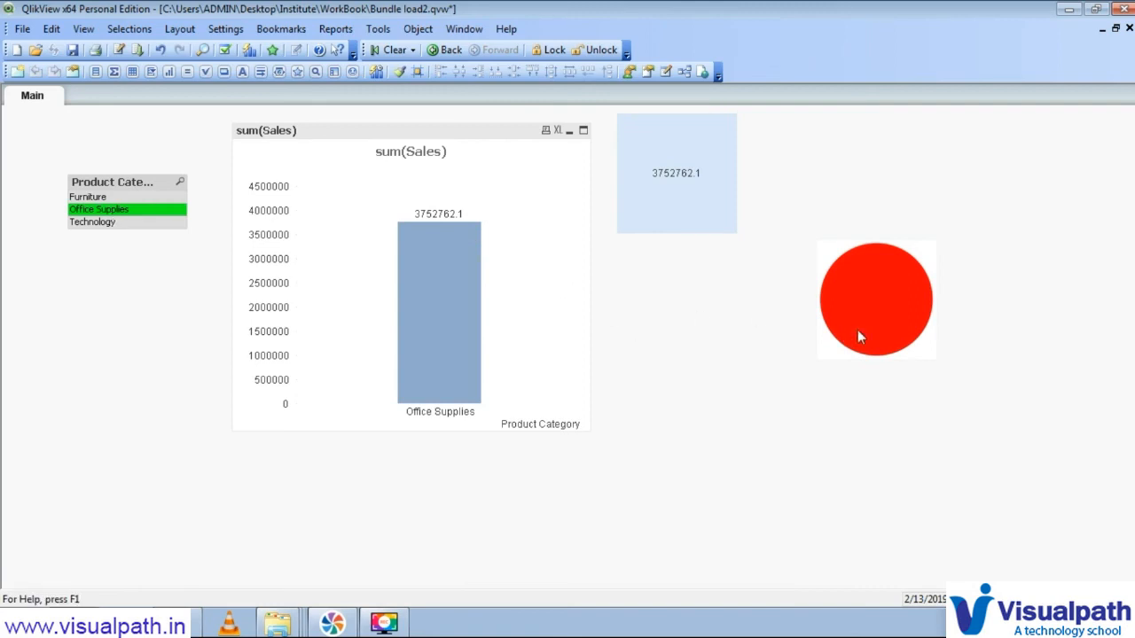
drag(875, 310, 656, 304)
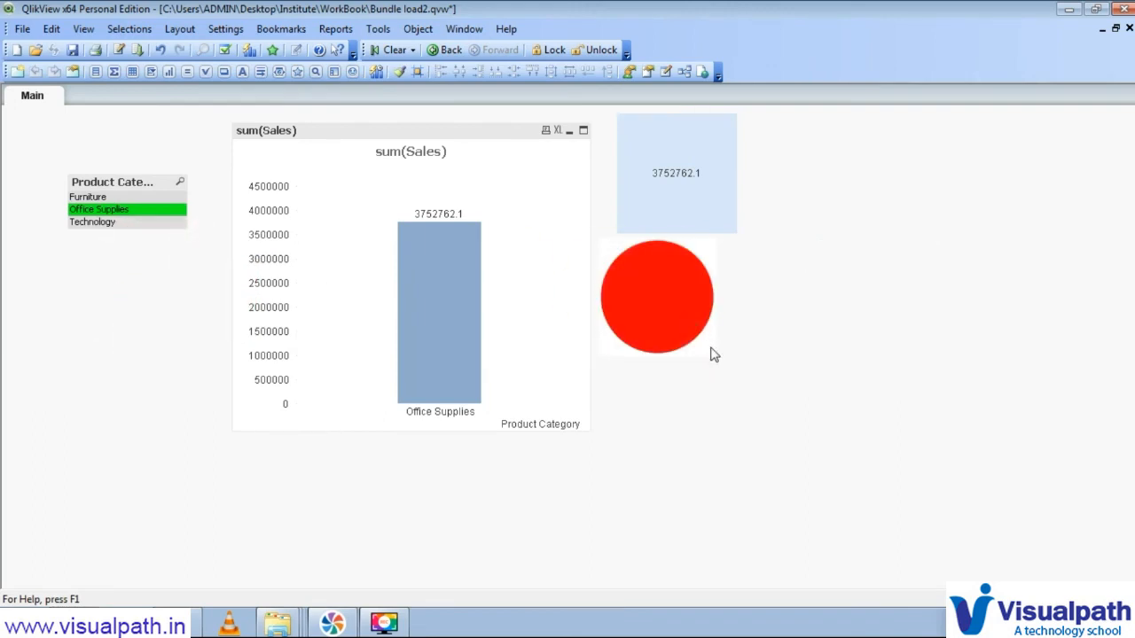
mouse_move(715, 351)
mouse_down()
mouse_move(627, 275)
mouse_move(626, 342)
mouse_move(679, 372)
mouse_move(659, 347)
mouse_move(780, 389)
mouse_move(725, 330)
mouse_move(707, 353)
mouse_up()
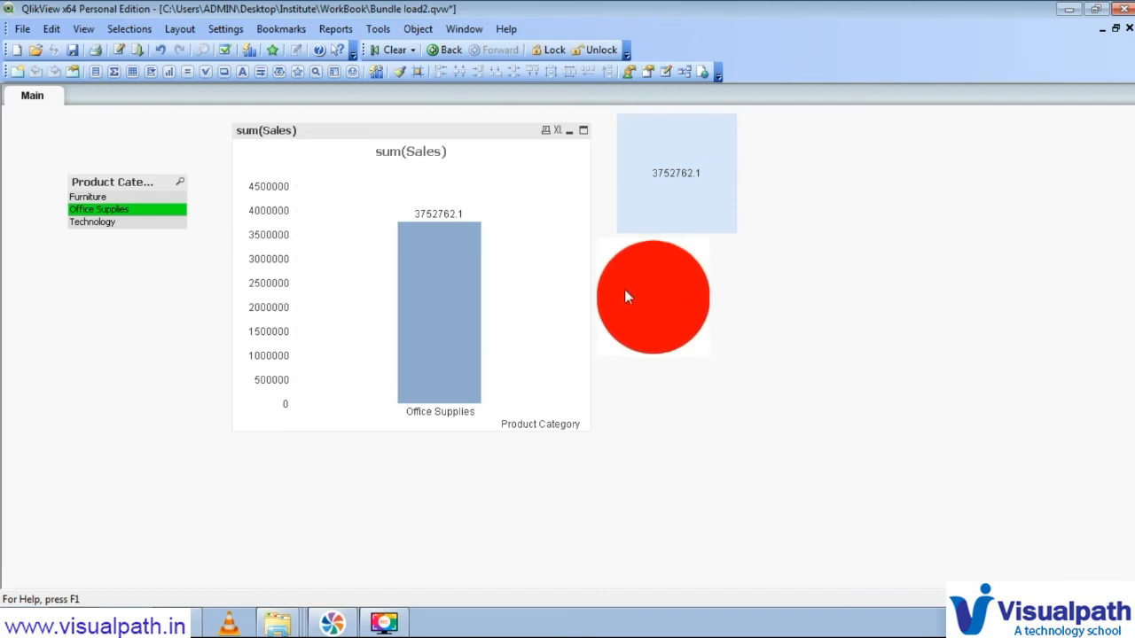
drag(626, 291, 644, 289)
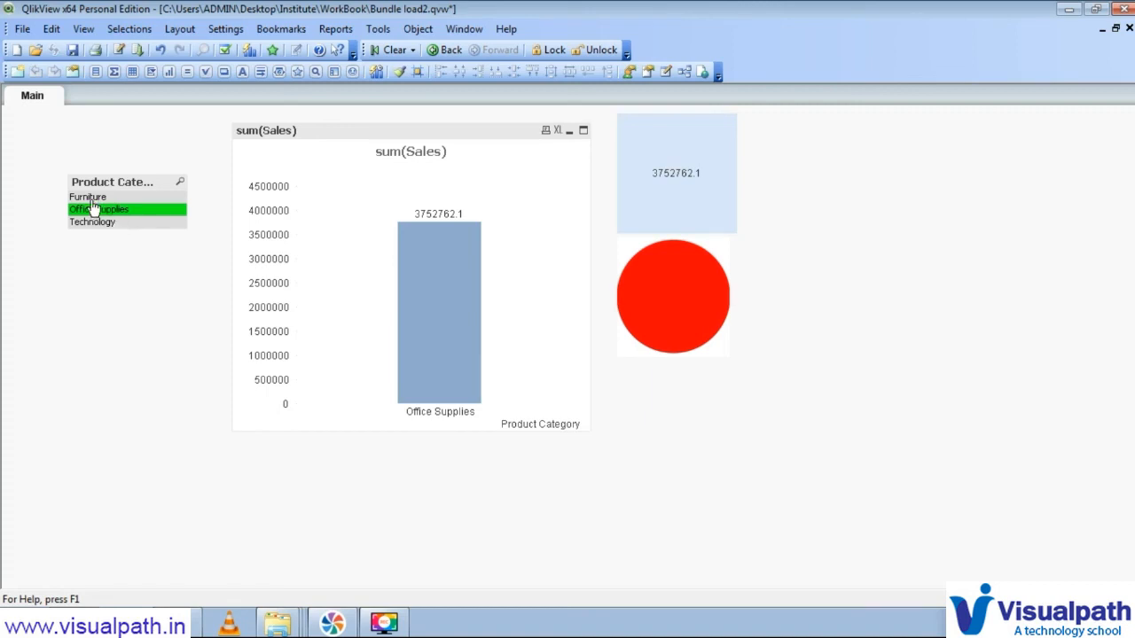
- Filter Product Category to Furniture, and narrow the image object and move it slightly lower beneath the sales text object
click(93, 203)
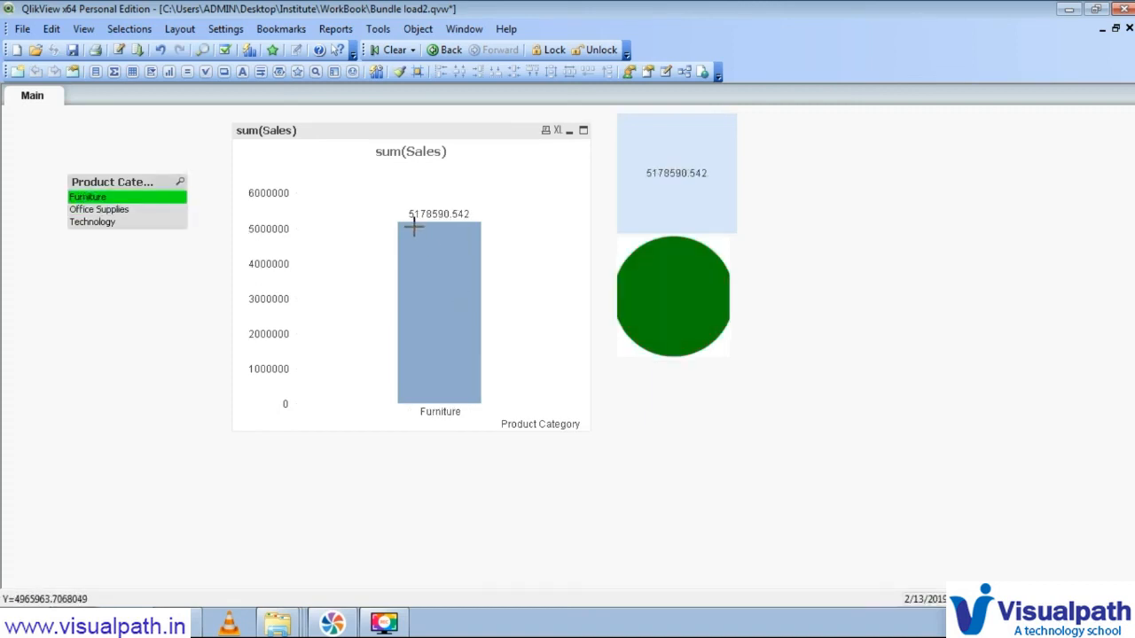
mouse_move(435, 225)
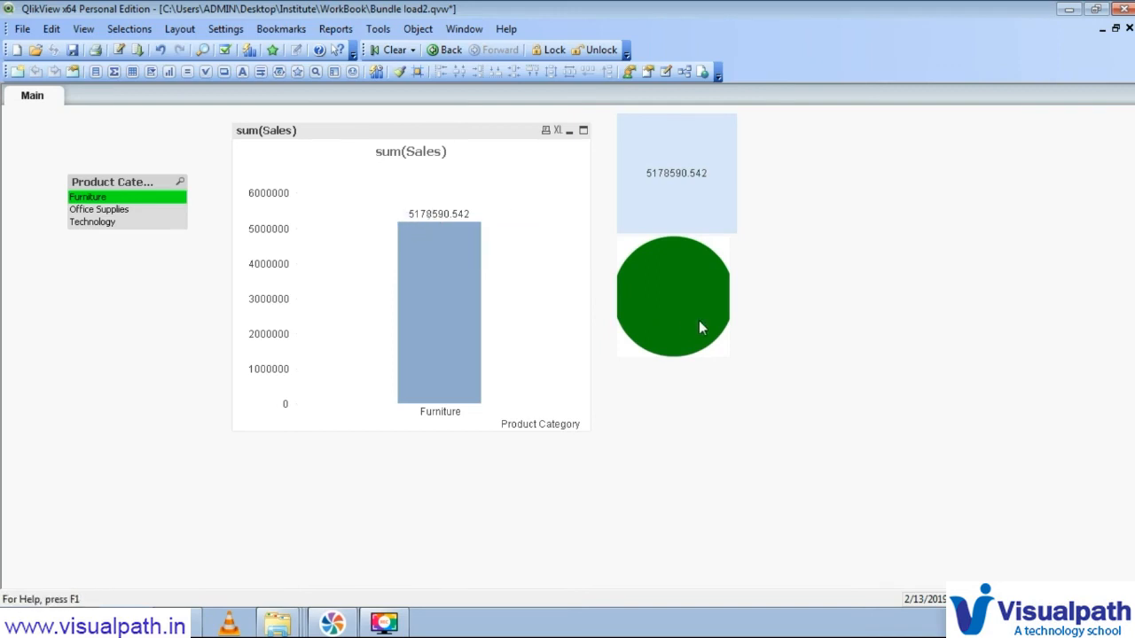
mouse_move(729, 353)
mouse_down()
mouse_move(697, 331)
mouse_move(898, 364)
mouse_move(875, 482)
mouse_move(742, 355)
mouse_move(717, 356)
mouse_up()
drag(679, 281, 693, 311)
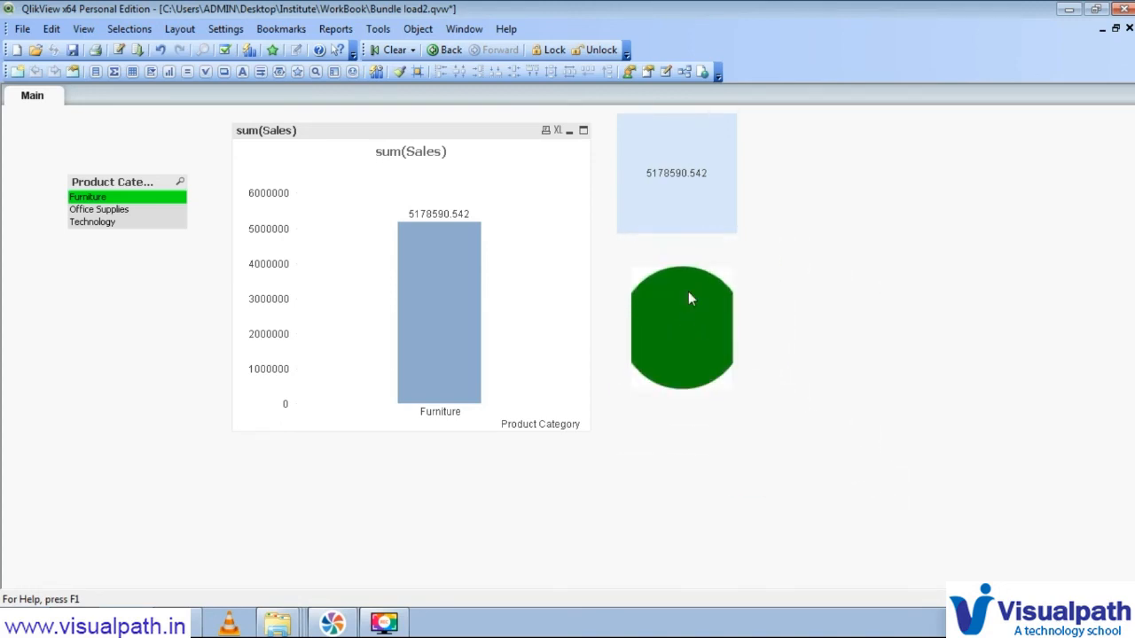
- Filter Product Category to Office Supplies and Technology in turn, and shrink the image object to a small indicator circle
click(99, 209)
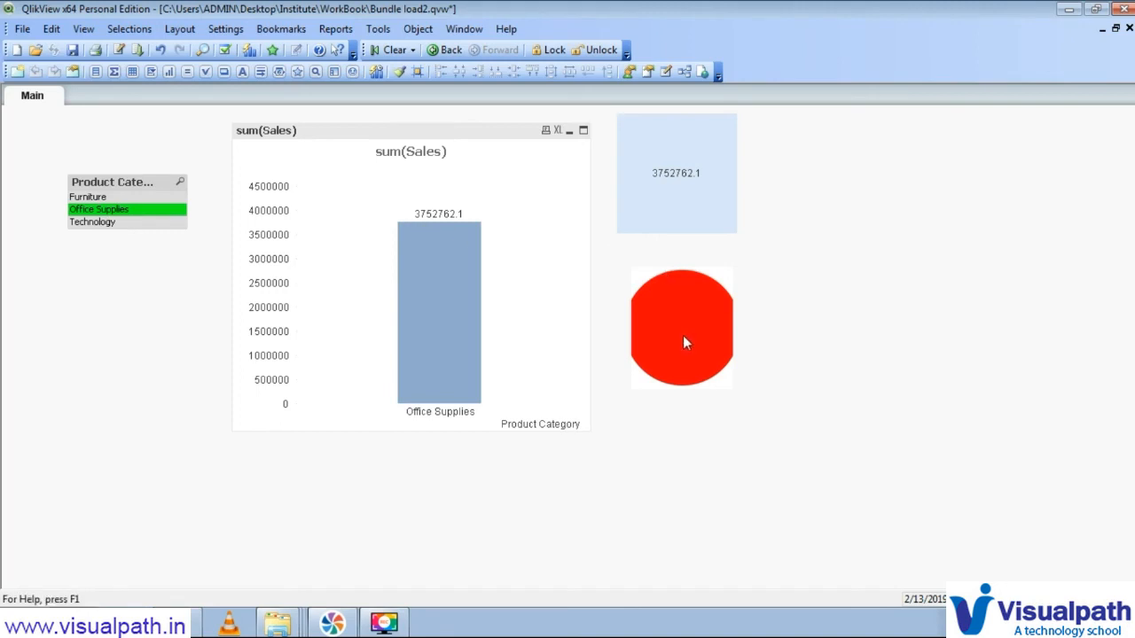
click(93, 223)
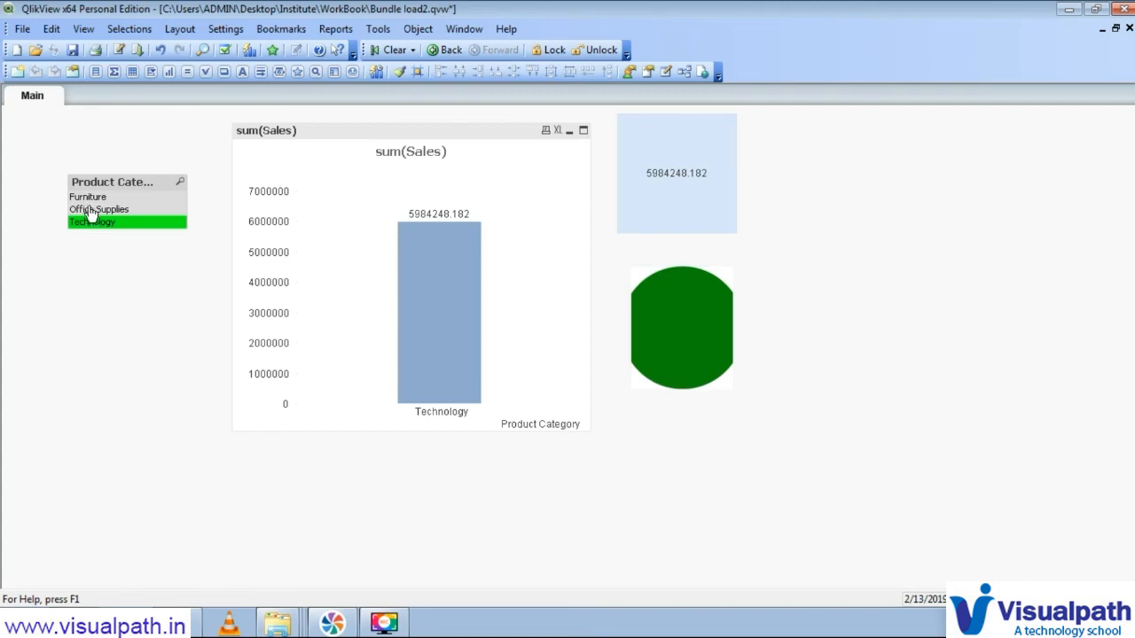
click(669, 337)
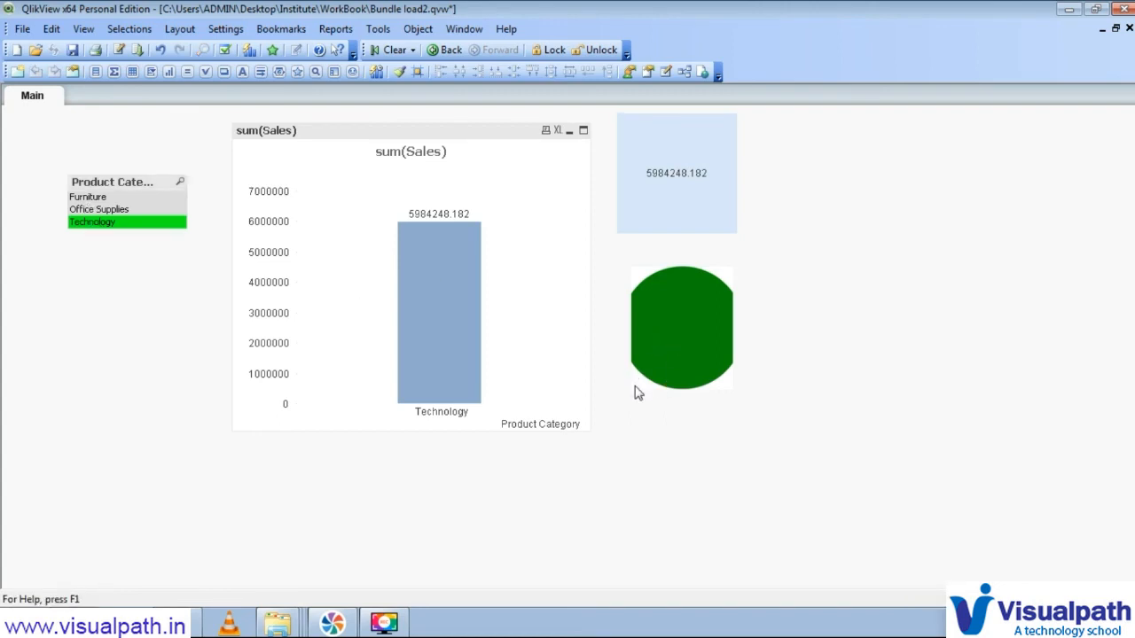
drag(635, 388, 703, 296)
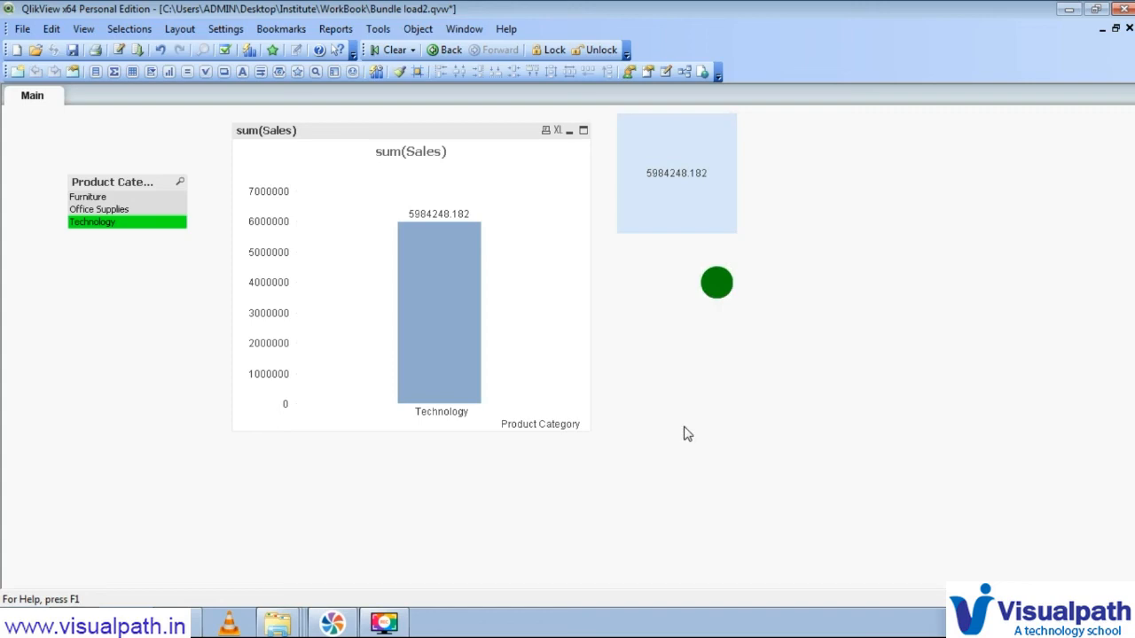
- Test the indicator by switching Product Category between Furniture and Office Supplies, leave Office Supplies selected and save the document
click(111, 213)
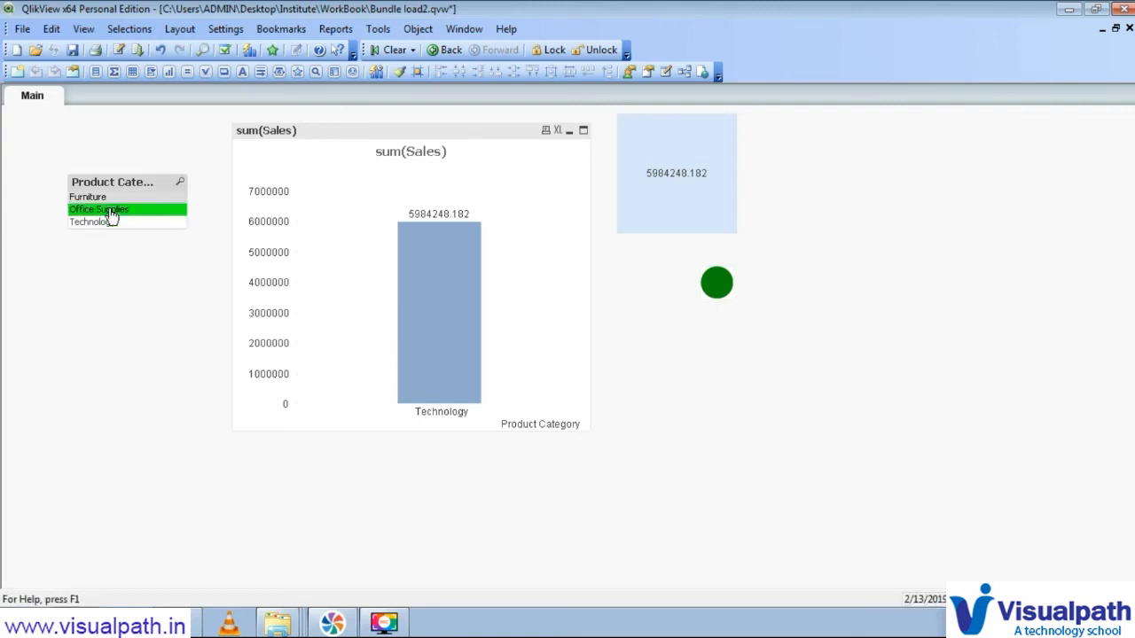
click(93, 197)
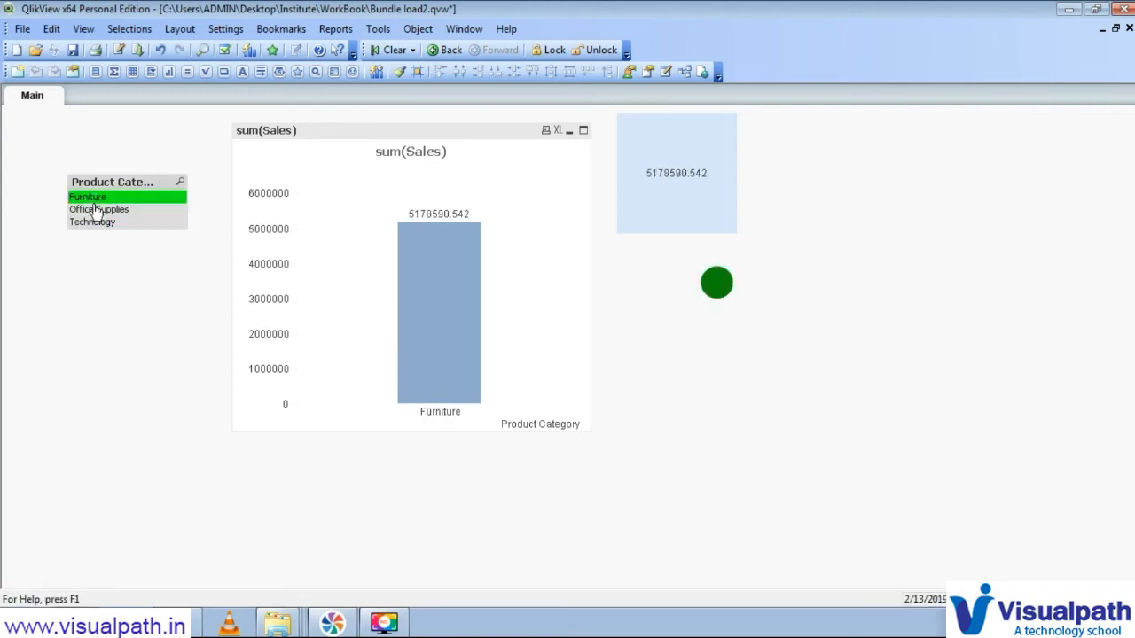
click(92, 210)
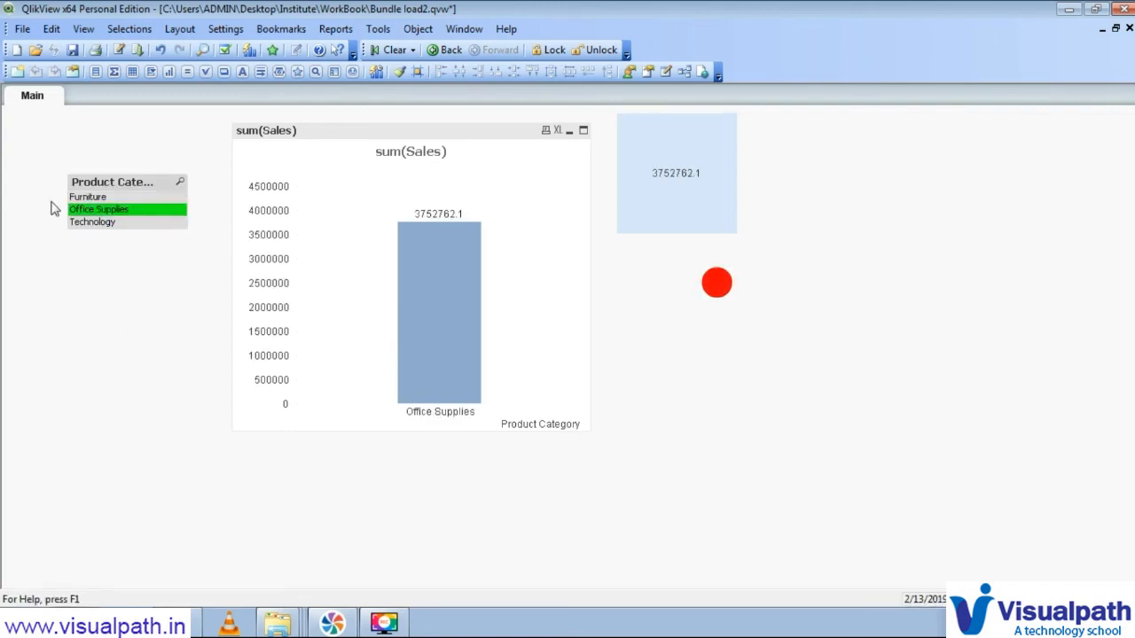
click(73, 51)
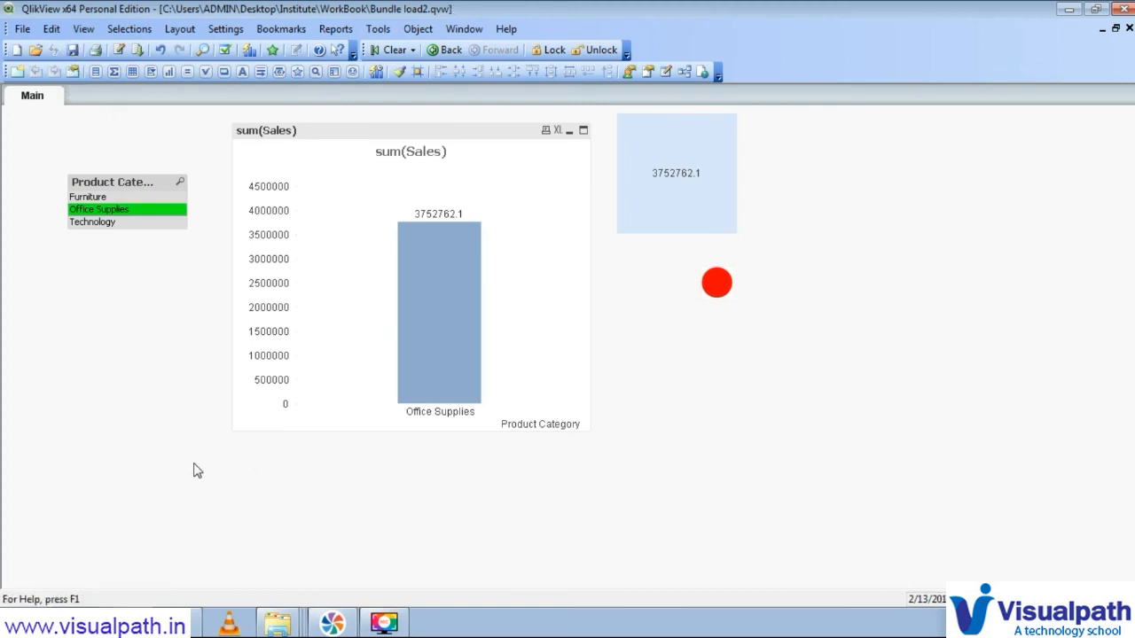